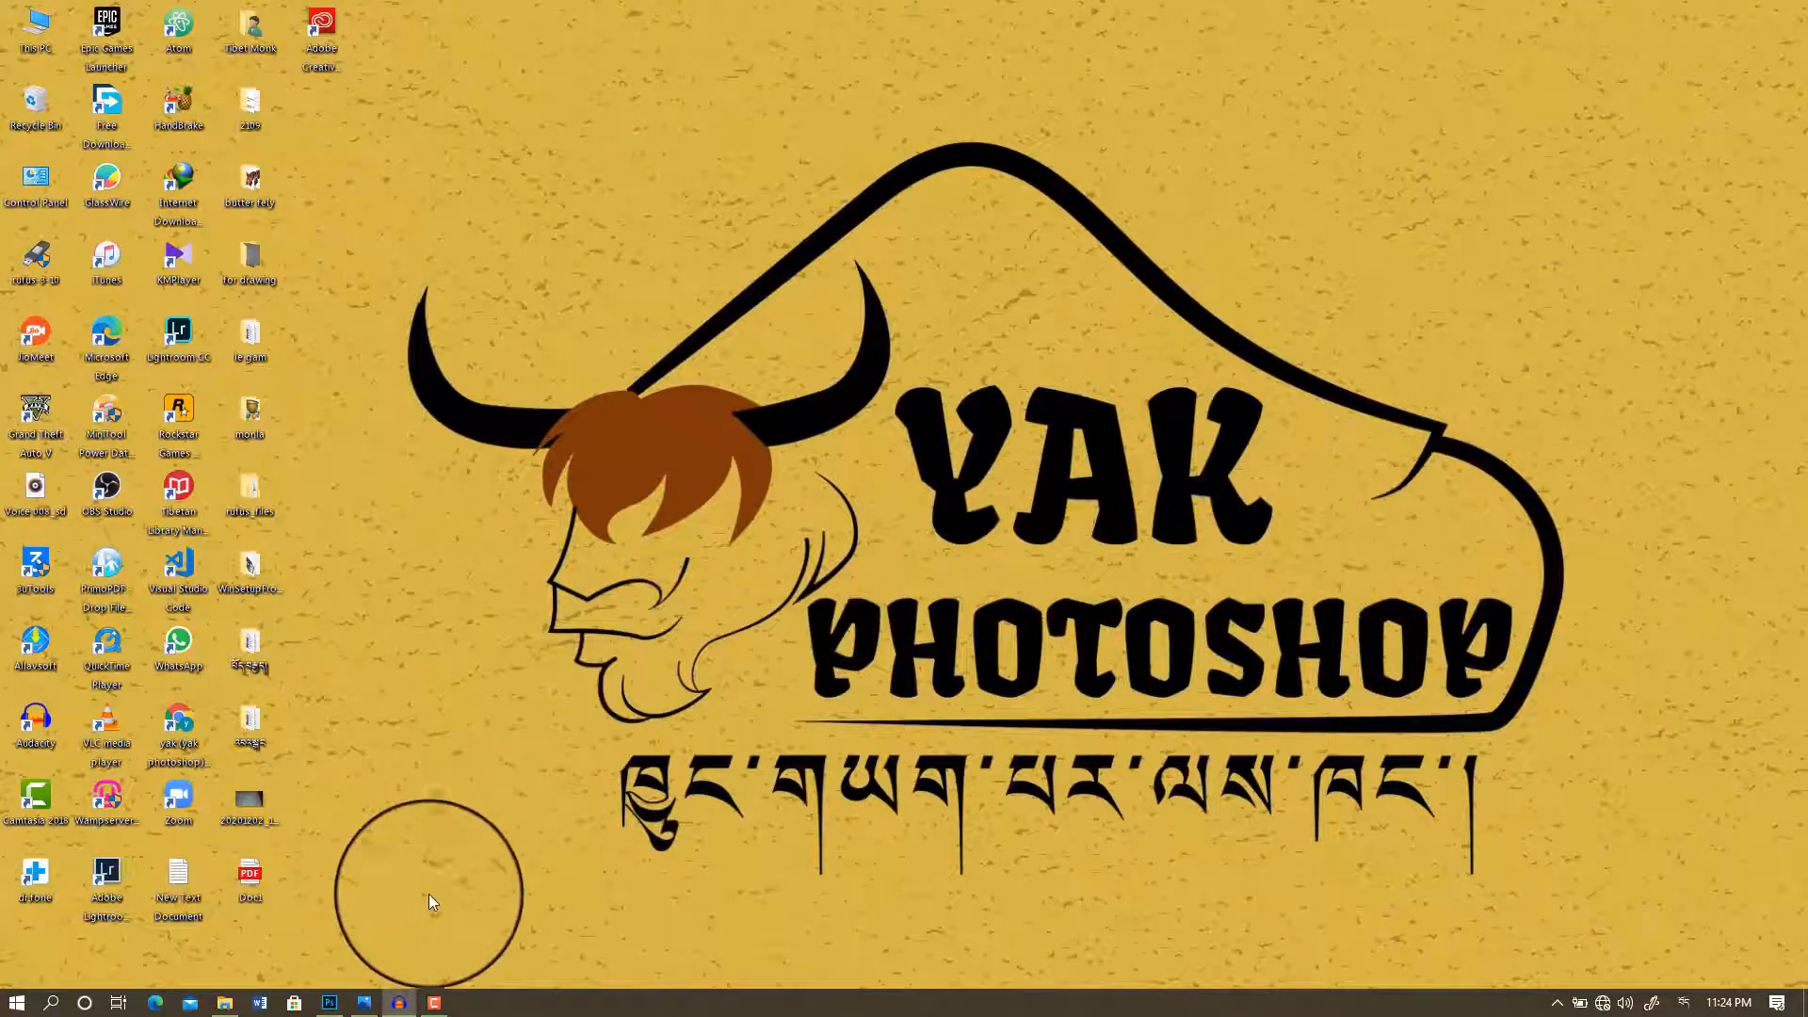
Step: Switch to Photoshop, float the toolbar beside the arch photo and activate the Eraser tool
click(328, 1004)
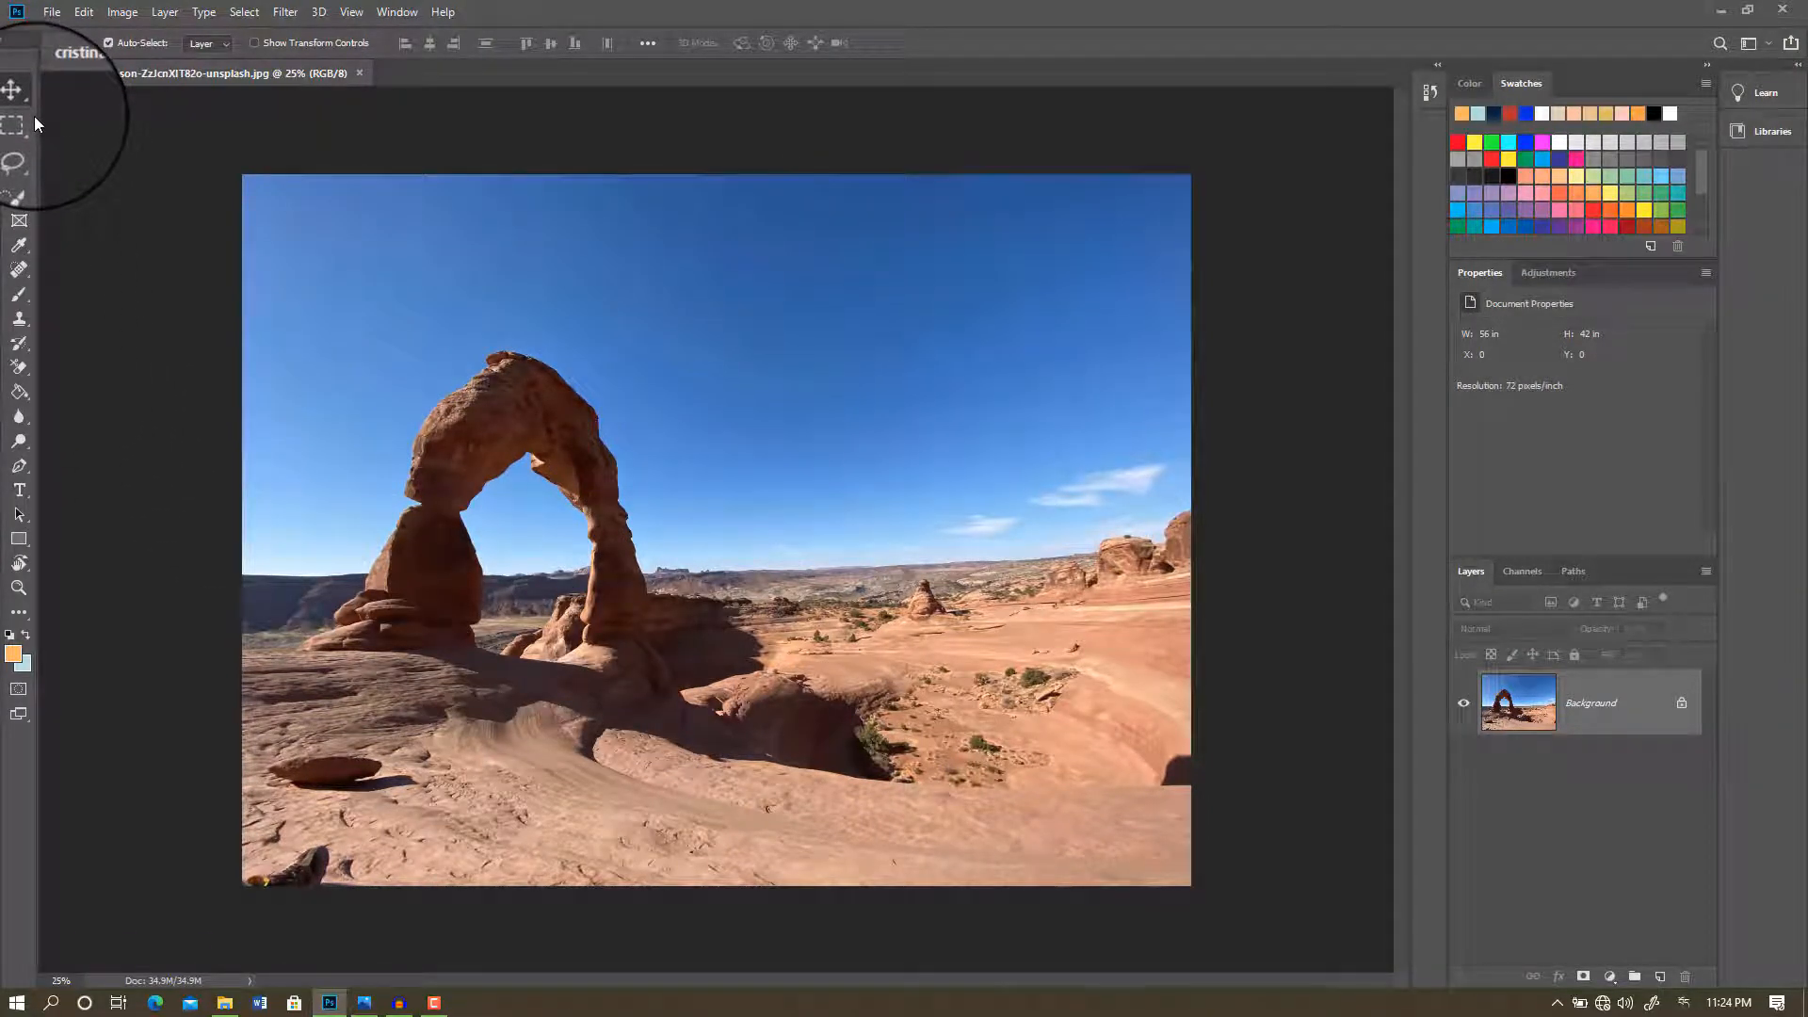
drag(17, 64, 416, 122)
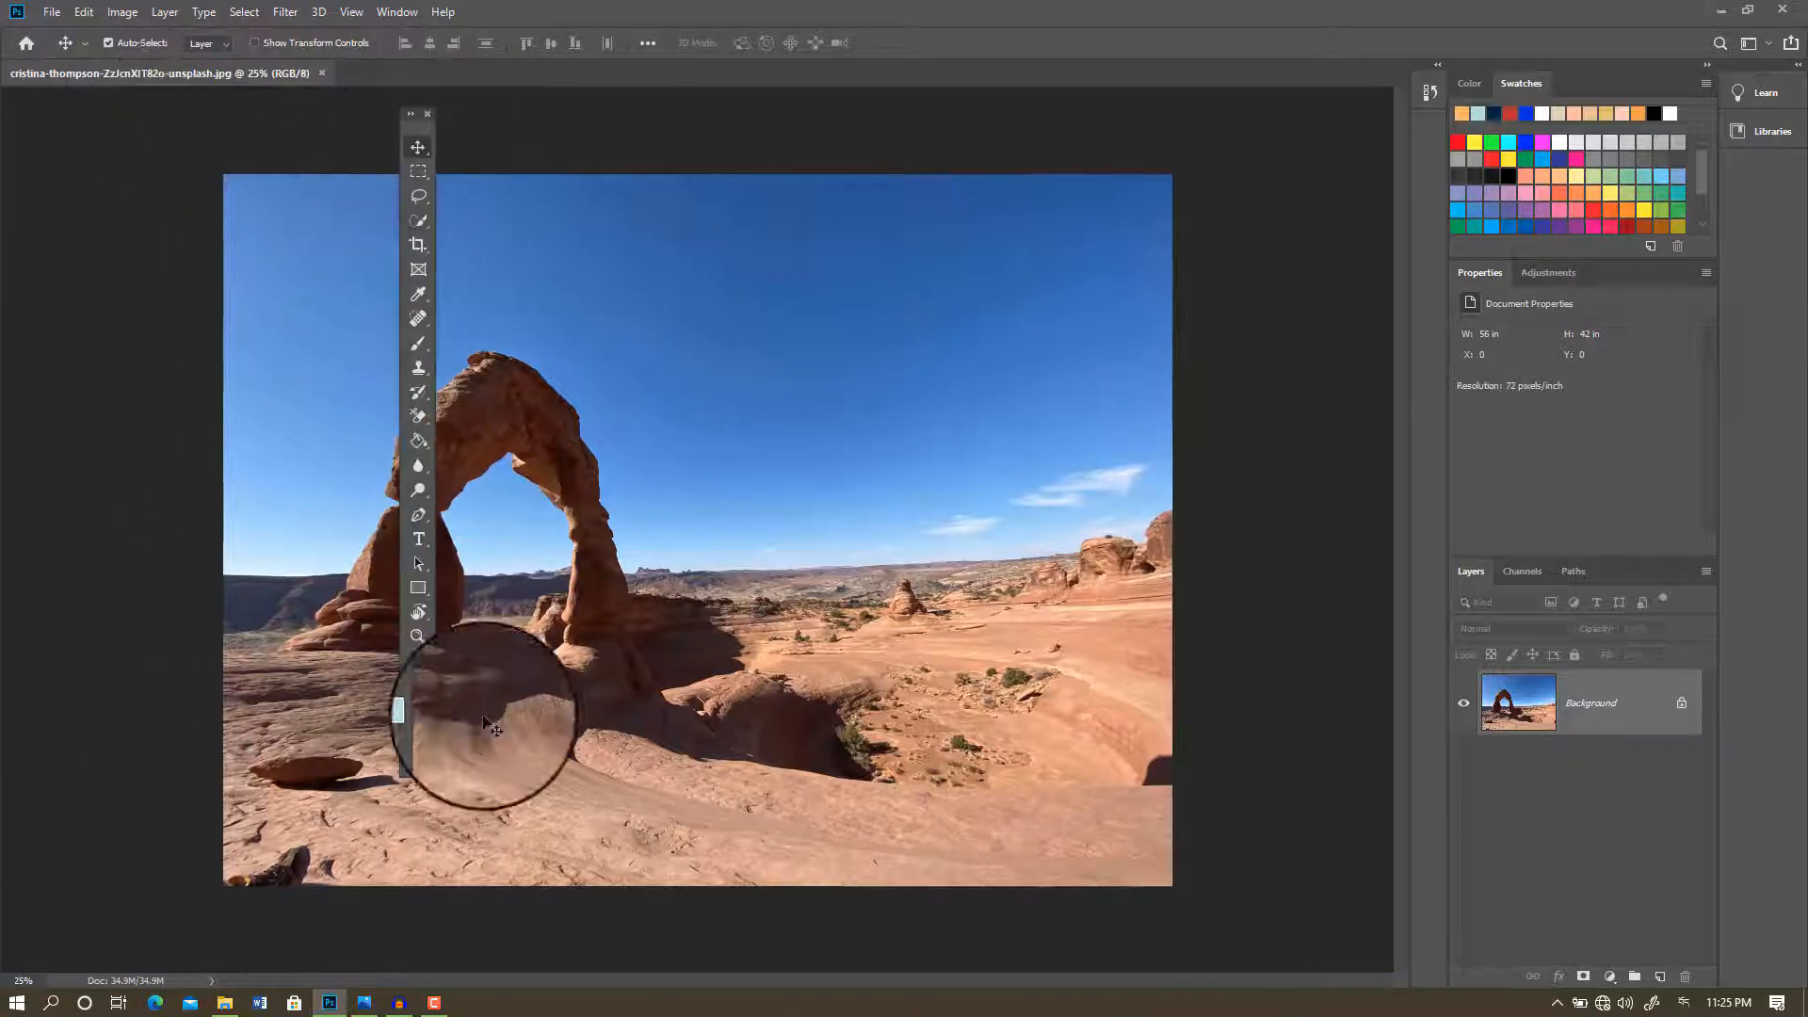
click(417, 414)
click(489, 415)
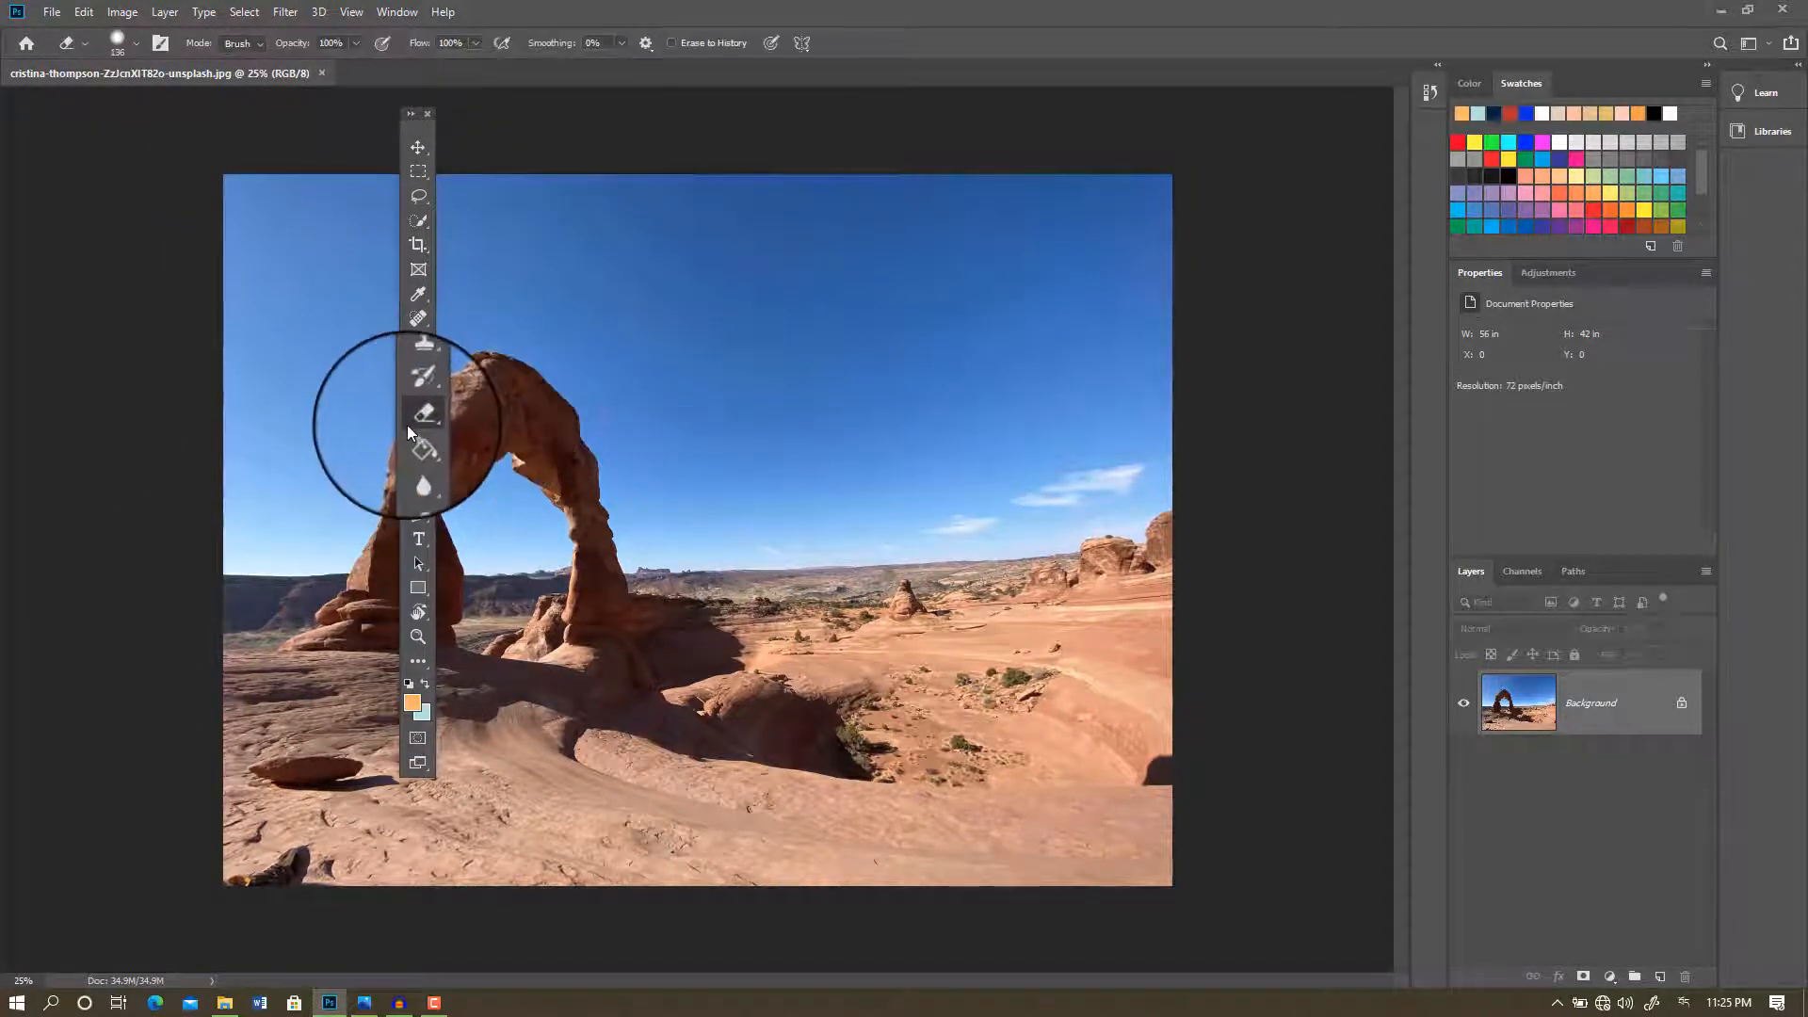
drag(421, 124, 203, 170)
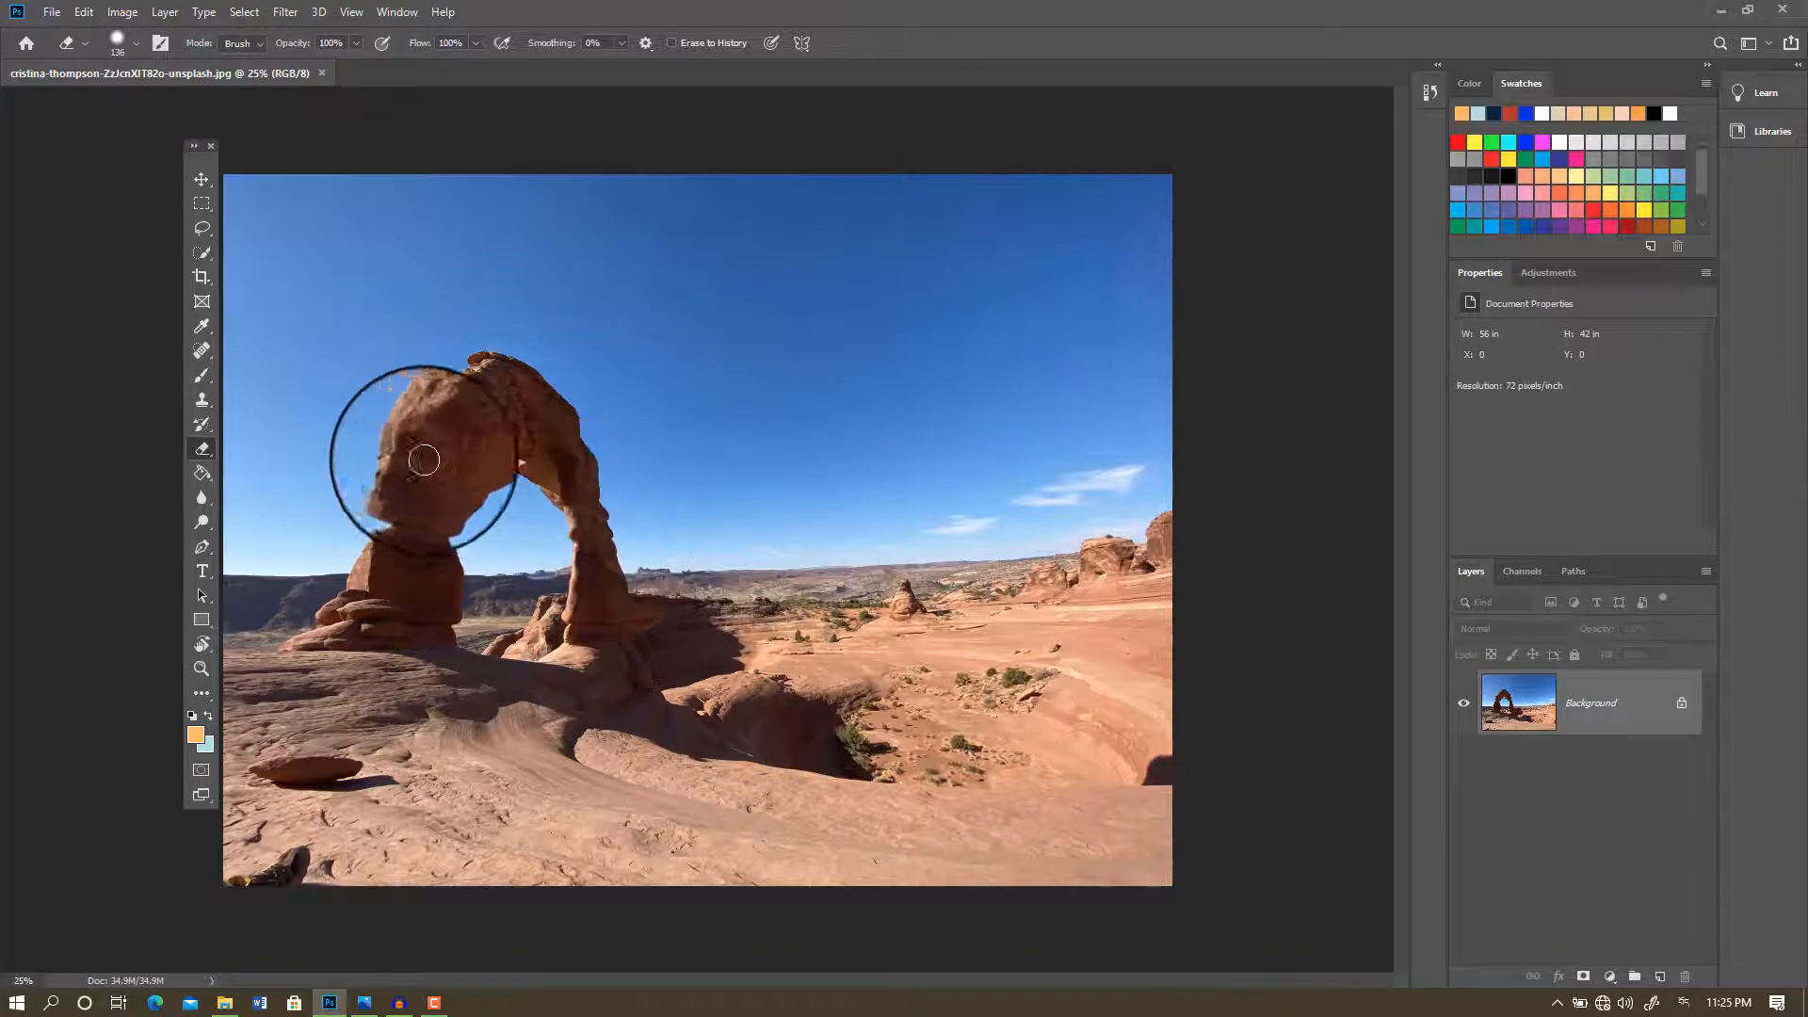
Step: Try a short stroke with the standard Eraser tool in the sky beside the arch and undo it
right_click(206, 448)
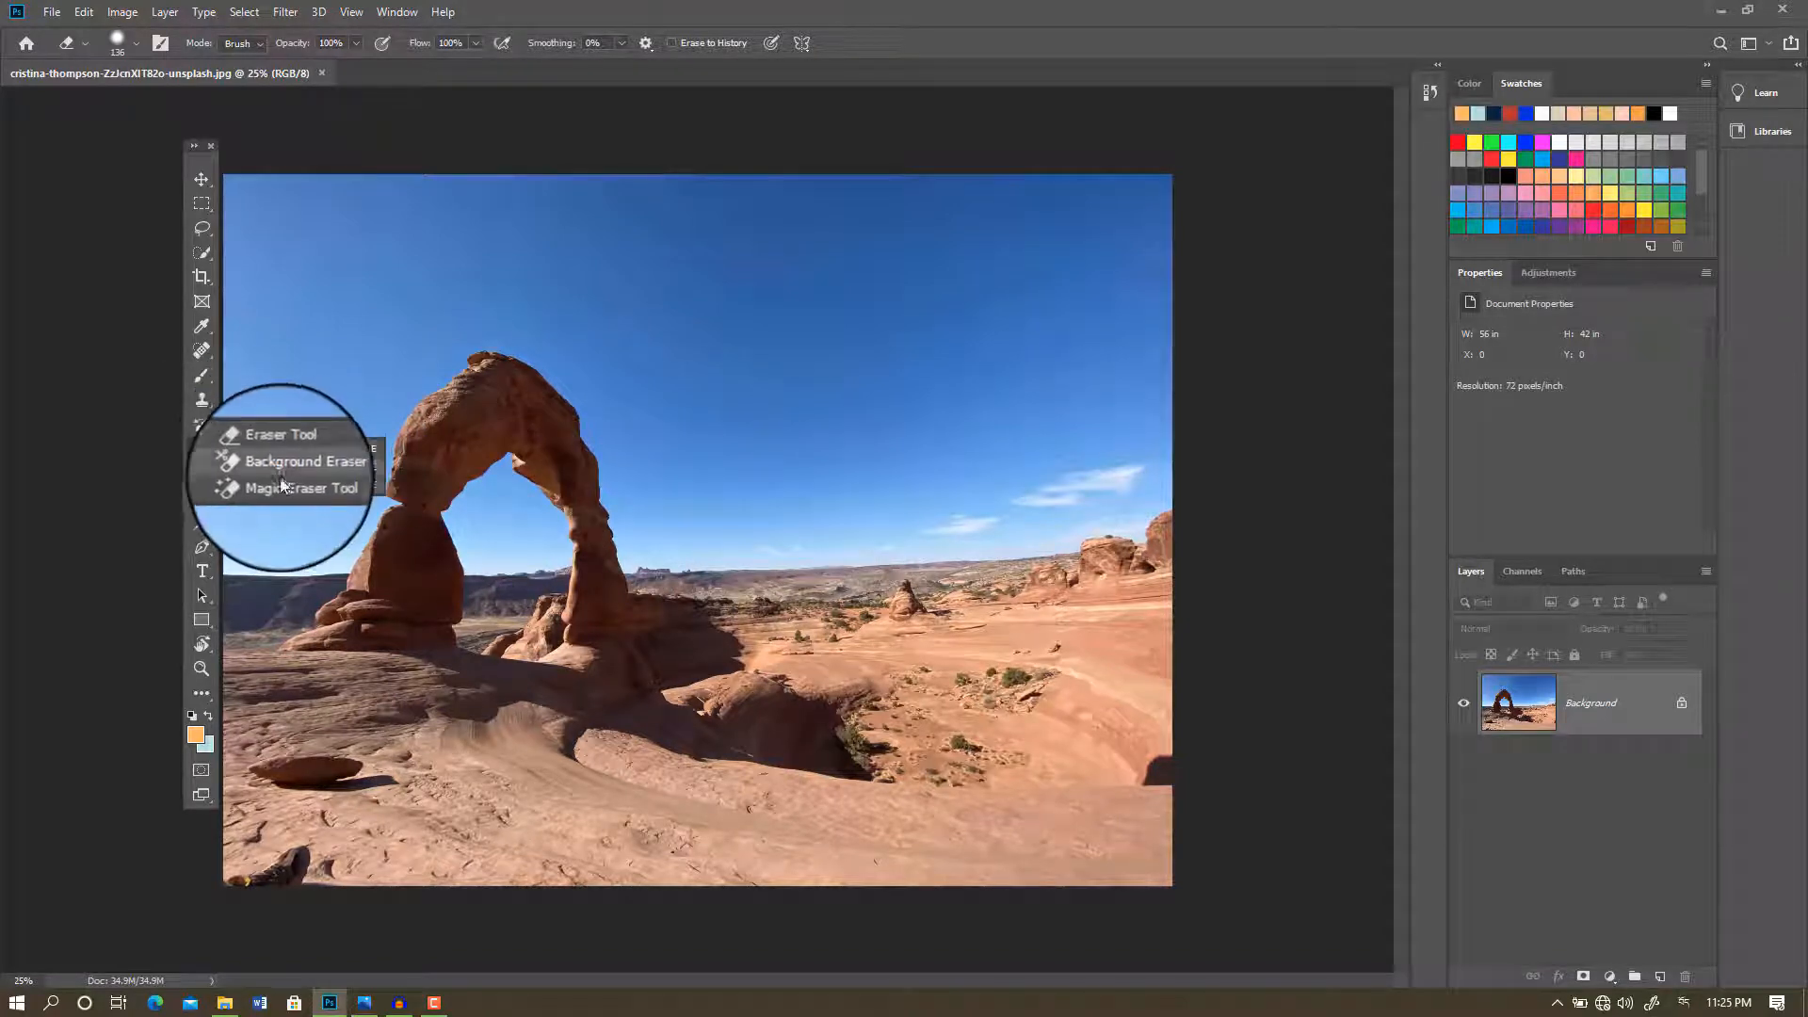
click(284, 449)
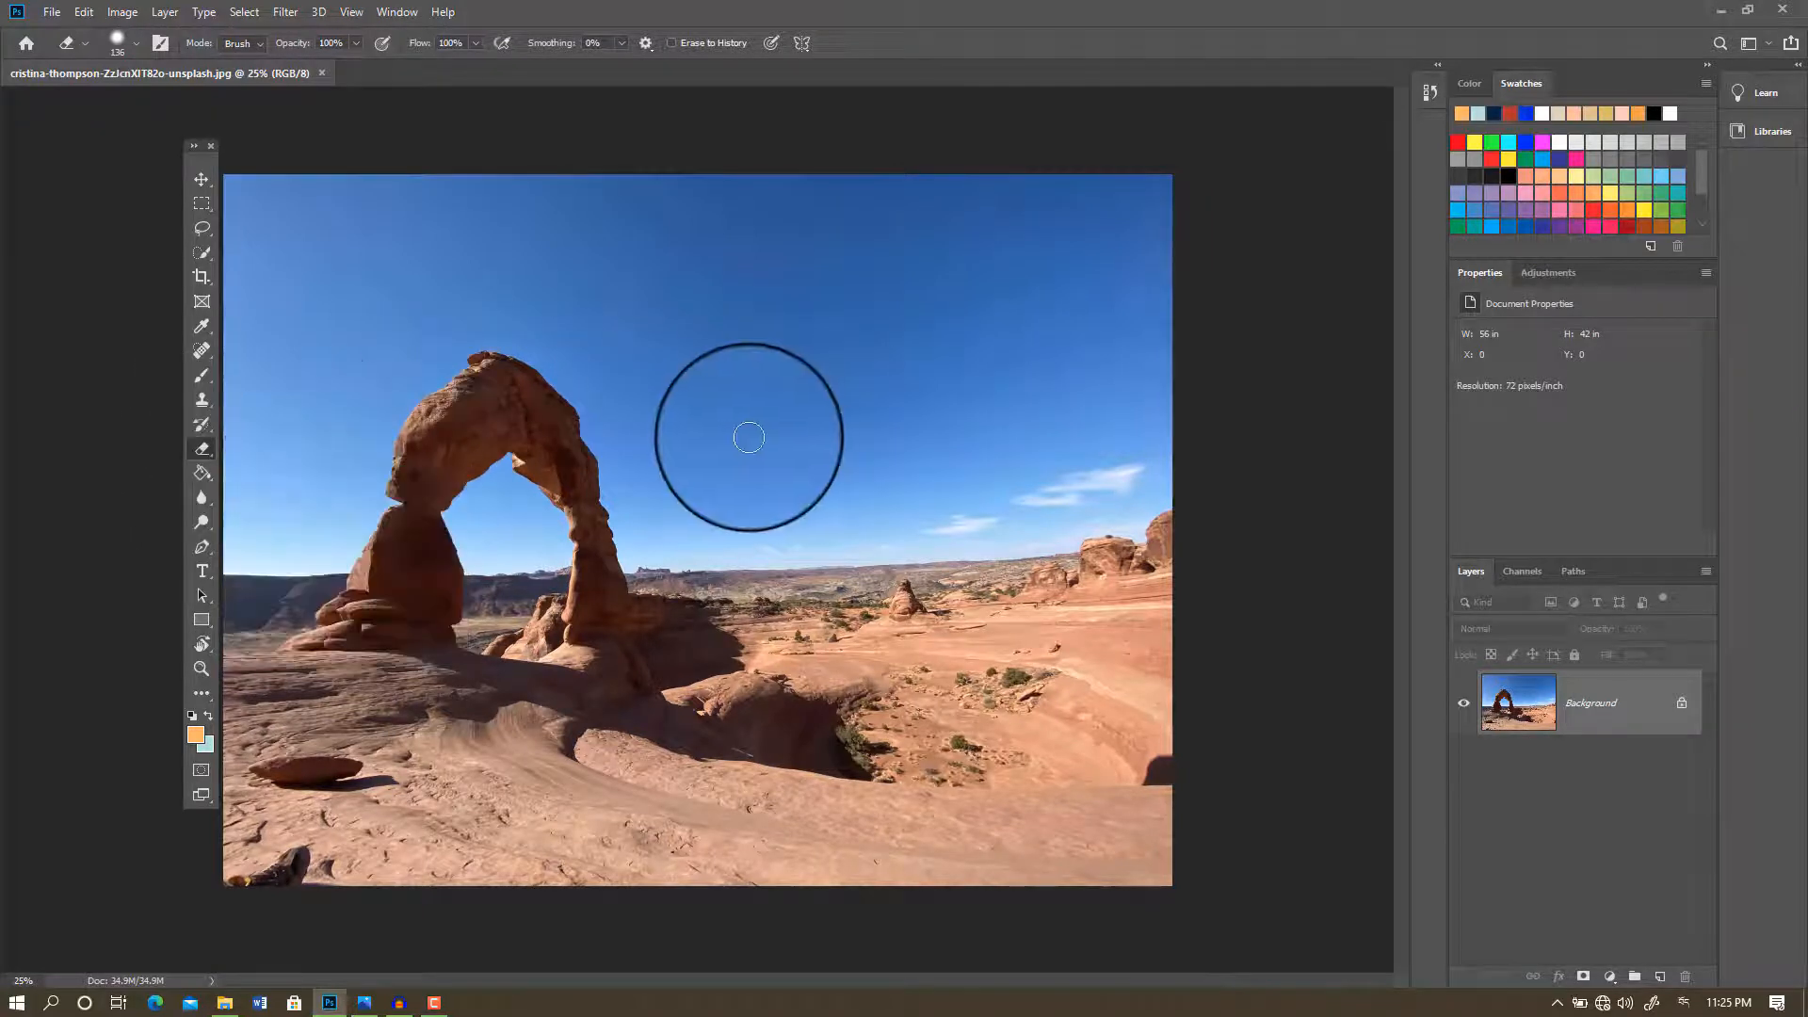
mouse_move(708, 468)
mouse_down()
mouse_move(784, 532)
mouse_move(708, 506)
mouse_move(766, 488)
mouse_up()
key(ctrl+z)
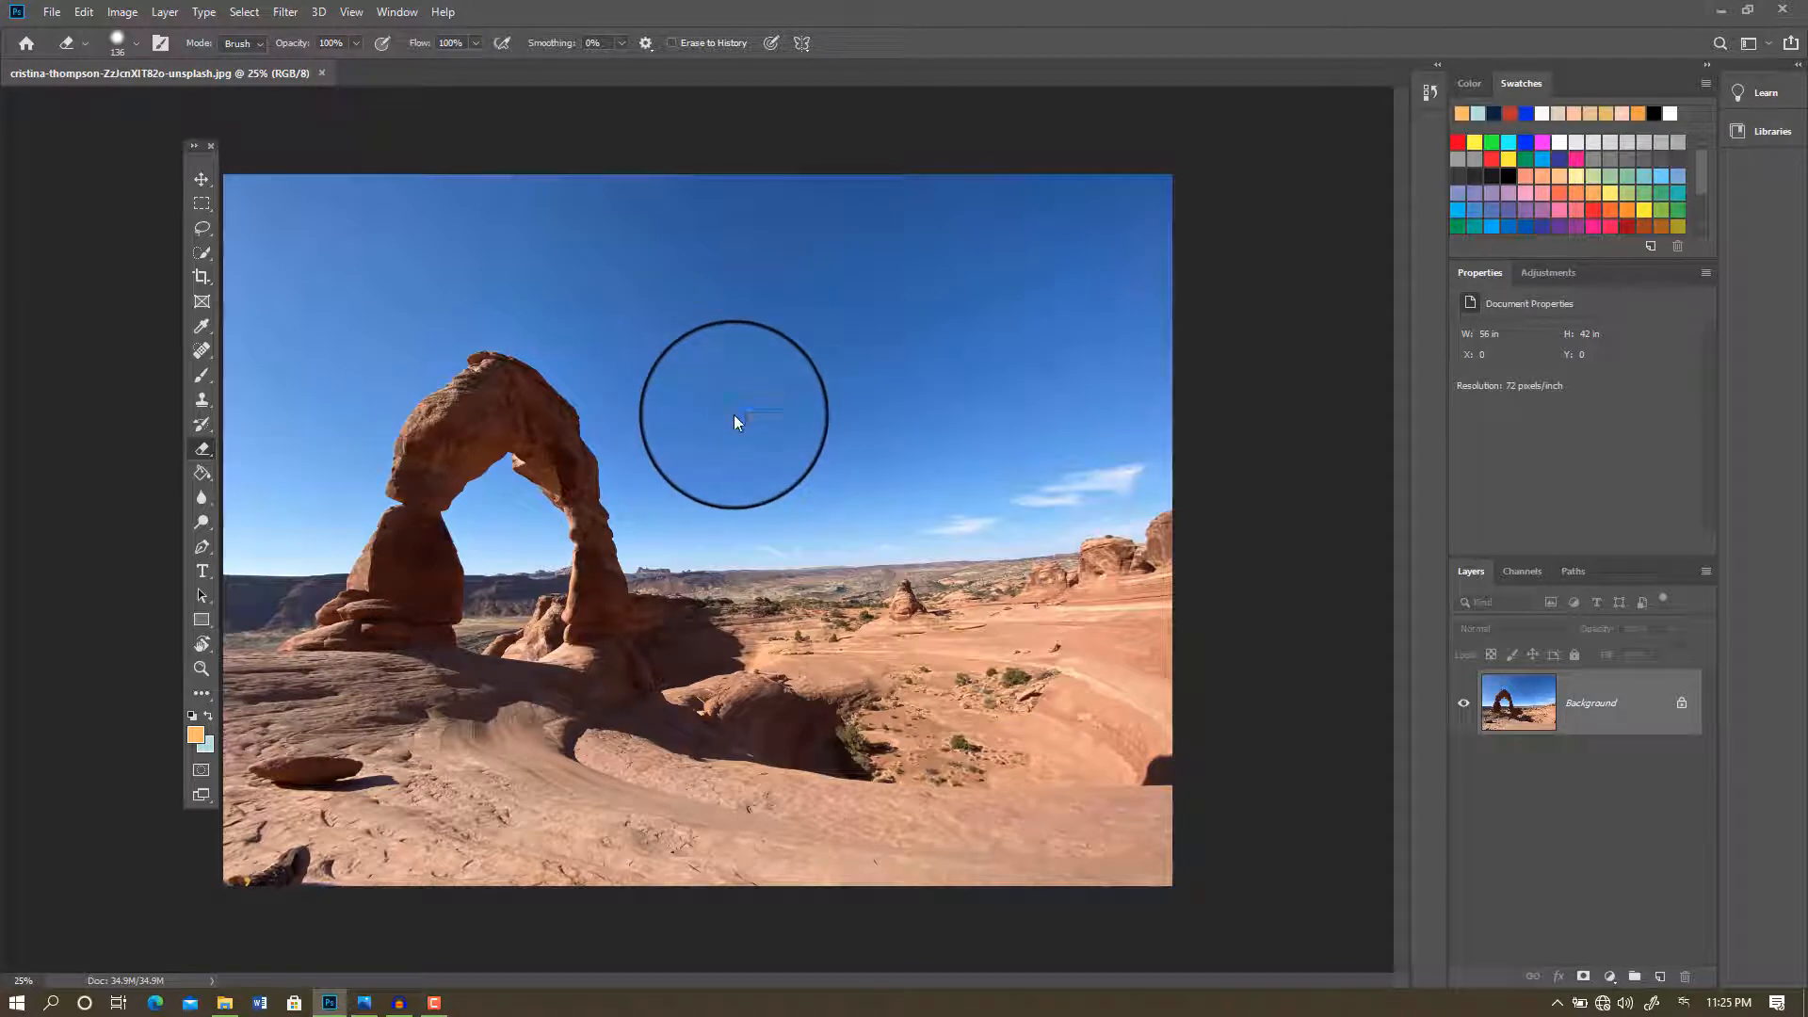
Step: Examine the Eraser's brush size and hardness settings and compare them with those of the Brush tool
right_click(738, 421)
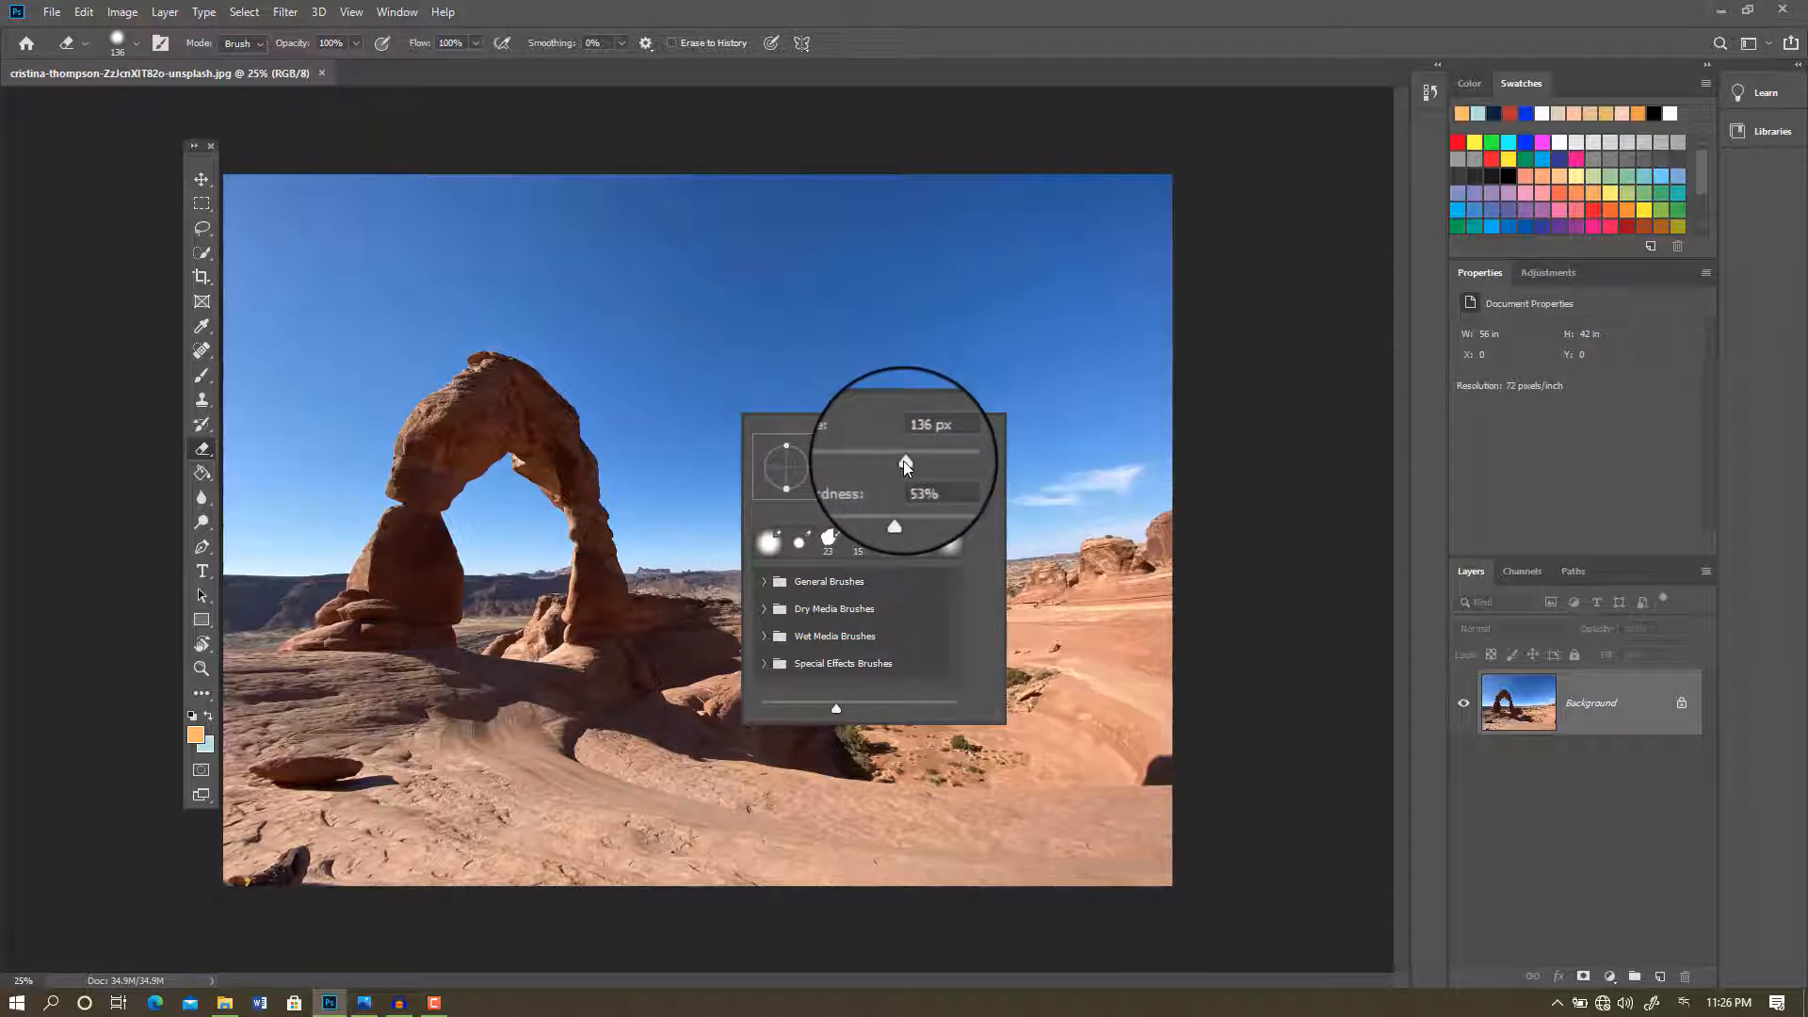
click(1072, 513)
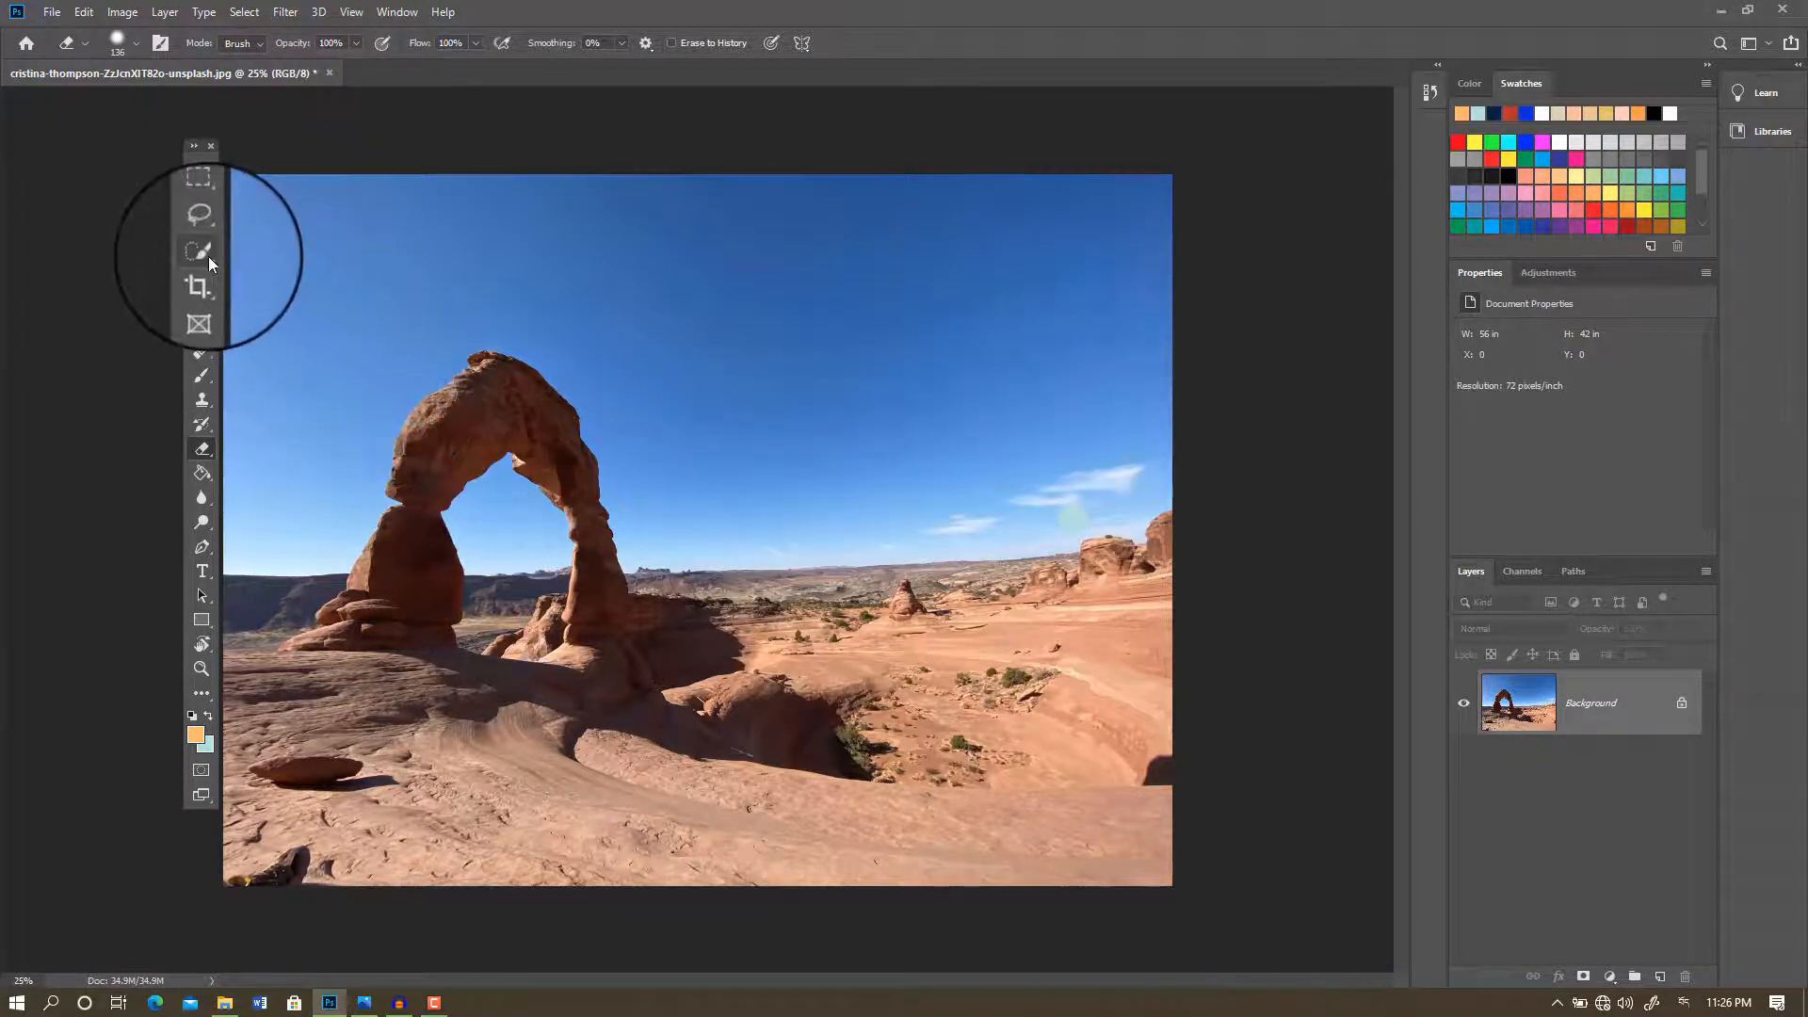
right_click(198, 381)
click(291, 371)
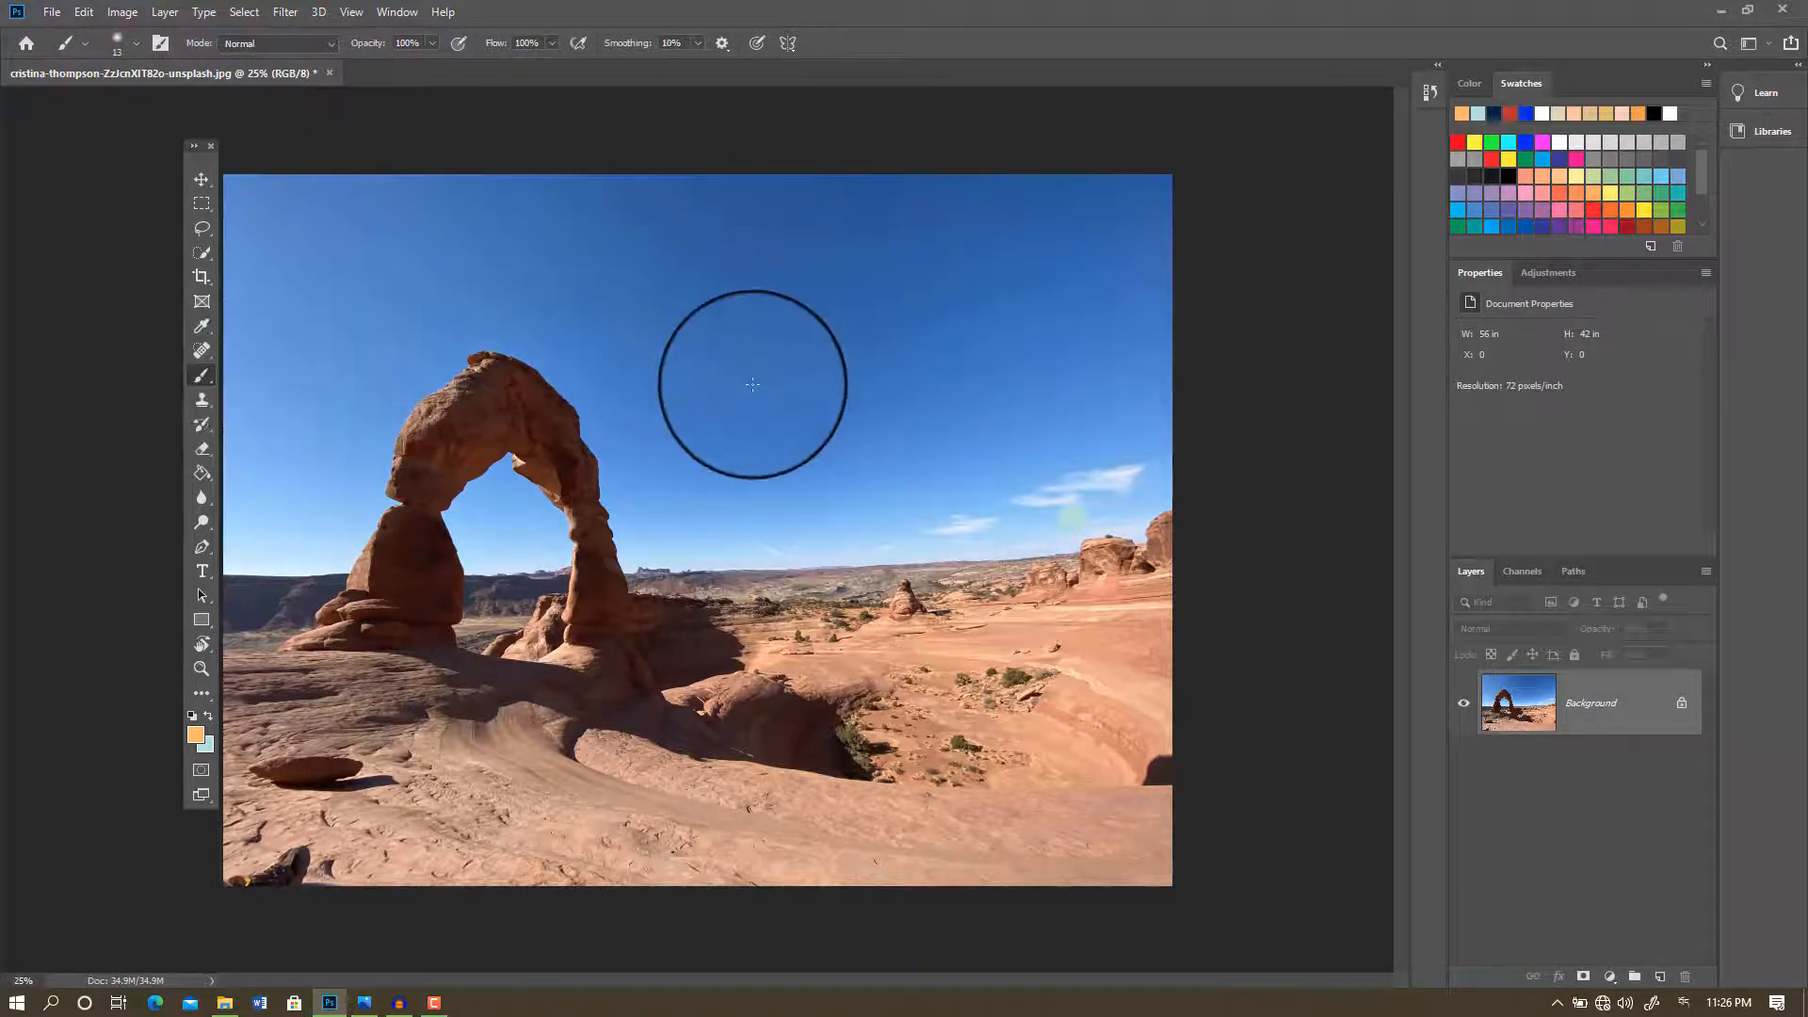
right_click(761, 384)
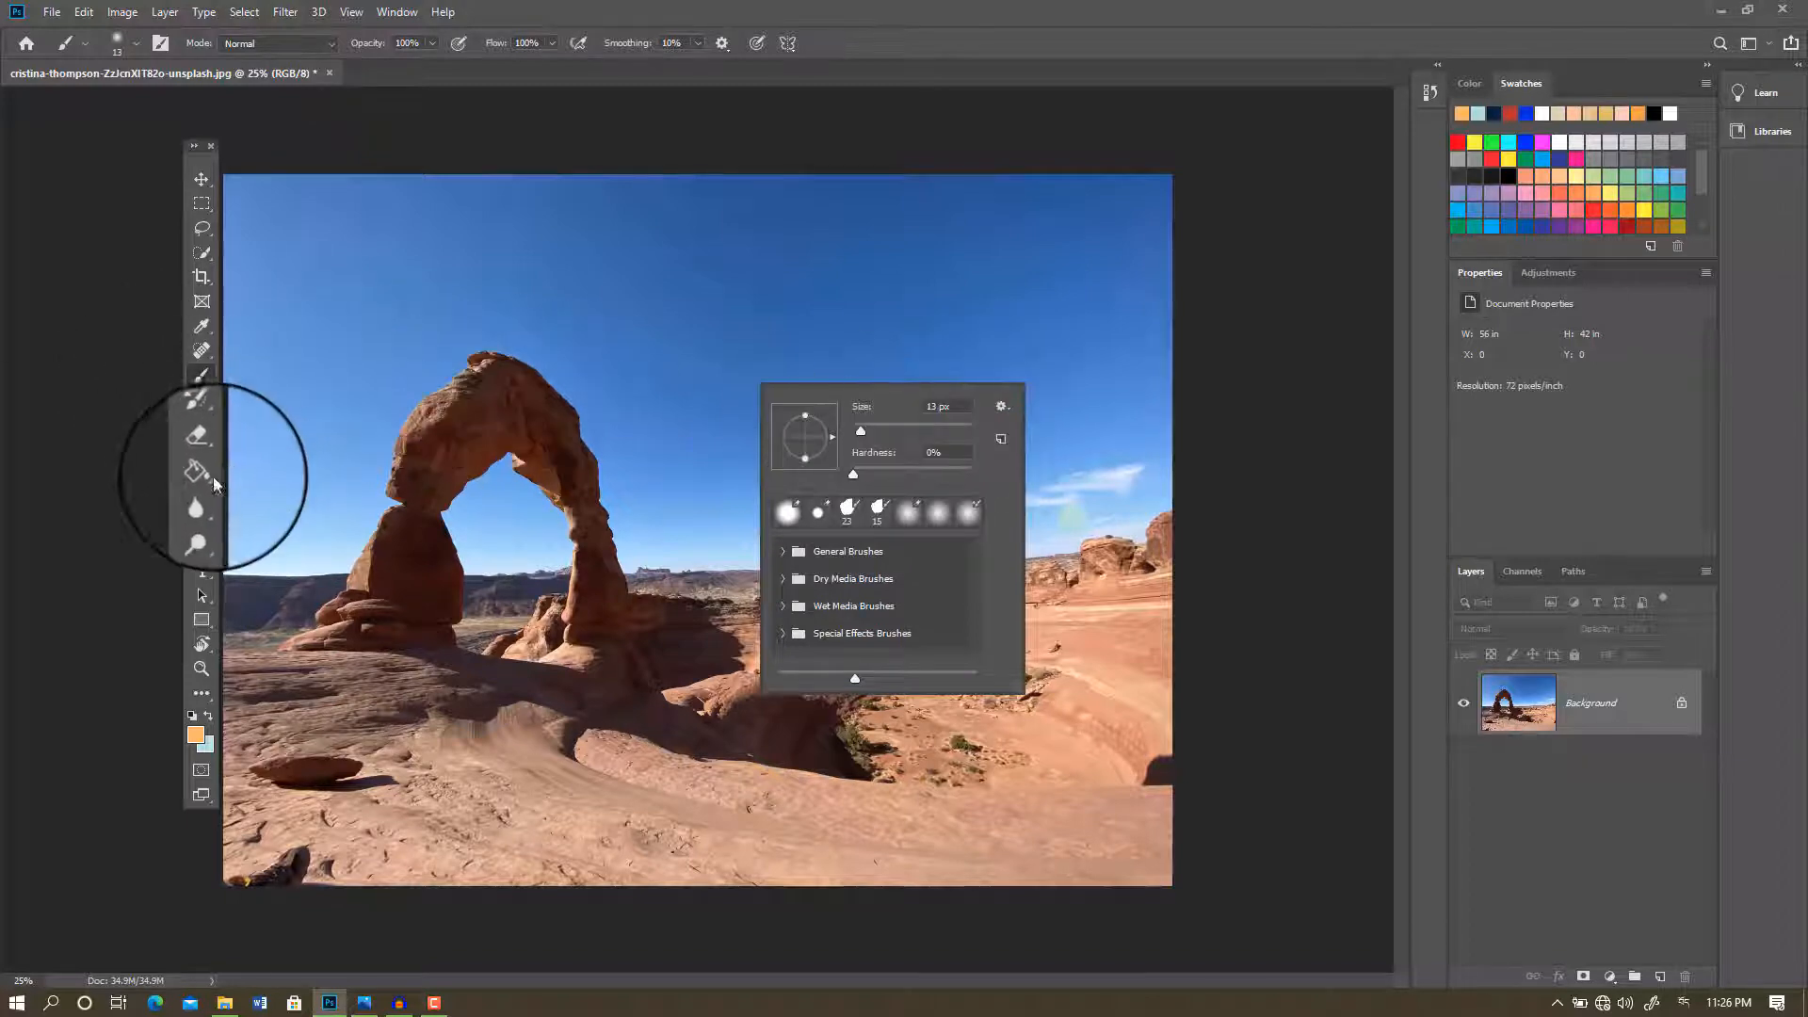
Step: Set the Eraser brush to 130 px with 45% hardness and erase a single dab in the sky
click(203, 446)
right_click(204, 446)
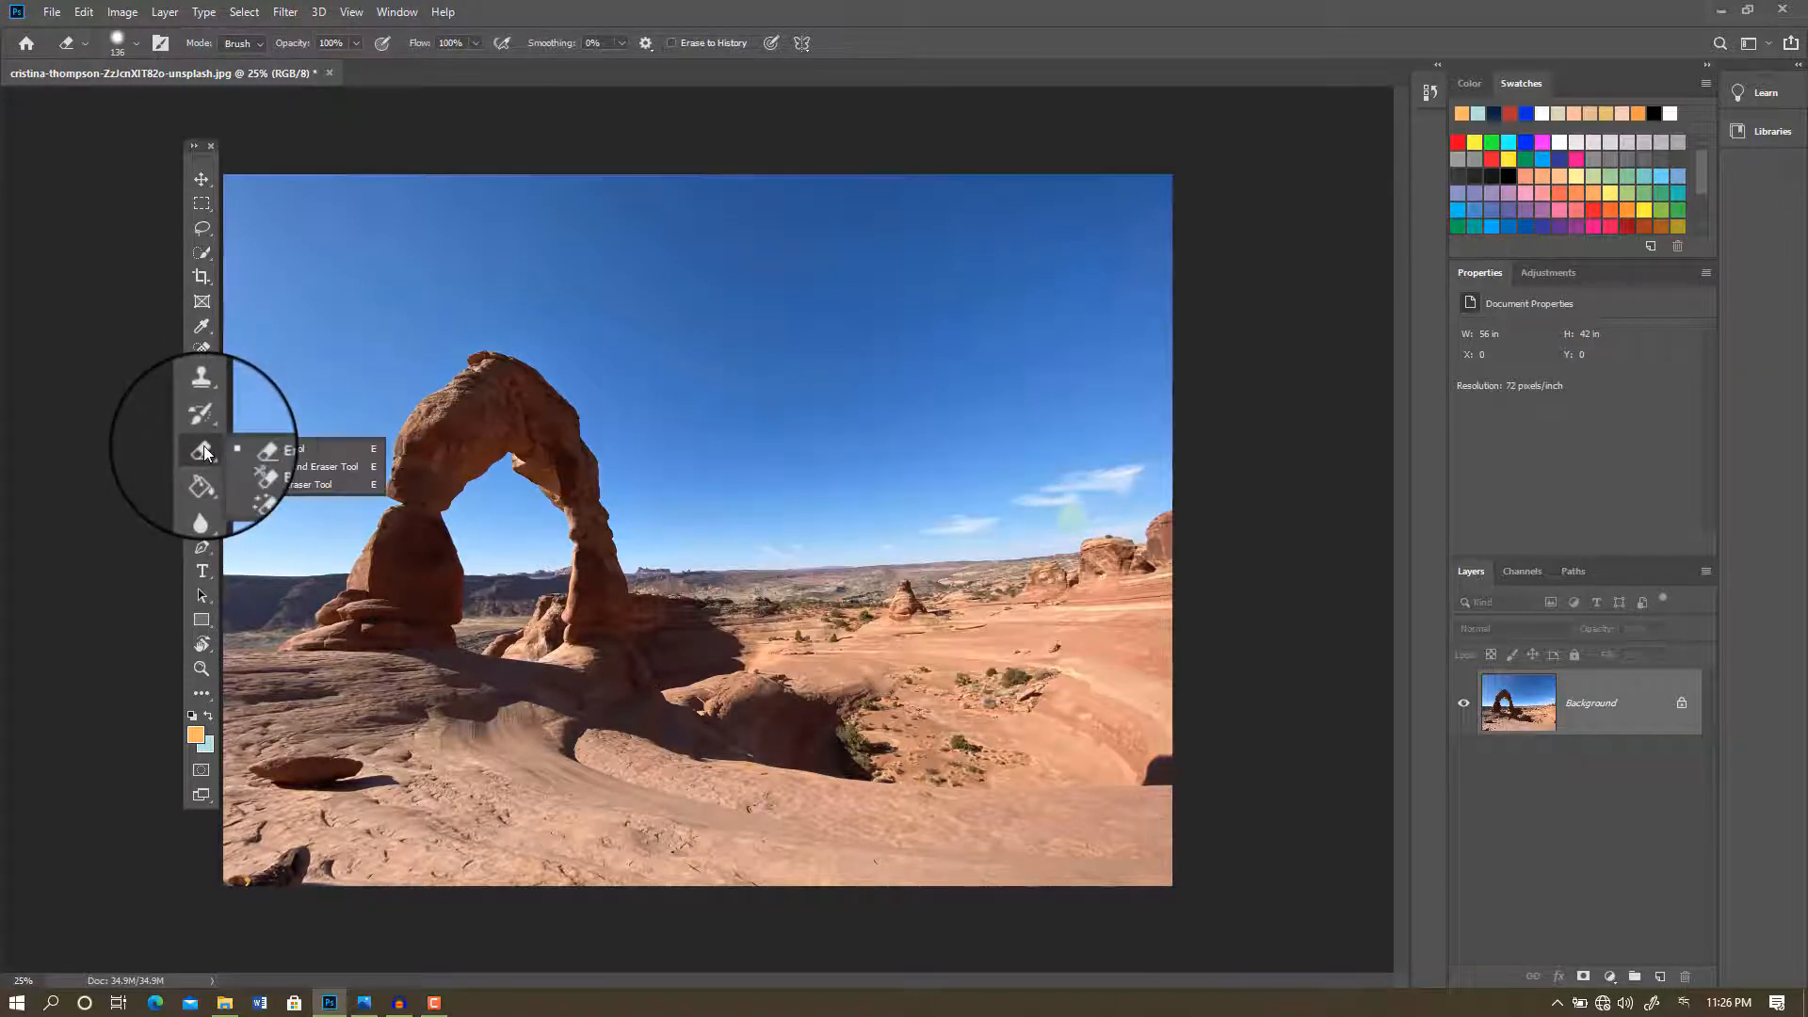
click(272, 446)
right_click(759, 394)
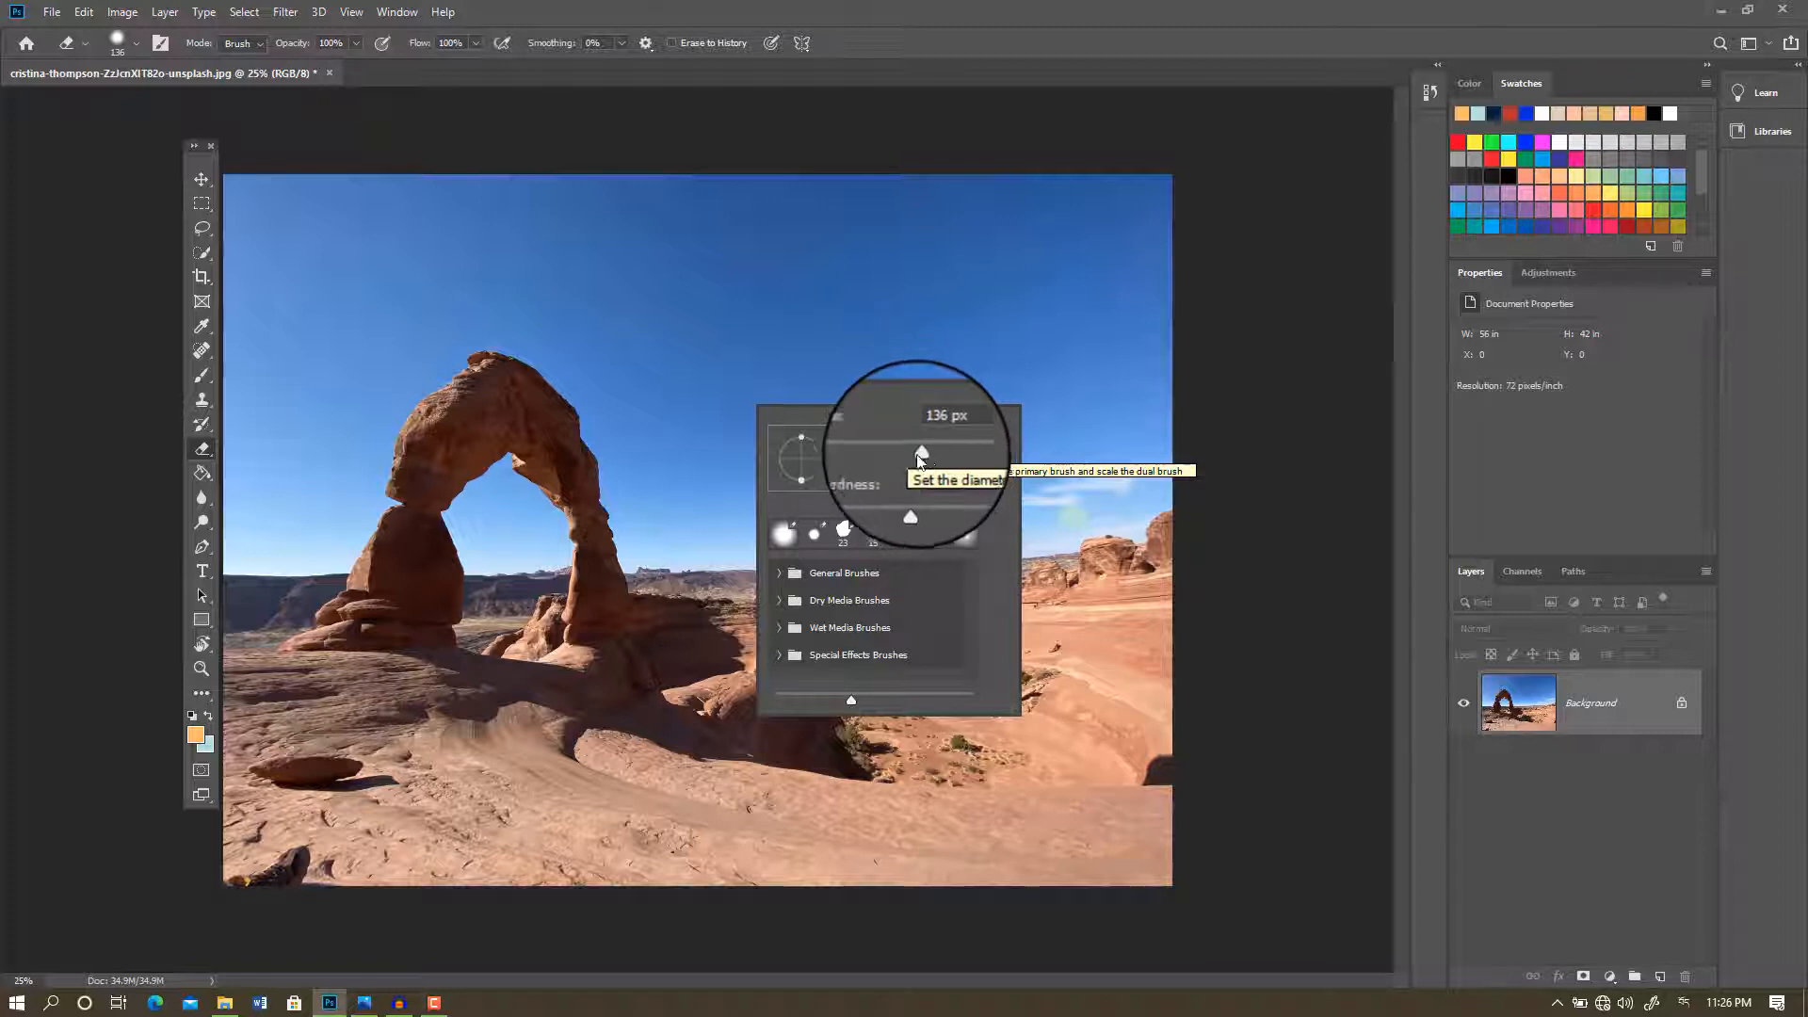
click(918, 456)
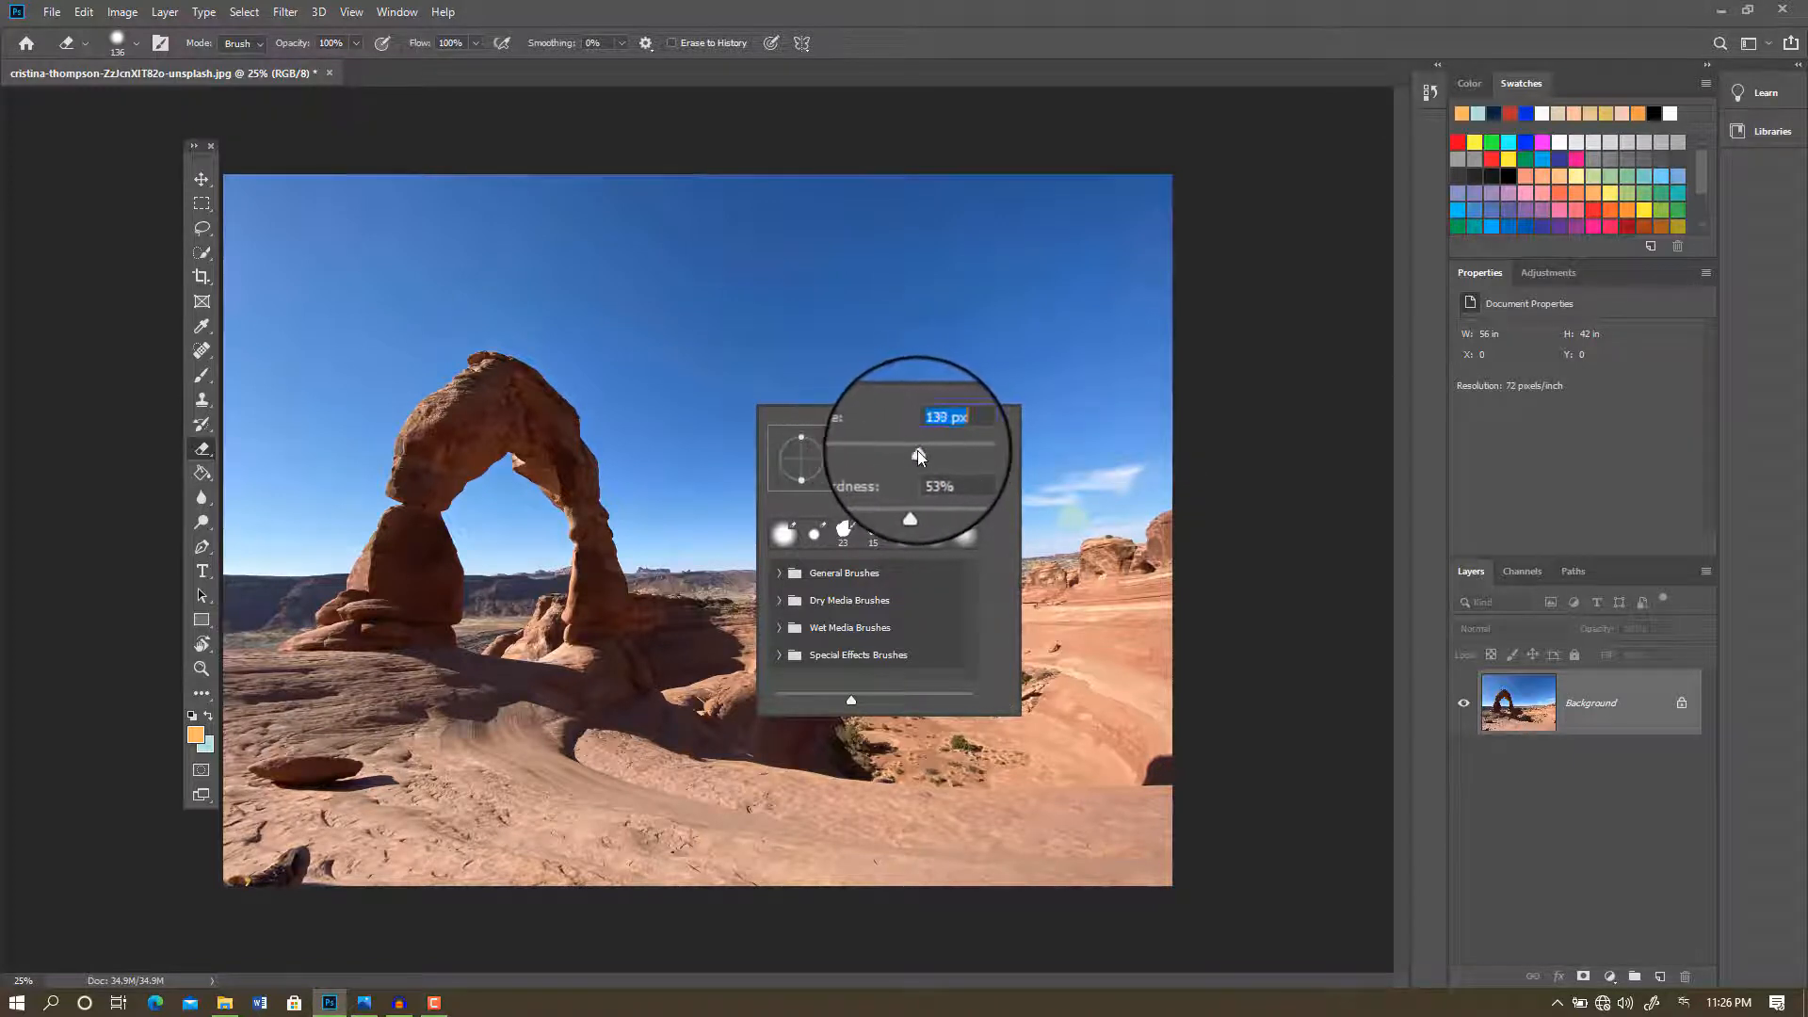
mouse_move(911, 496)
mouse_down()
mouse_move(859, 491)
mouse_move(902, 496)
mouse_up()
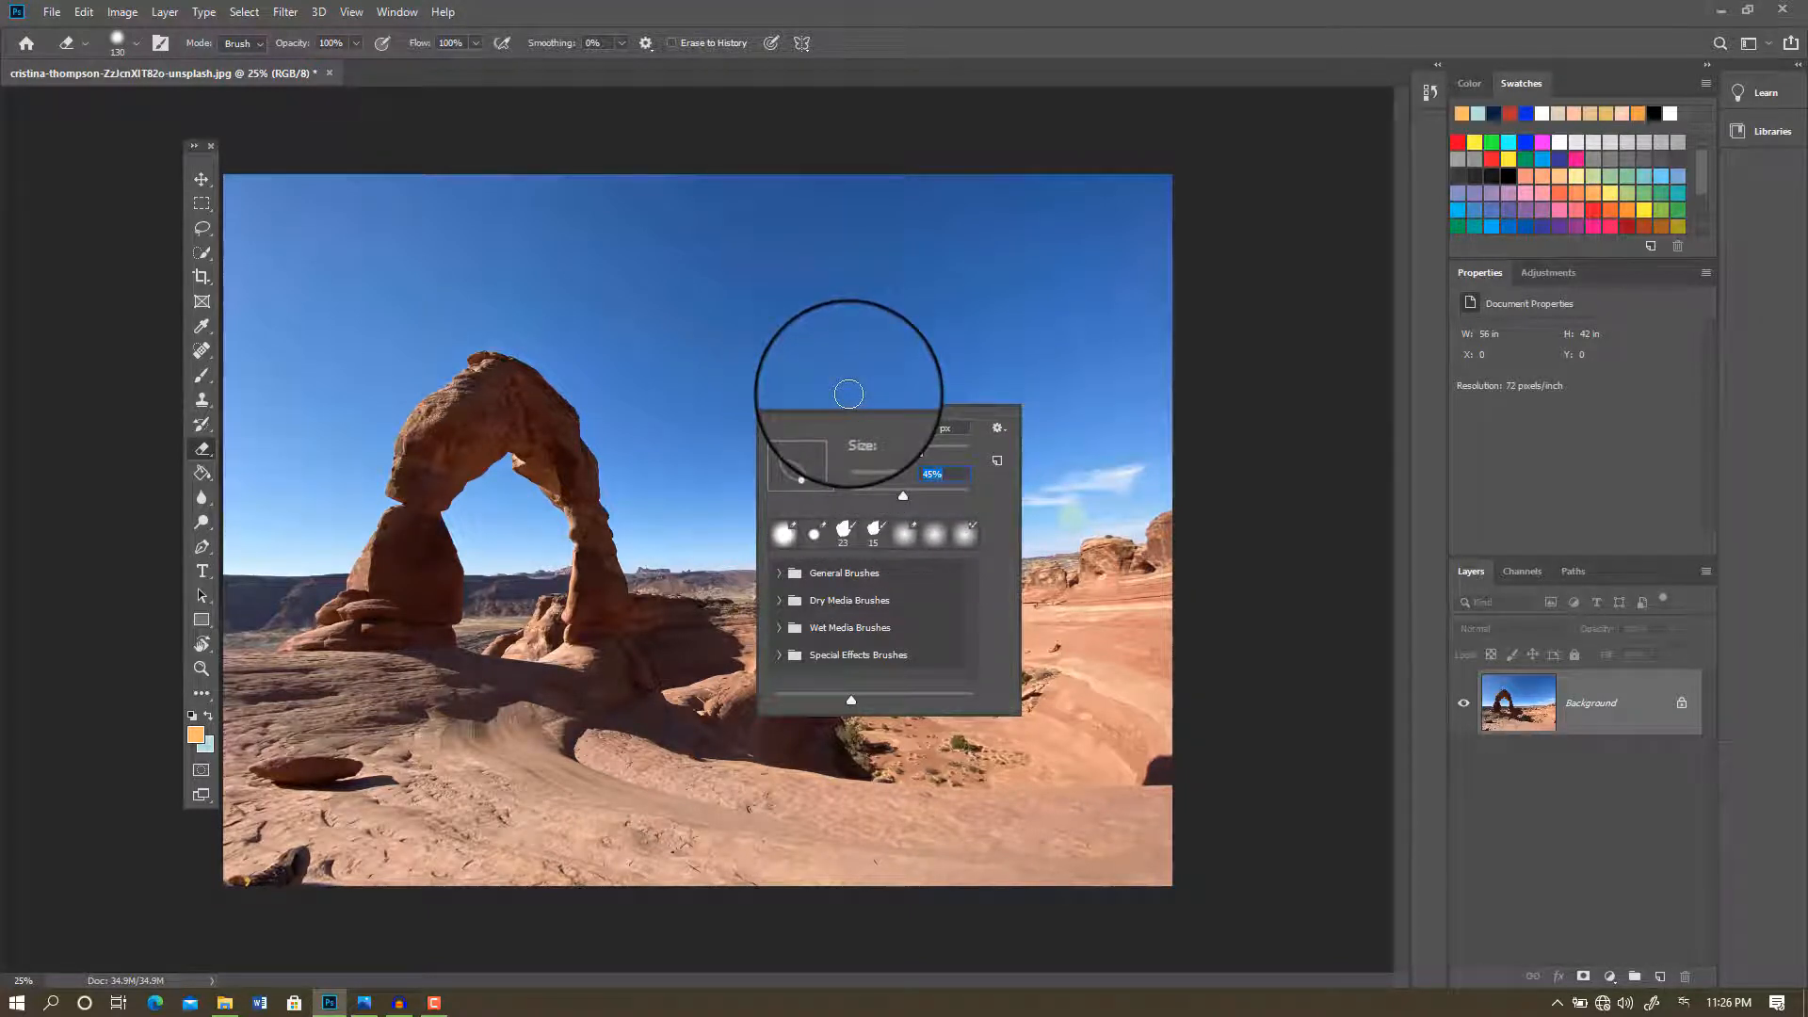
click(849, 393)
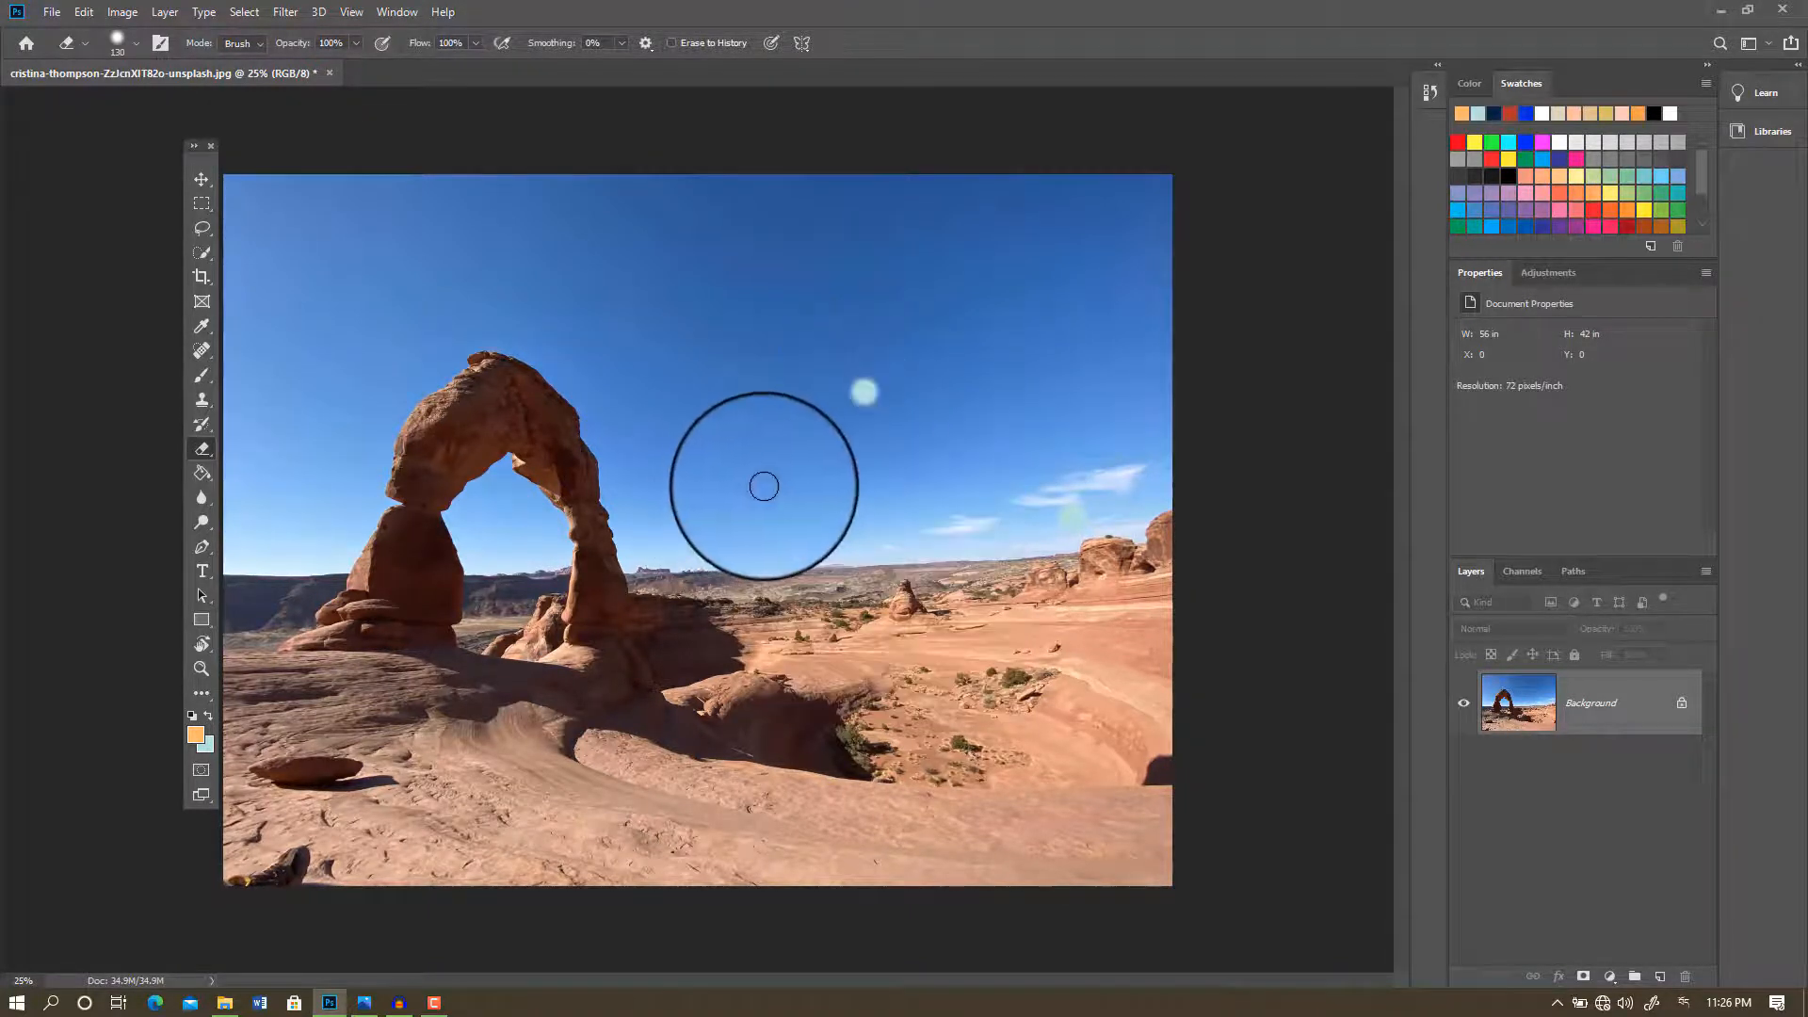
Step: Set the eraser hardness to 0% and erase a soft curved stroke in the sky between the arch and the dab
right_click(788, 439)
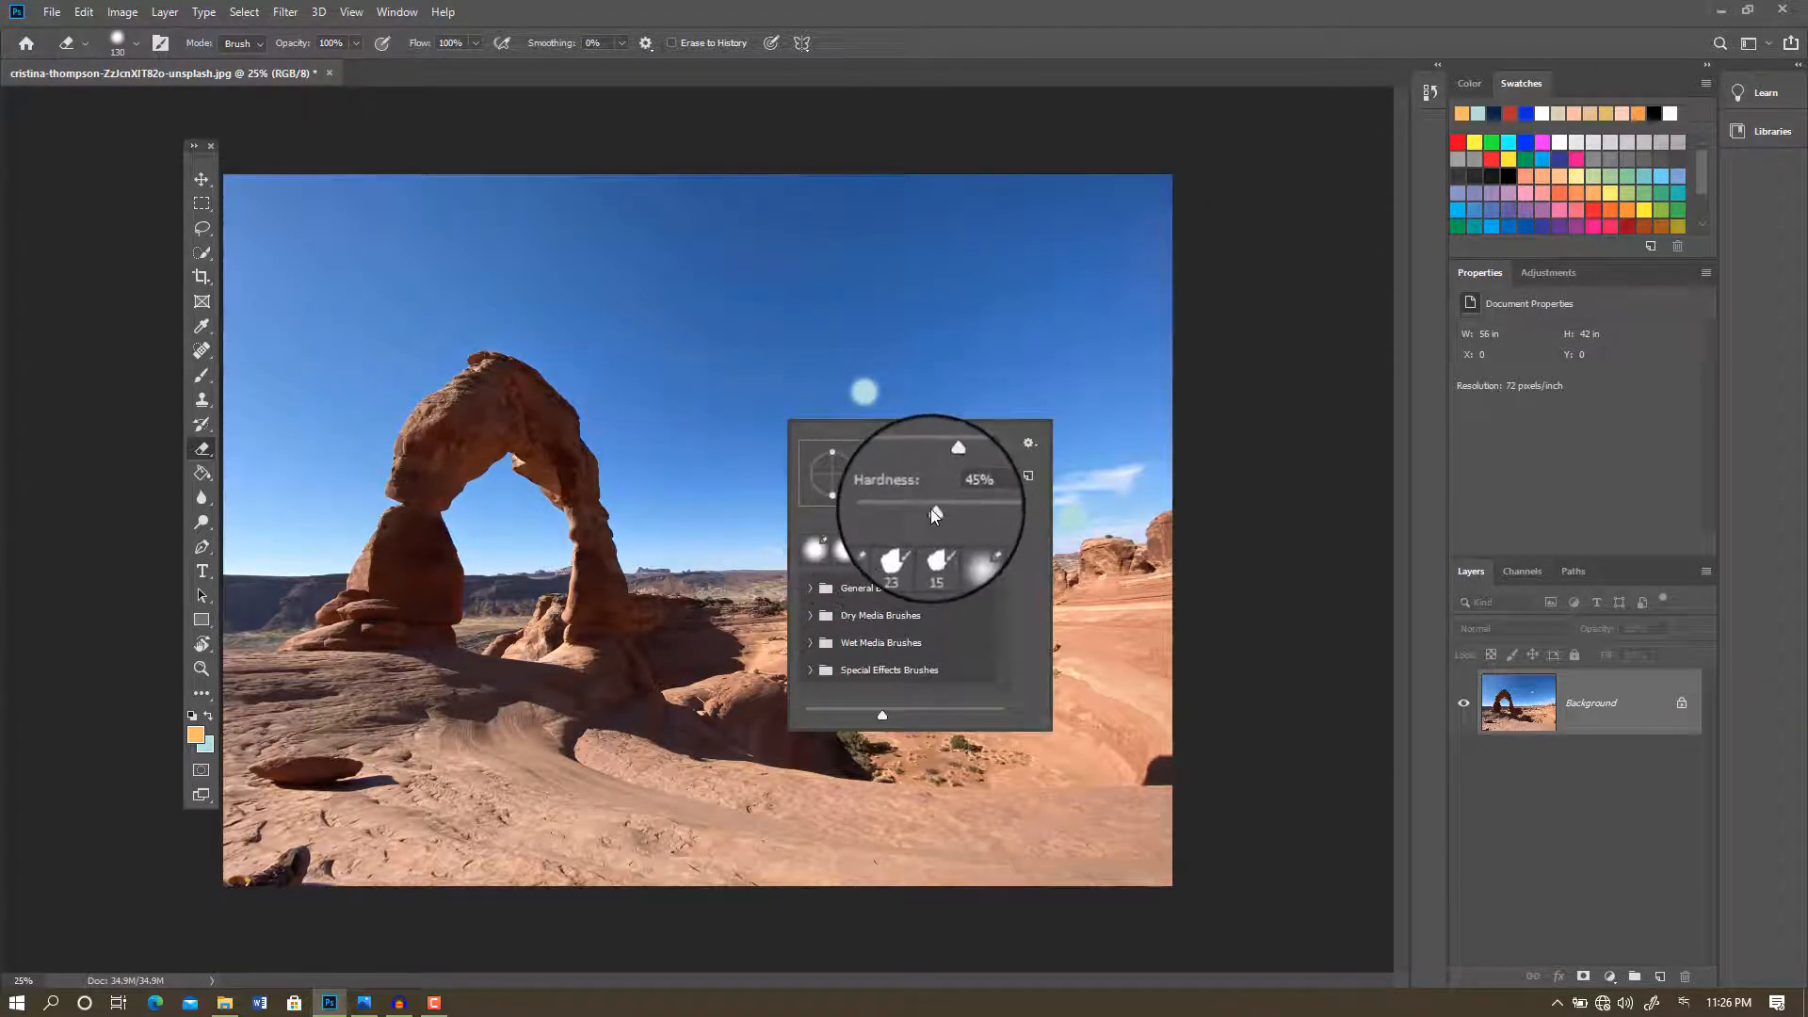
drag(931, 509, 880, 510)
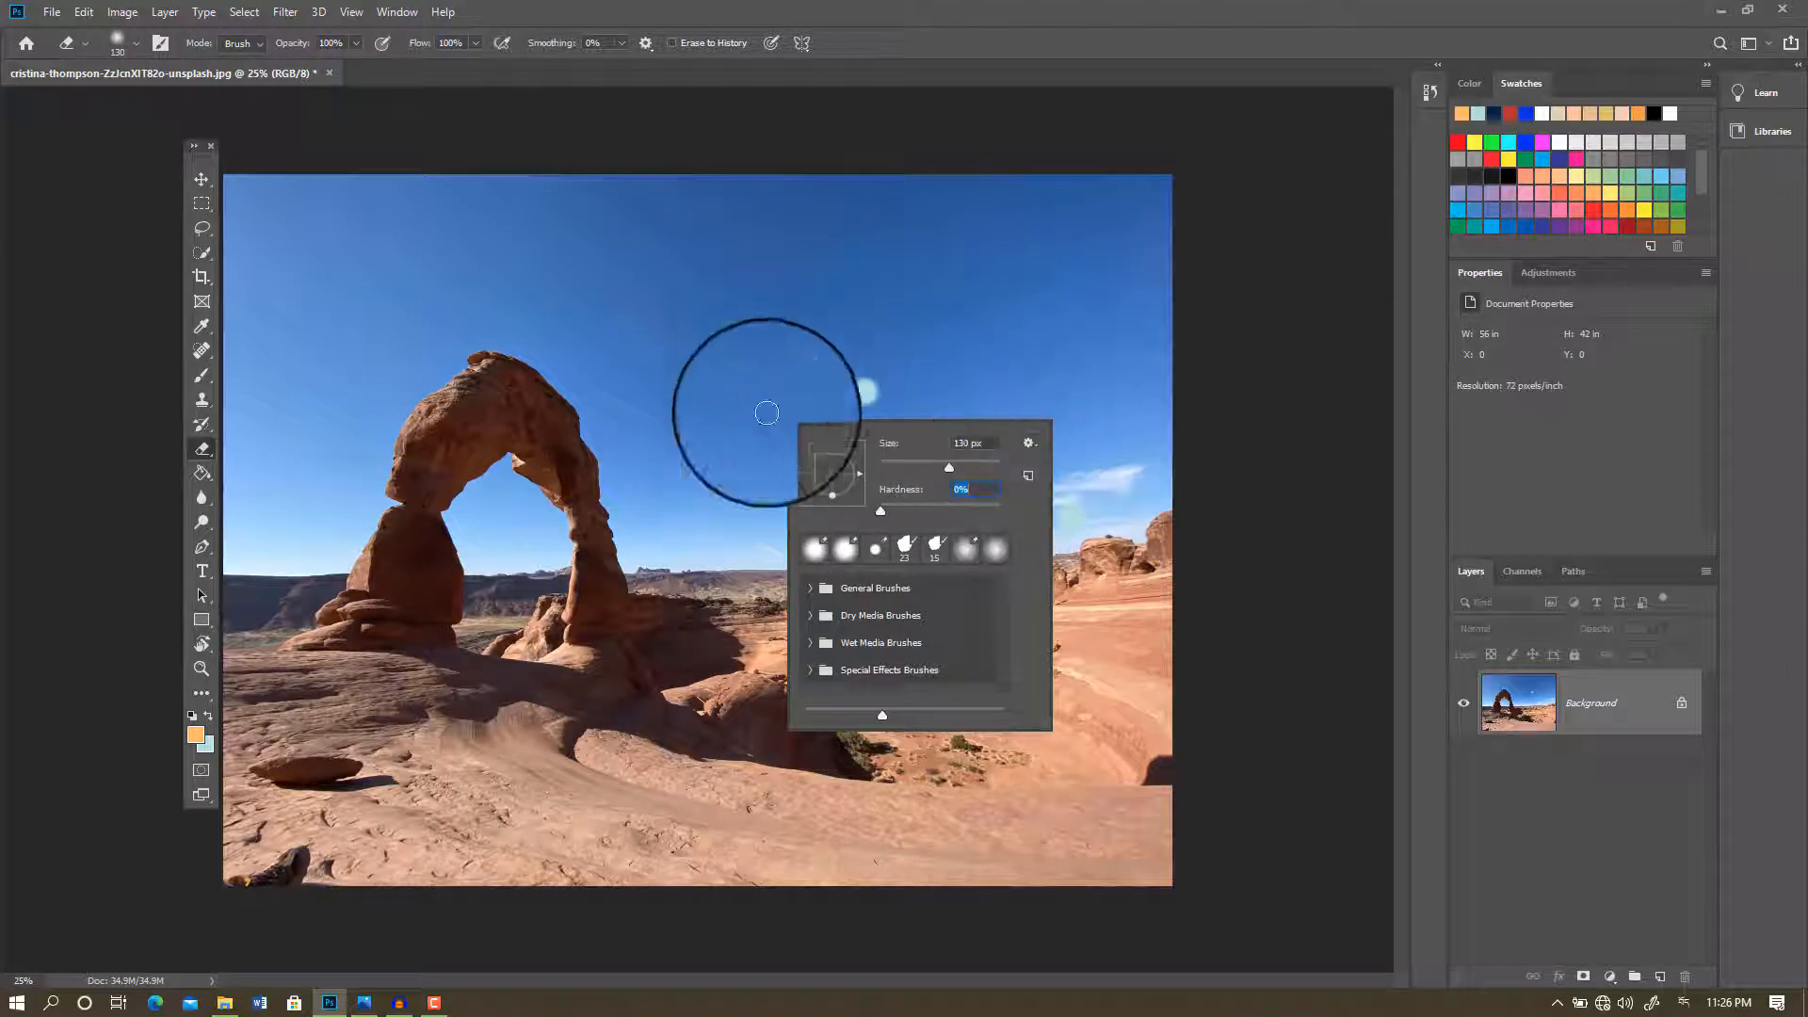
mouse_move(692, 294)
mouse_down()
mouse_move(679, 354)
mouse_move(741, 447)
mouse_move(784, 464)
mouse_up()
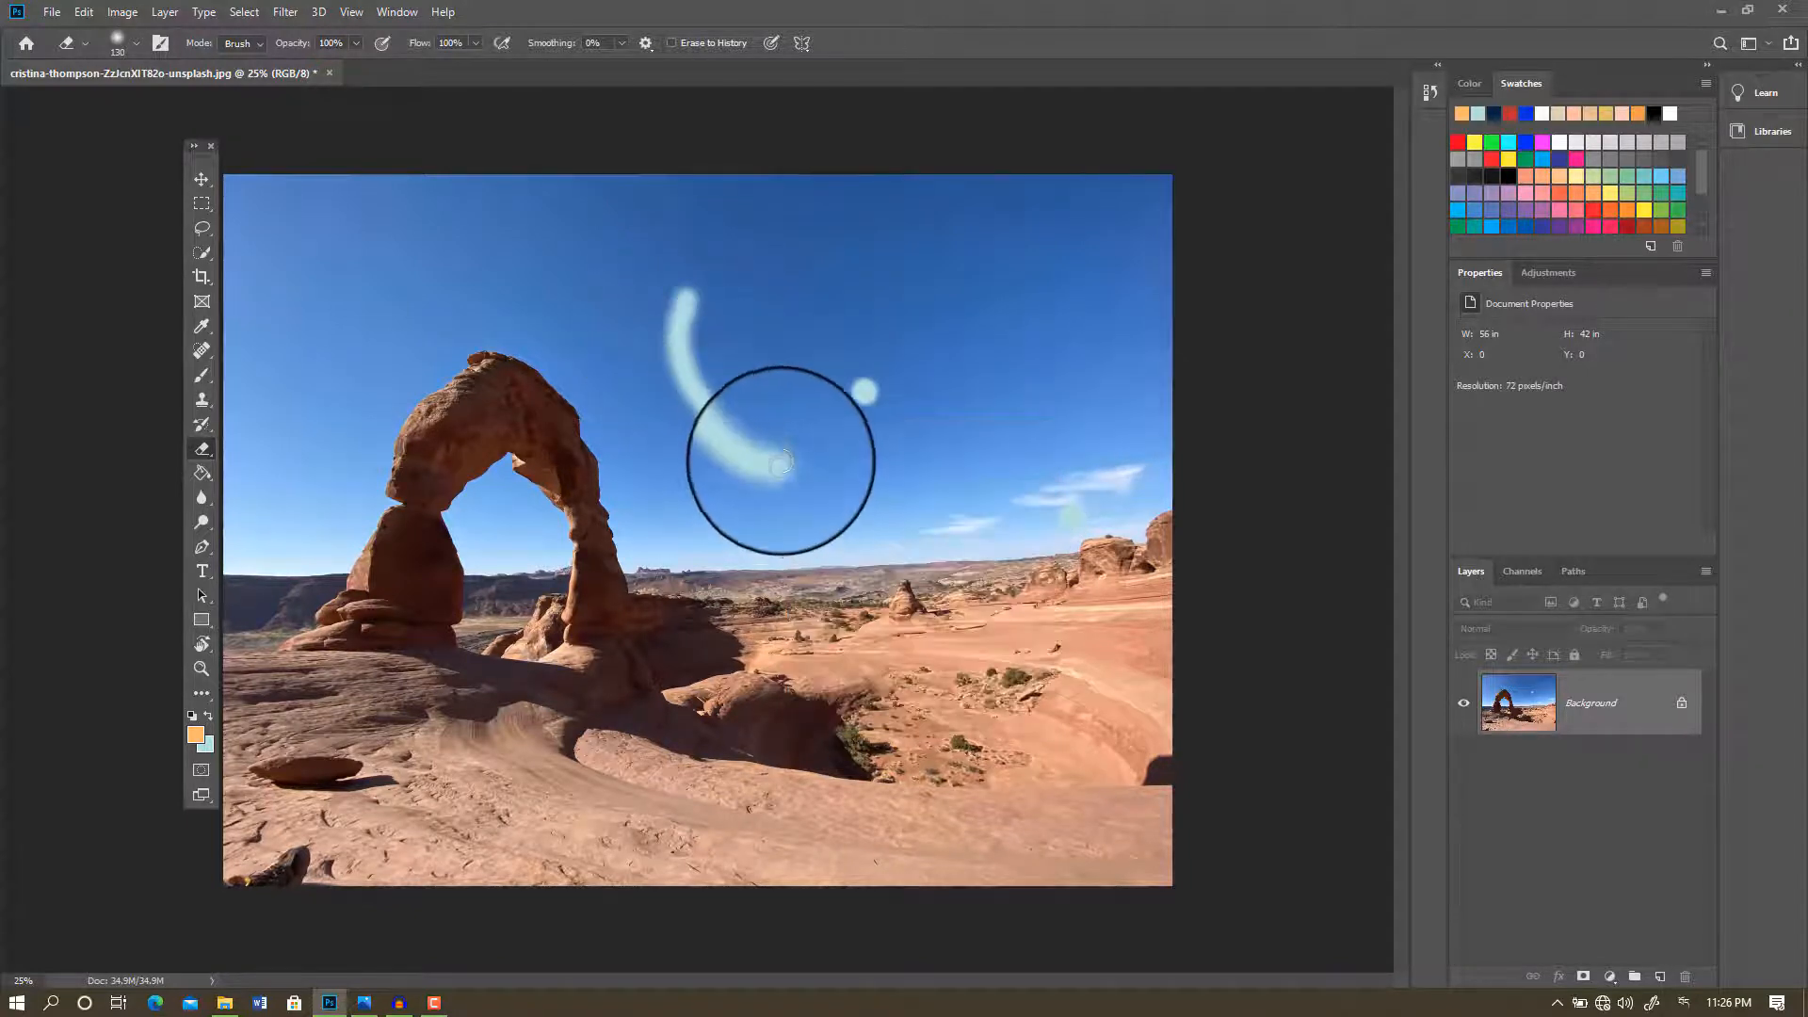
scroll(672, 292, up, 6)
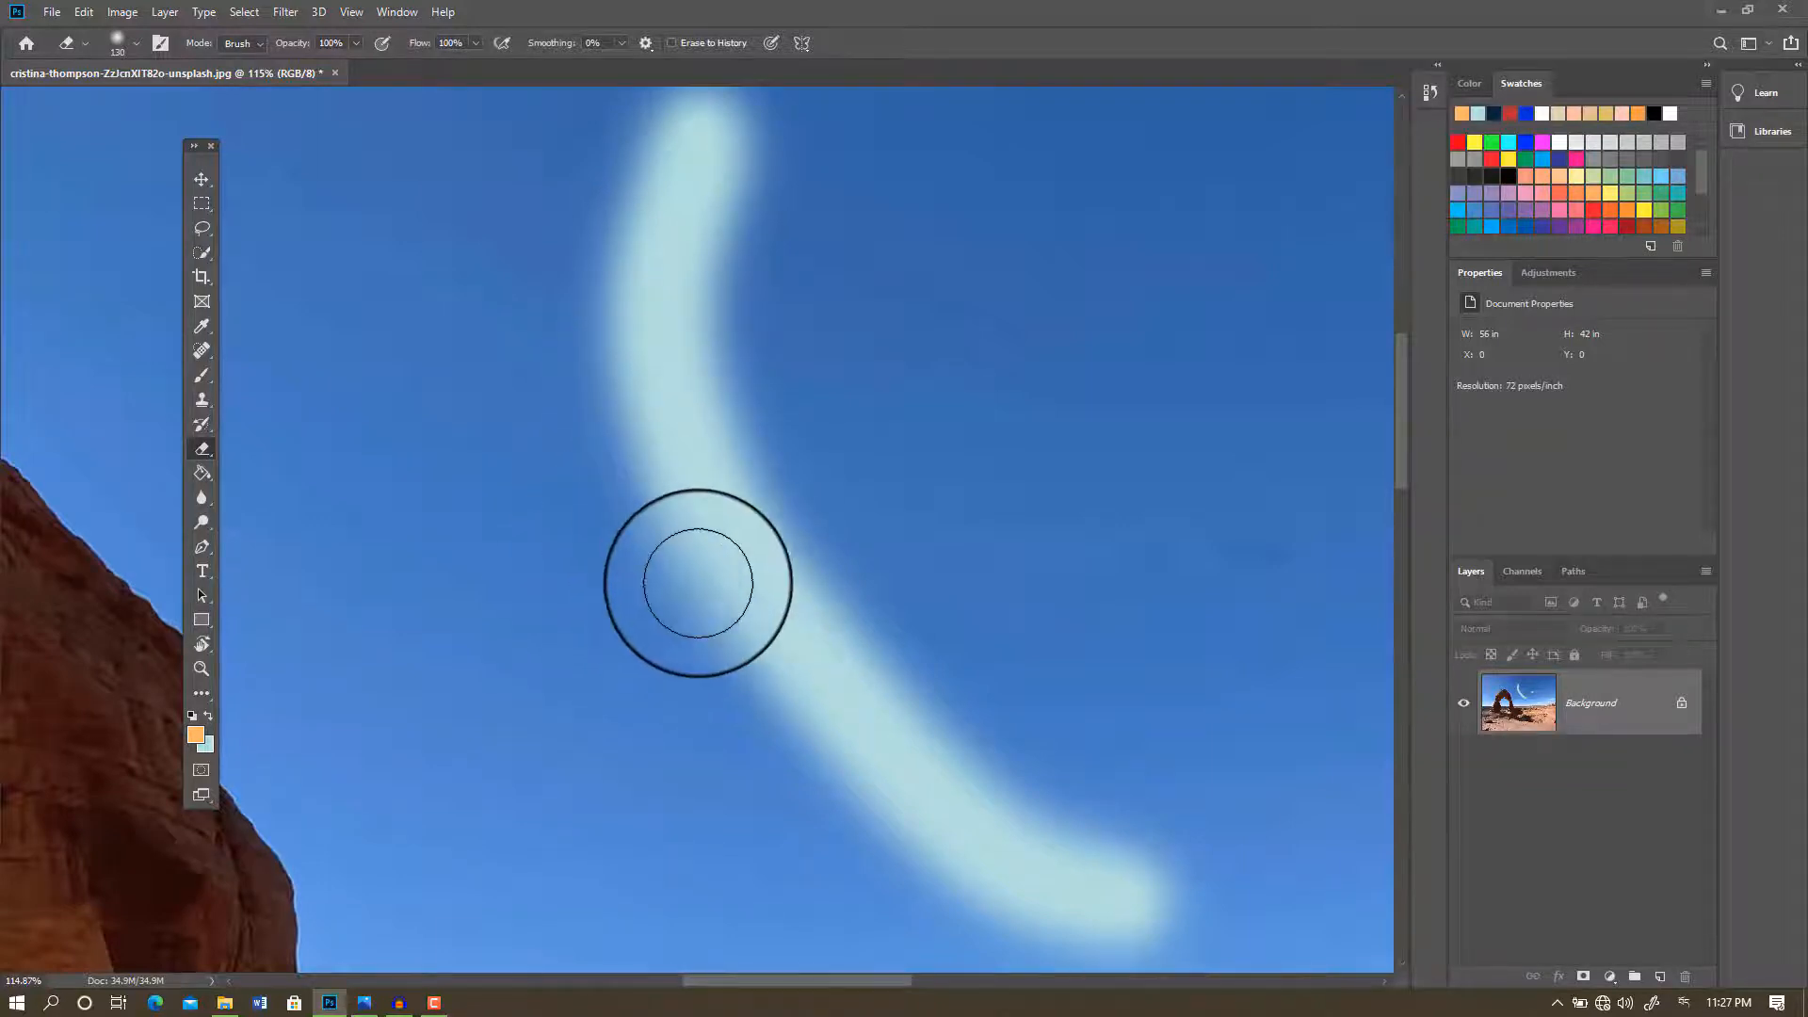
scroll(726, 510, down, 3)
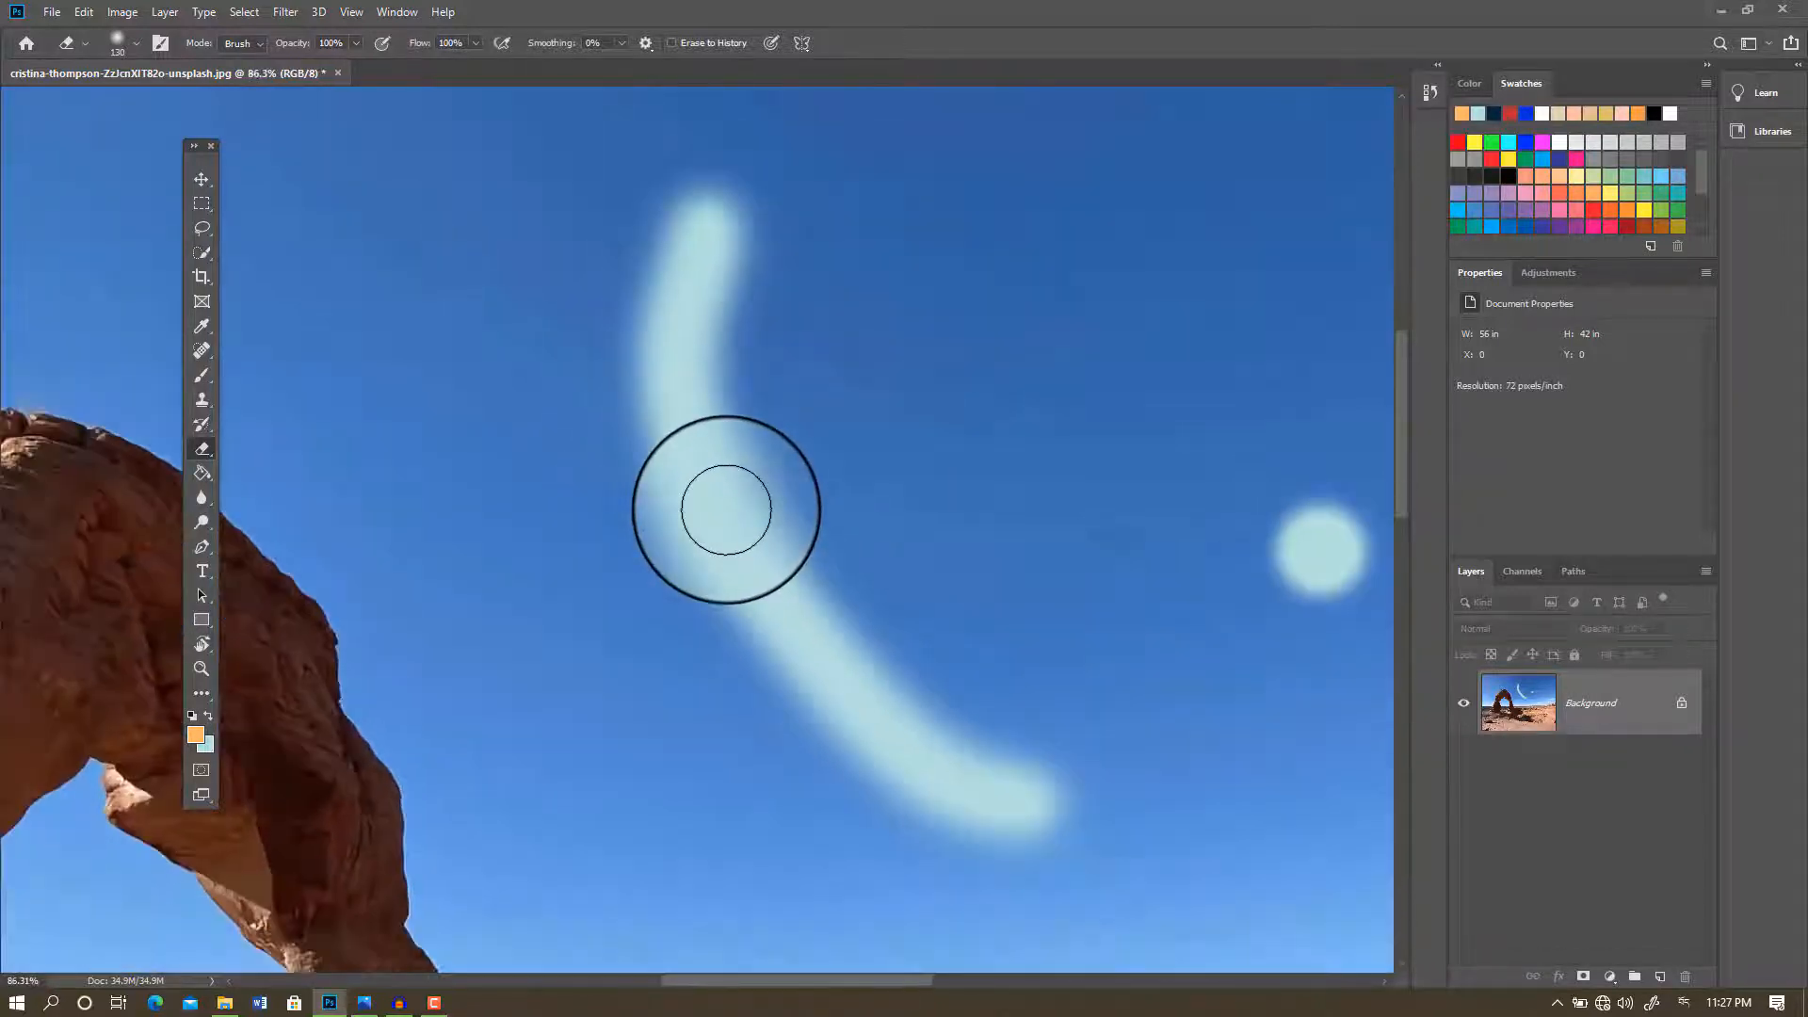
Step: Set the eraser hardness to 100% and erase a second curved stroke beside the soft one
right_click(769, 411)
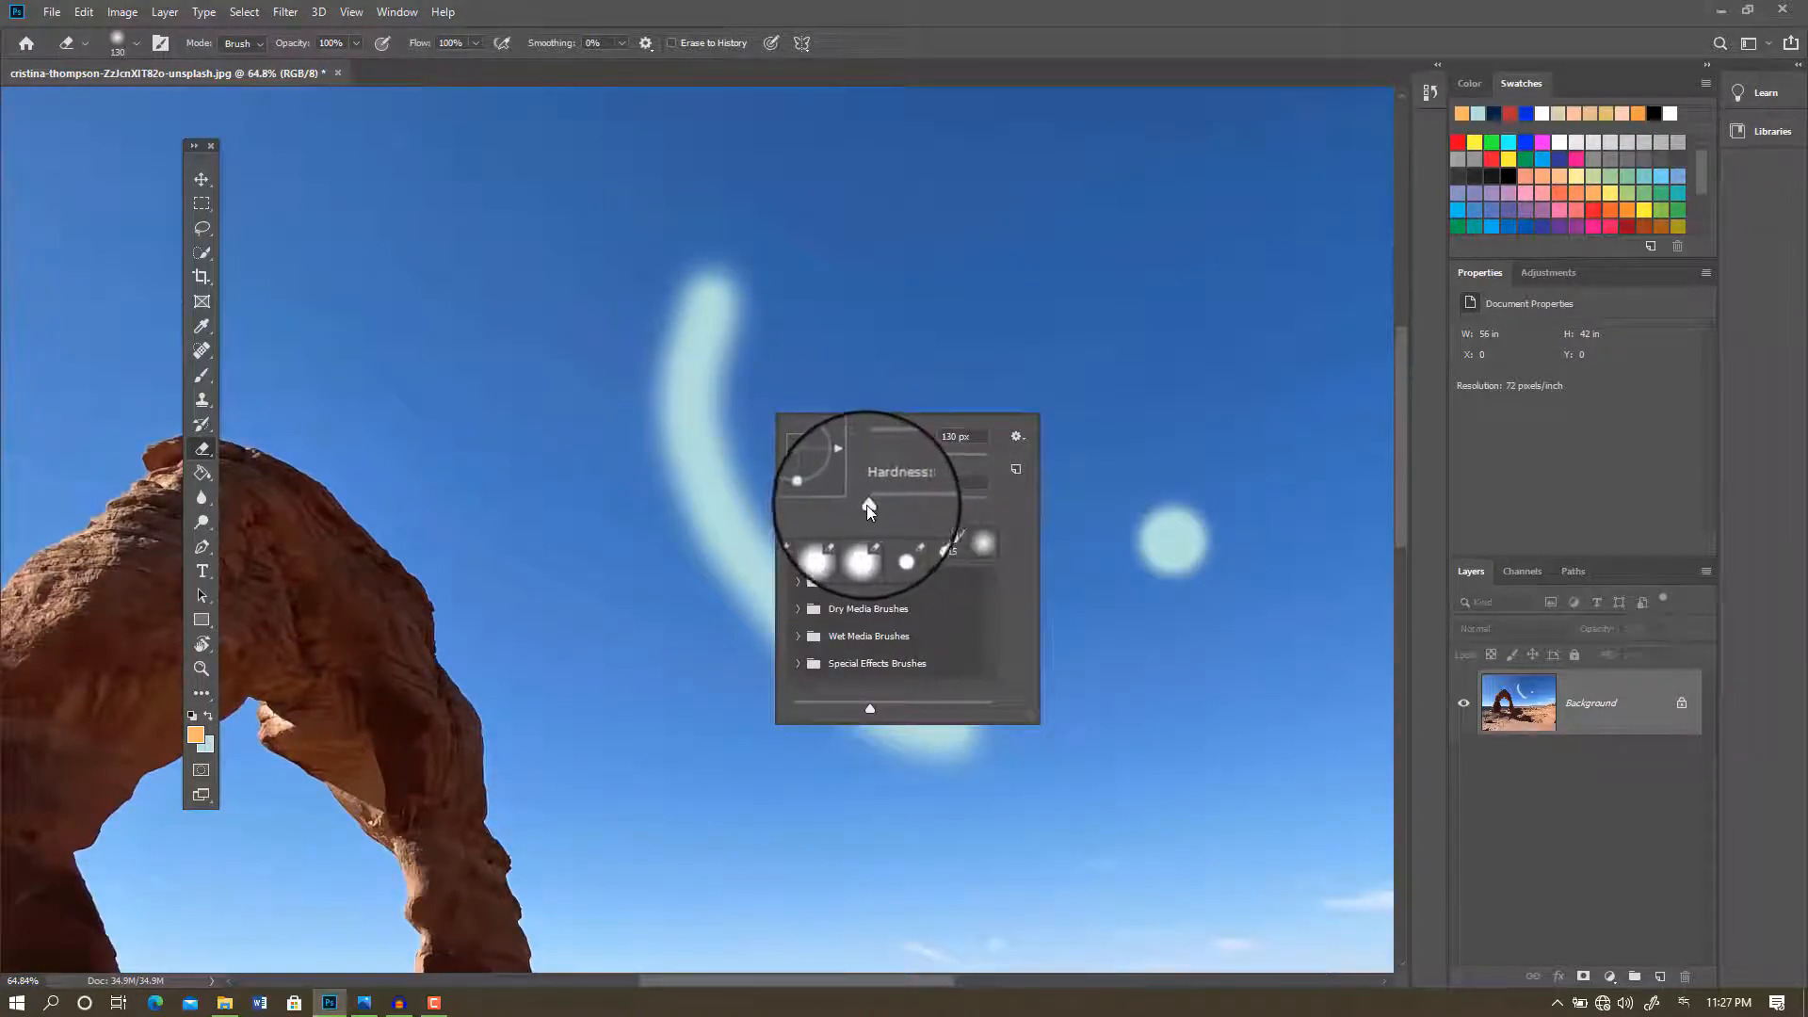
drag(866, 506, 993, 506)
key(Return)
mouse_move(826, 268)
mouse_down()
mouse_move(818, 466)
mouse_move(922, 576)
mouse_move(975, 589)
mouse_up()
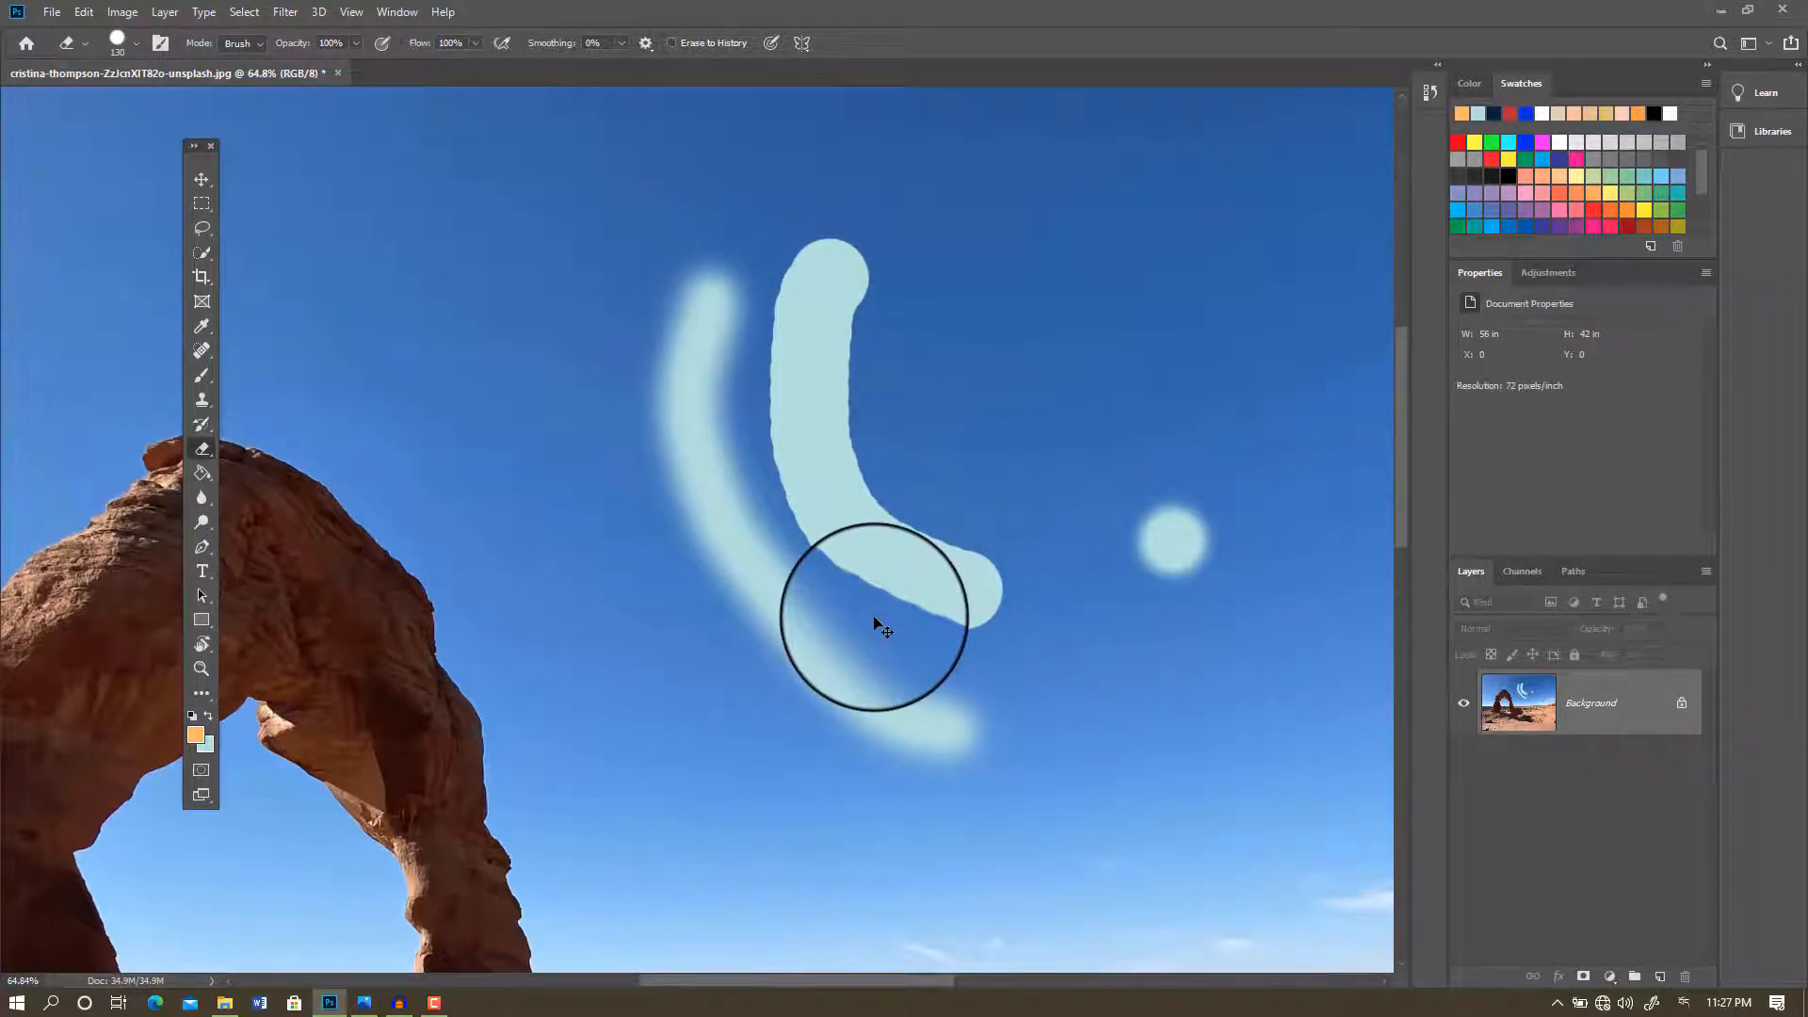
Step: Undo the hard stroke, the soft stroke and the single dab in the sky
key(ctrl+z)
key(ctrl+z)
key(ctrl+z)
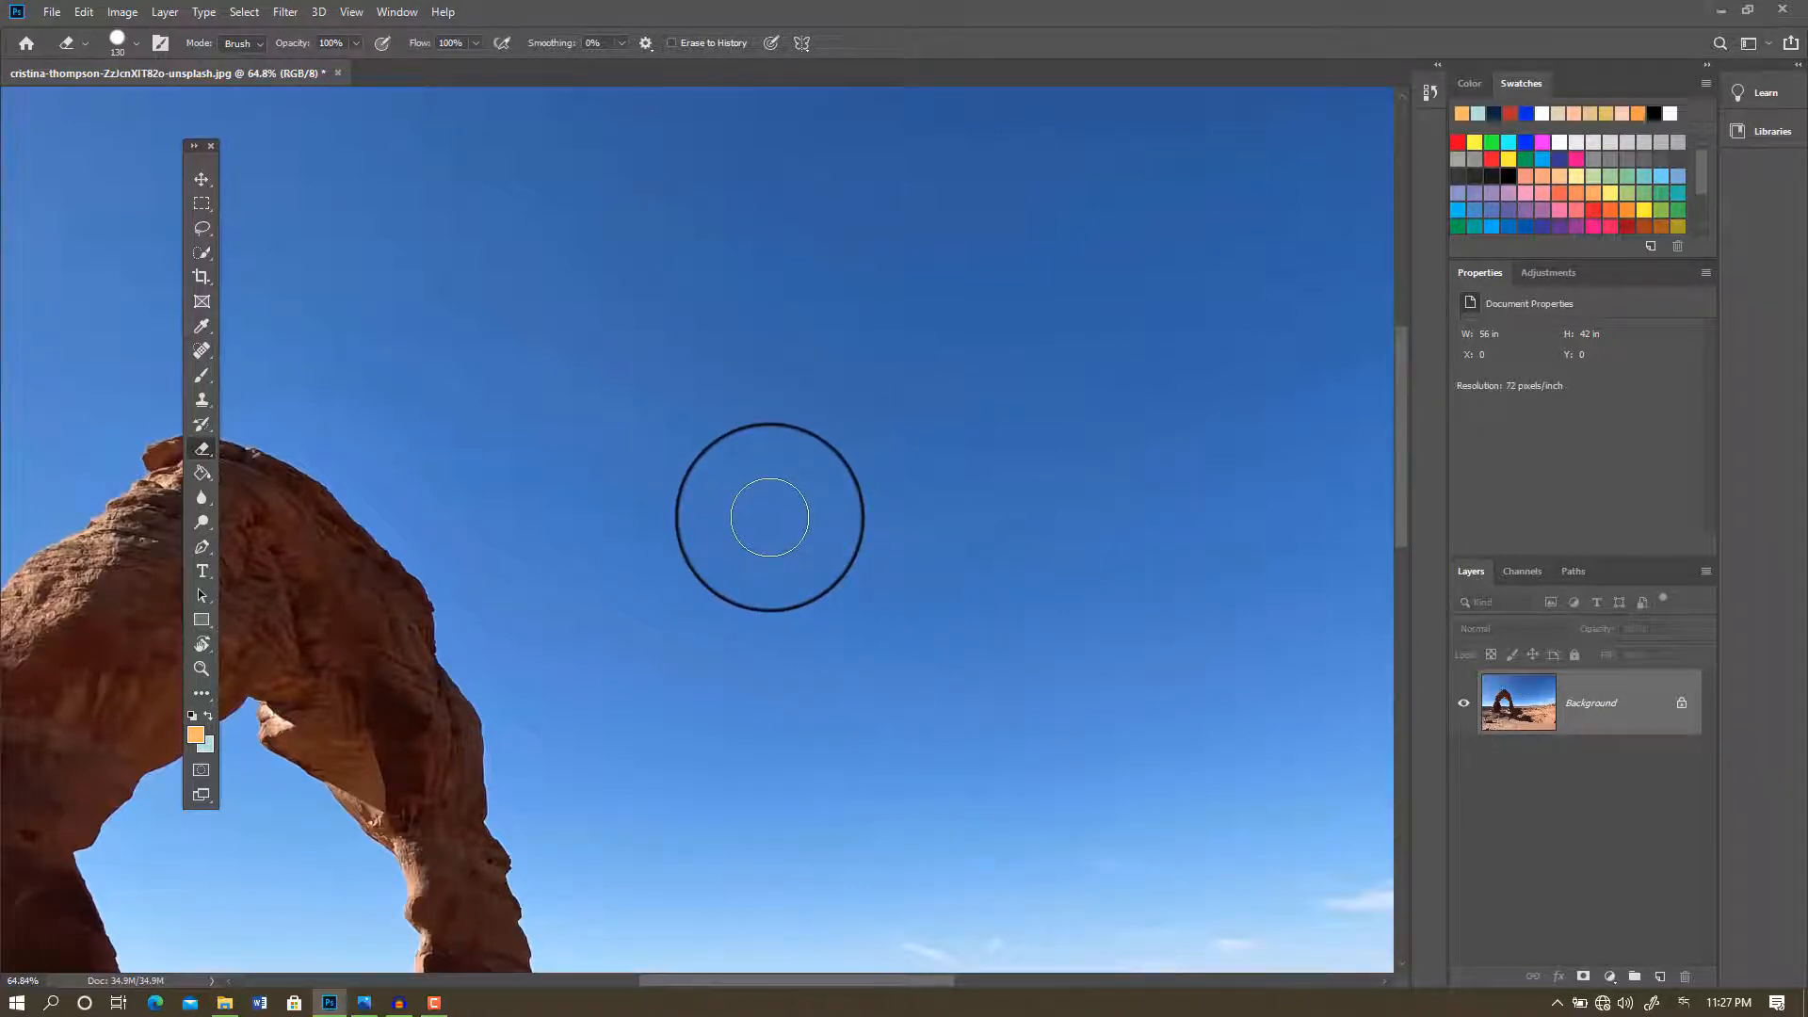
Step: Try erasing the sky along the arch's upper edge with the hard brush and undo the stroke
scroll(769, 517, down, 3)
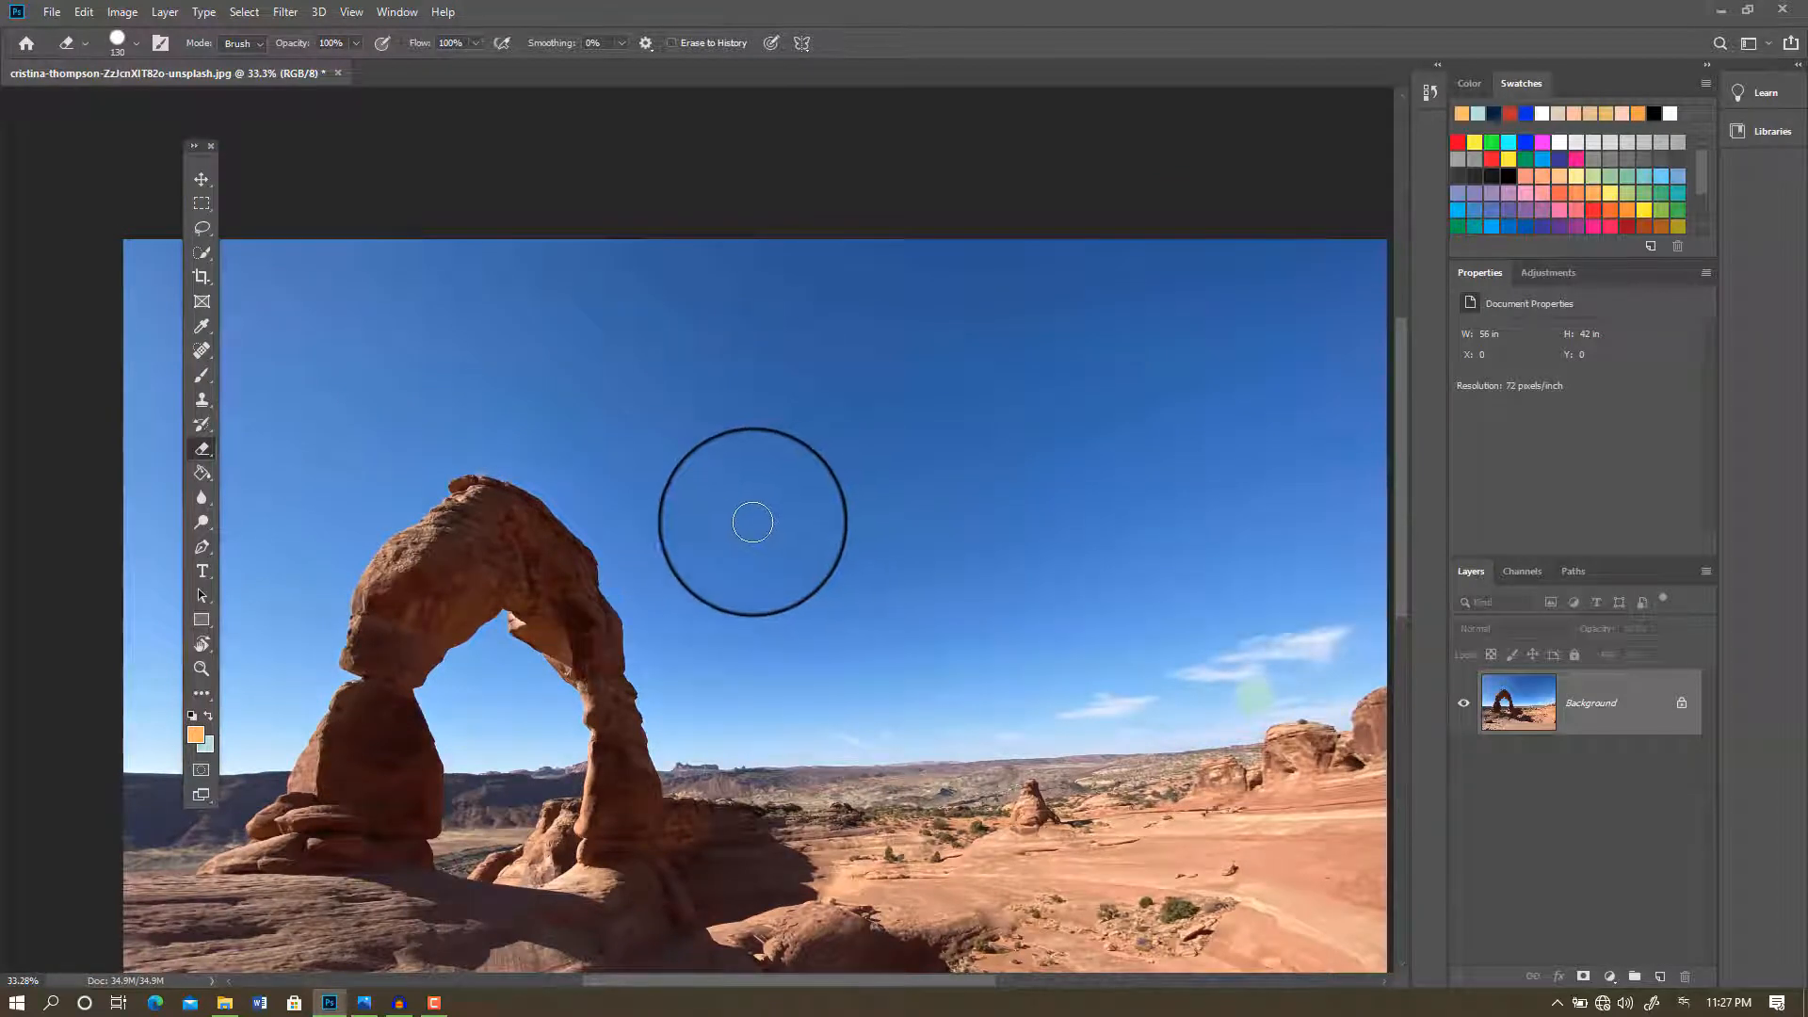
scroll(603, 499, up, 3)
scroll(512, 479, up, 3)
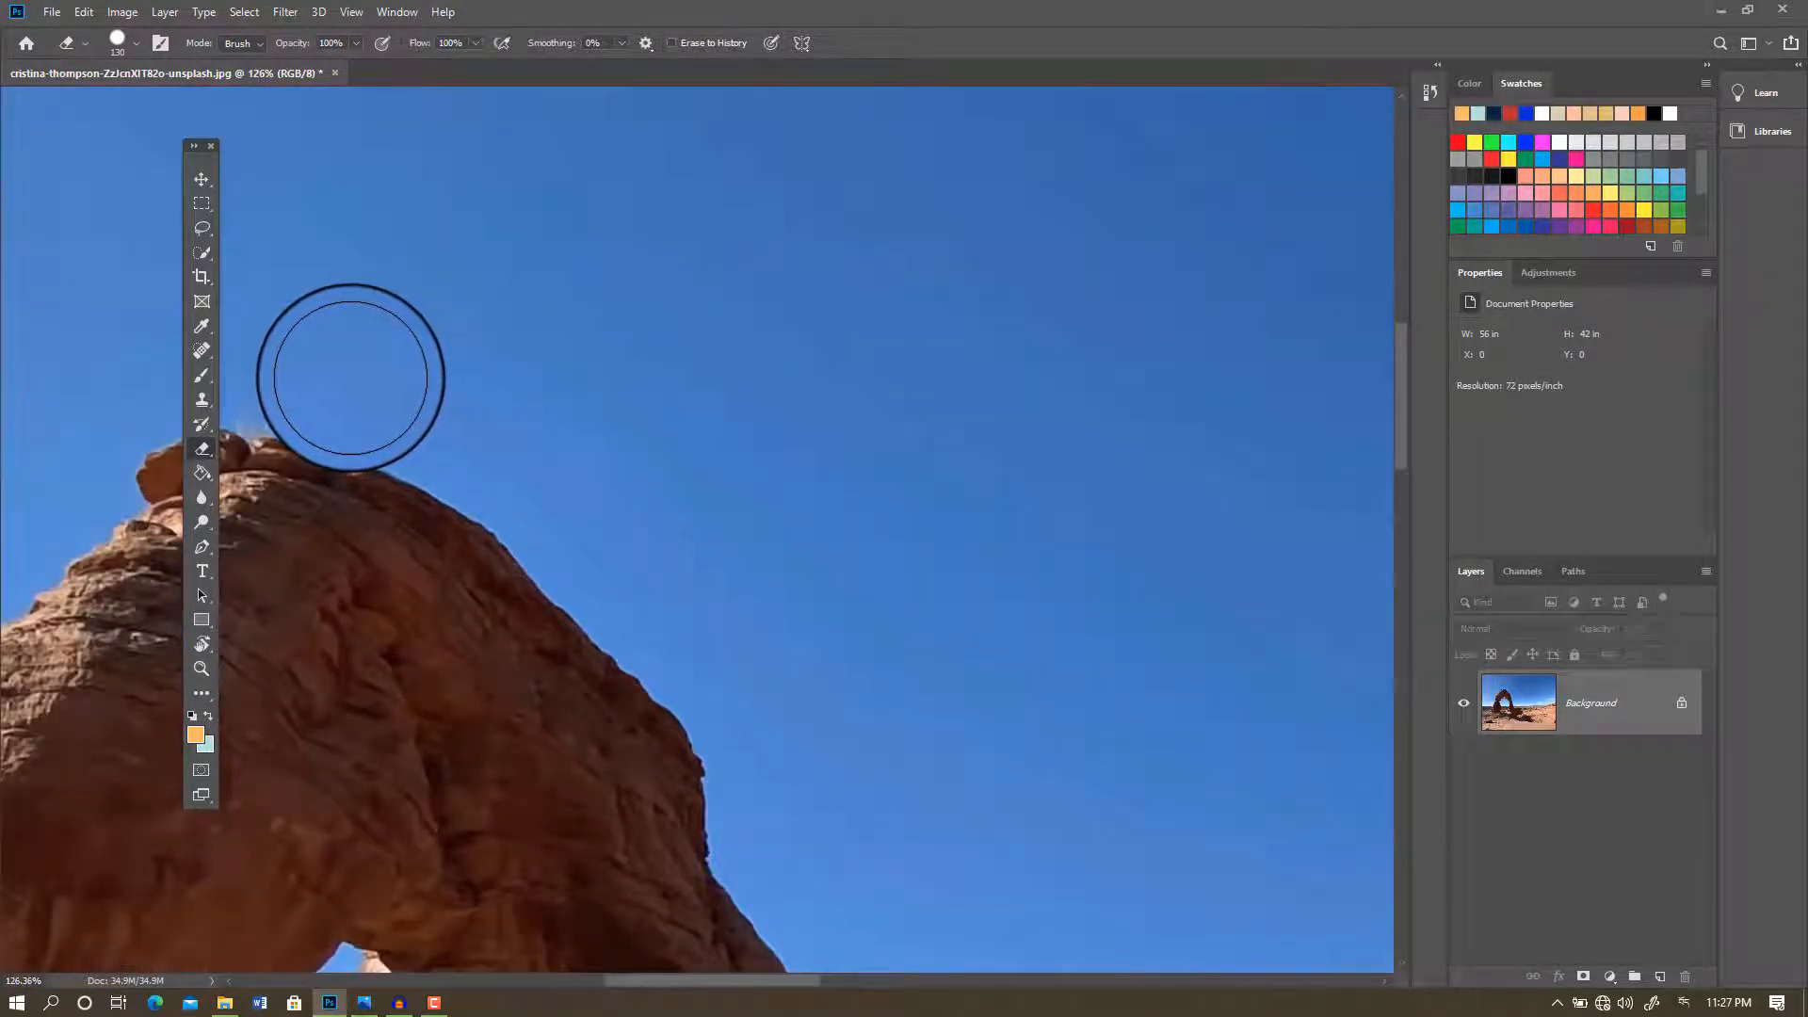
mouse_move(349, 377)
mouse_down()
mouse_move(545, 488)
mouse_move(676, 633)
mouse_up()
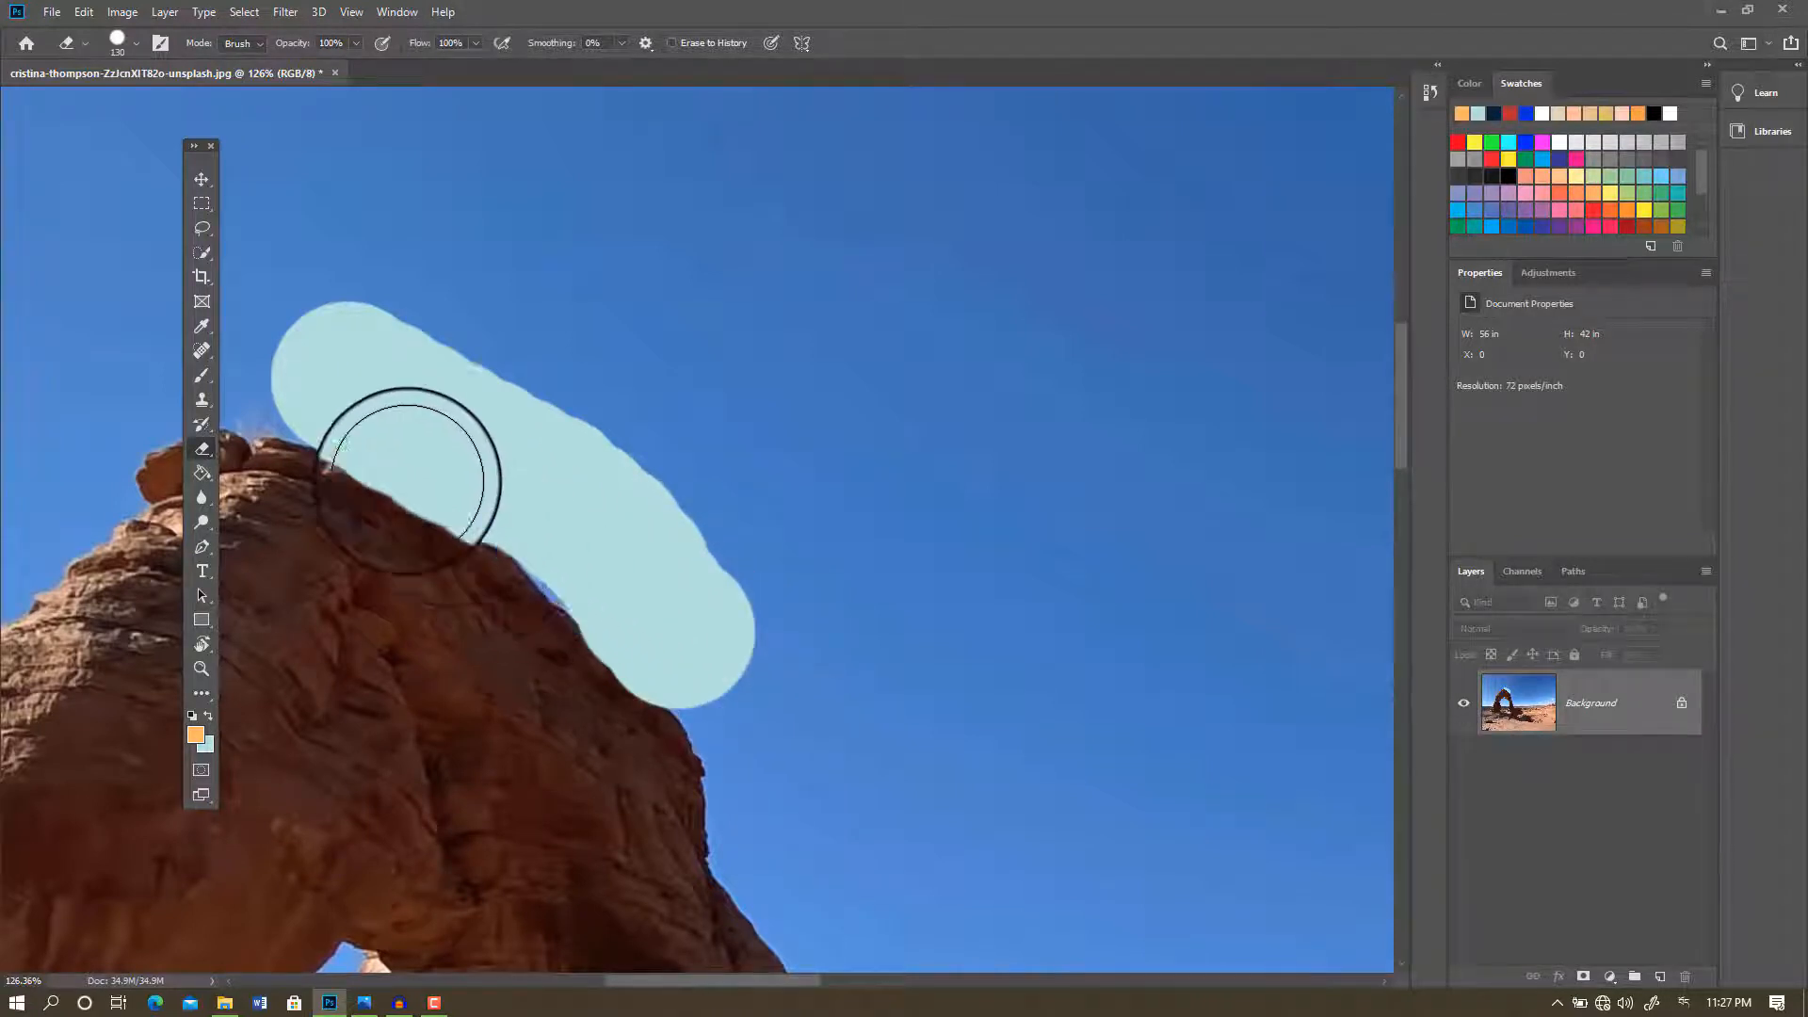
scroll(367, 452, up, 2)
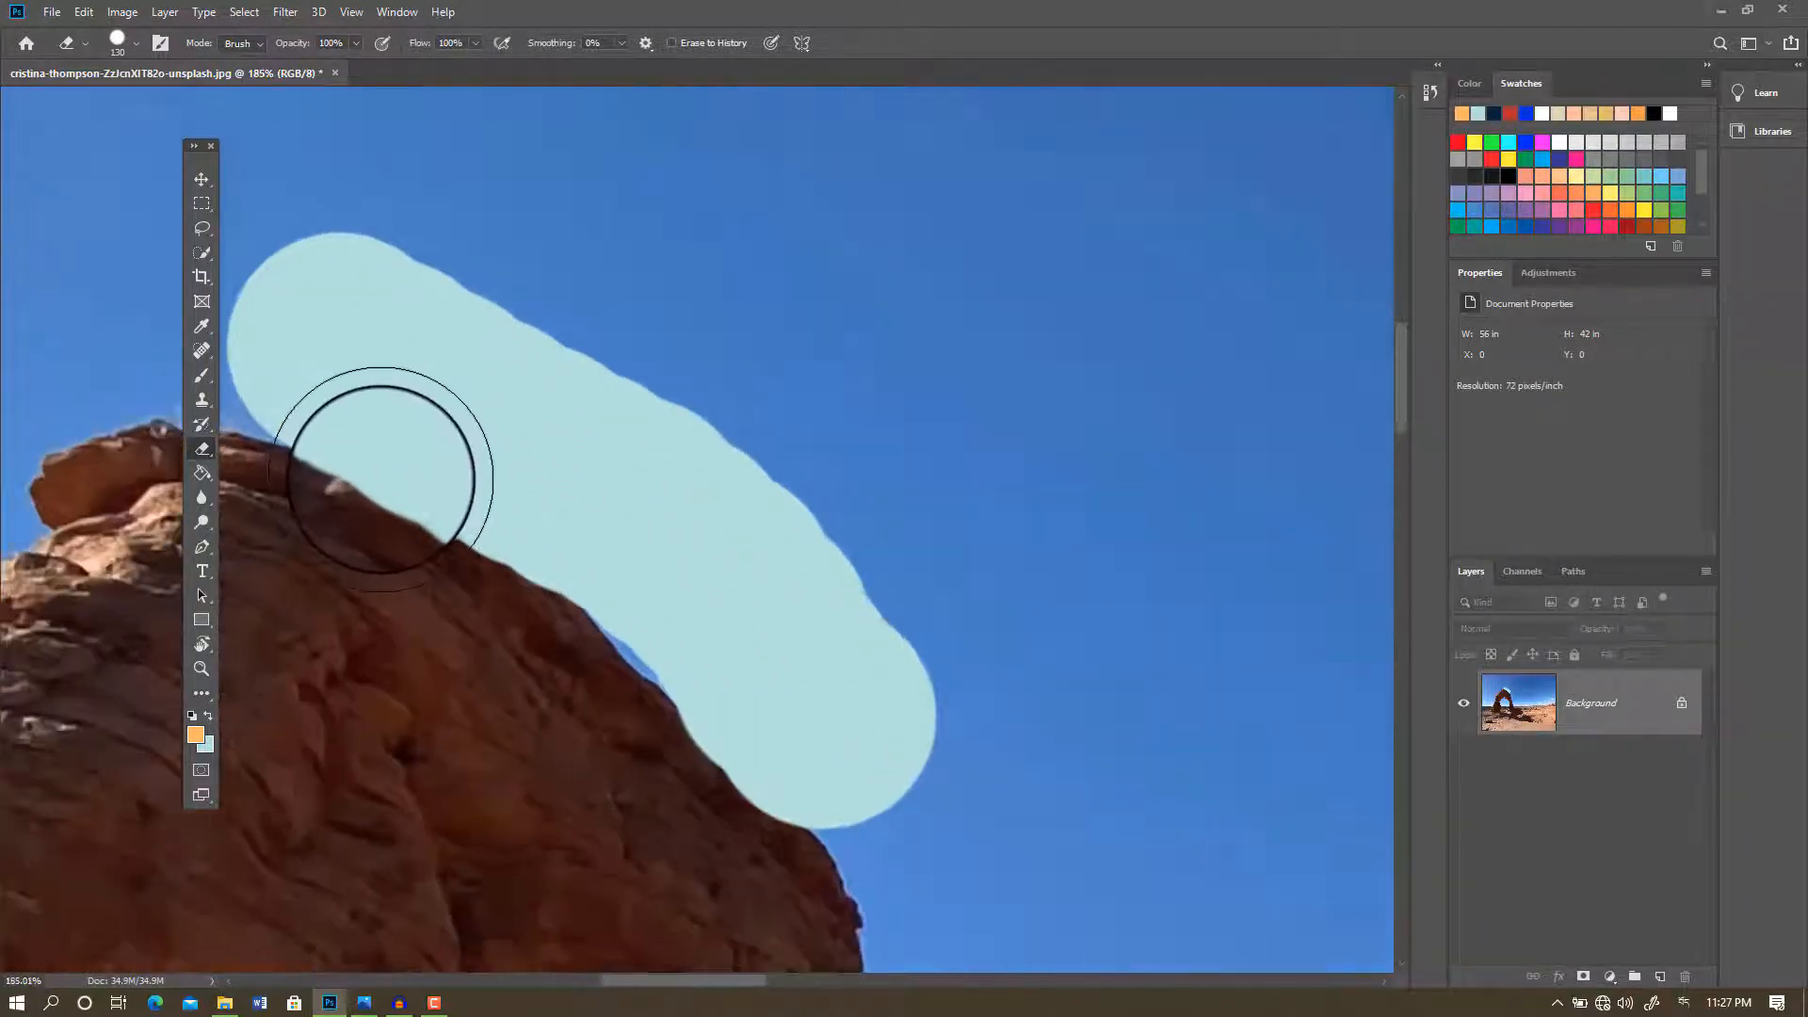
key(ctrl+z)
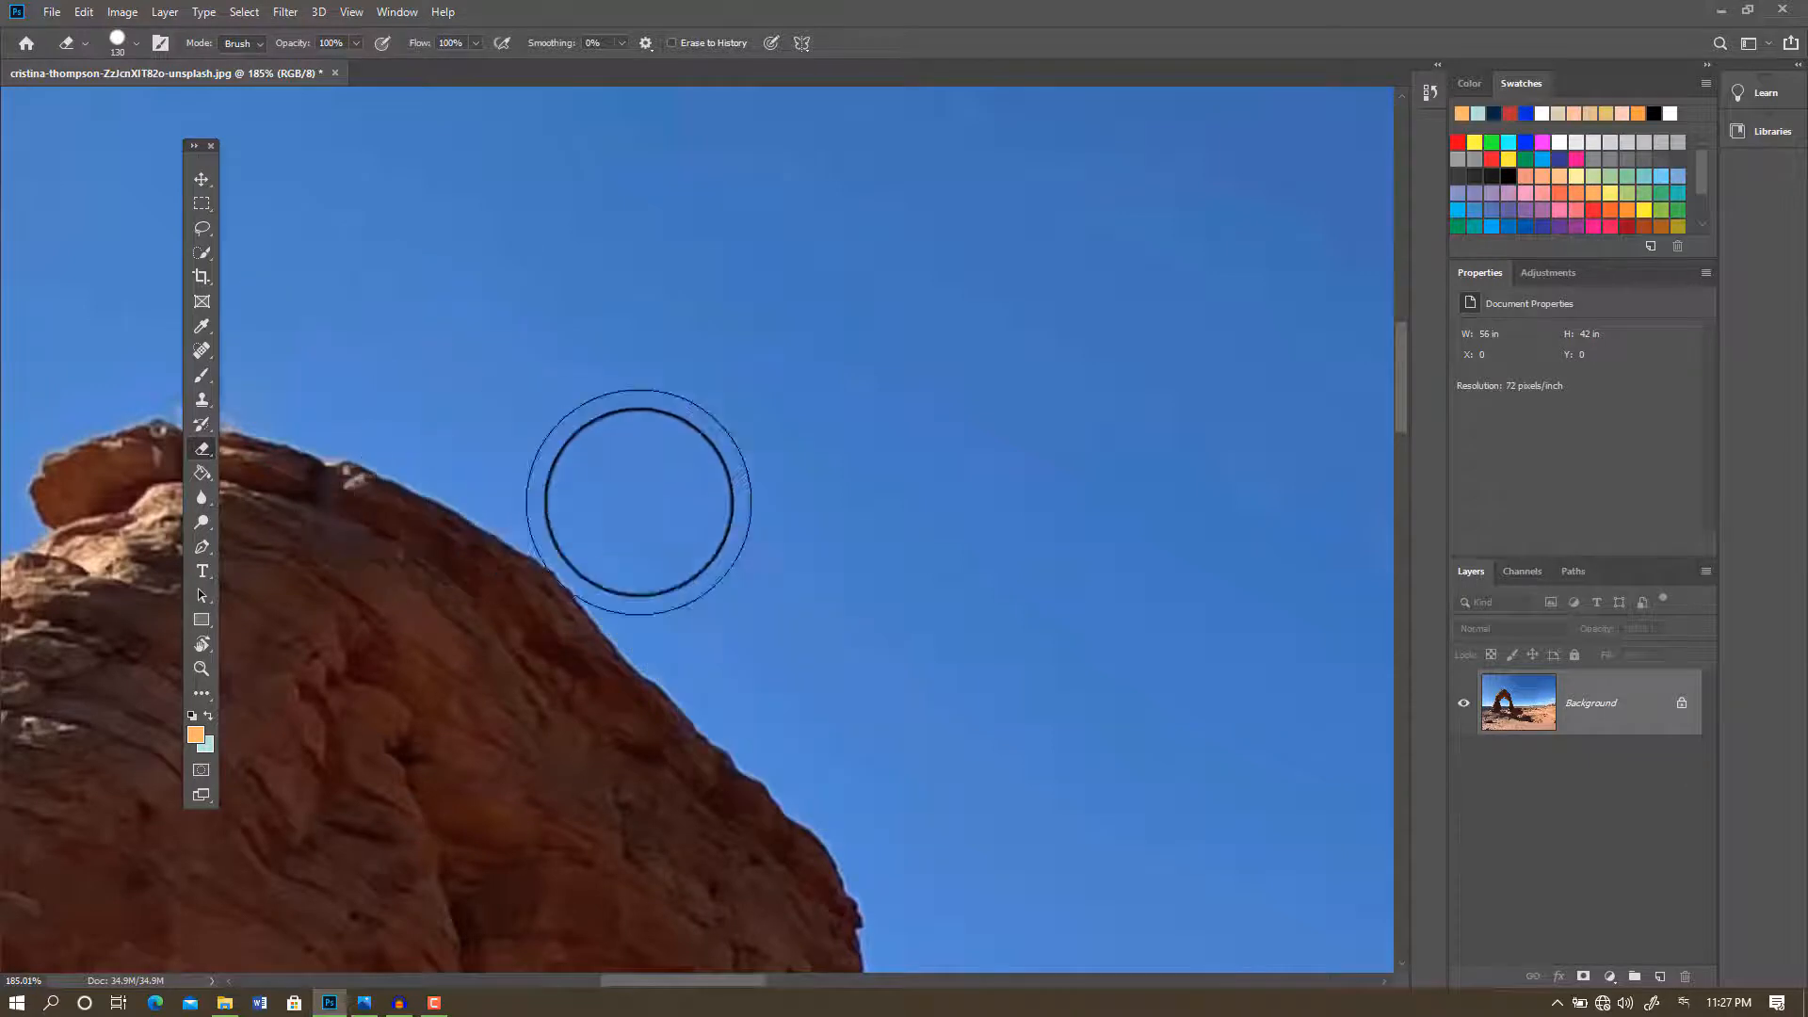
Step: Set the eraser hardness to 0%, trying and undoing a soft stroke along the arch's upper edge
right_click(836, 433)
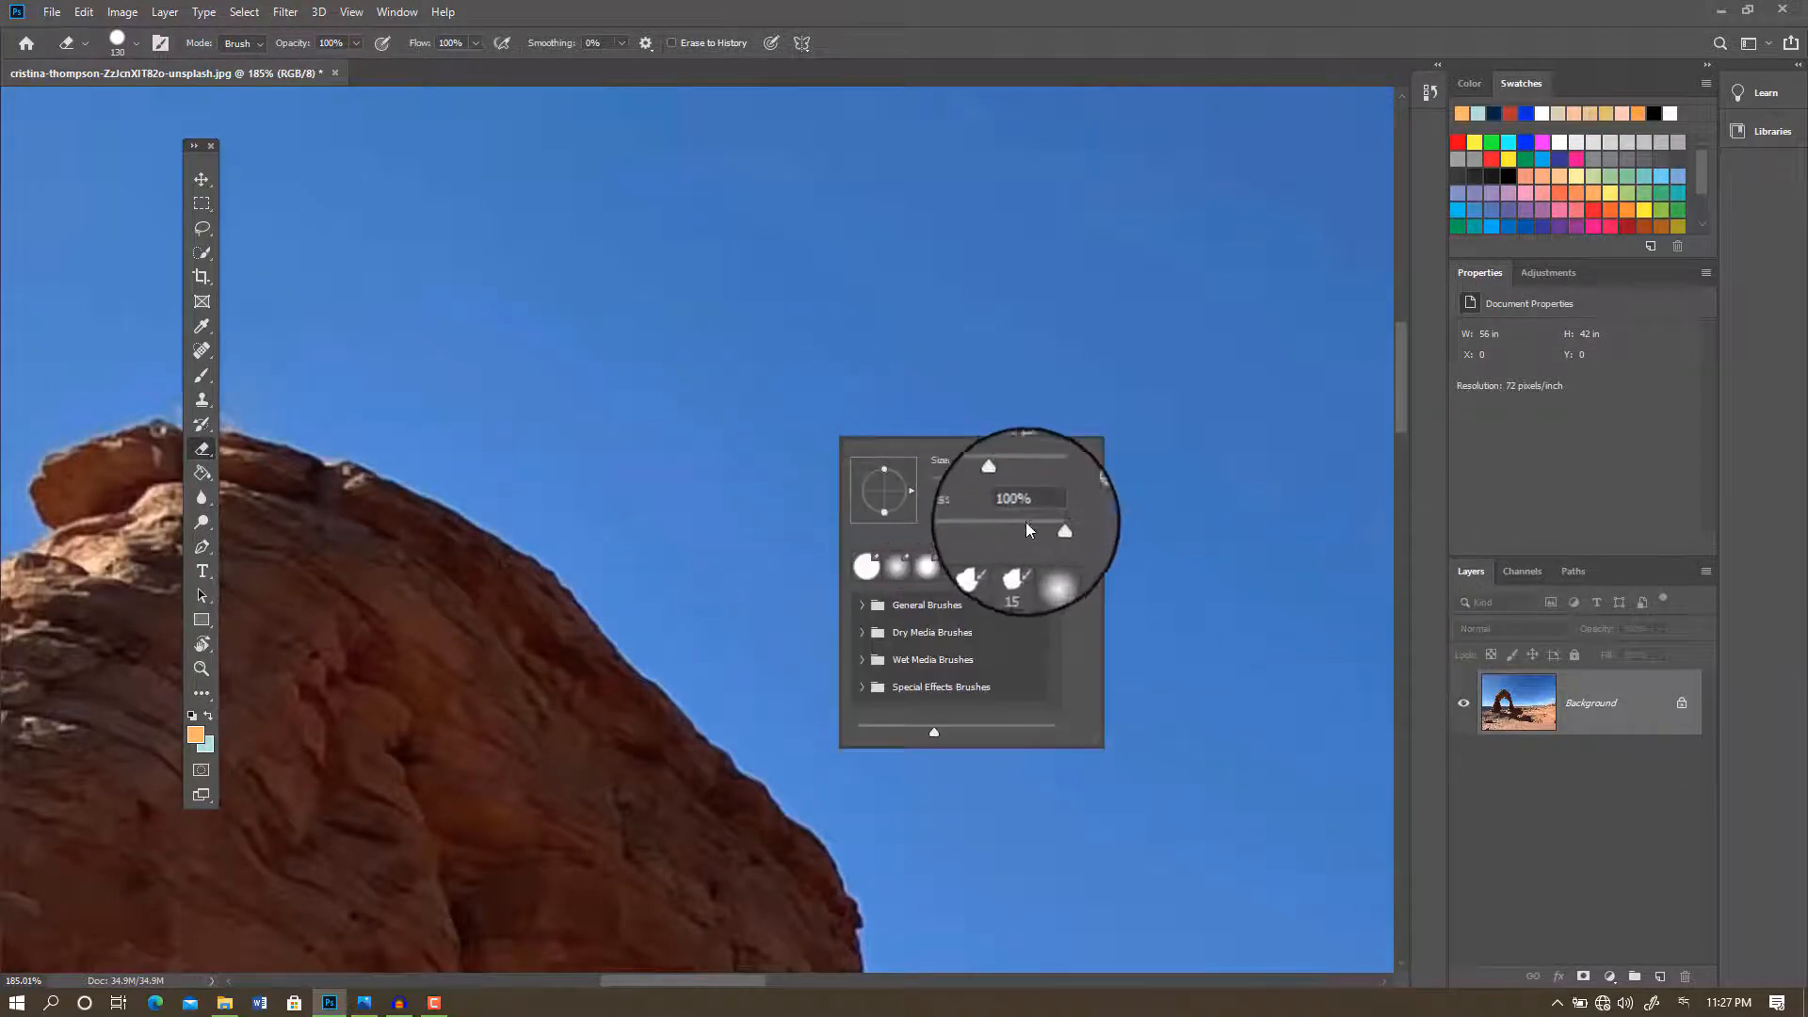
drag(1049, 527, 855, 516)
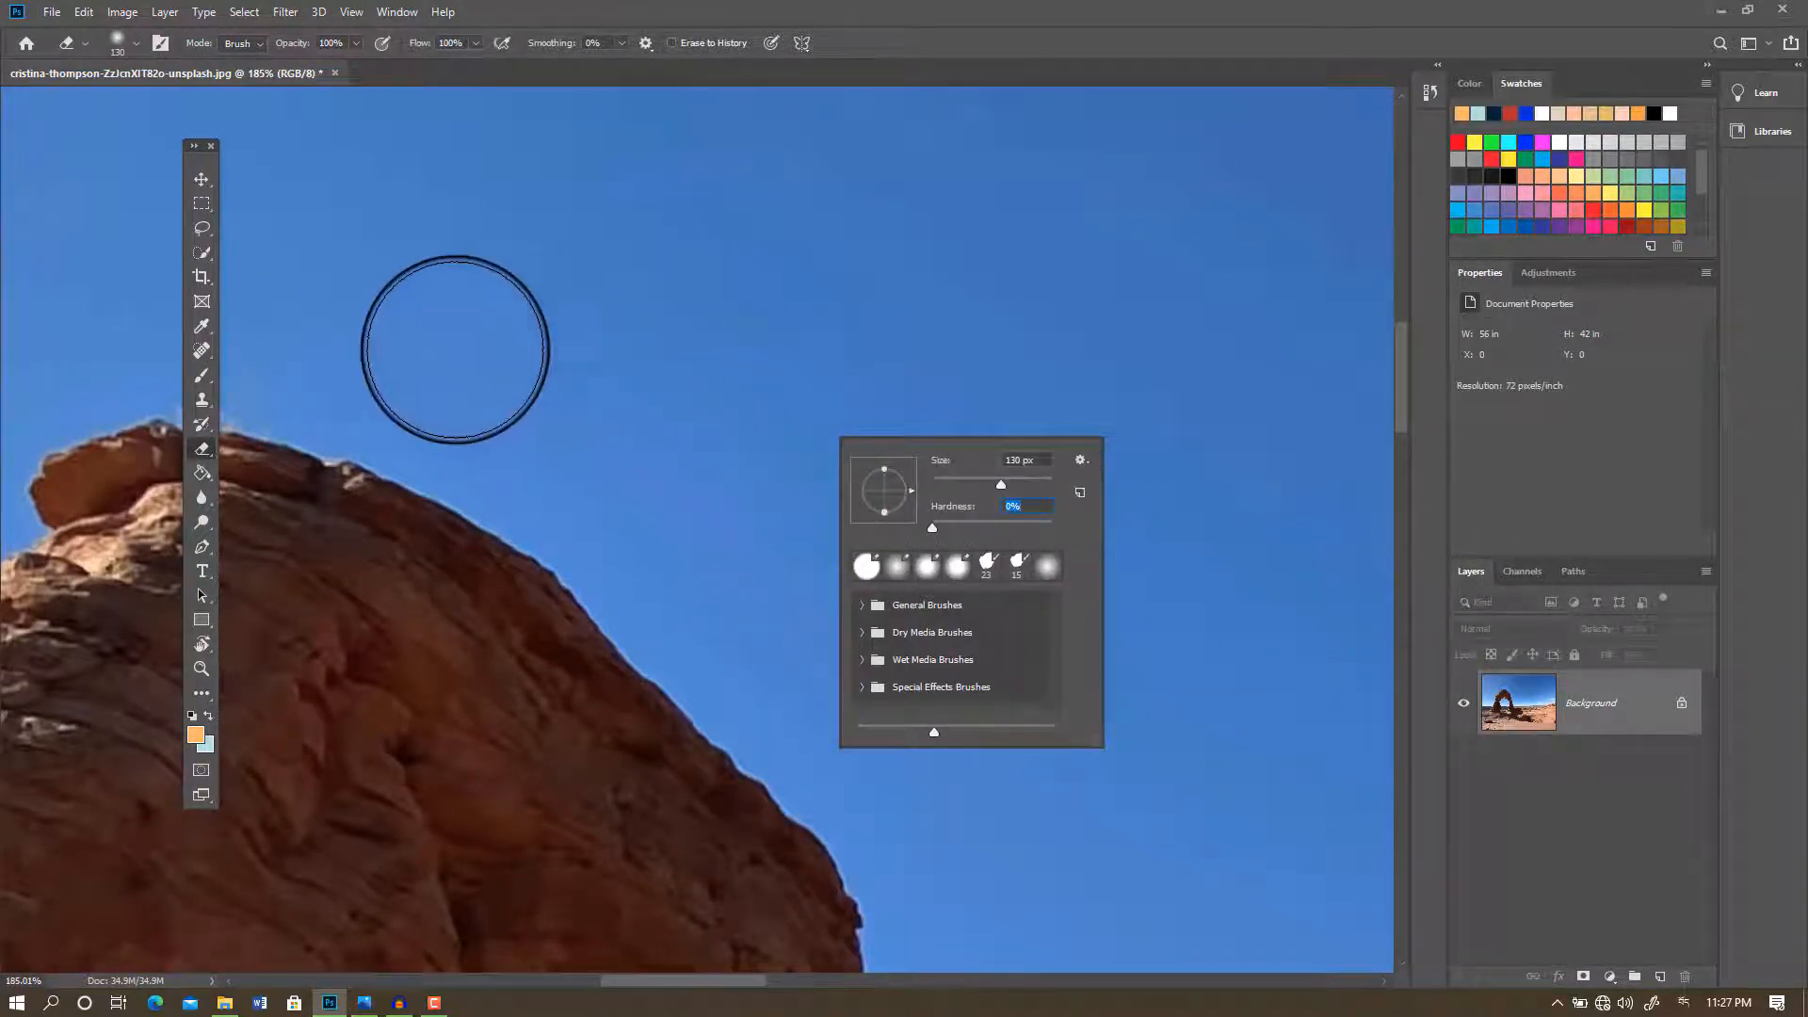
click(393, 379)
mouse_move(398, 390)
mouse_down()
mouse_move(556, 456)
mouse_move(838, 720)
mouse_up()
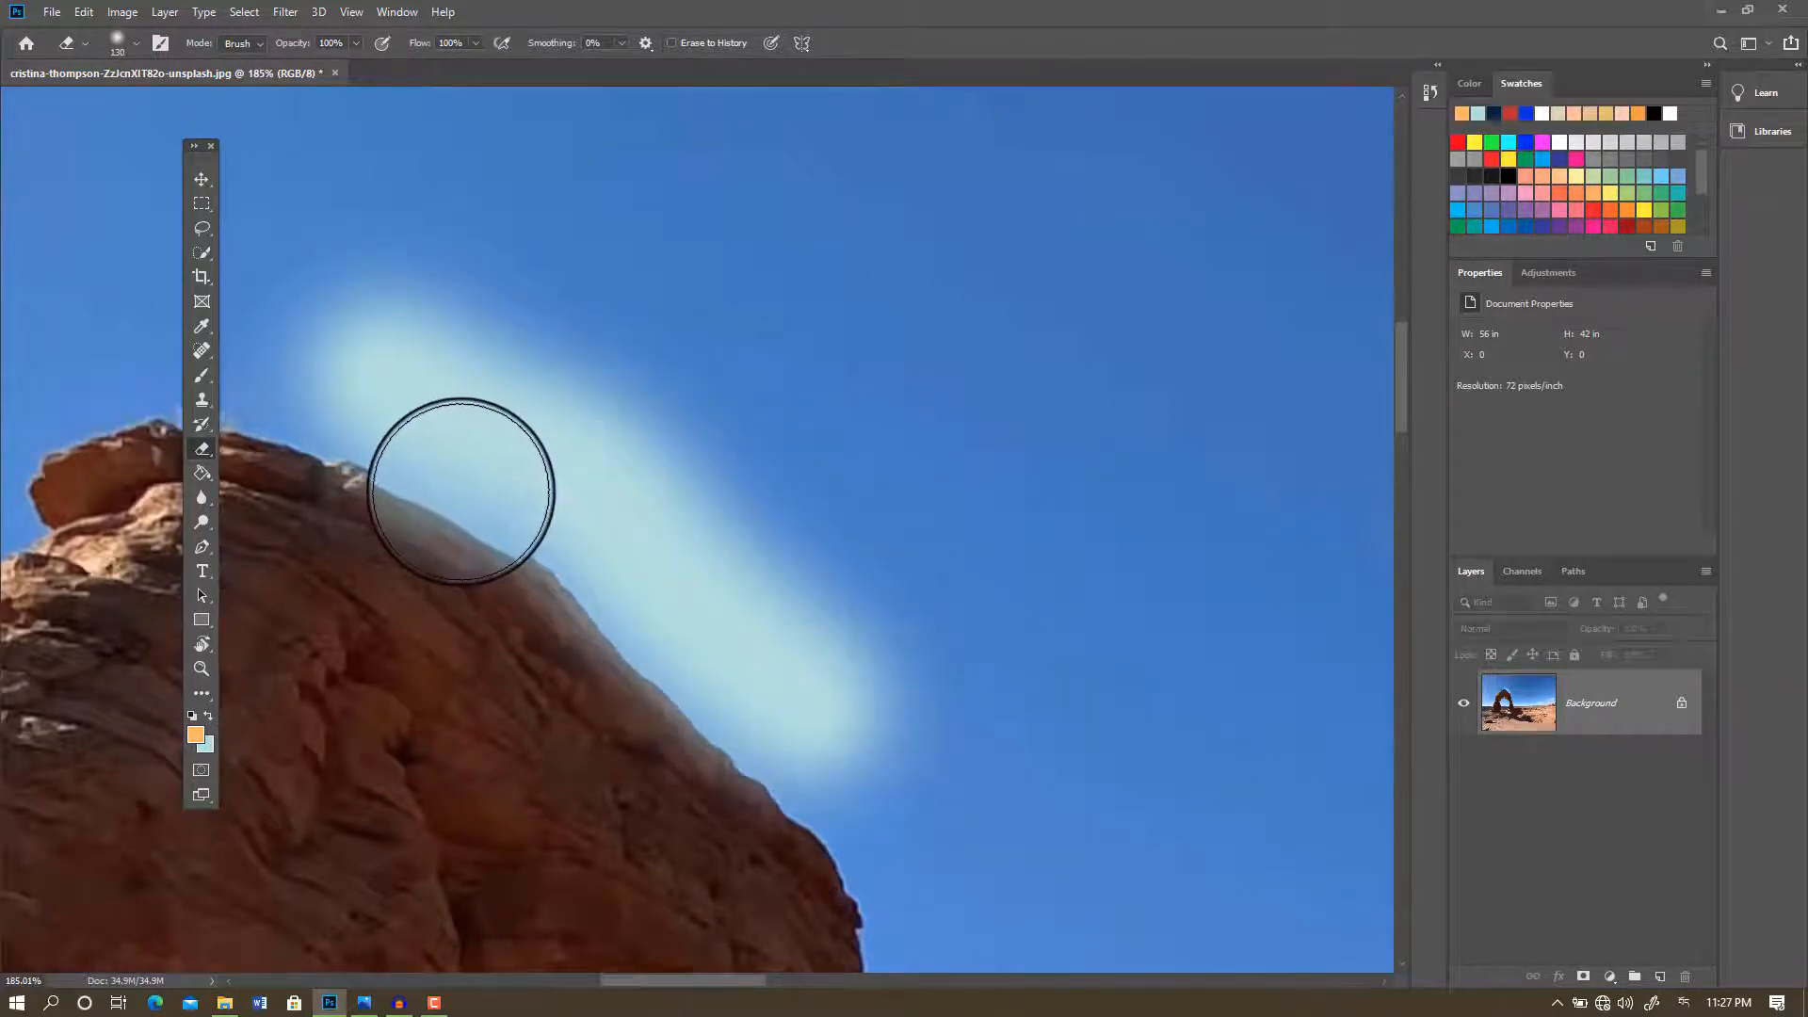
scroll(476, 490, down, 7)
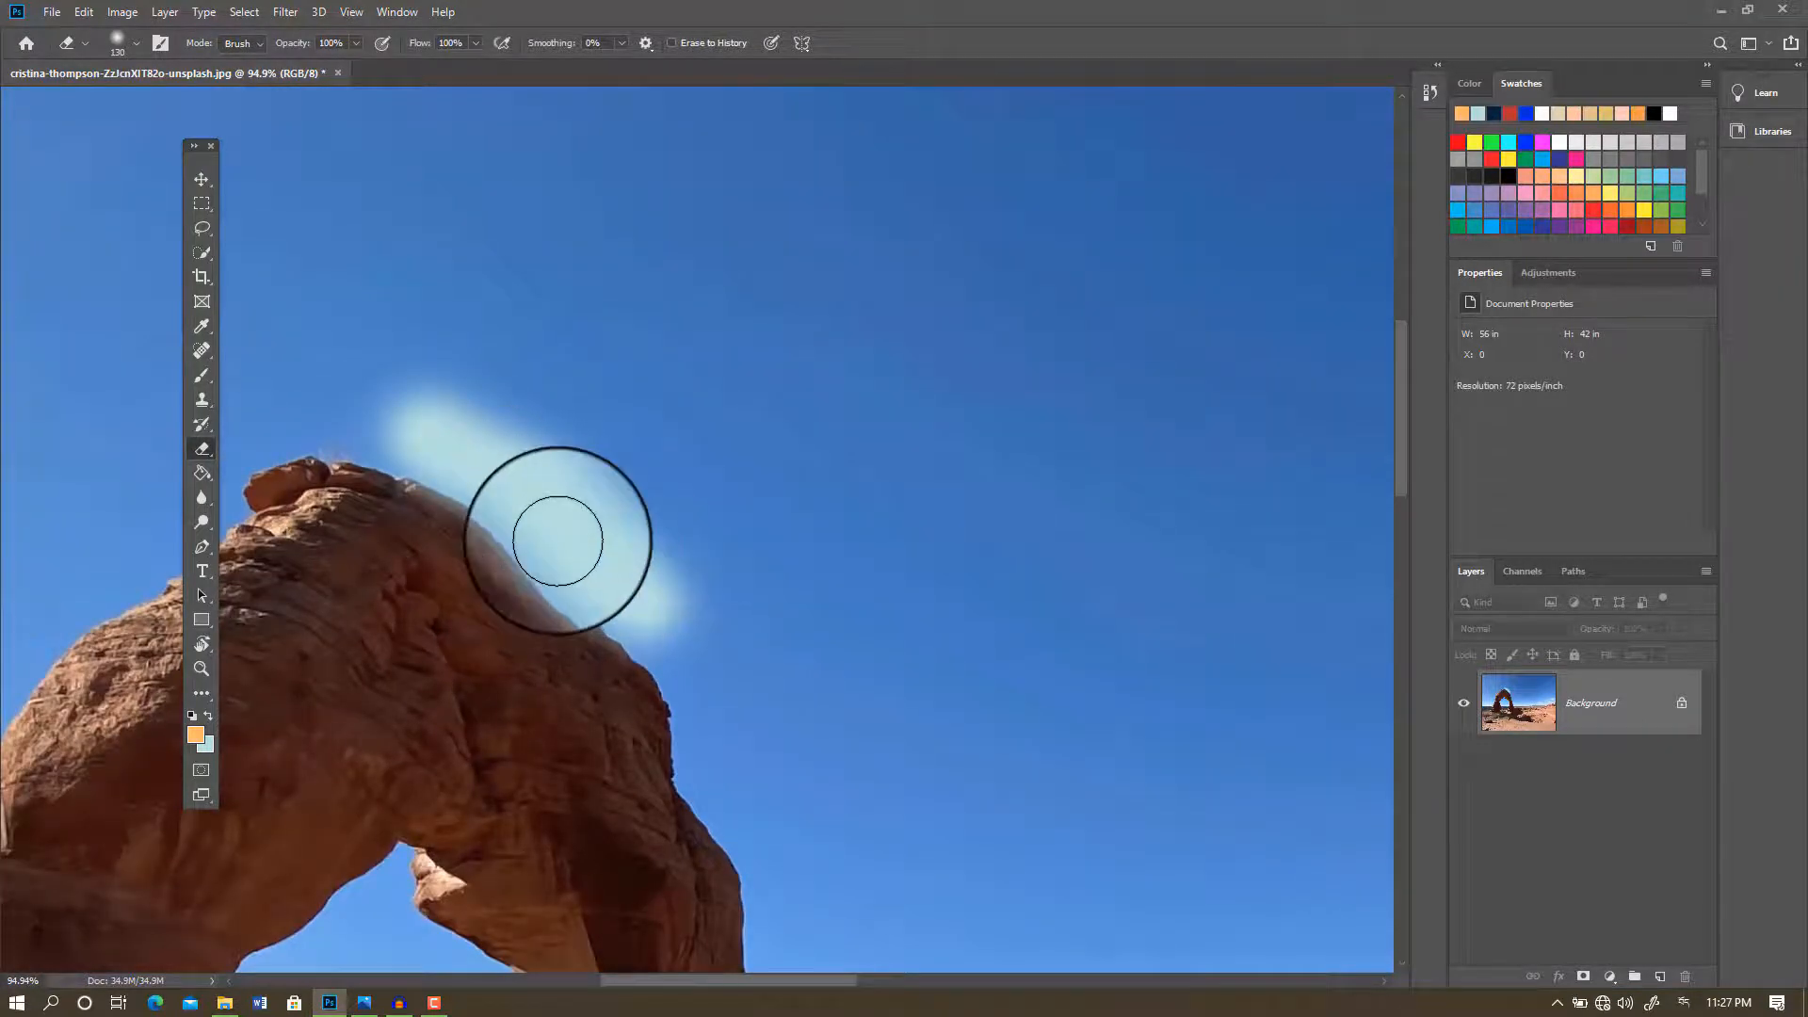
key(ctrl+z)
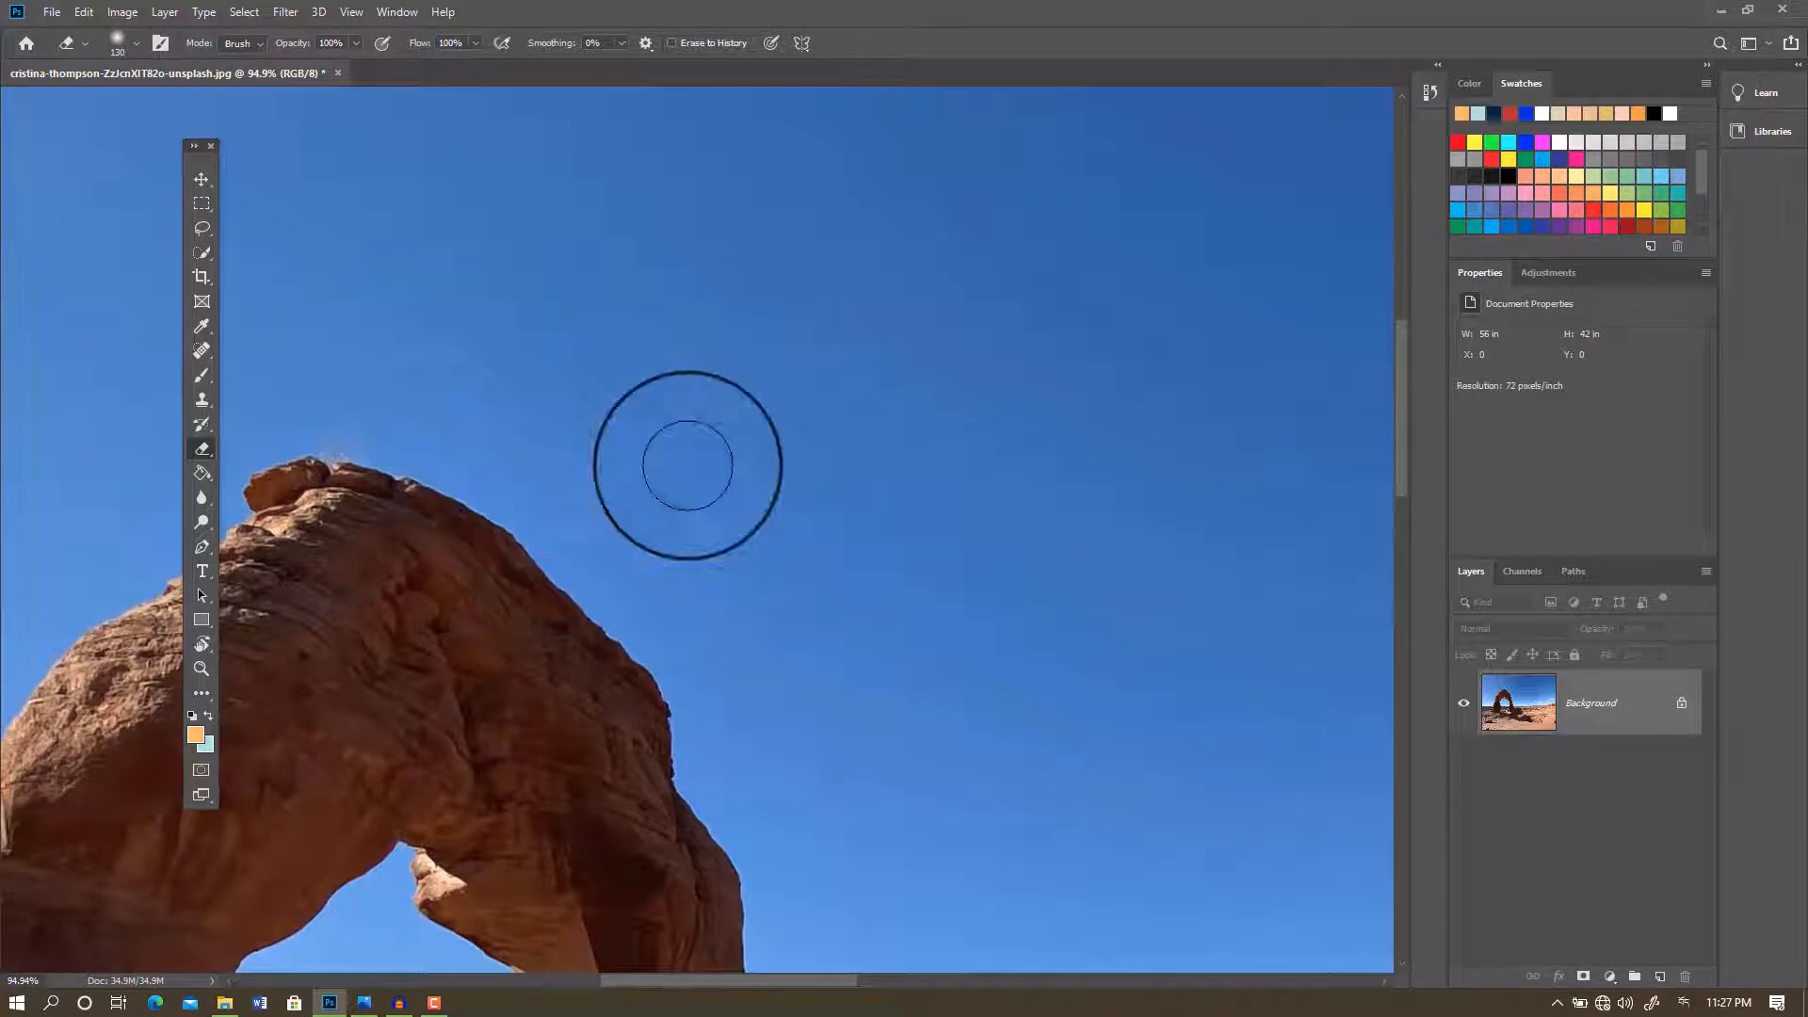
Step: Set the eraser hardness to 50% and erase a dab and a looping outline in the sky
right_click(864, 377)
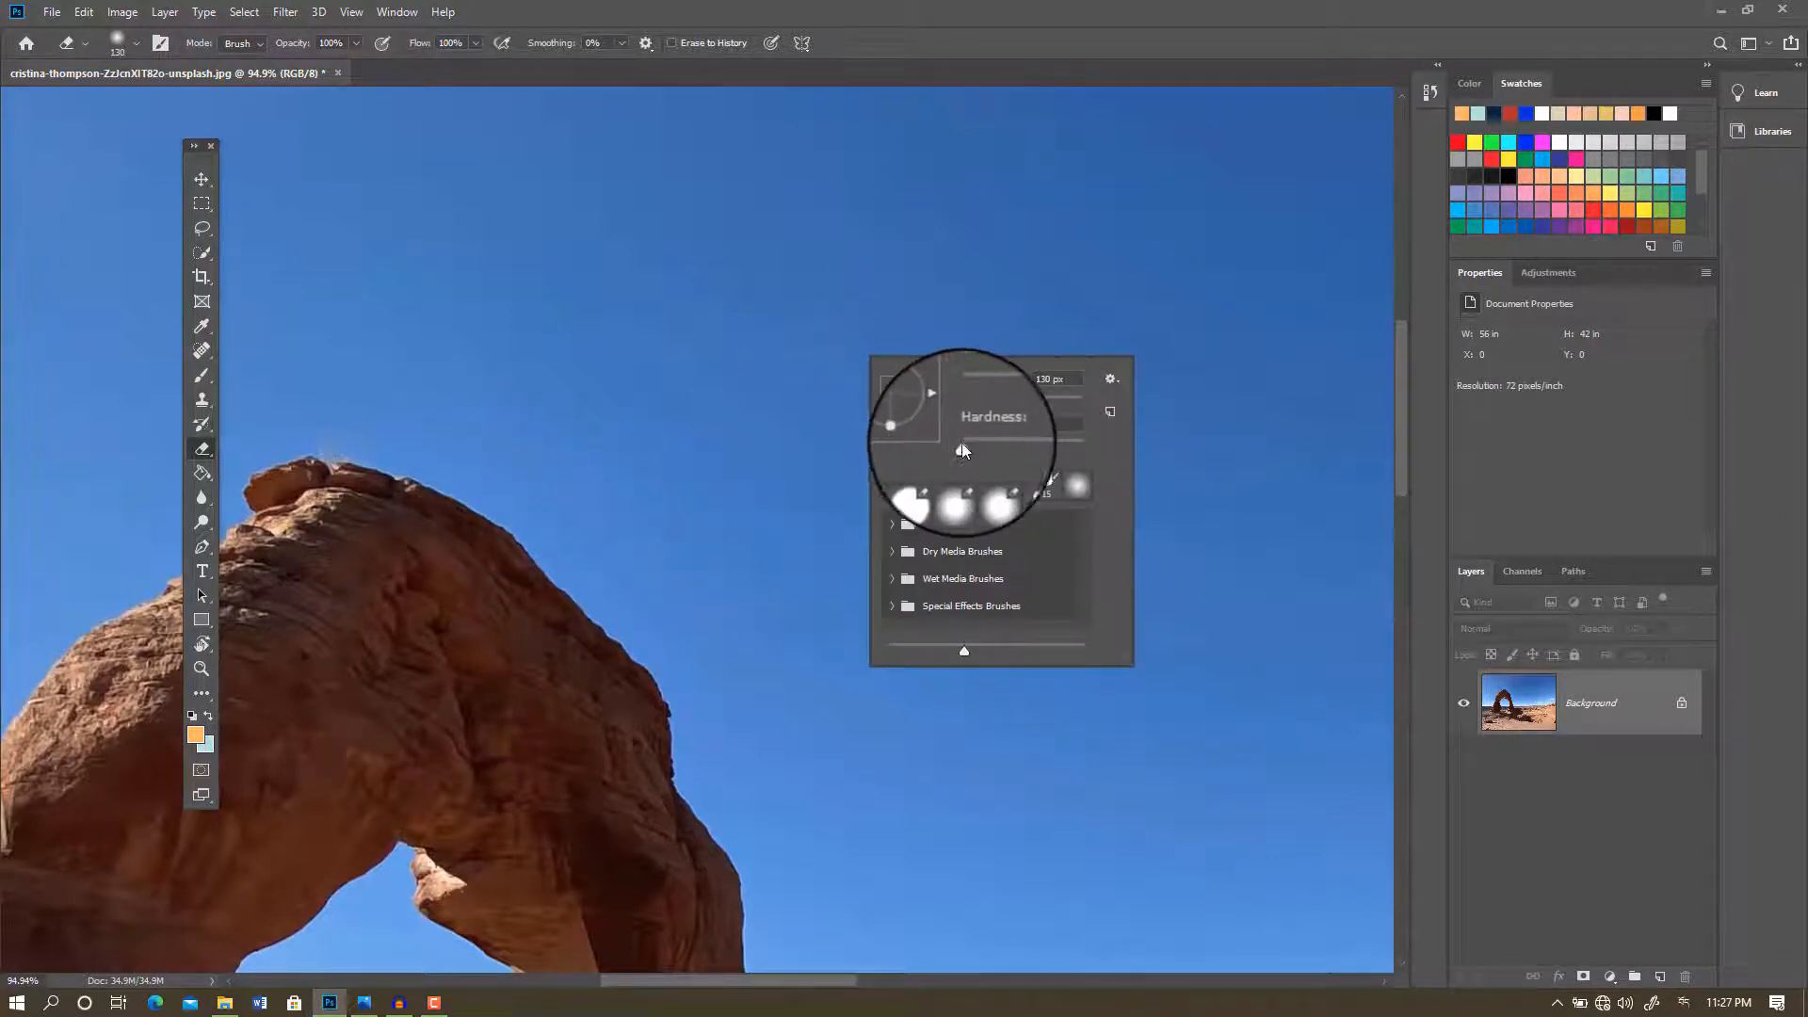
mouse_move(962, 442)
mouse_down()
mouse_move(1092, 448)
mouse_move(1025, 447)
mouse_up()
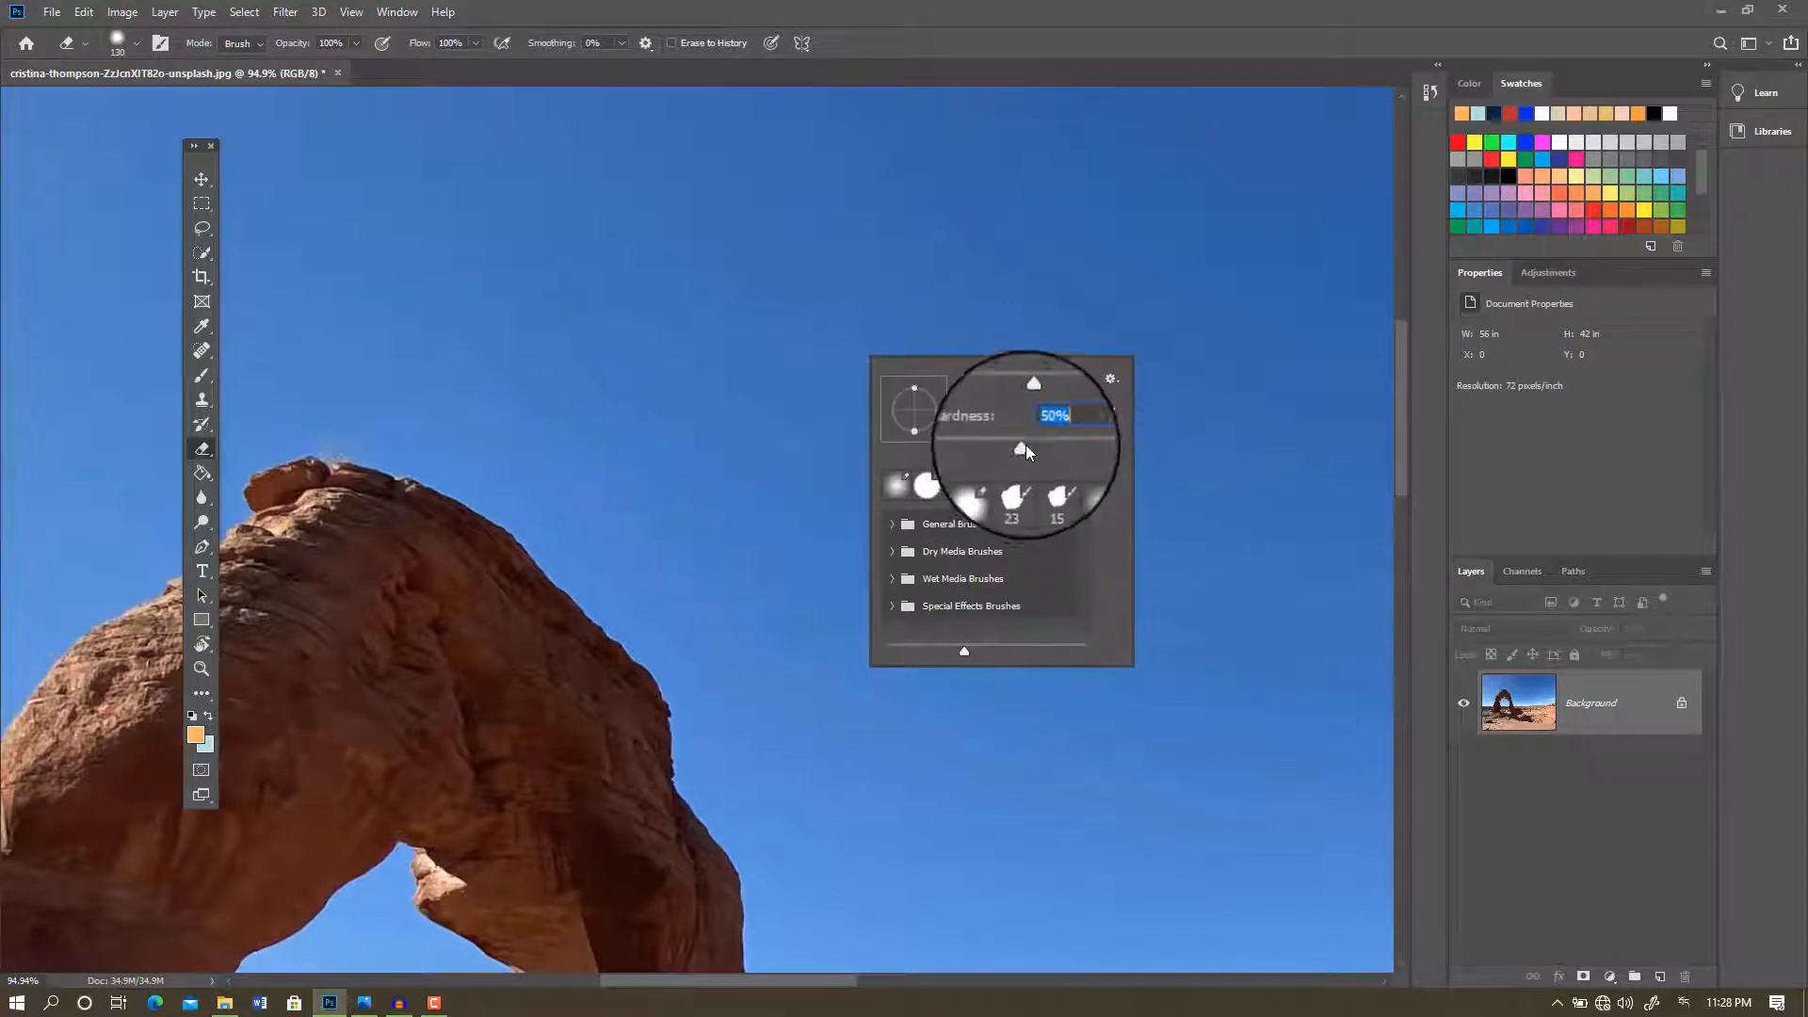
click(807, 364)
scroll(807, 363, down, 6)
scroll(659, 325, up, 1)
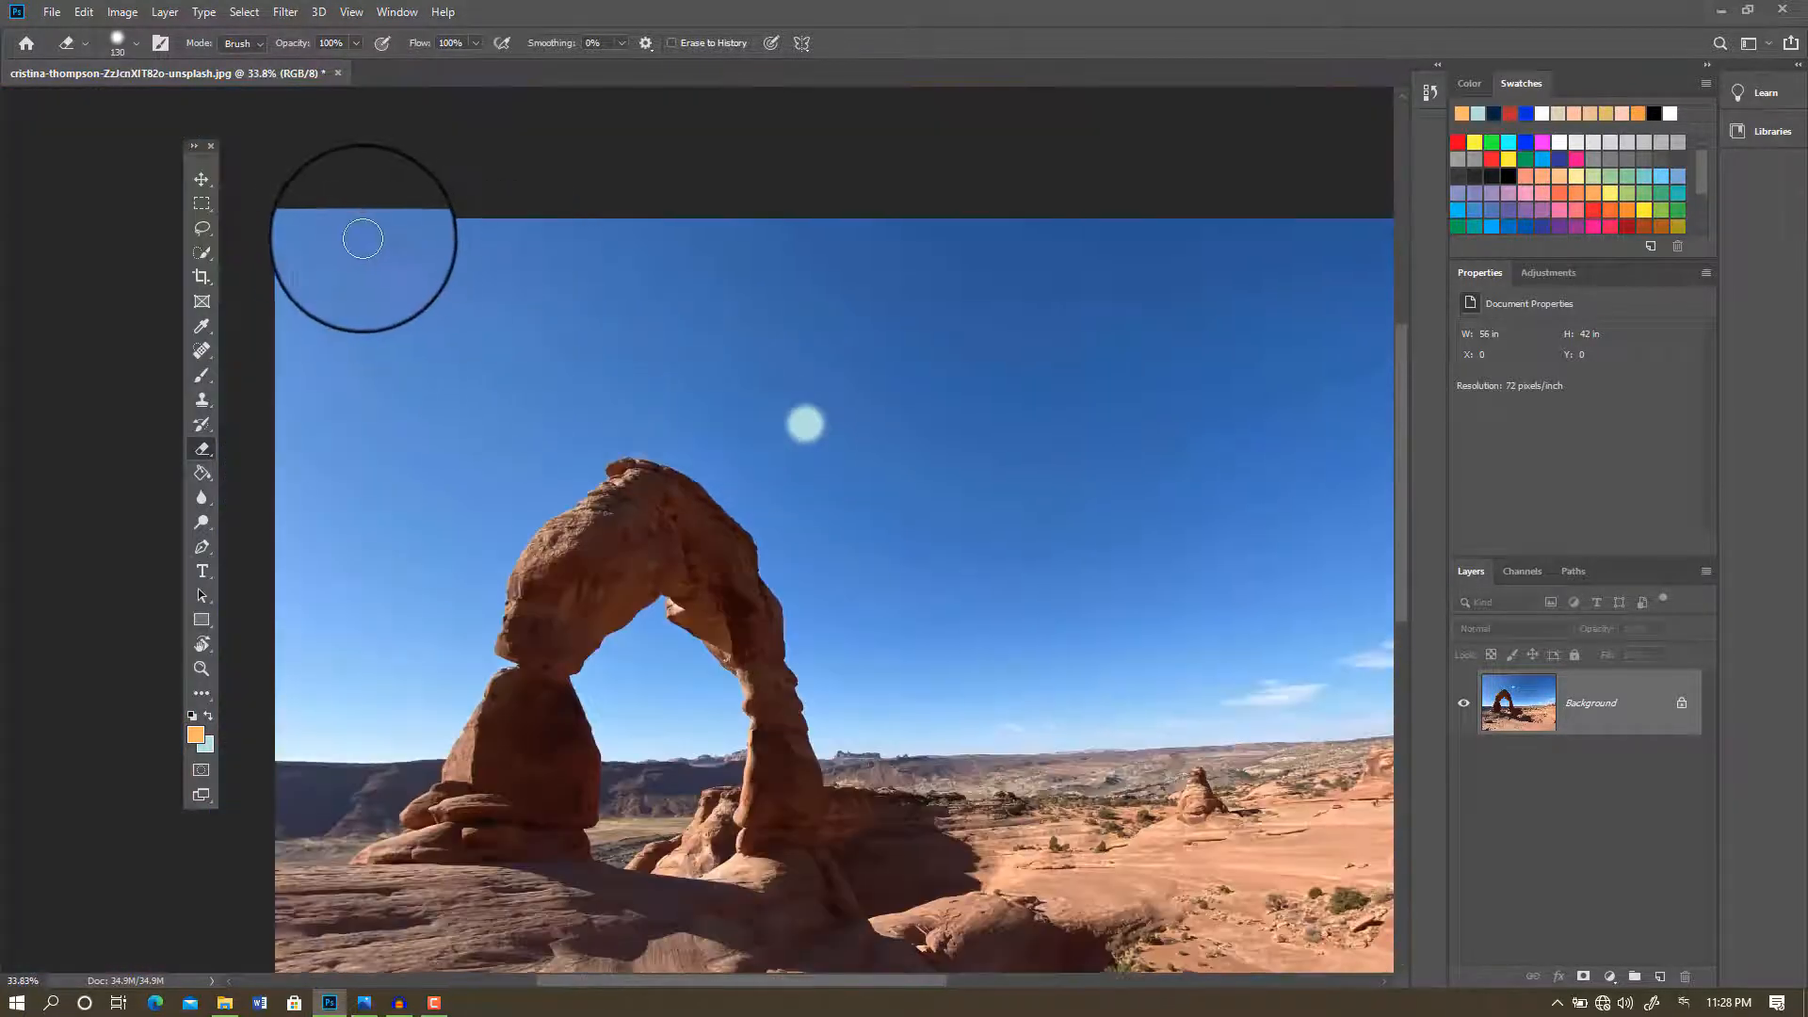
click(284, 242)
mouse_move(284, 370)
mouse_down()
mouse_move(948, 367)
mouse_move(686, 182)
mouse_move(222, 206)
mouse_move(386, 305)
mouse_up()
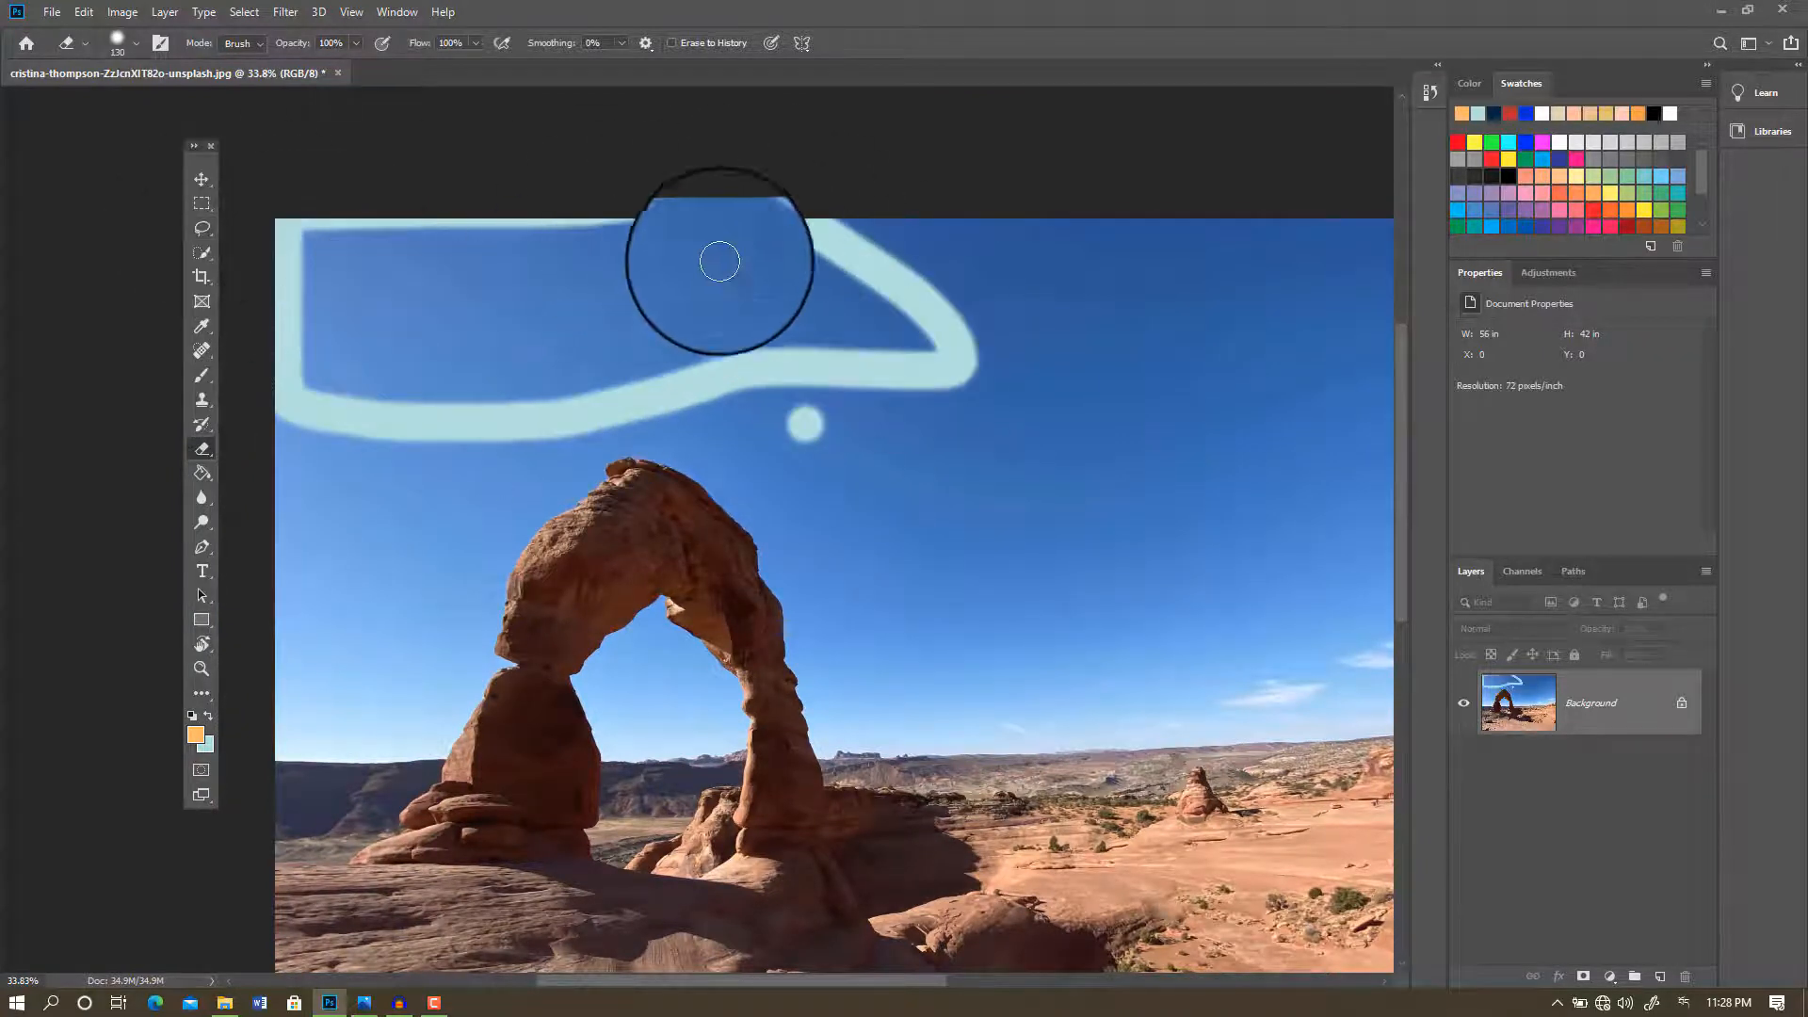
Step: Harden the eraser brush's edge and undo the erased strokes in the sky
right_click(634, 321)
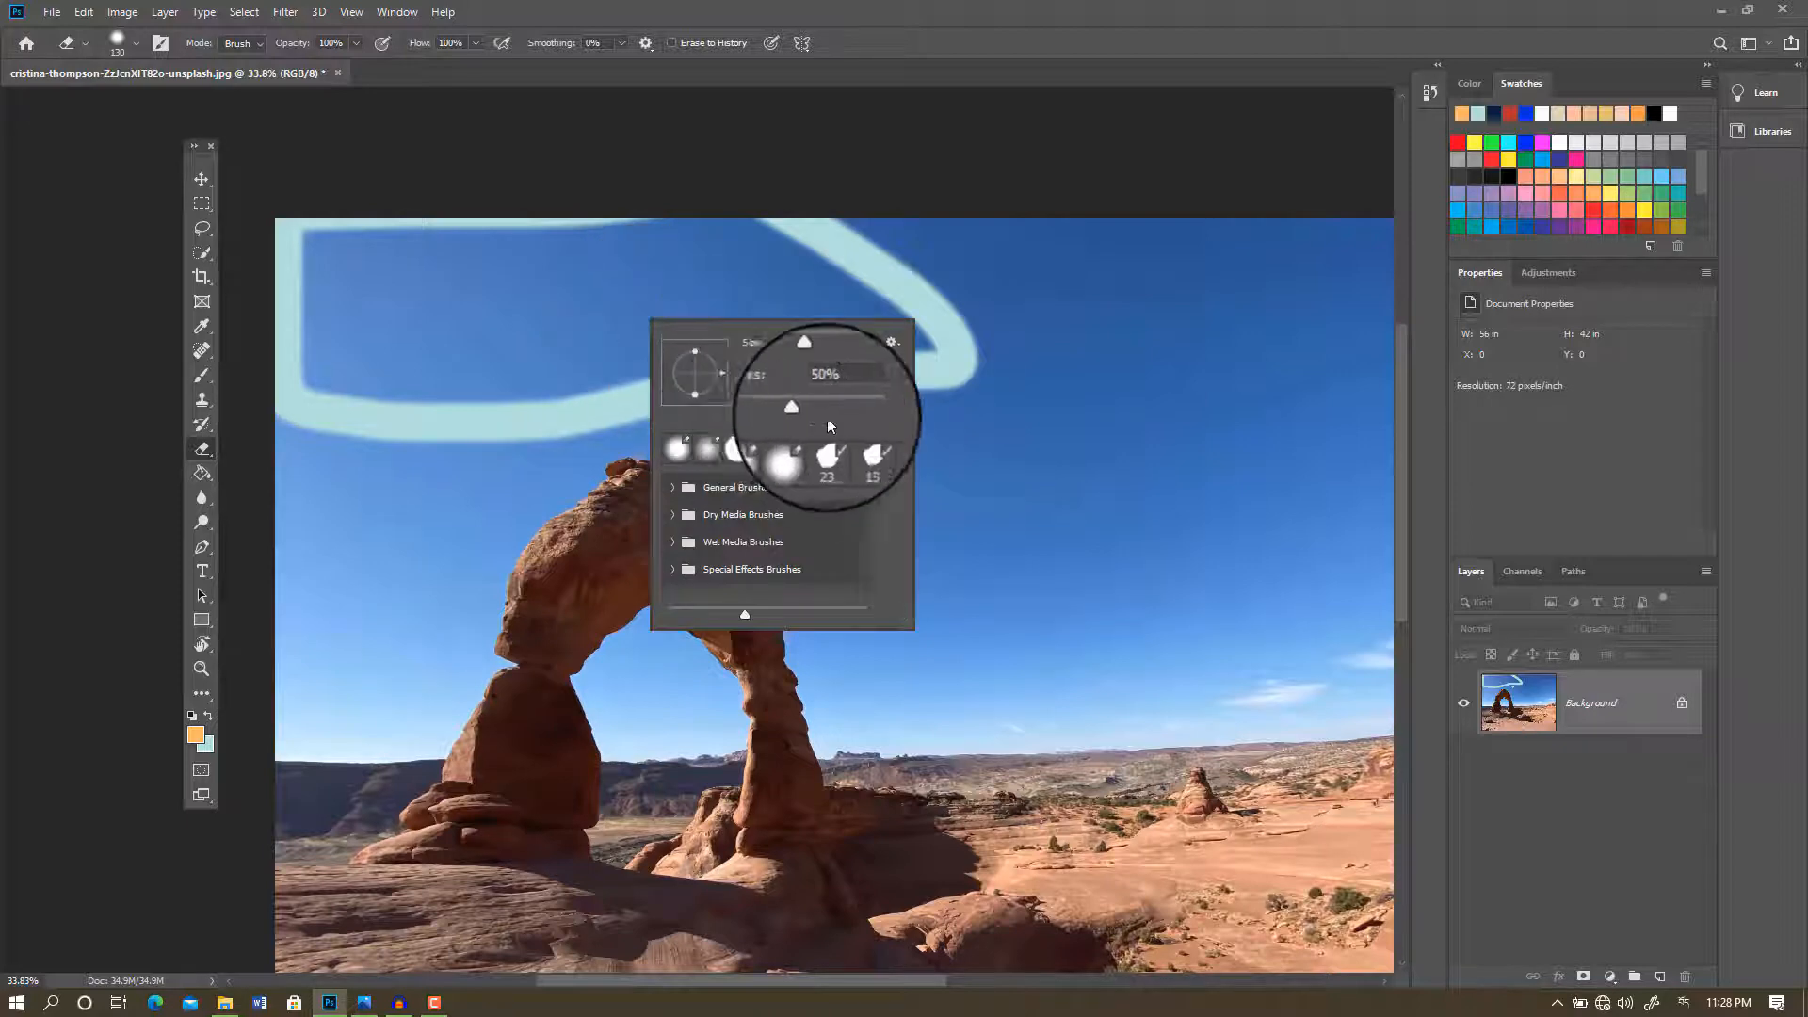
mouse_move(413, 265)
mouse_down()
mouse_move(294, 238)
mouse_move(303, 261)
mouse_move(389, 267)
mouse_move(469, 205)
mouse_move(859, 243)
mouse_move(670, 273)
mouse_move(604, 306)
mouse_move(715, 303)
mouse_move(627, 336)
mouse_move(873, 337)
mouse_up()
key(ctrl+z)
key(ctrl+z)
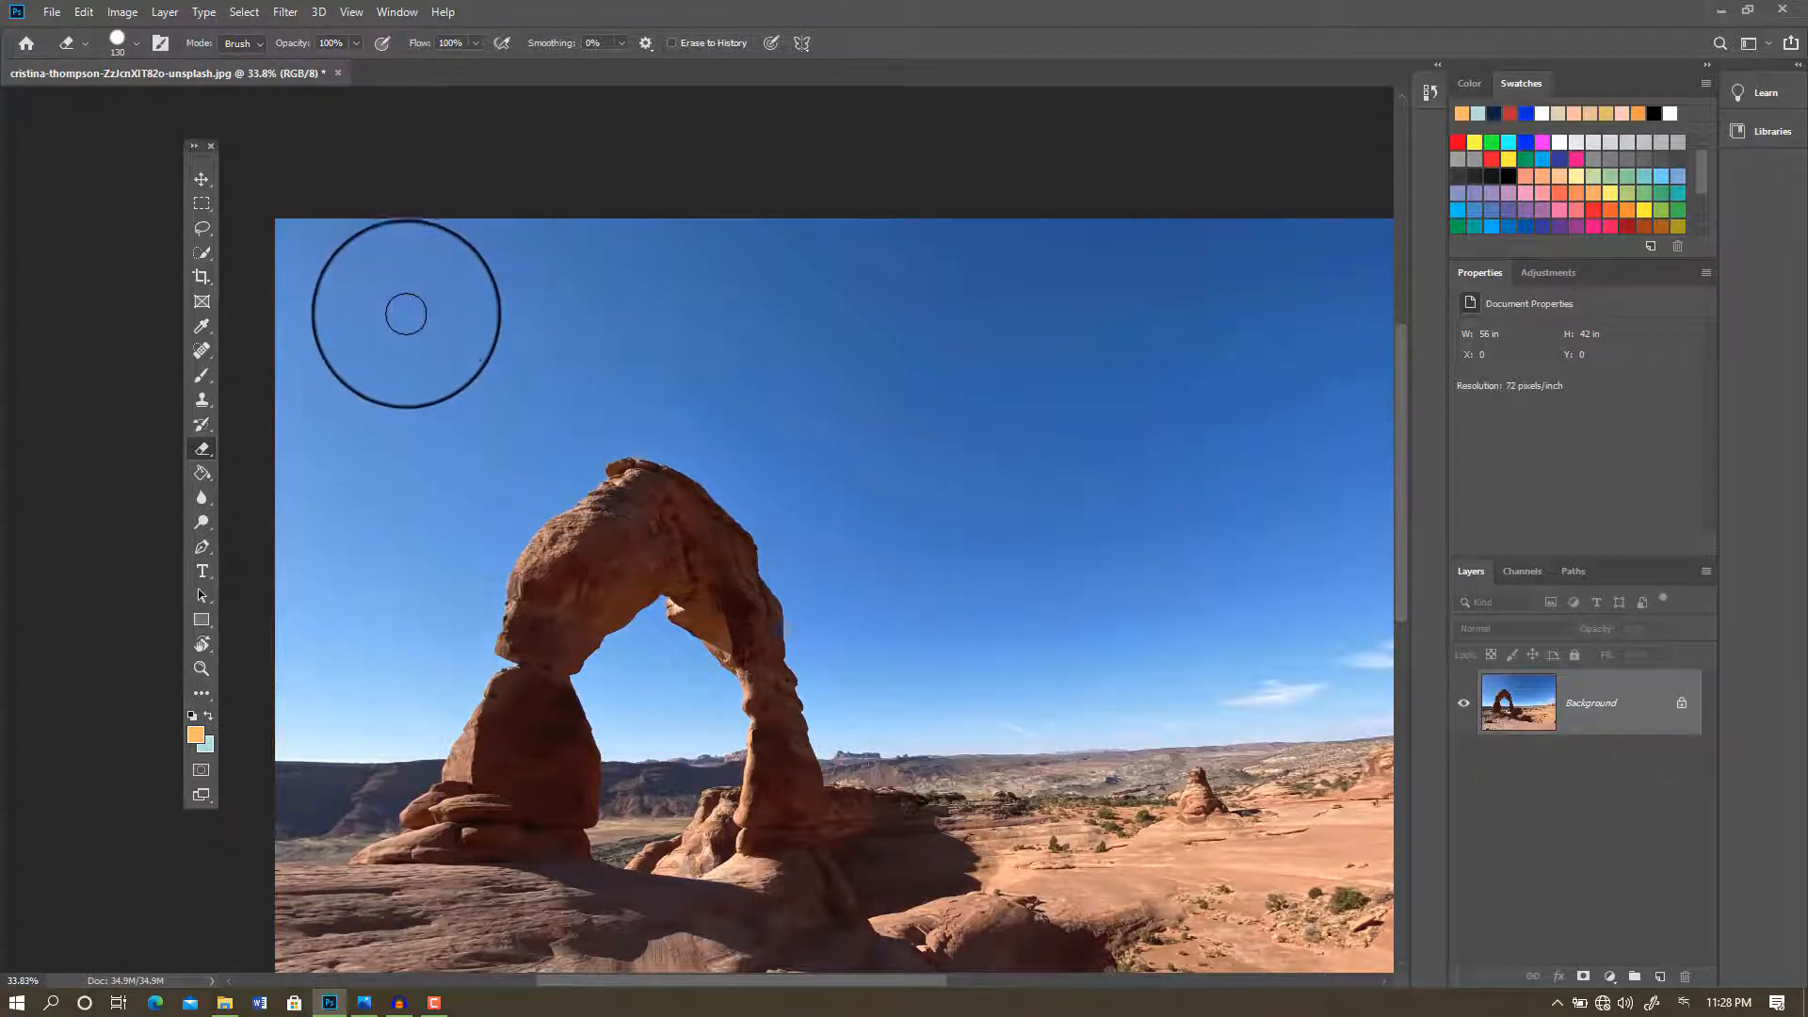
Step: Erase a light blue band of sky along the photo's upper edge with the hard brush
scroll(405, 314, up, 1)
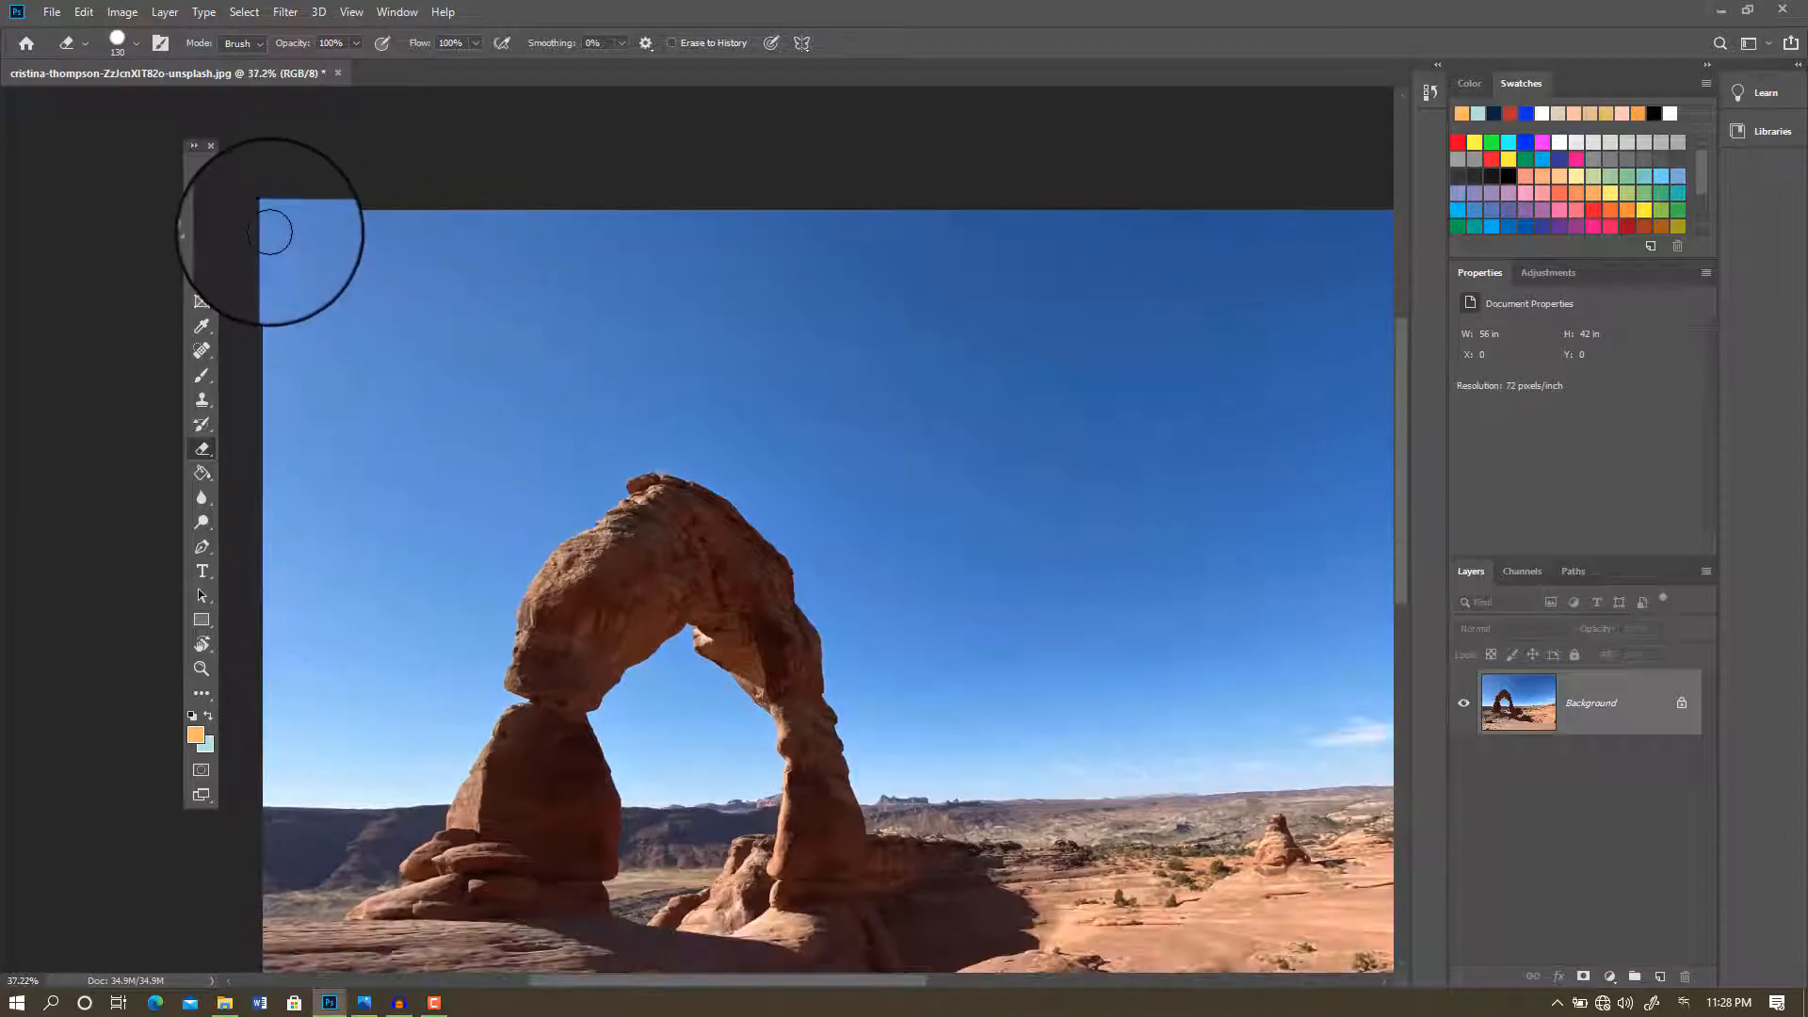
drag(271, 232, 942, 241)
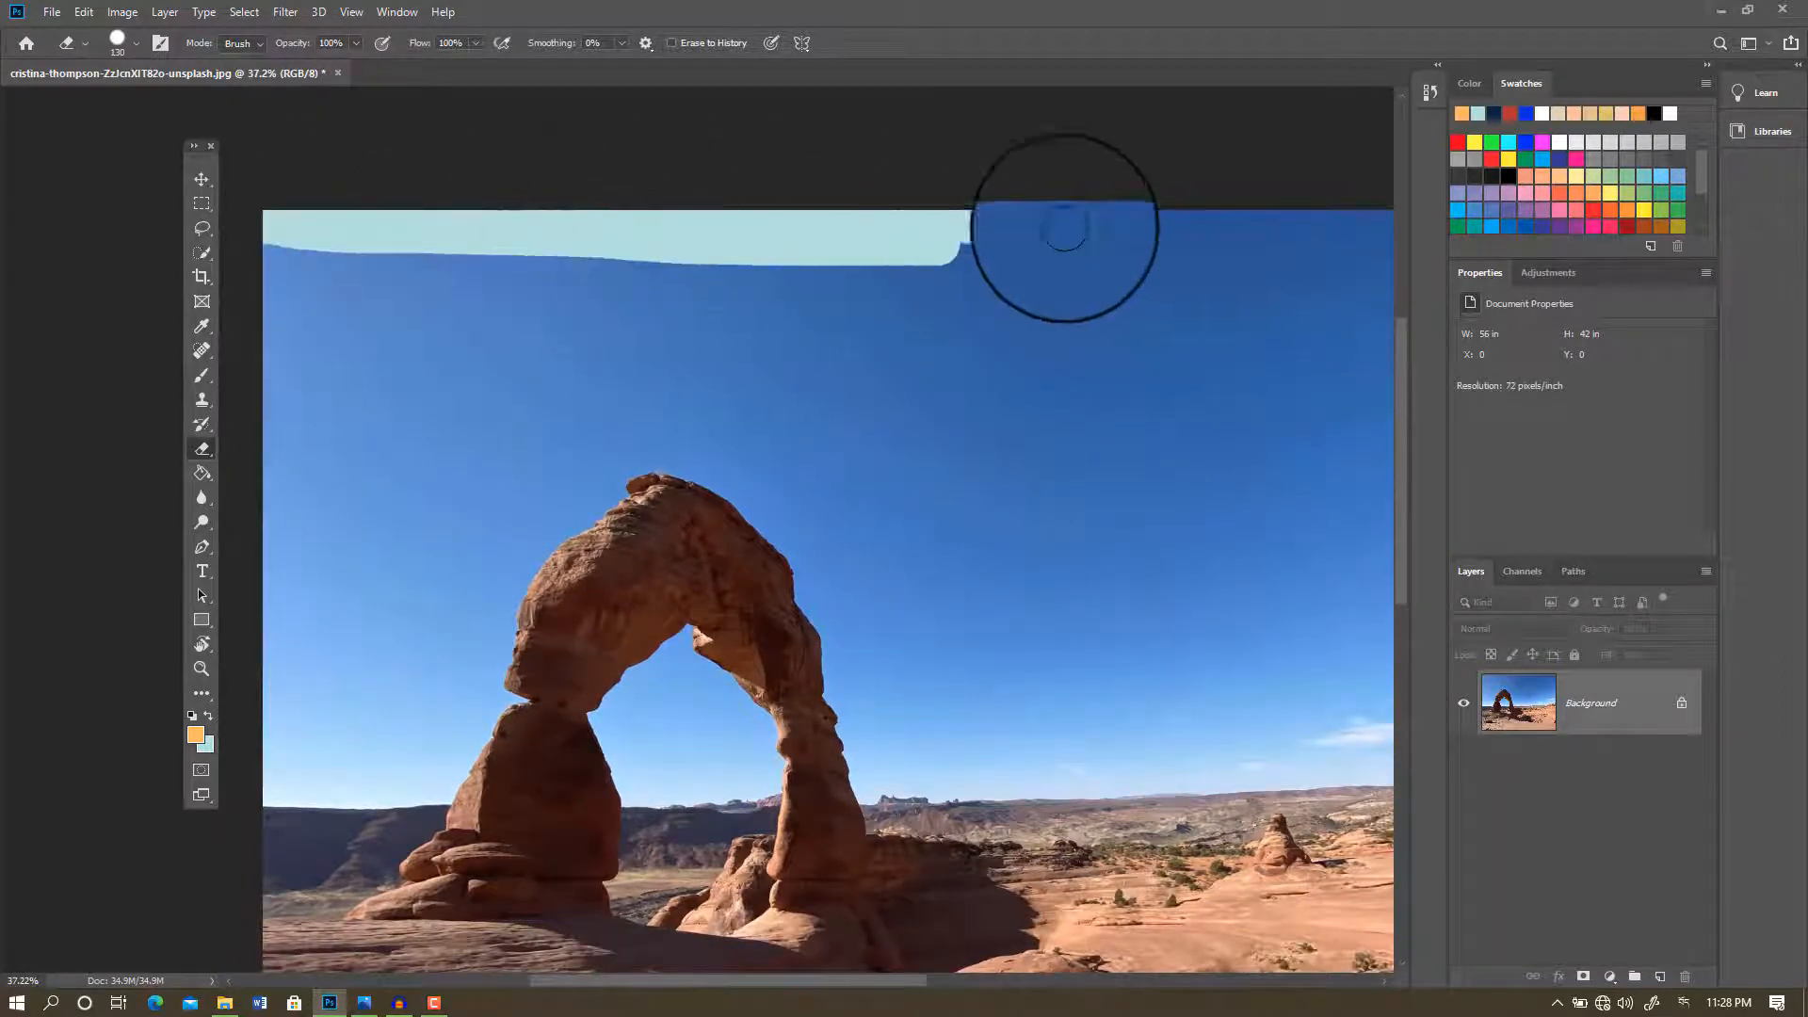
mouse_move(1065, 229)
mouse_down()
mouse_move(1468, 237)
mouse_move(983, 278)
mouse_move(703, 278)
mouse_up()
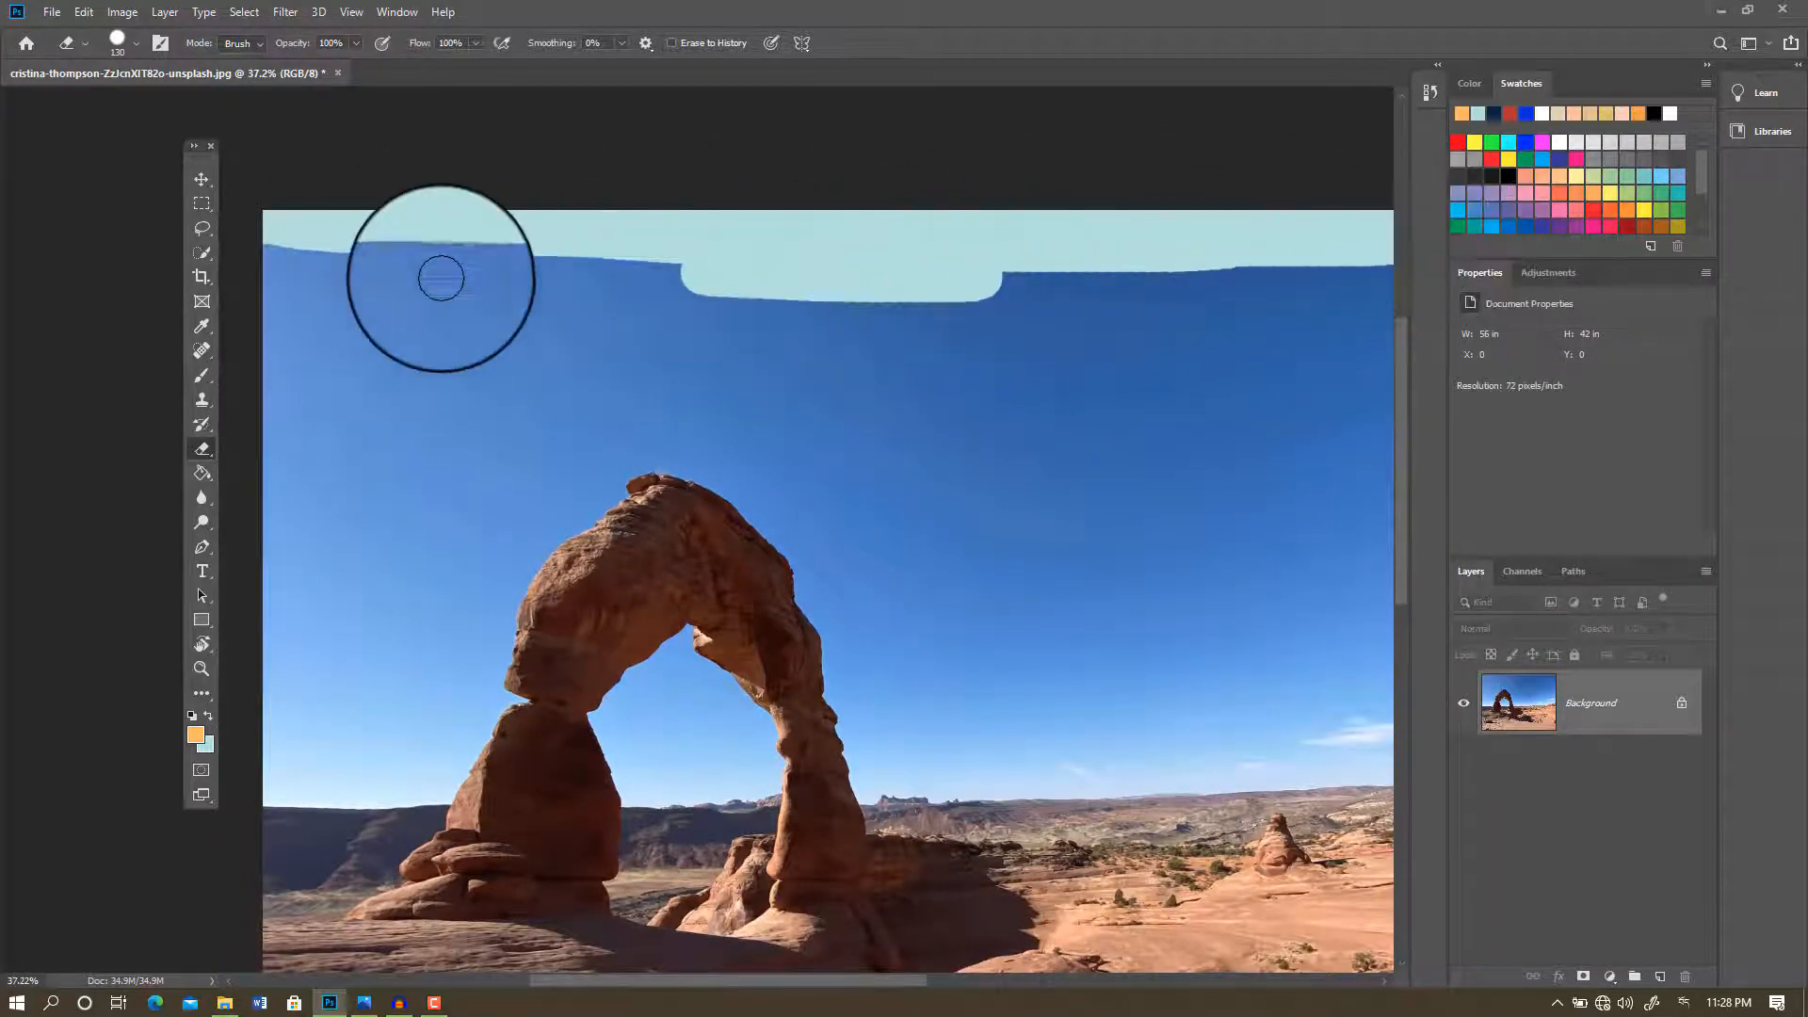
mouse_move(441, 278)
mouse_down()
mouse_move(223, 259)
mouse_move(1439, 273)
mouse_move(753, 249)
mouse_up()
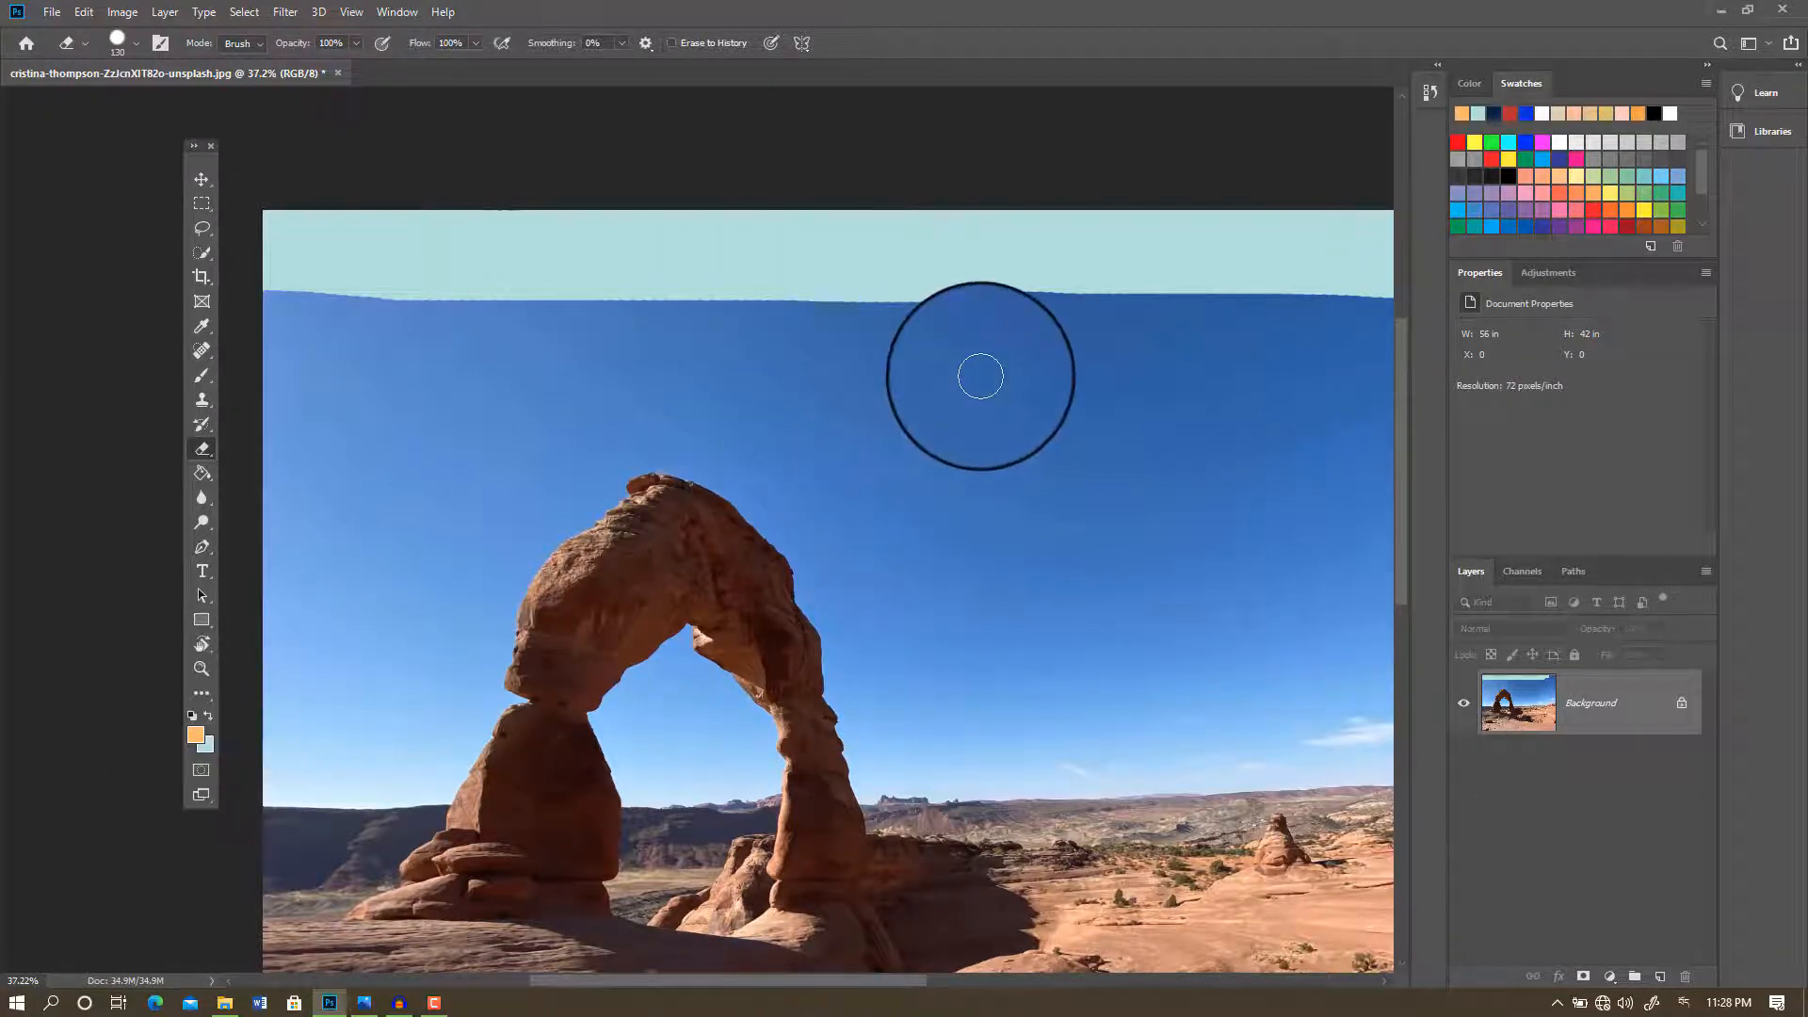
Step: Swap the foreground and background colors to erase an orange band below the light blue one, and undo the erased bands
click(209, 716)
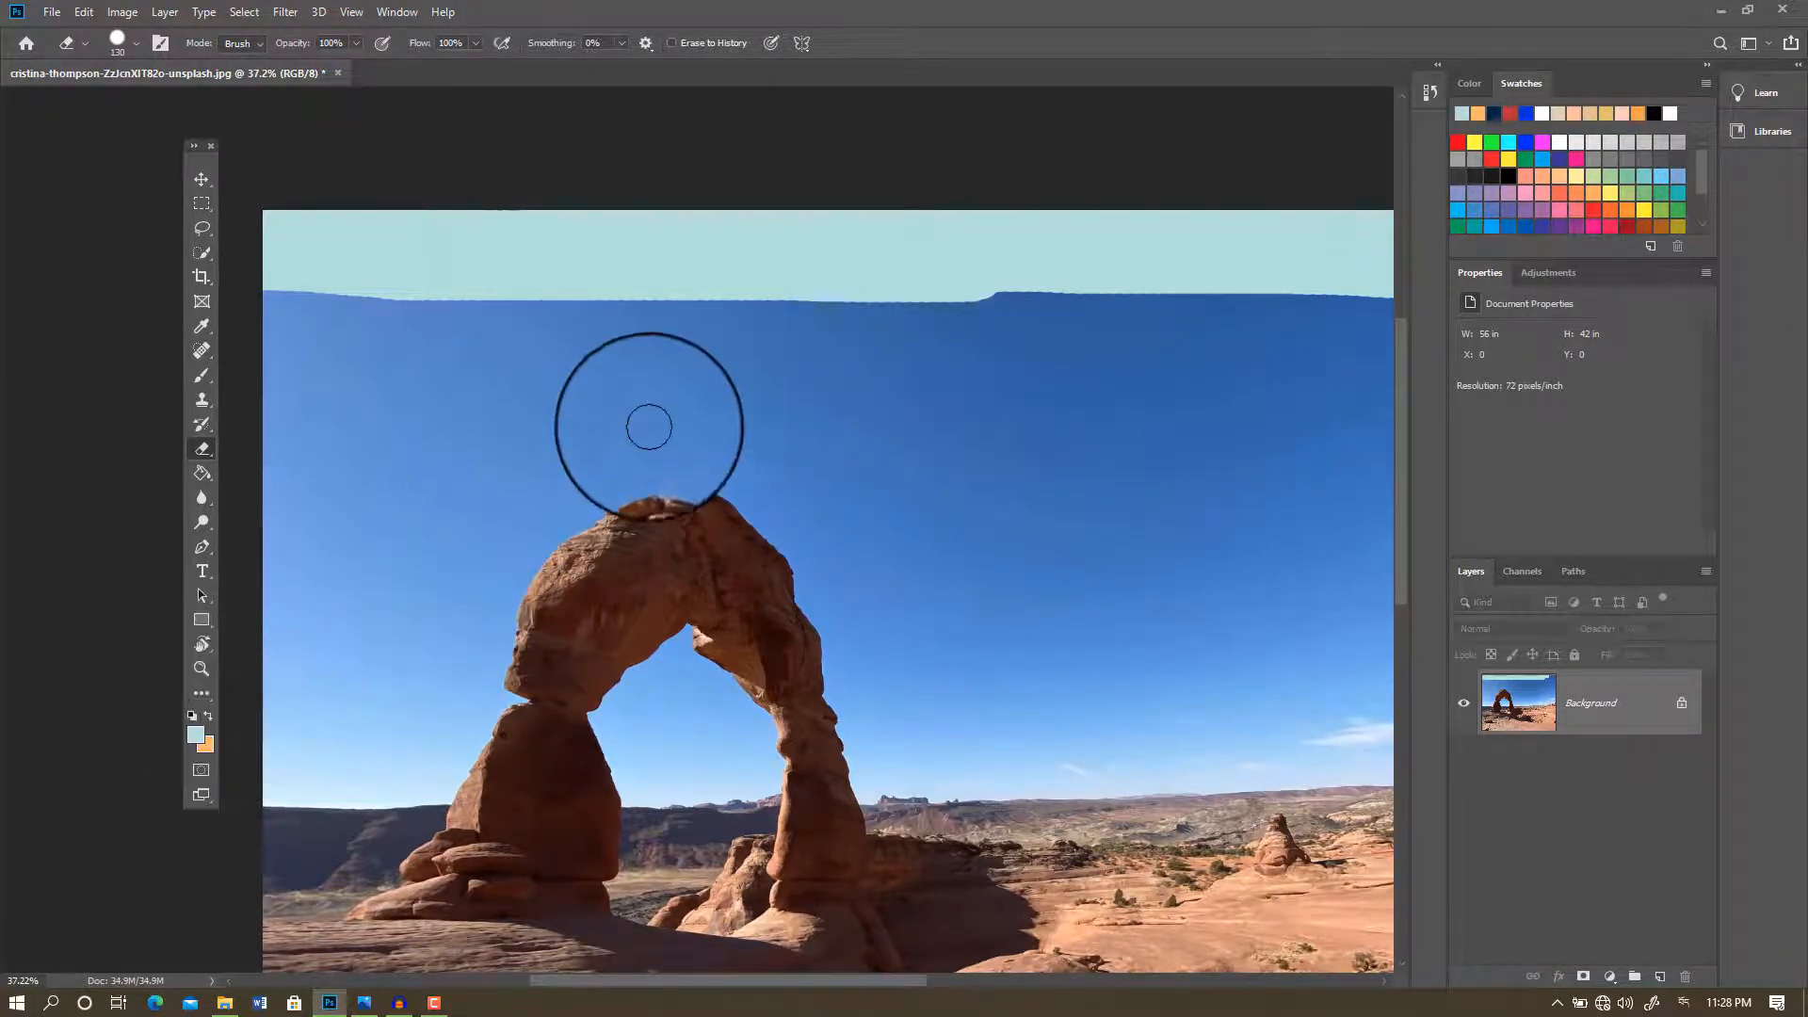
mouse_move(618, 315)
mouse_down()
mouse_move(836, 315)
mouse_move(737, 298)
mouse_move(562, 312)
mouse_move(557, 330)
mouse_move(325, 299)
mouse_move(240, 308)
mouse_move(1315, 302)
mouse_up()
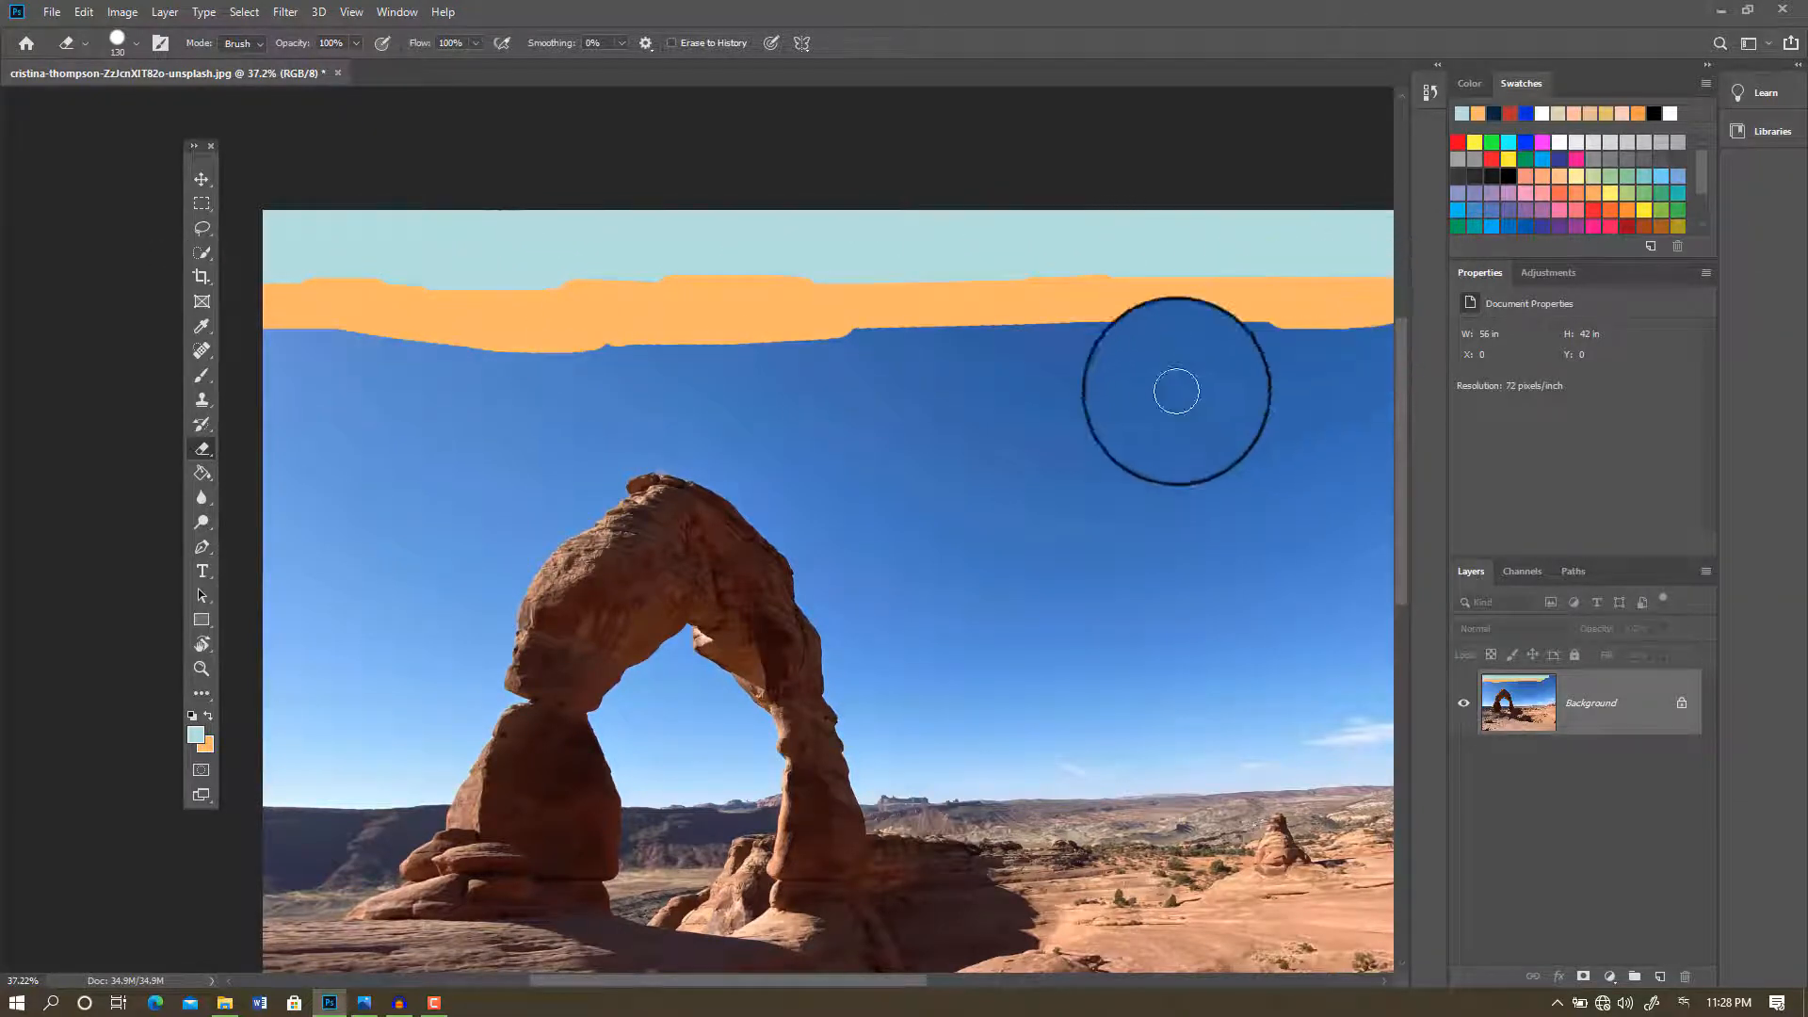
key(ctrl+z)
key(ctrl+z)
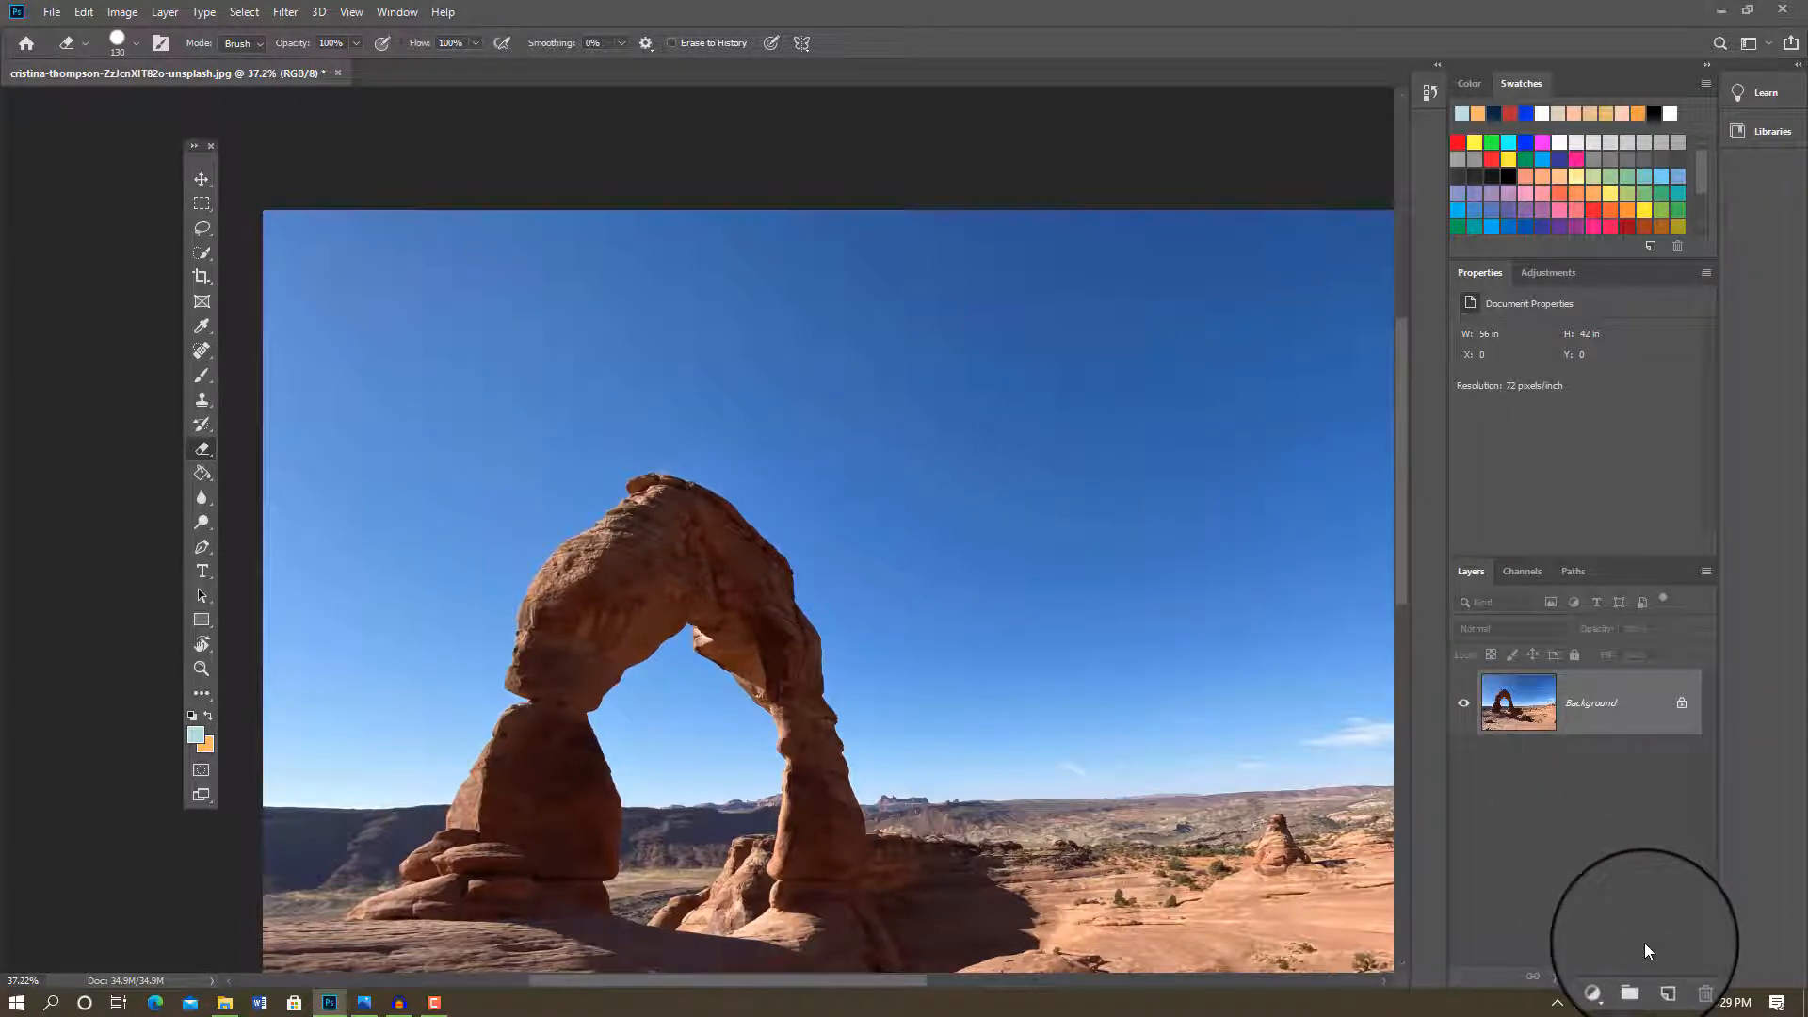
Step: Duplicate the Background layer with the original hidden, and erase broad, winding strokes of sky on the copy to transparency
key(ctrl+j)
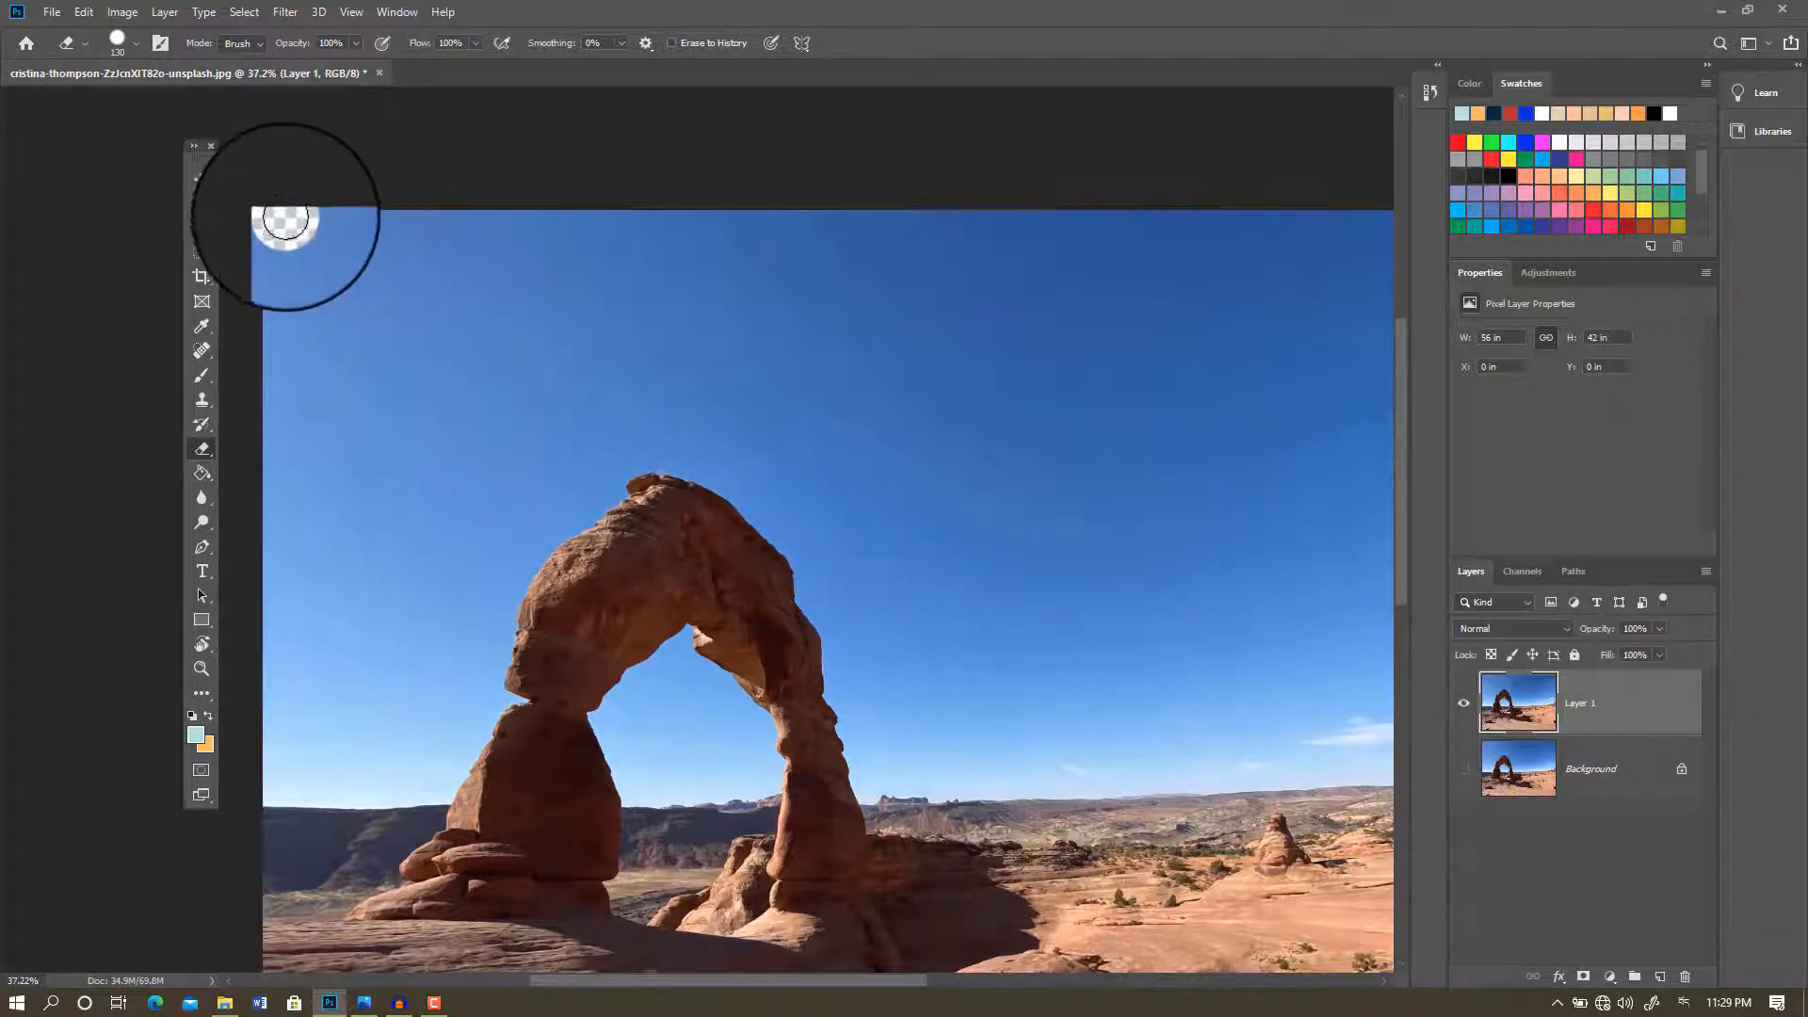
mouse_move(286, 220)
mouse_down()
mouse_move(818, 249)
mouse_move(672, 232)
mouse_move(1103, 219)
mouse_move(1041, 247)
mouse_move(1009, 241)
mouse_move(1352, 222)
mouse_up()
scroll(860, 230, up, 3)
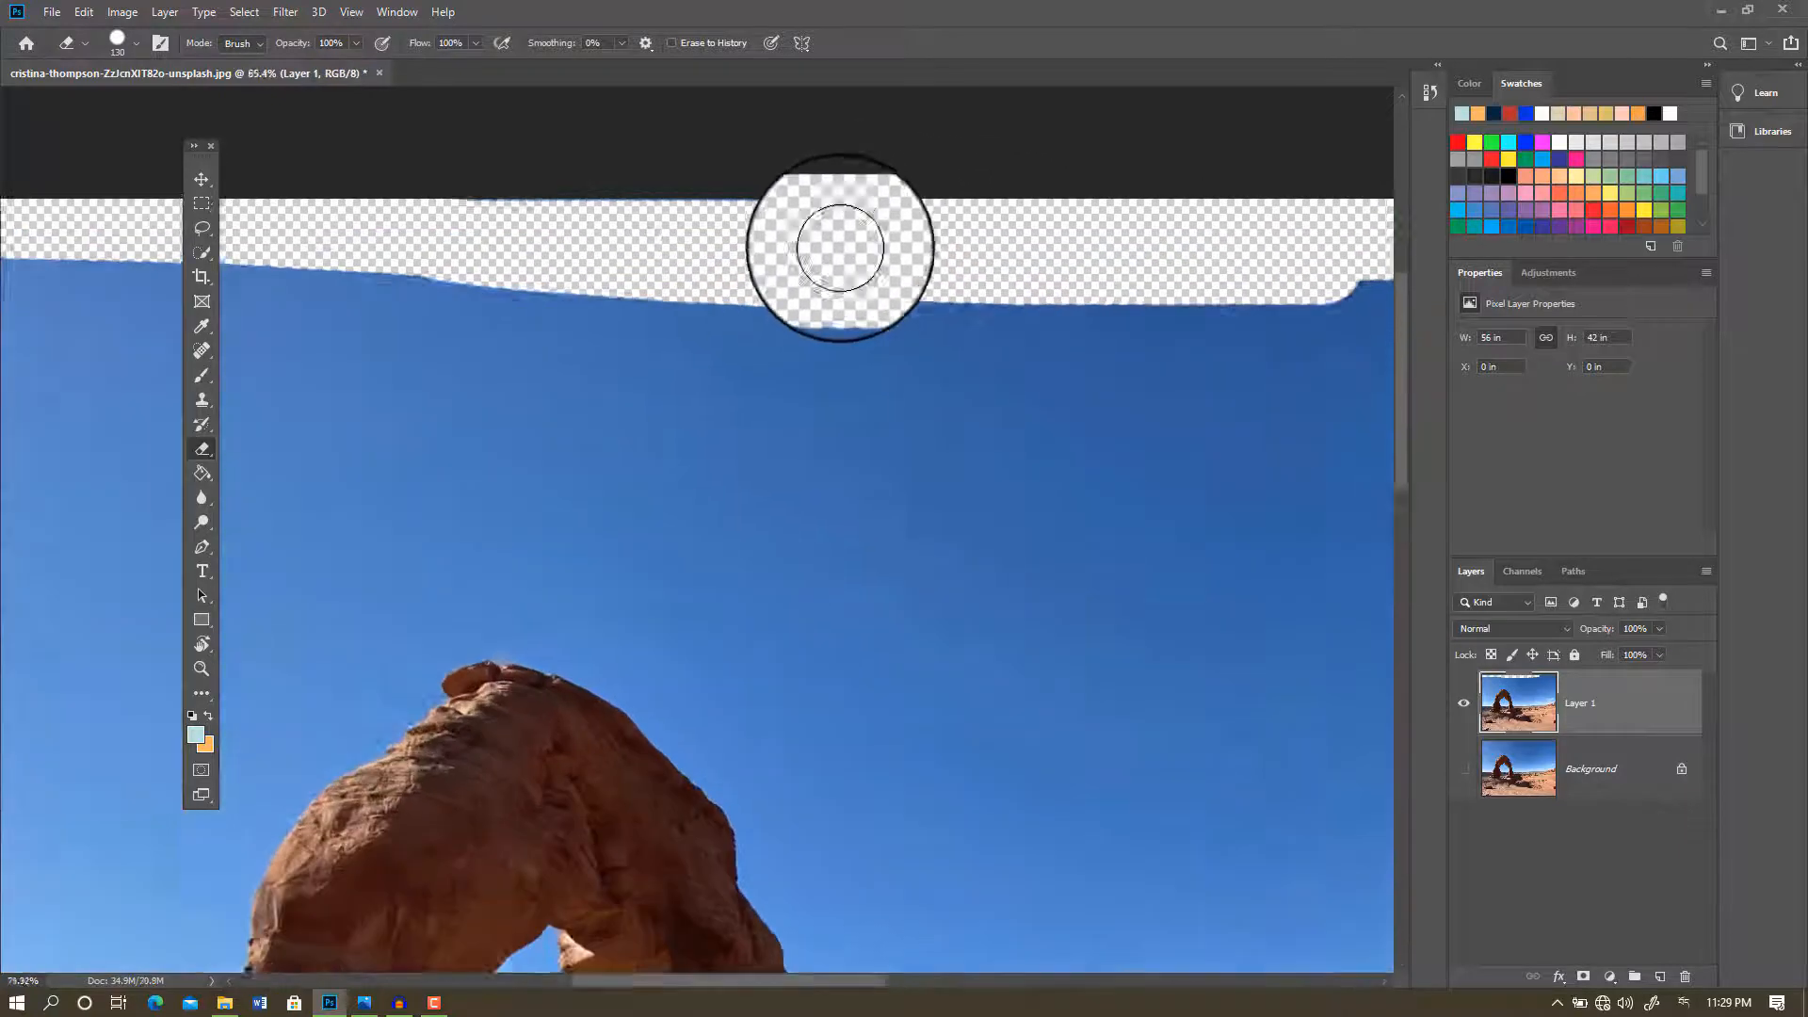
scroll(789, 269, down, 2)
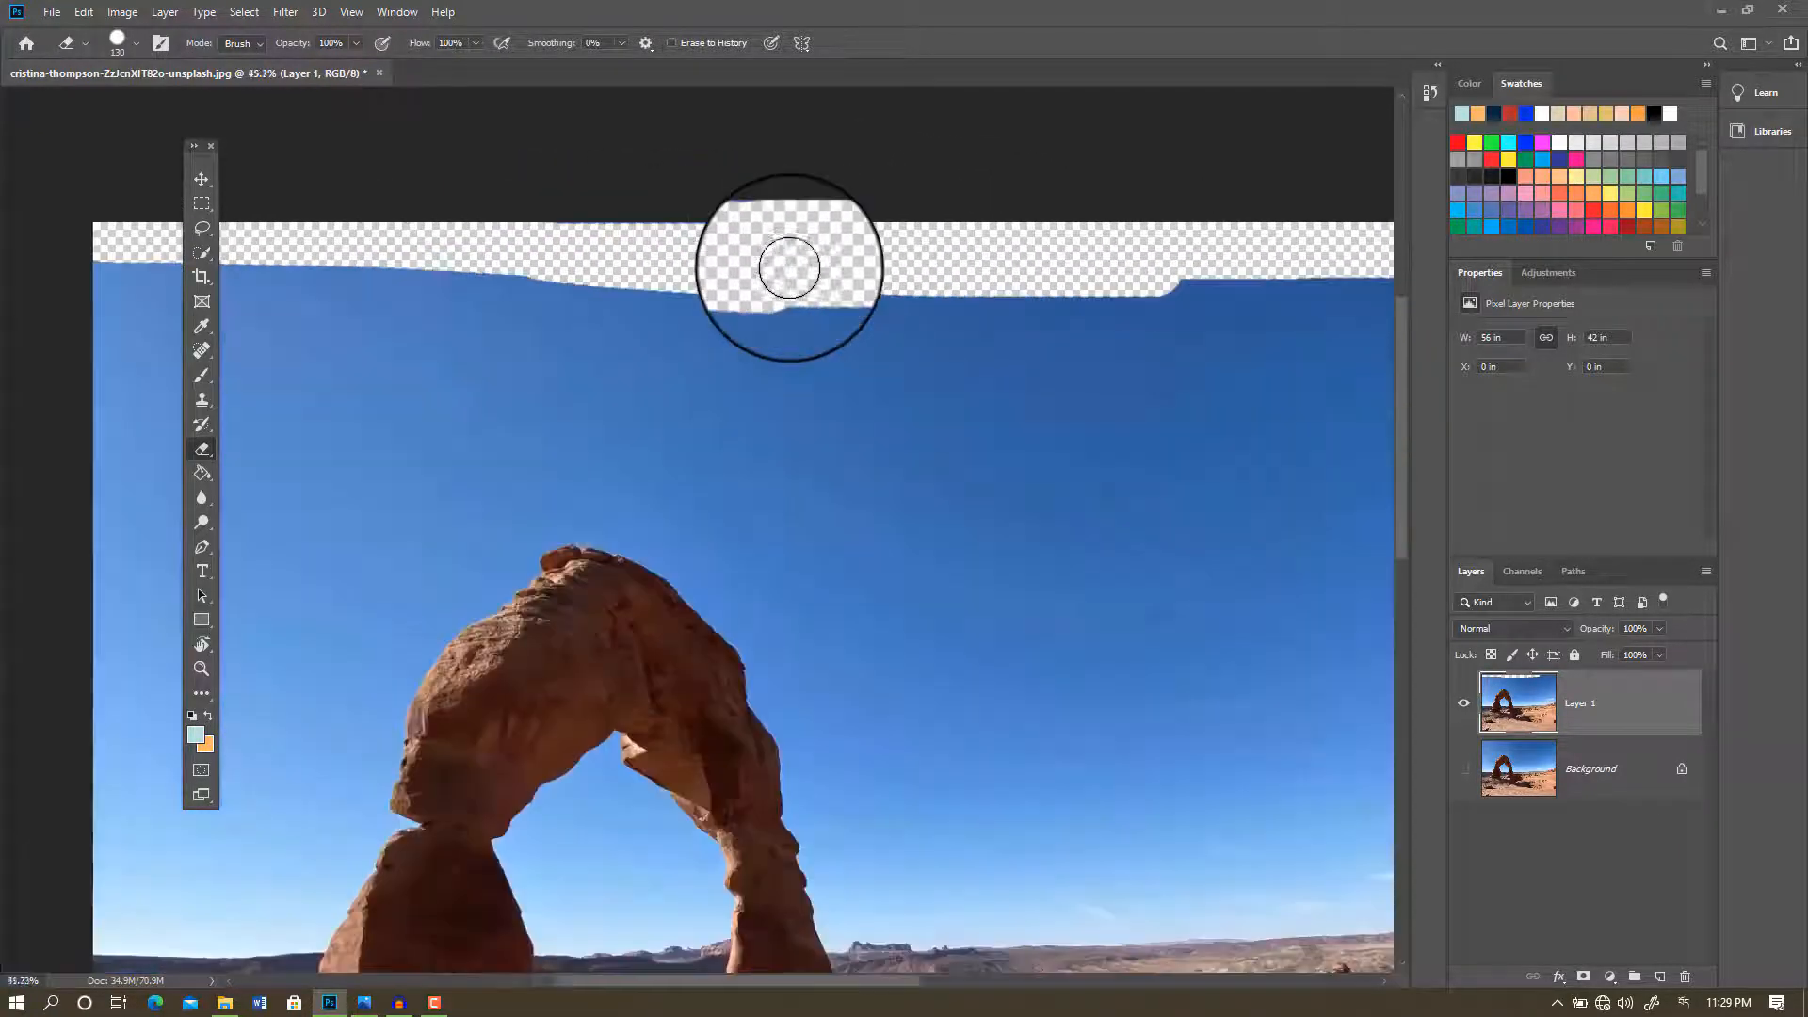
scroll(789, 268, down, 2)
mouse_move(351, 242)
mouse_down()
mouse_move(320, 337)
mouse_move(322, 284)
mouse_move(337, 474)
mouse_move(320, 259)
mouse_move(905, 306)
mouse_move(508, 343)
mouse_move(584, 380)
mouse_move(663, 375)
mouse_move(691, 399)
mouse_move(548, 519)
mouse_move(468, 677)
mouse_move(345, 709)
mouse_move(543, 396)
mouse_move(781, 388)
mouse_move(635, 358)
mouse_move(1649, 286)
mouse_move(1701, 176)
mouse_move(1492, 369)
mouse_move(1540, 469)
mouse_move(1383, 701)
mouse_move(1392, 688)
mouse_move(1151, 722)
mouse_move(881, 658)
mouse_move(898, 386)
mouse_move(1058, 368)
mouse_move(1371, 381)
mouse_move(1360, 345)
mouse_move(1101, 354)
mouse_move(1323, 479)
mouse_move(1216, 478)
mouse_move(1071, 529)
mouse_move(1118, 529)
mouse_up()
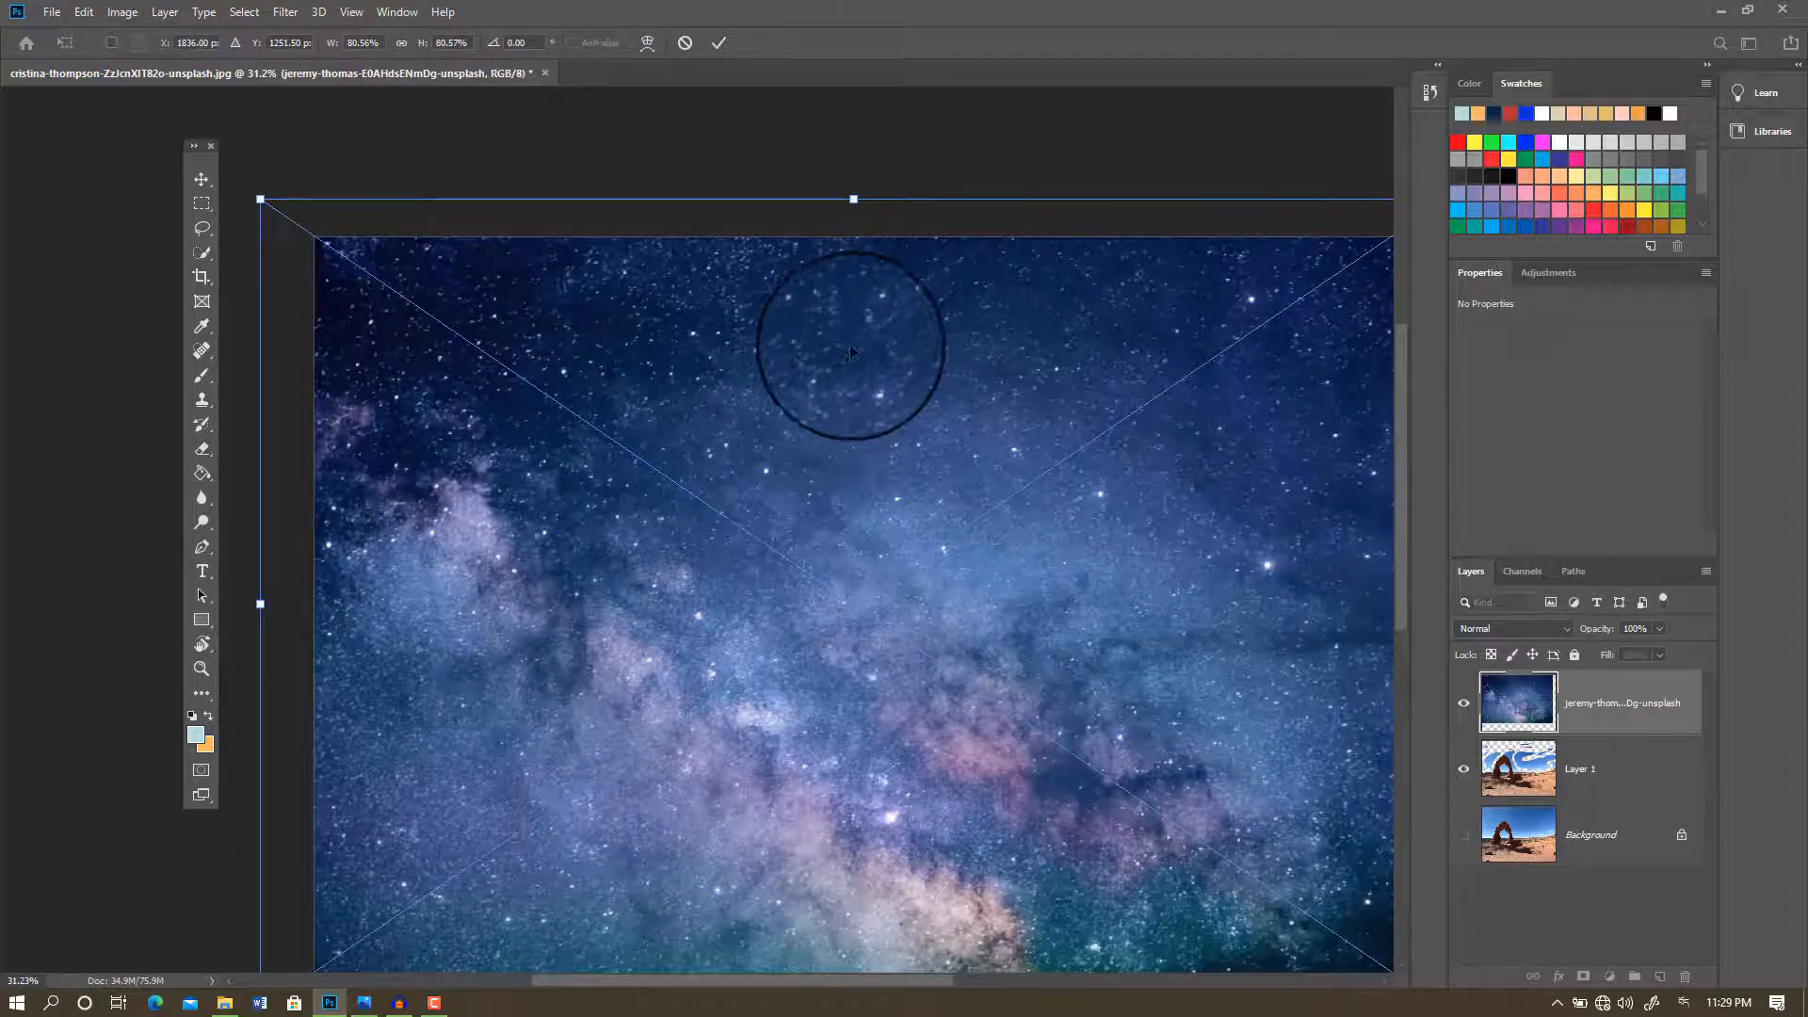
Step: Commit the placed starry sky image and move it to X 0 in, Y 0 in so it covers the canvas width
scroll(850, 353, down, 2)
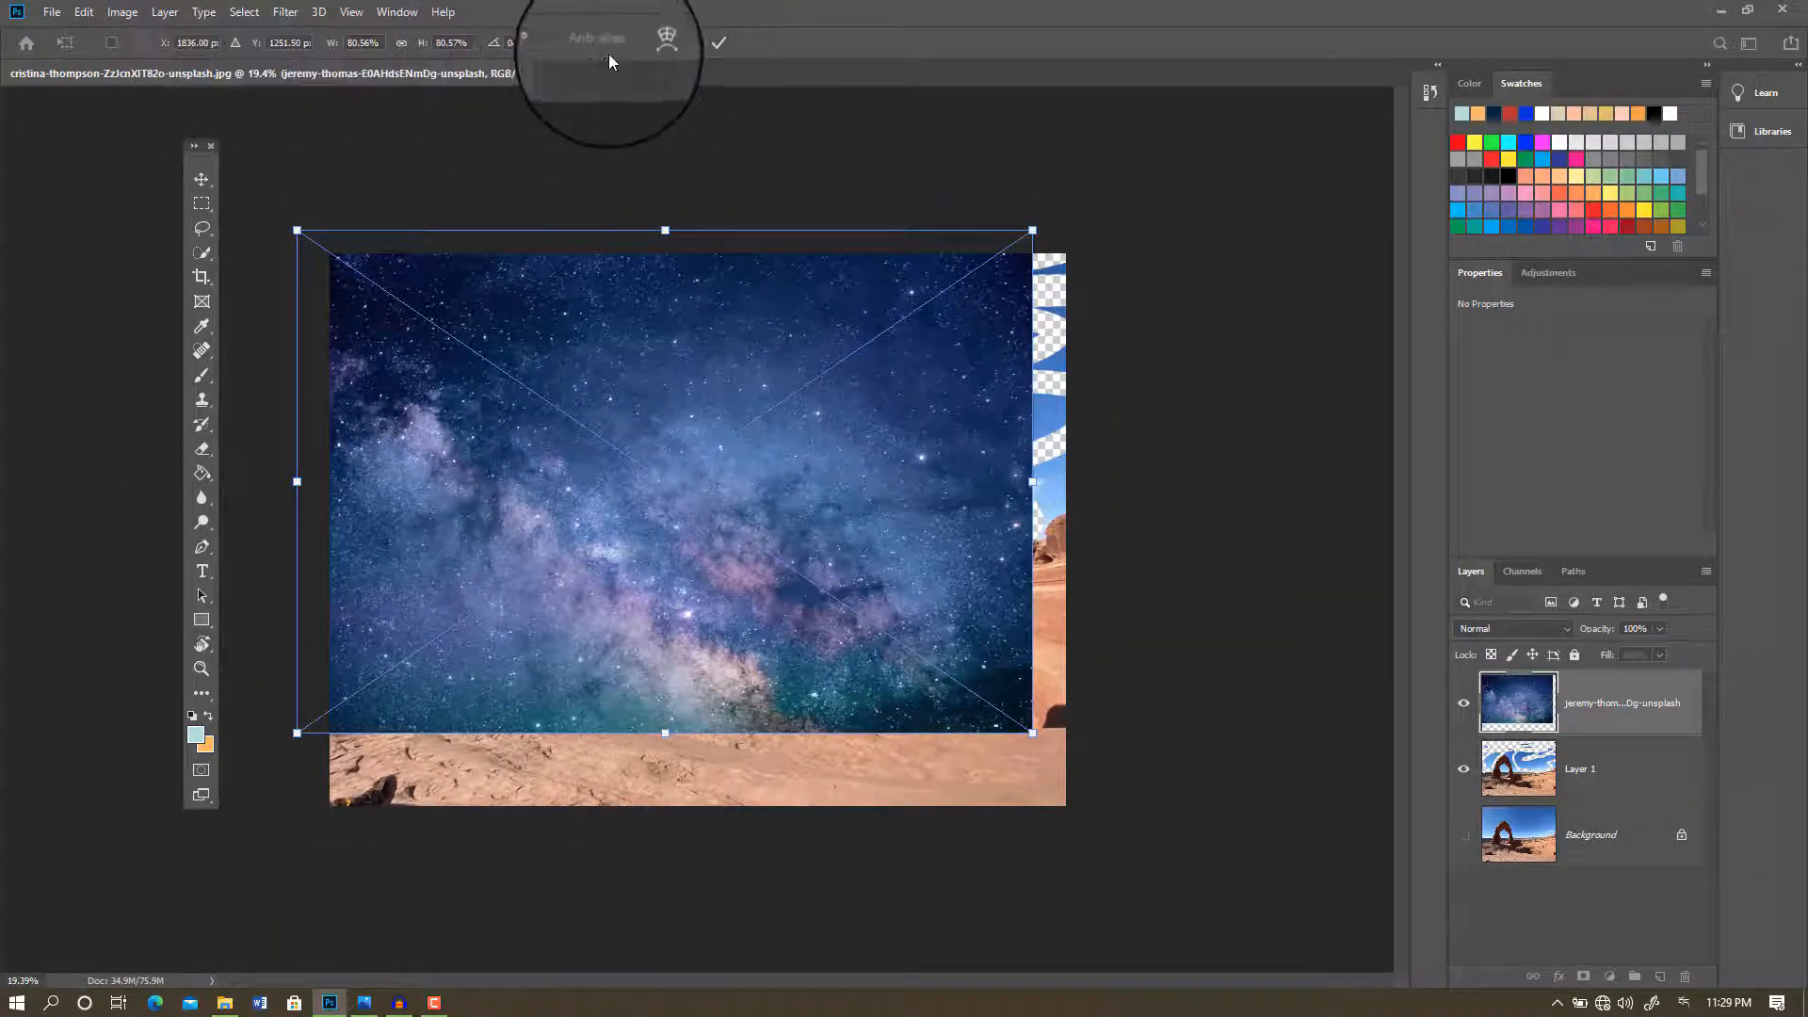
click(718, 45)
key(e)
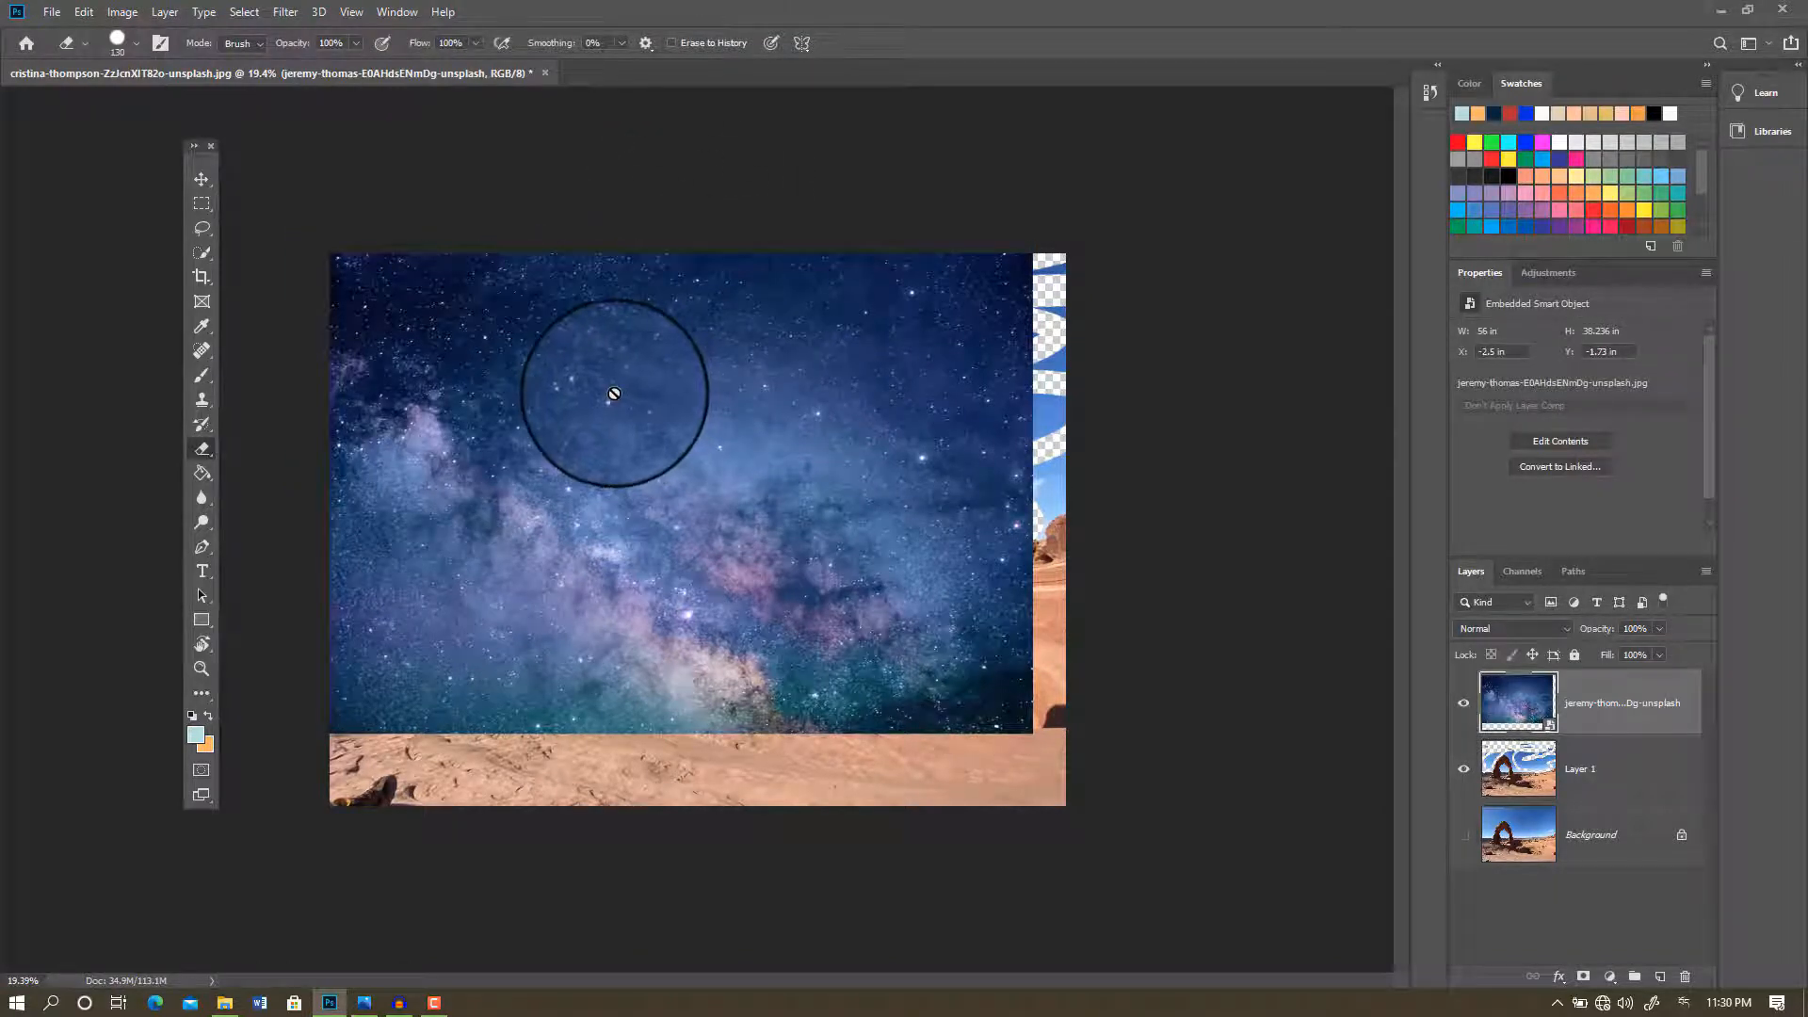
click(195, 175)
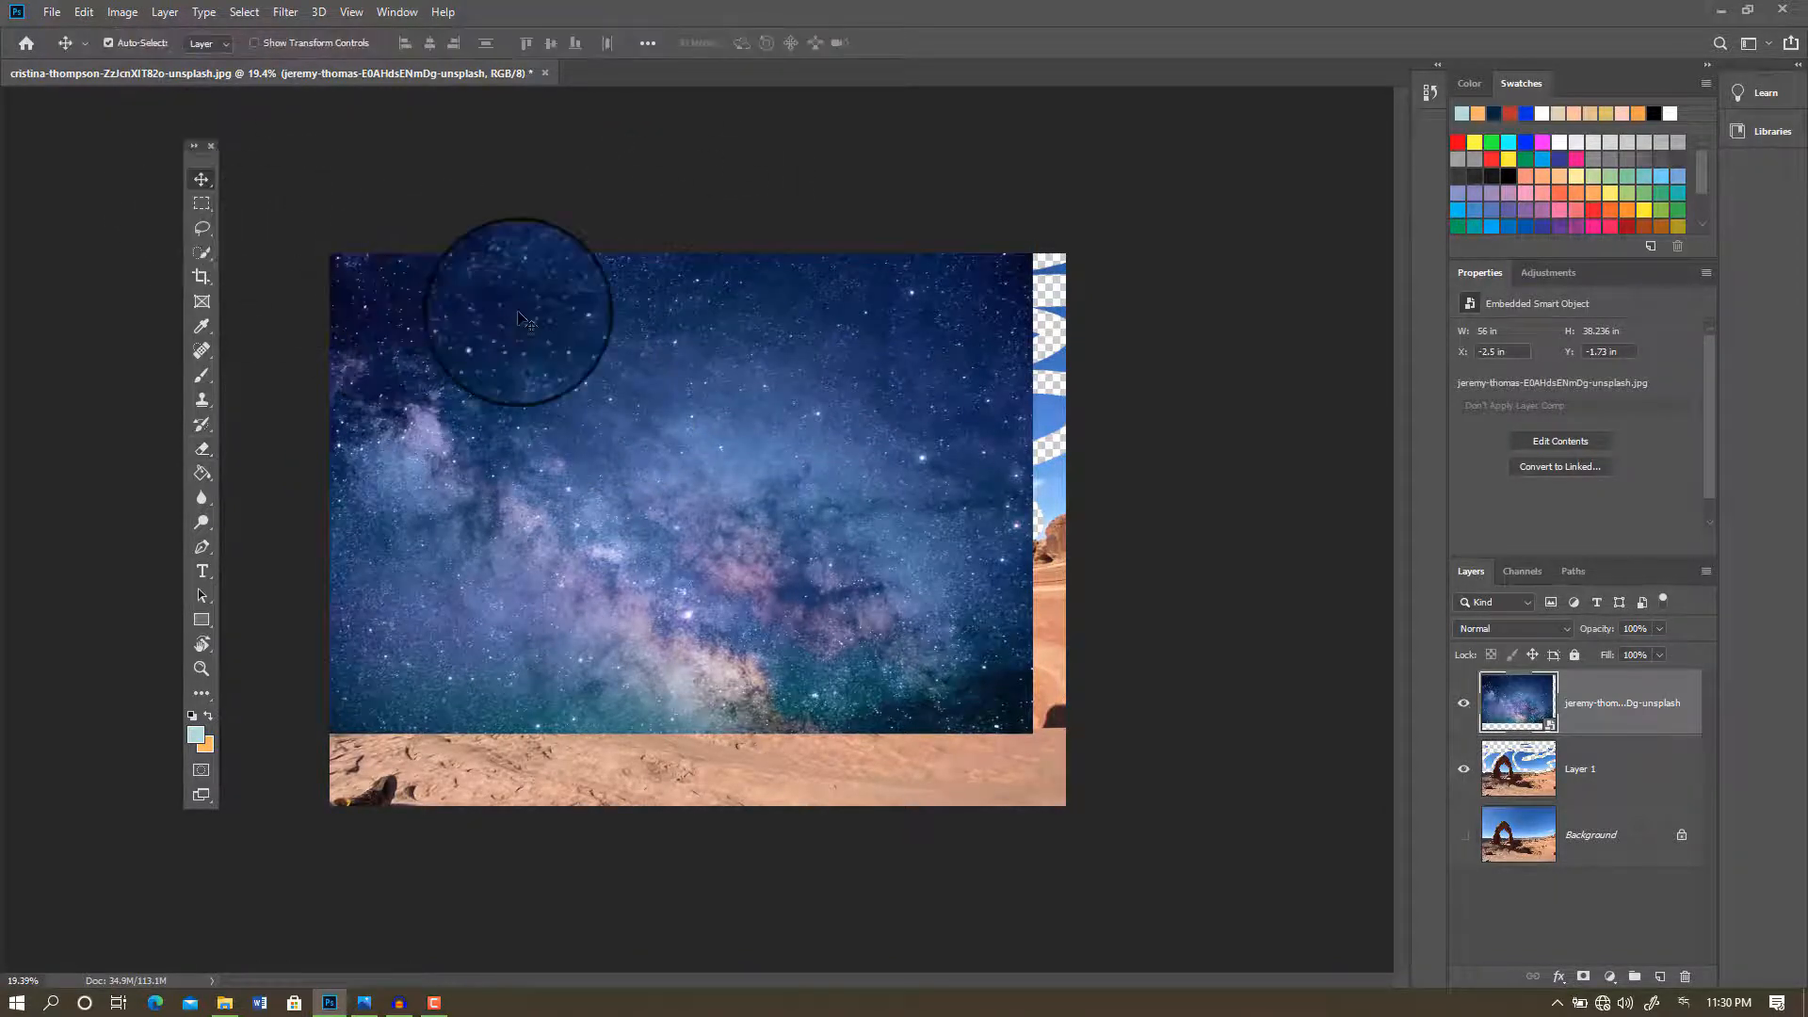
drag(520, 318, 552, 342)
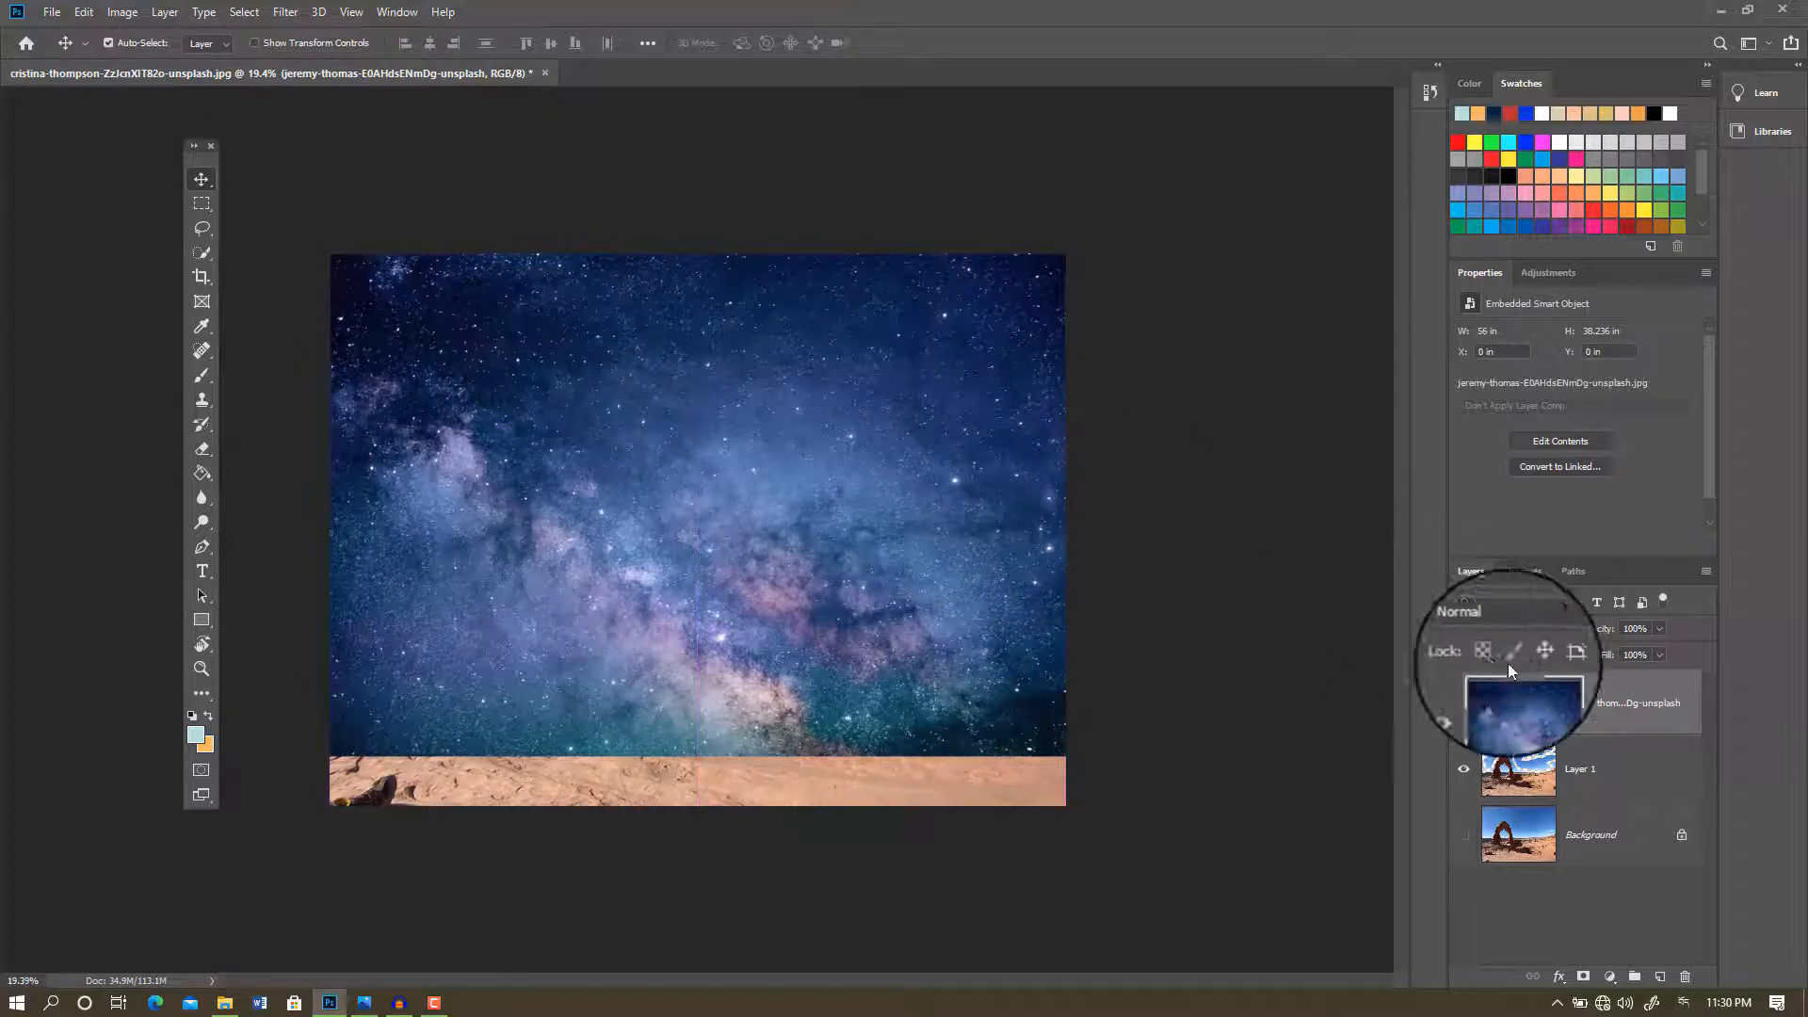
Step: Move the starry sky layer below Layer 1 and hide it
drag(1619, 701, 1619, 799)
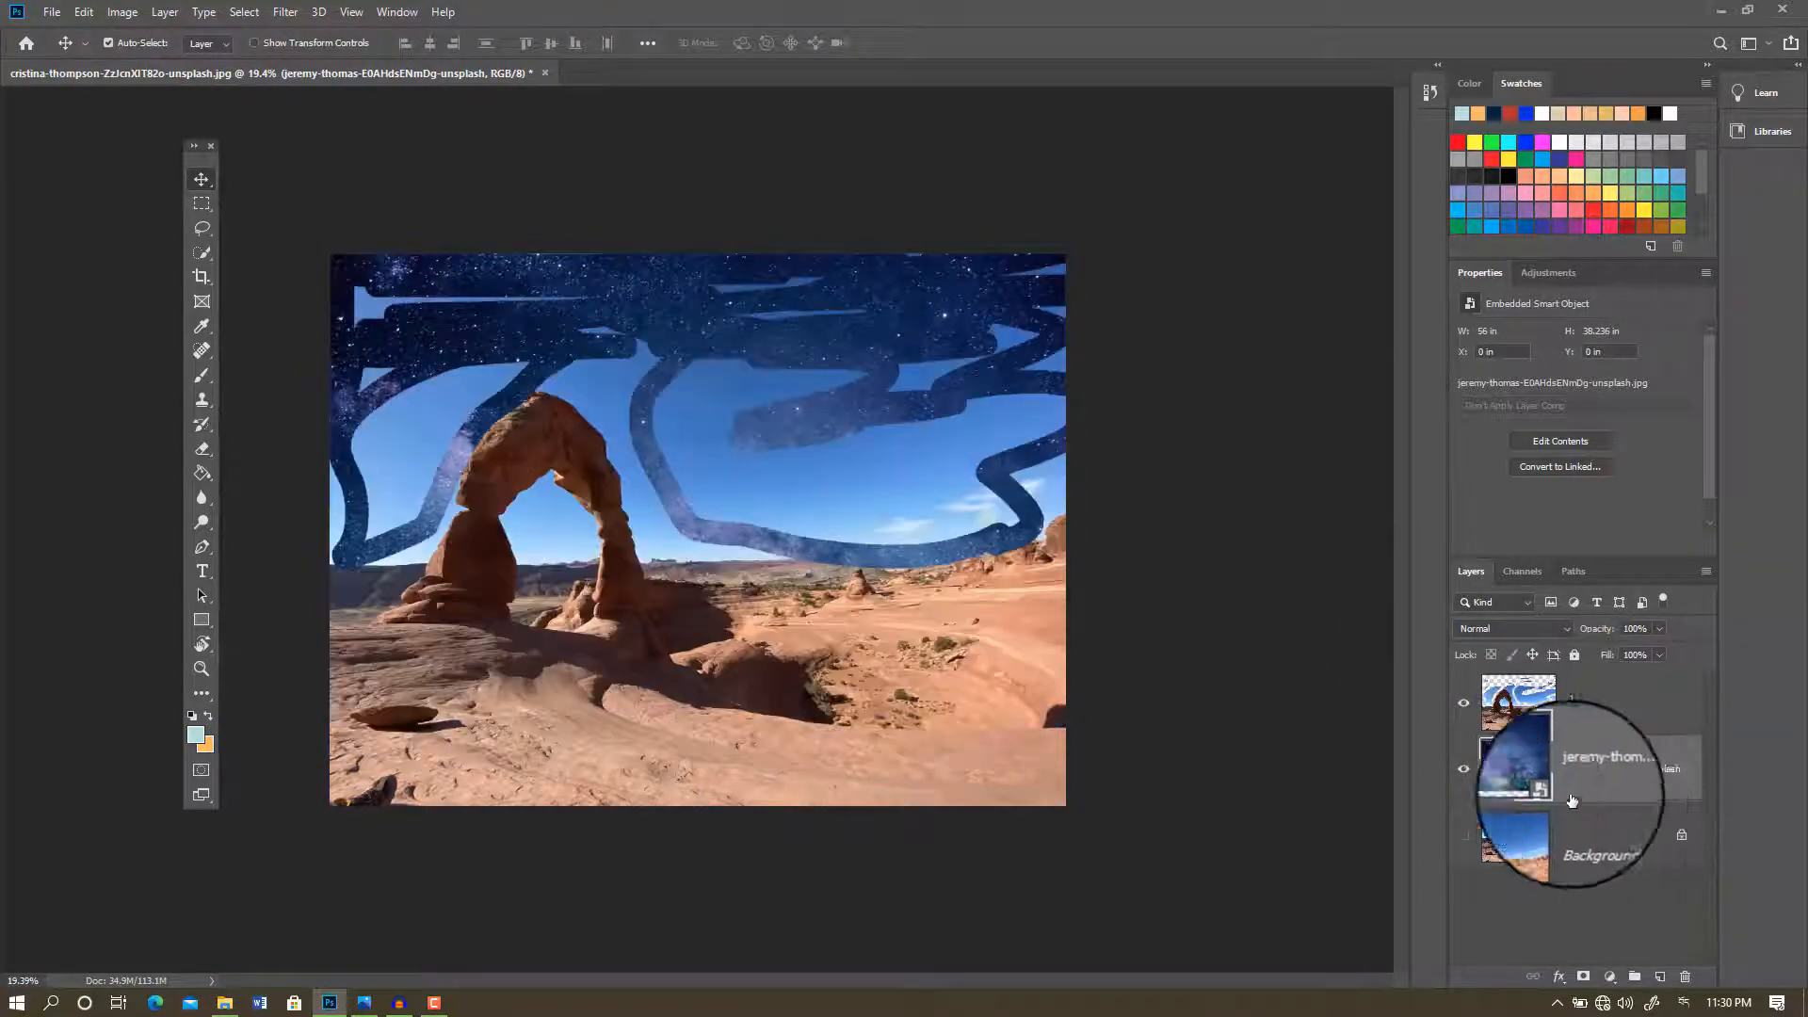
scroll(599, 310, up, 4)
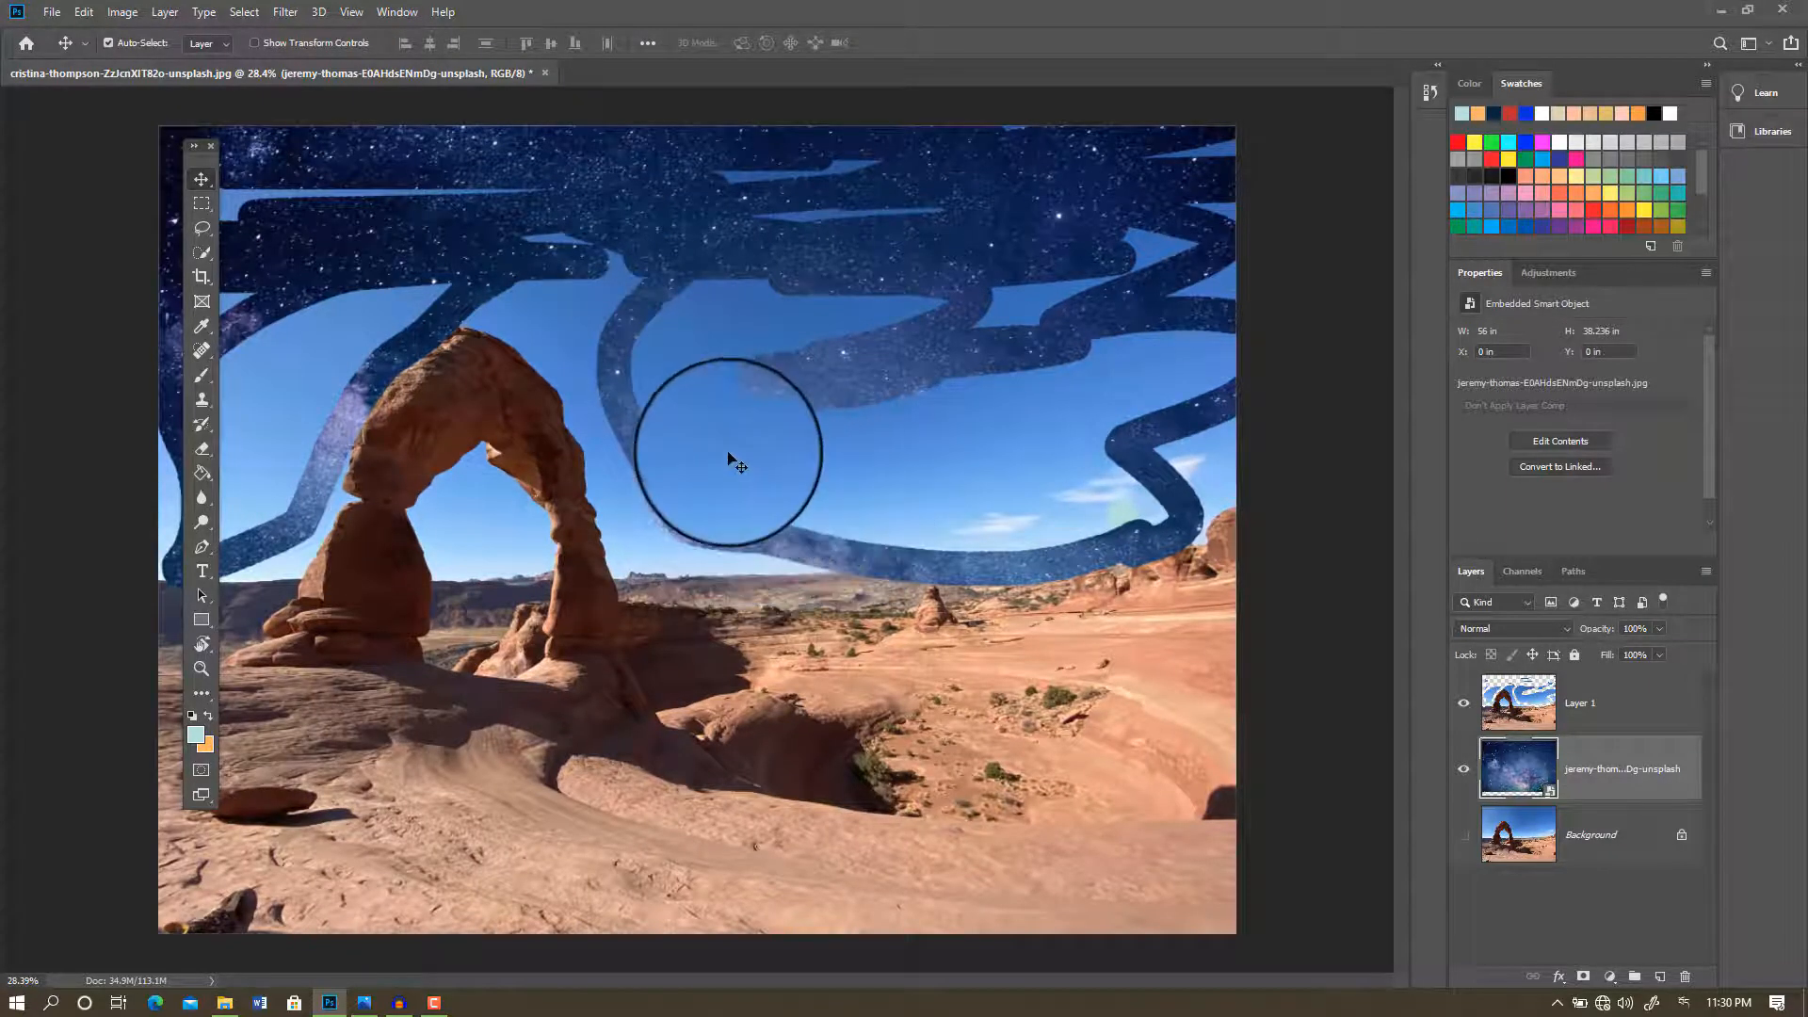
click(1465, 772)
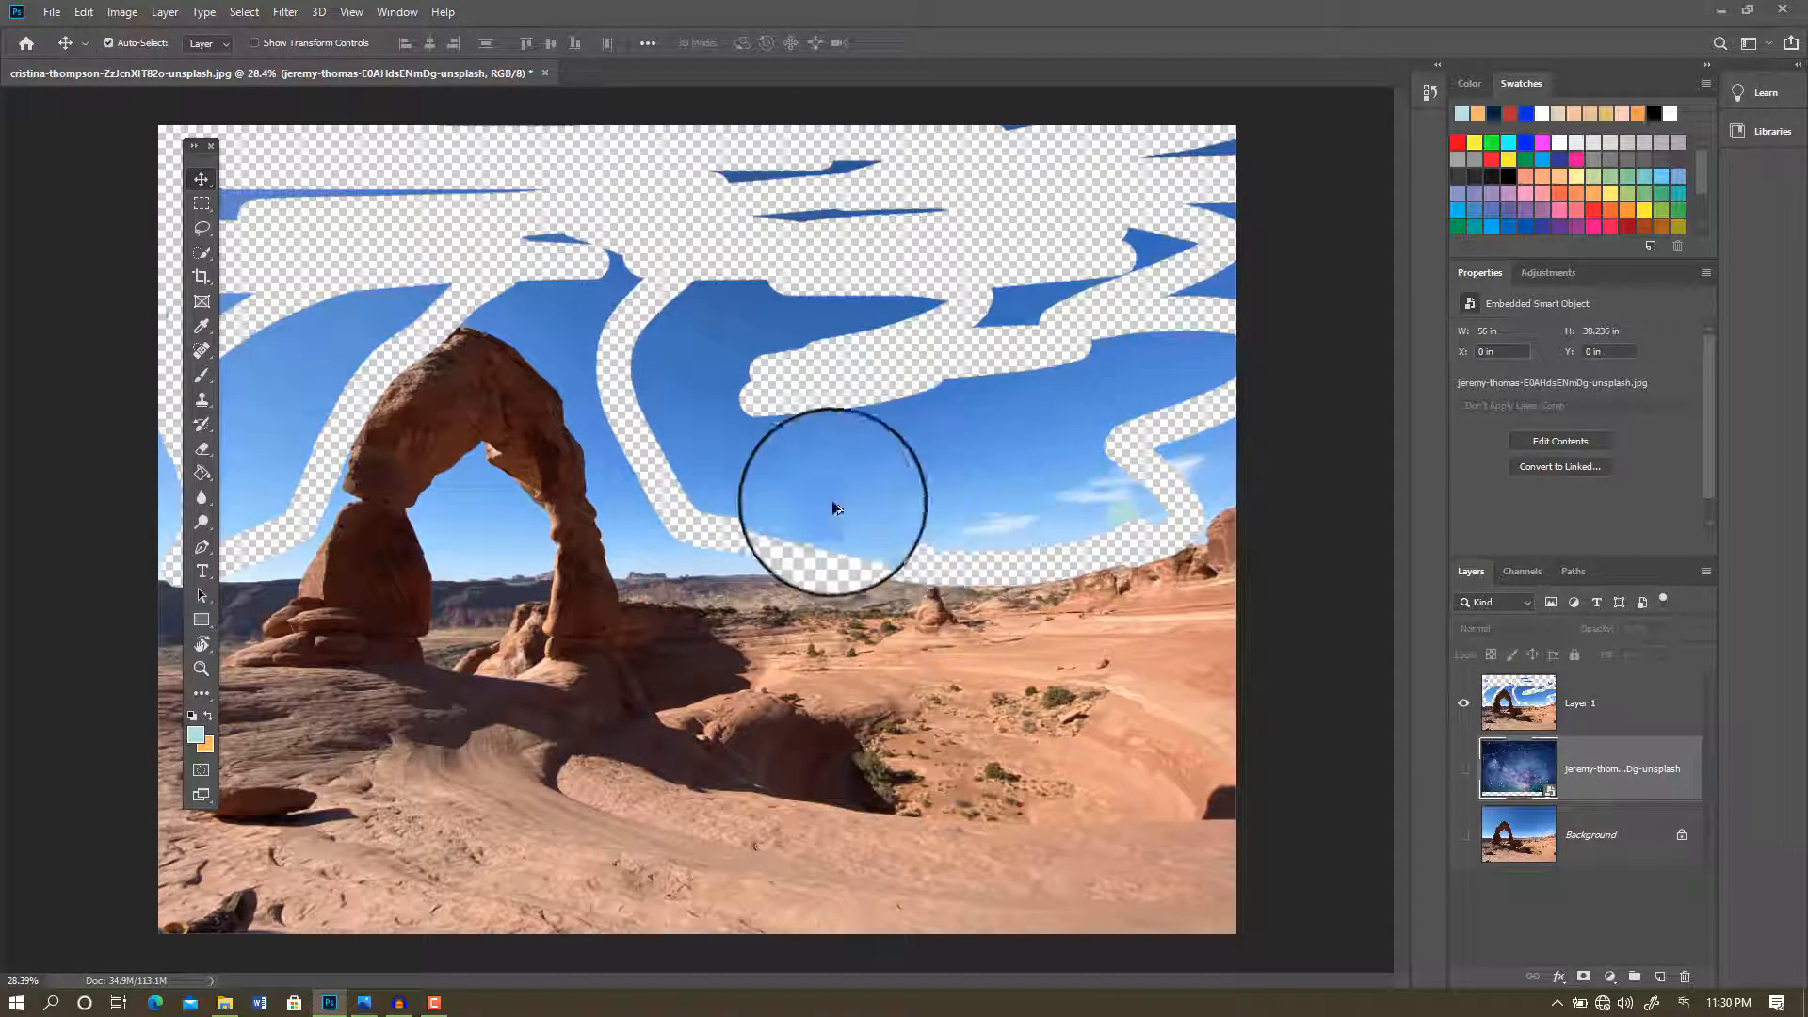
scroll(811, 497, down, 3)
scroll(608, 398, up, 1)
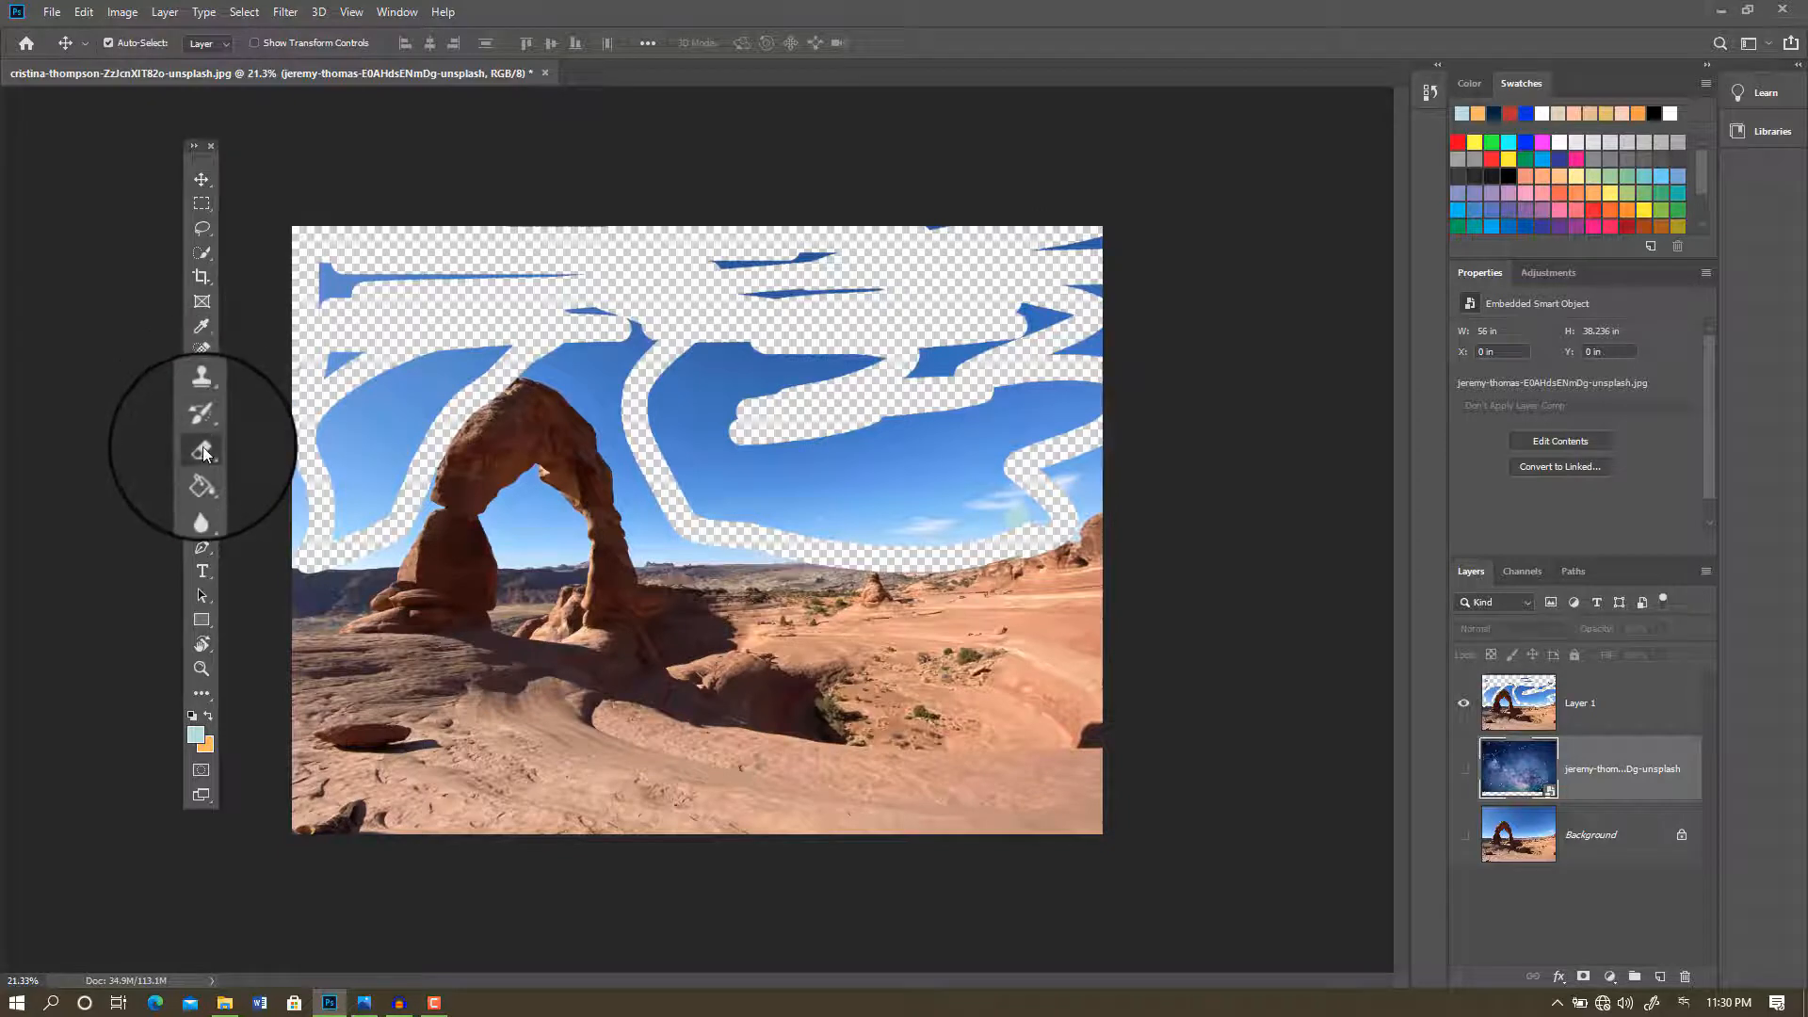
Step: Erase more of the remaining sky on Layer 1 with the Eraser tool
click(203, 452)
click(280, 452)
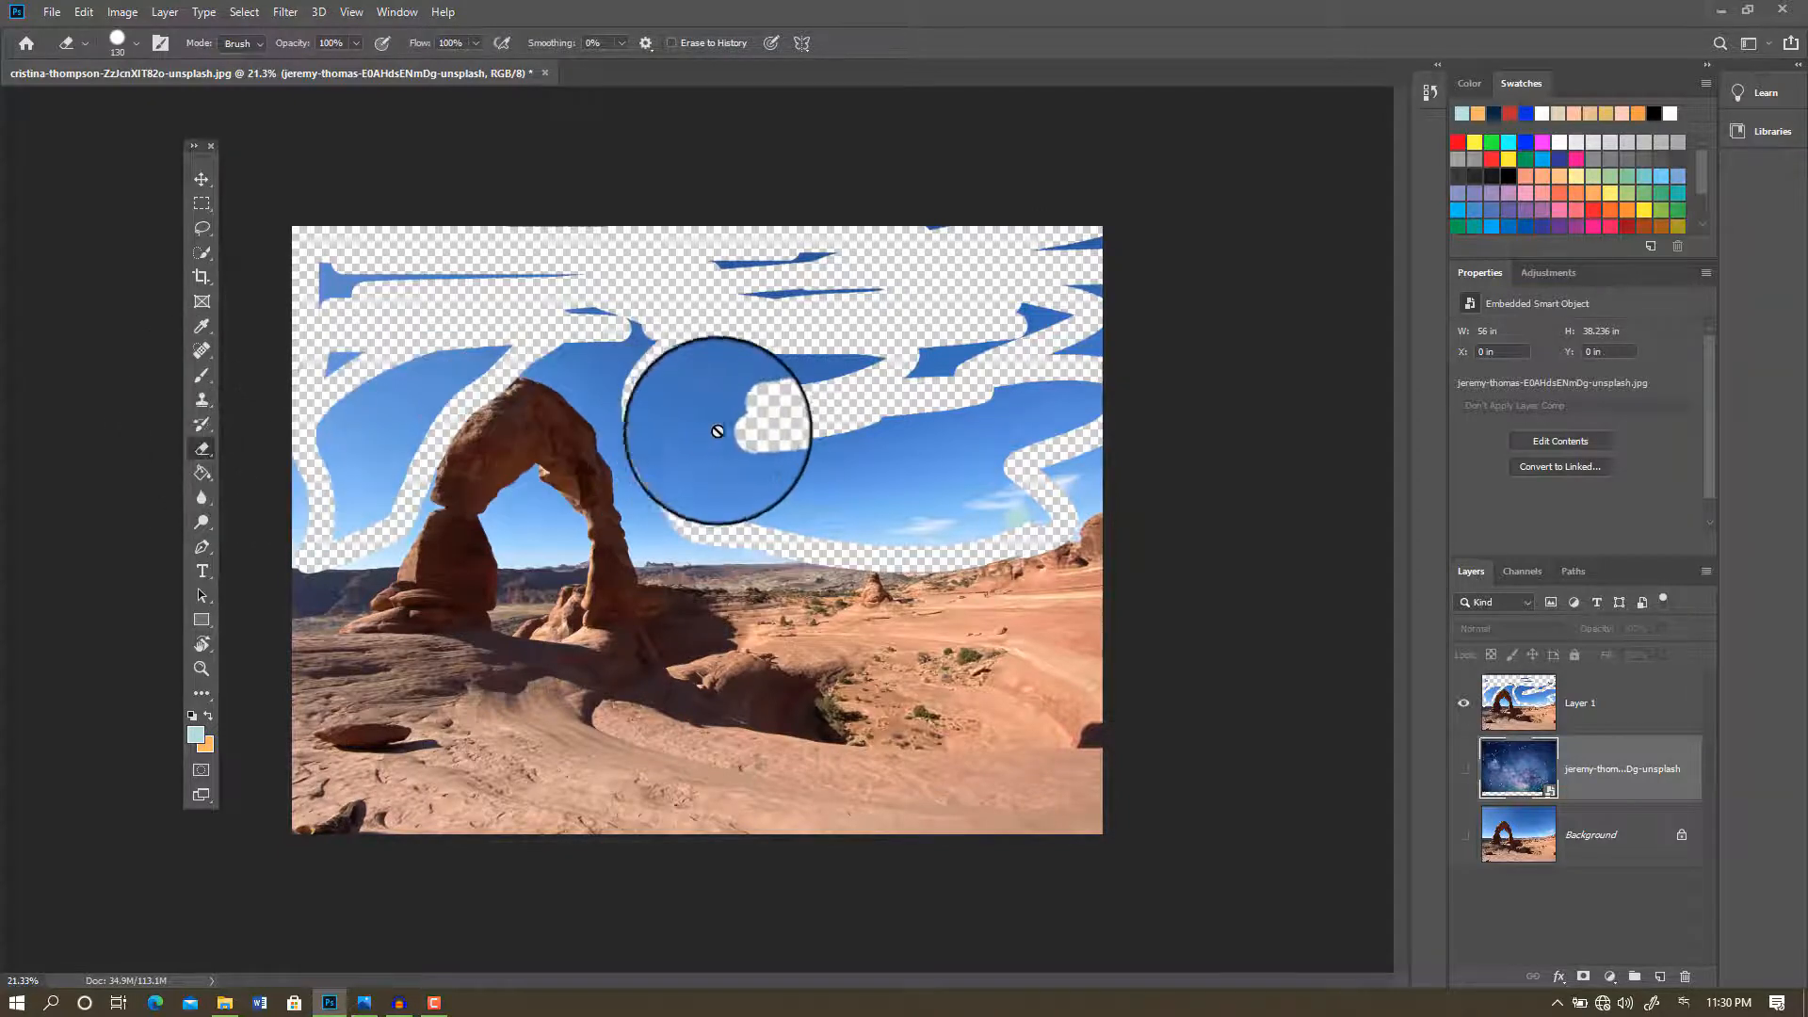
click(1563, 702)
click(852, 350)
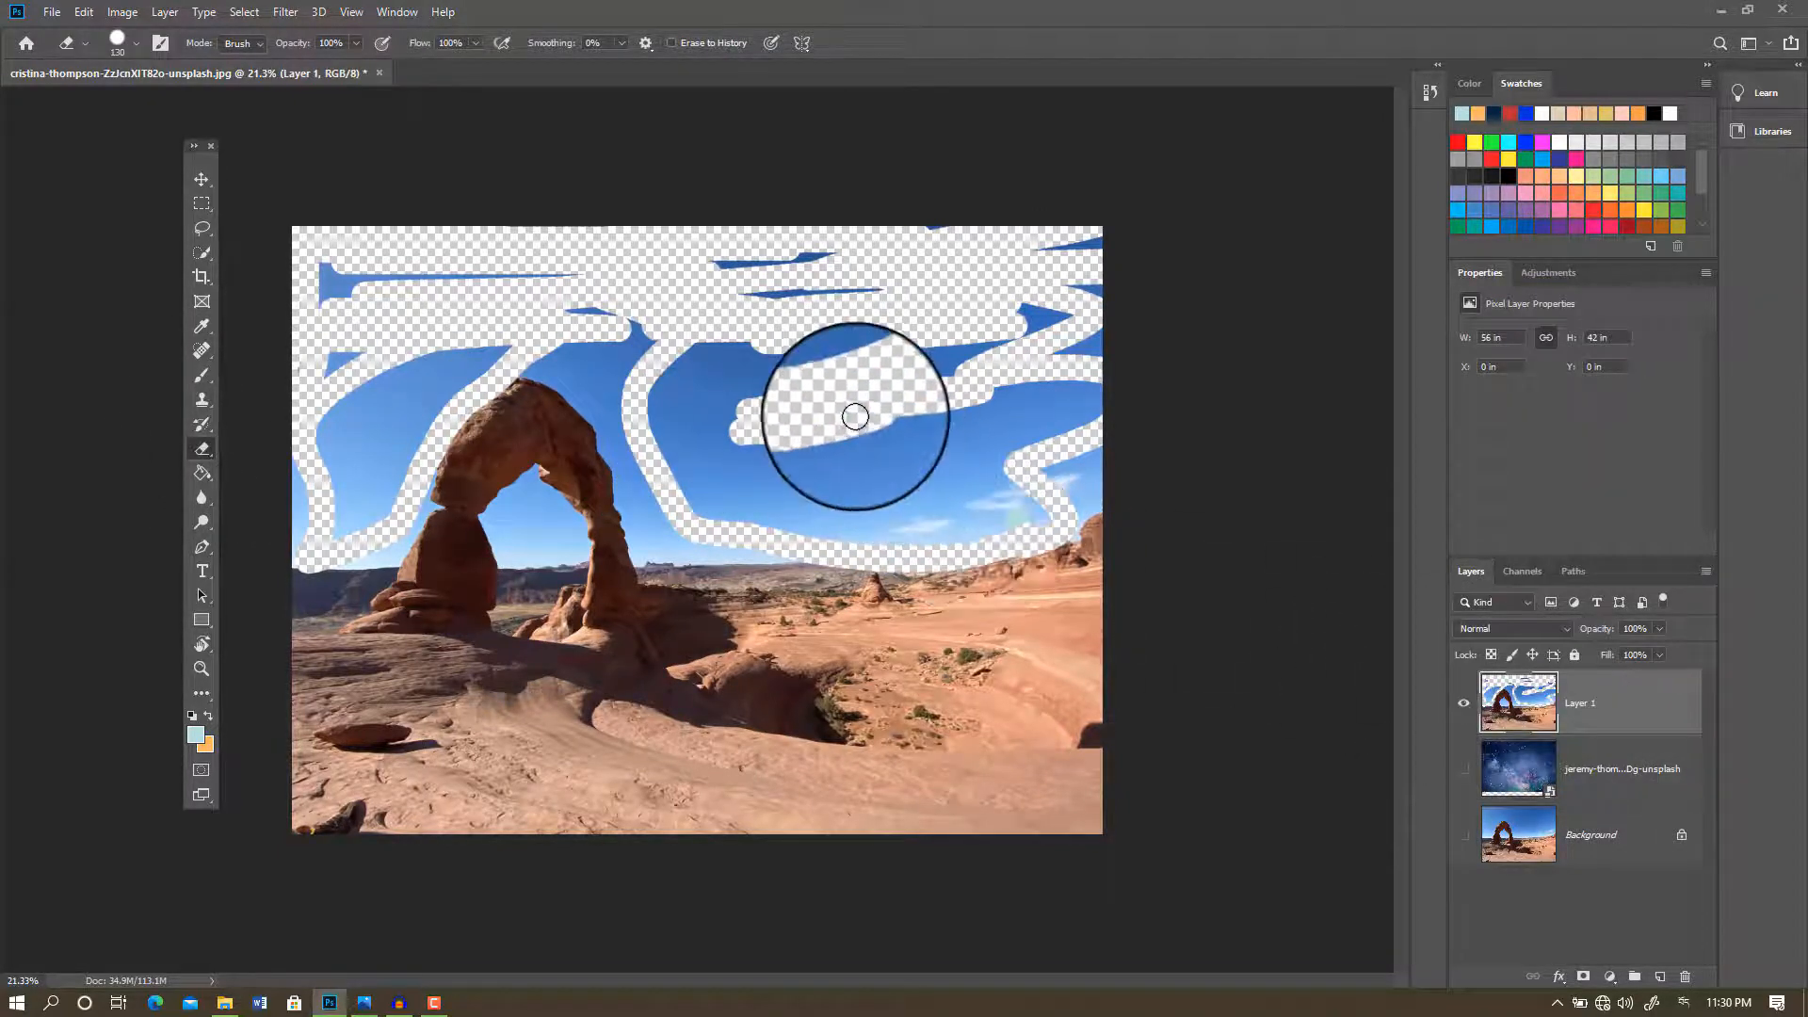
mouse_move(855, 416)
mouse_down()
mouse_move(764, 396)
mouse_move(817, 364)
mouse_move(740, 366)
mouse_move(857, 358)
mouse_move(808, 282)
mouse_move(671, 266)
mouse_move(782, 262)
mouse_move(420, 286)
mouse_up()
Step: Reduce the eraser size to 100 and erase the sky along the arch's outer right edge and the horizon
scroll(613, 420, up, 5)
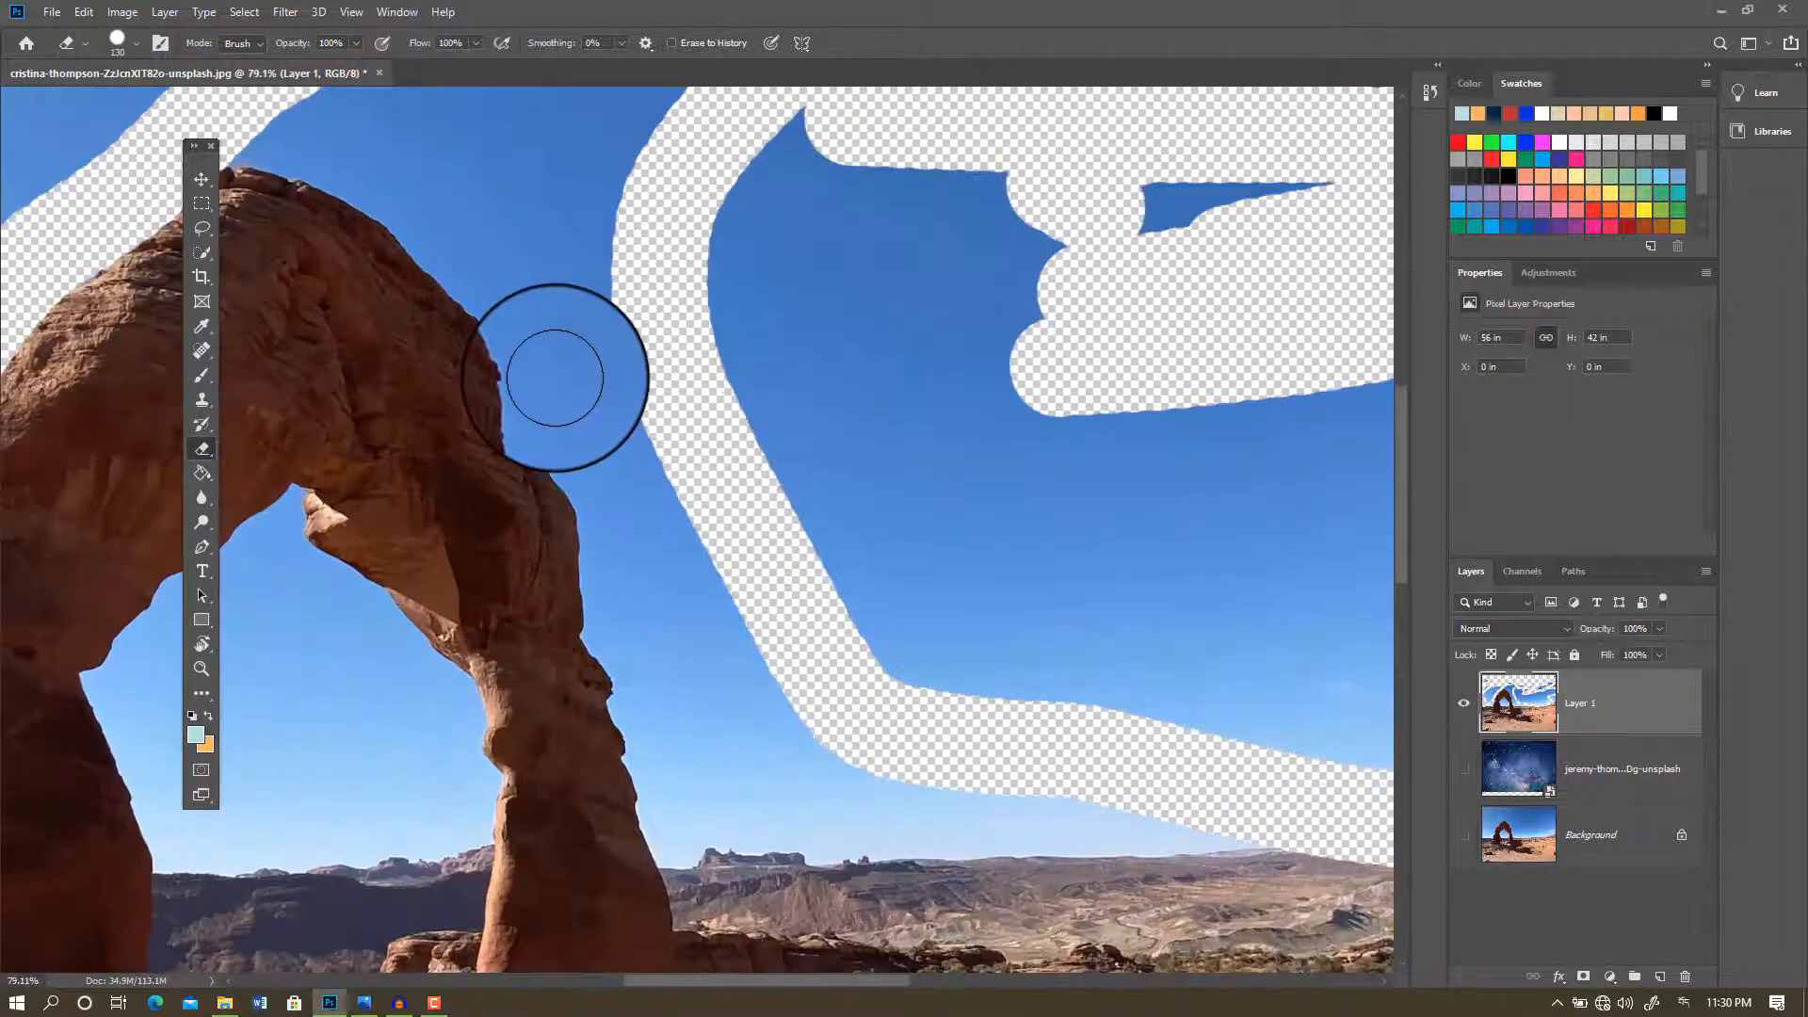
scroll(565, 382, down, 1)
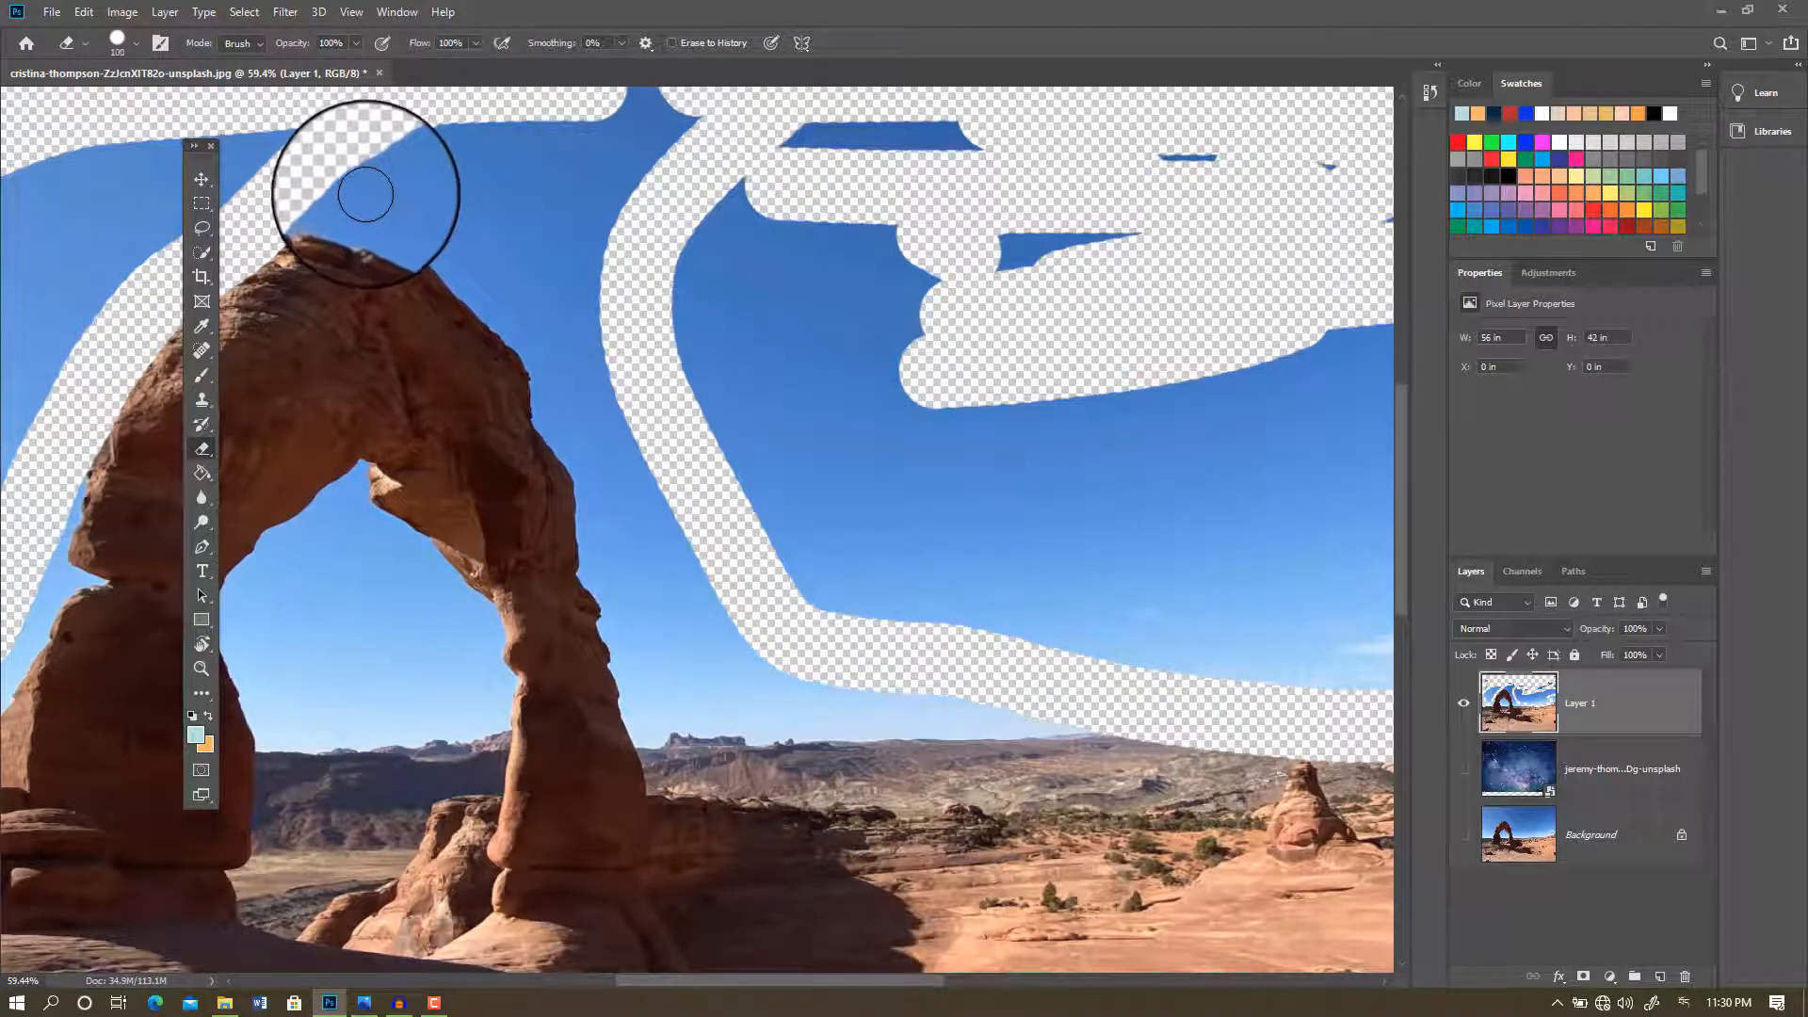
key(bracketleft)
mouse_move(339, 198)
mouse_down()
mouse_move(444, 239)
mouse_move(539, 362)
mouse_move(616, 570)
mouse_move(616, 626)
mouse_move(688, 716)
mouse_move(1092, 774)
mouse_up()
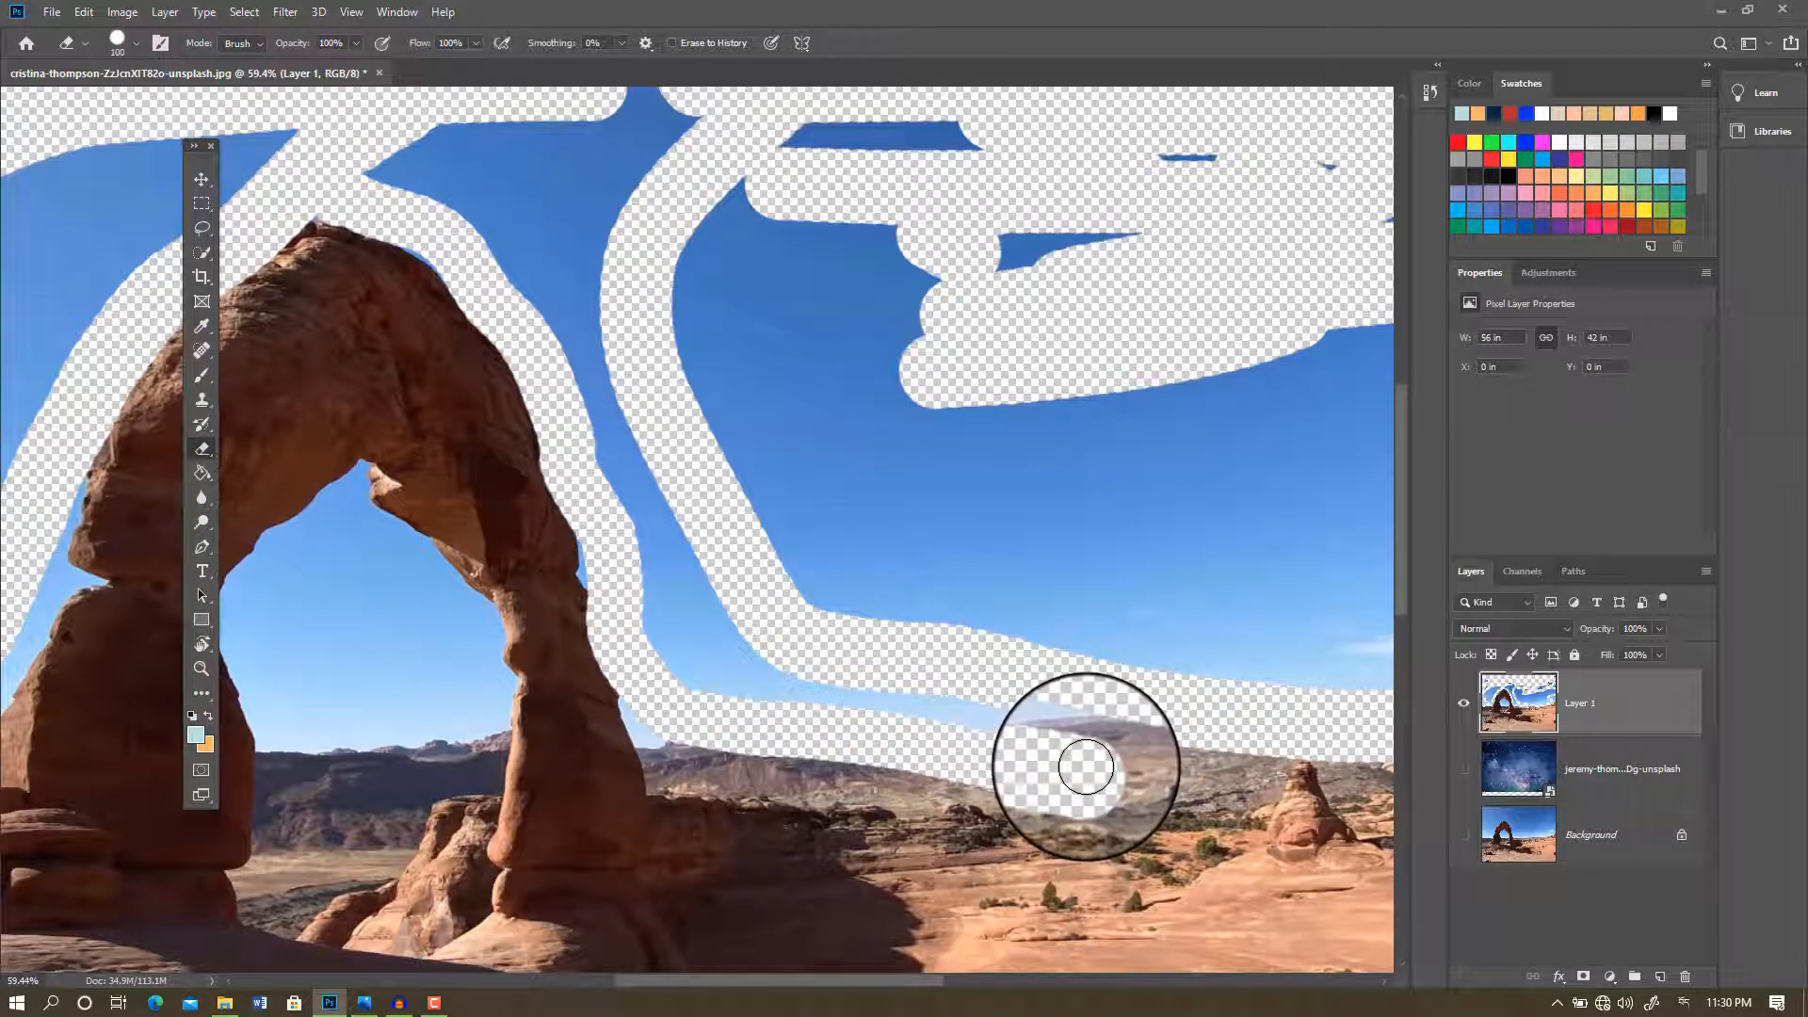
Step: Undo the erasing and layer edits back to the single original Background layer
key(ctrl+z)
key(ctrl+z)
key(ctrl+z)
key(ctrl+z)
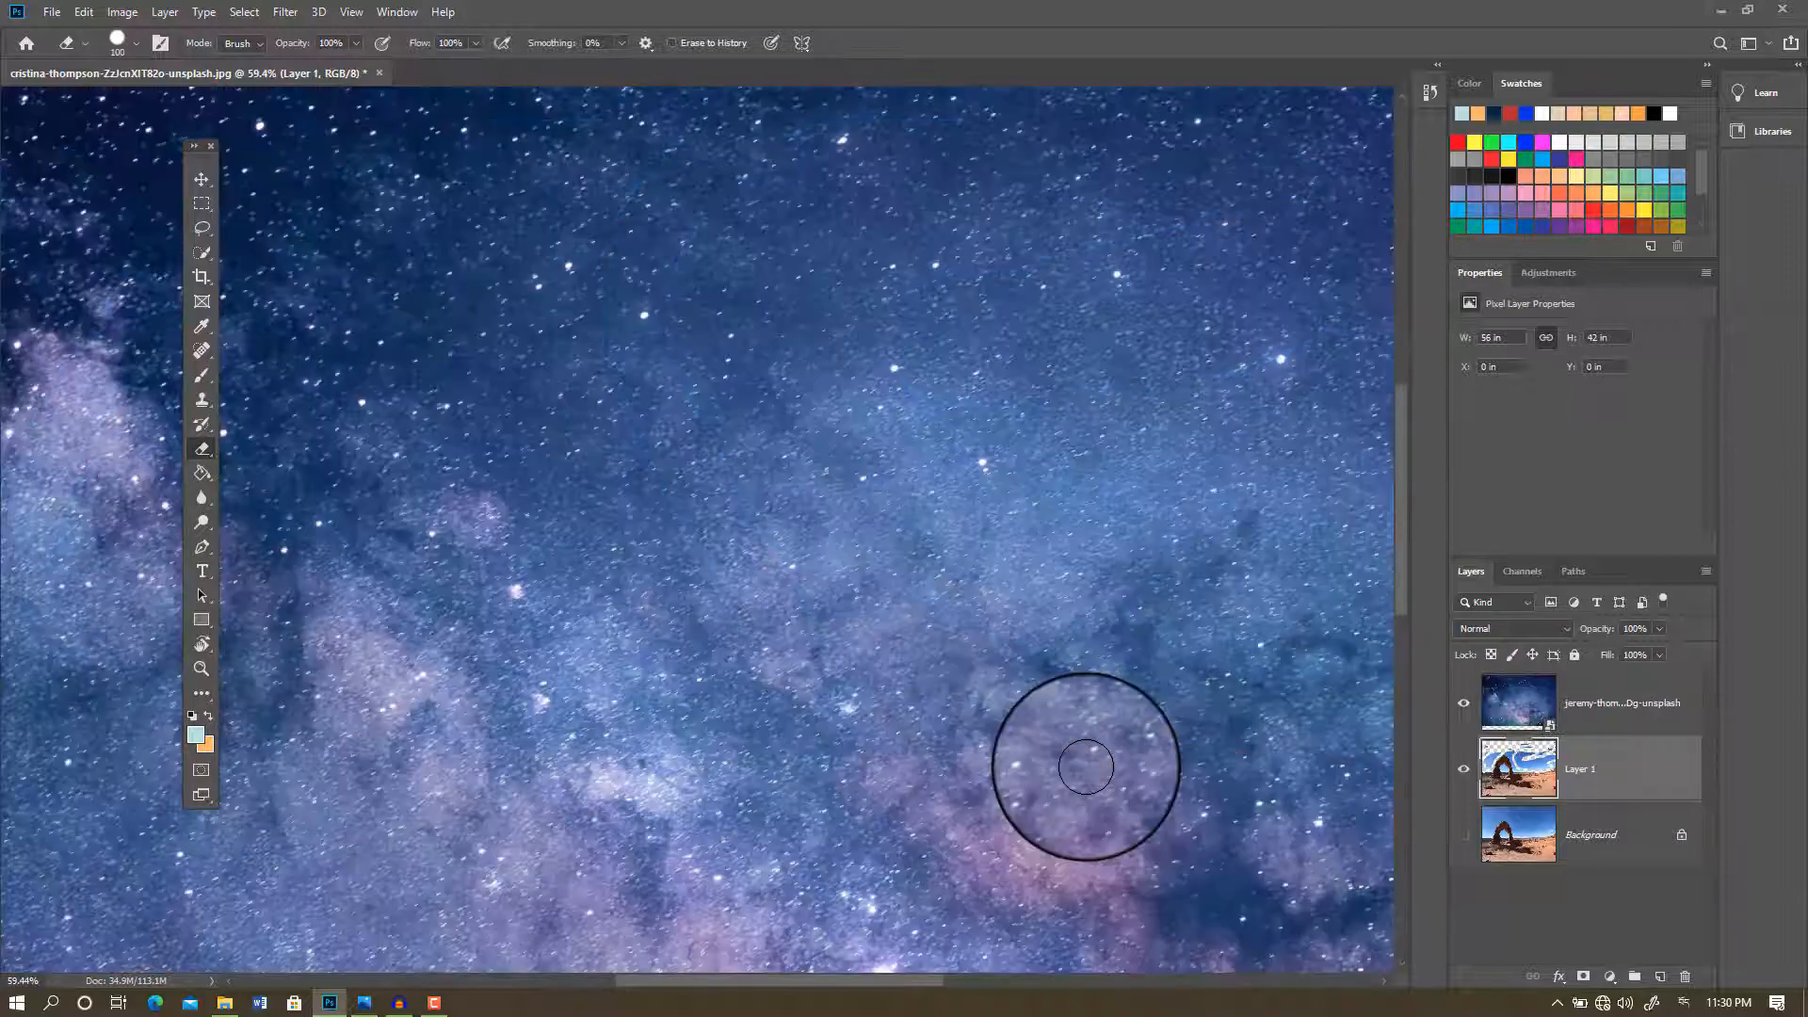
scroll(828, 669, down, 2)
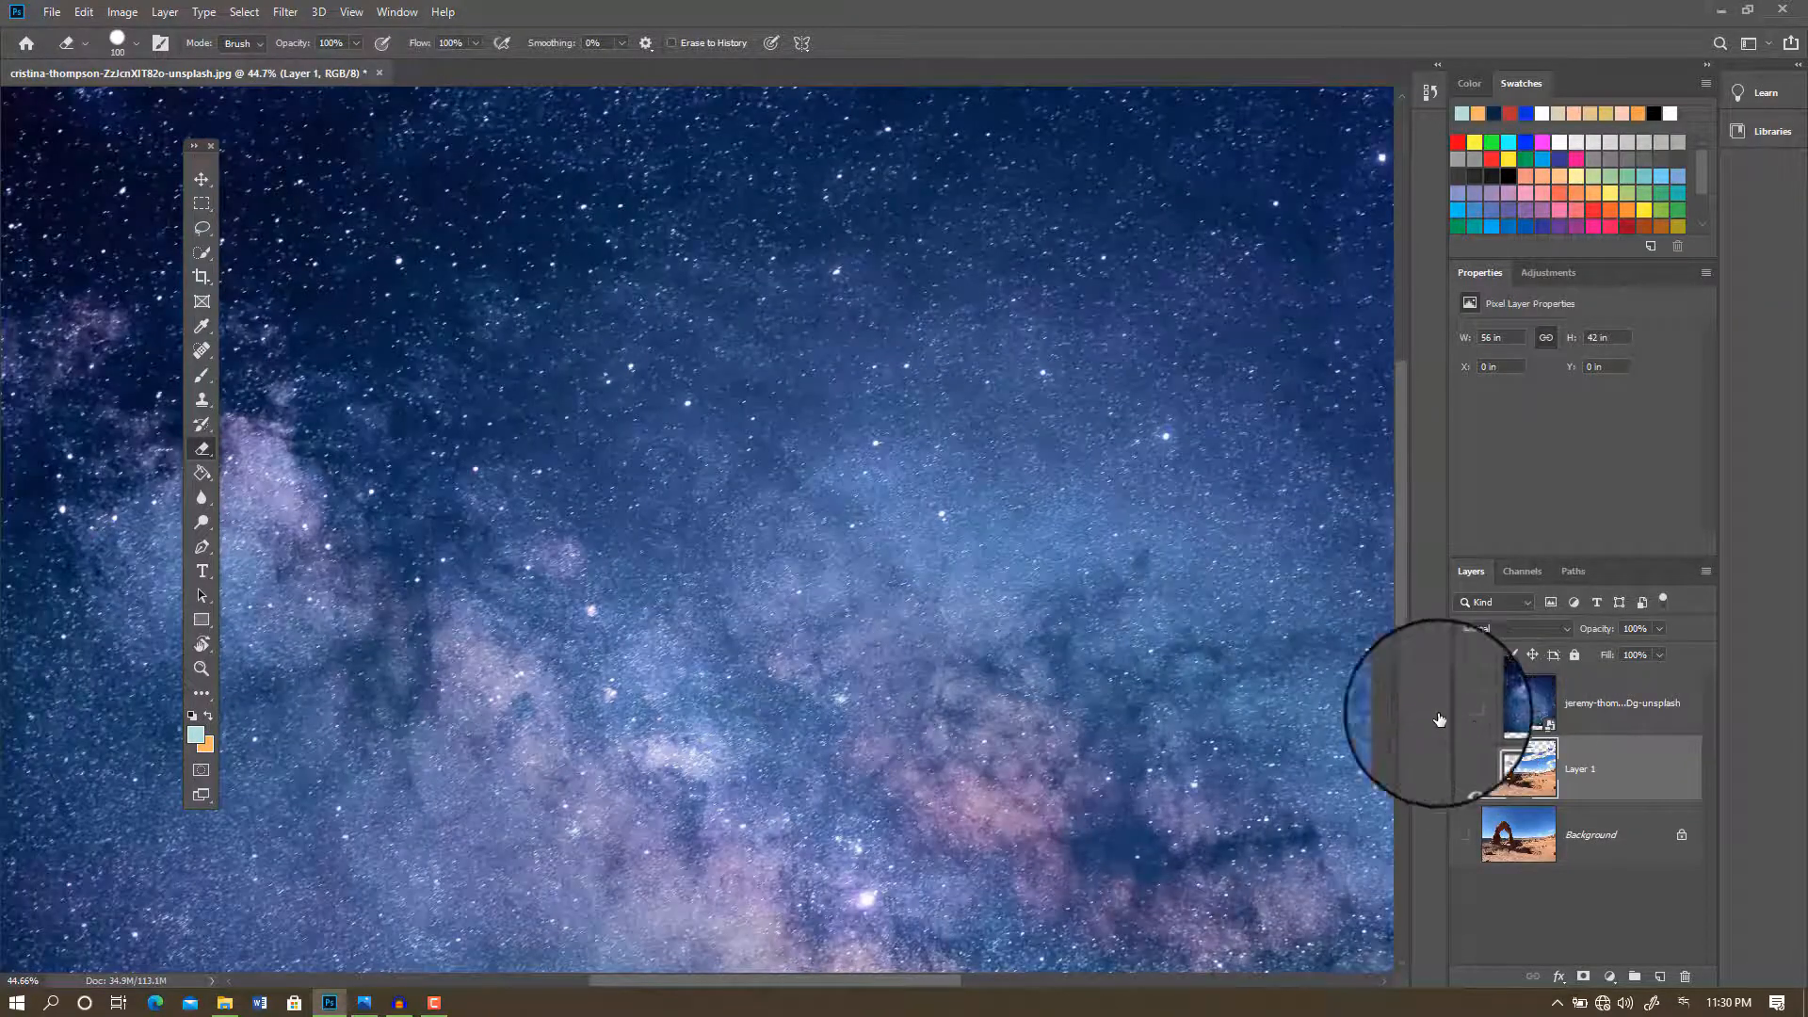
click(1463, 703)
key(ctrl+z)
key(ctrl+z)
key(z)
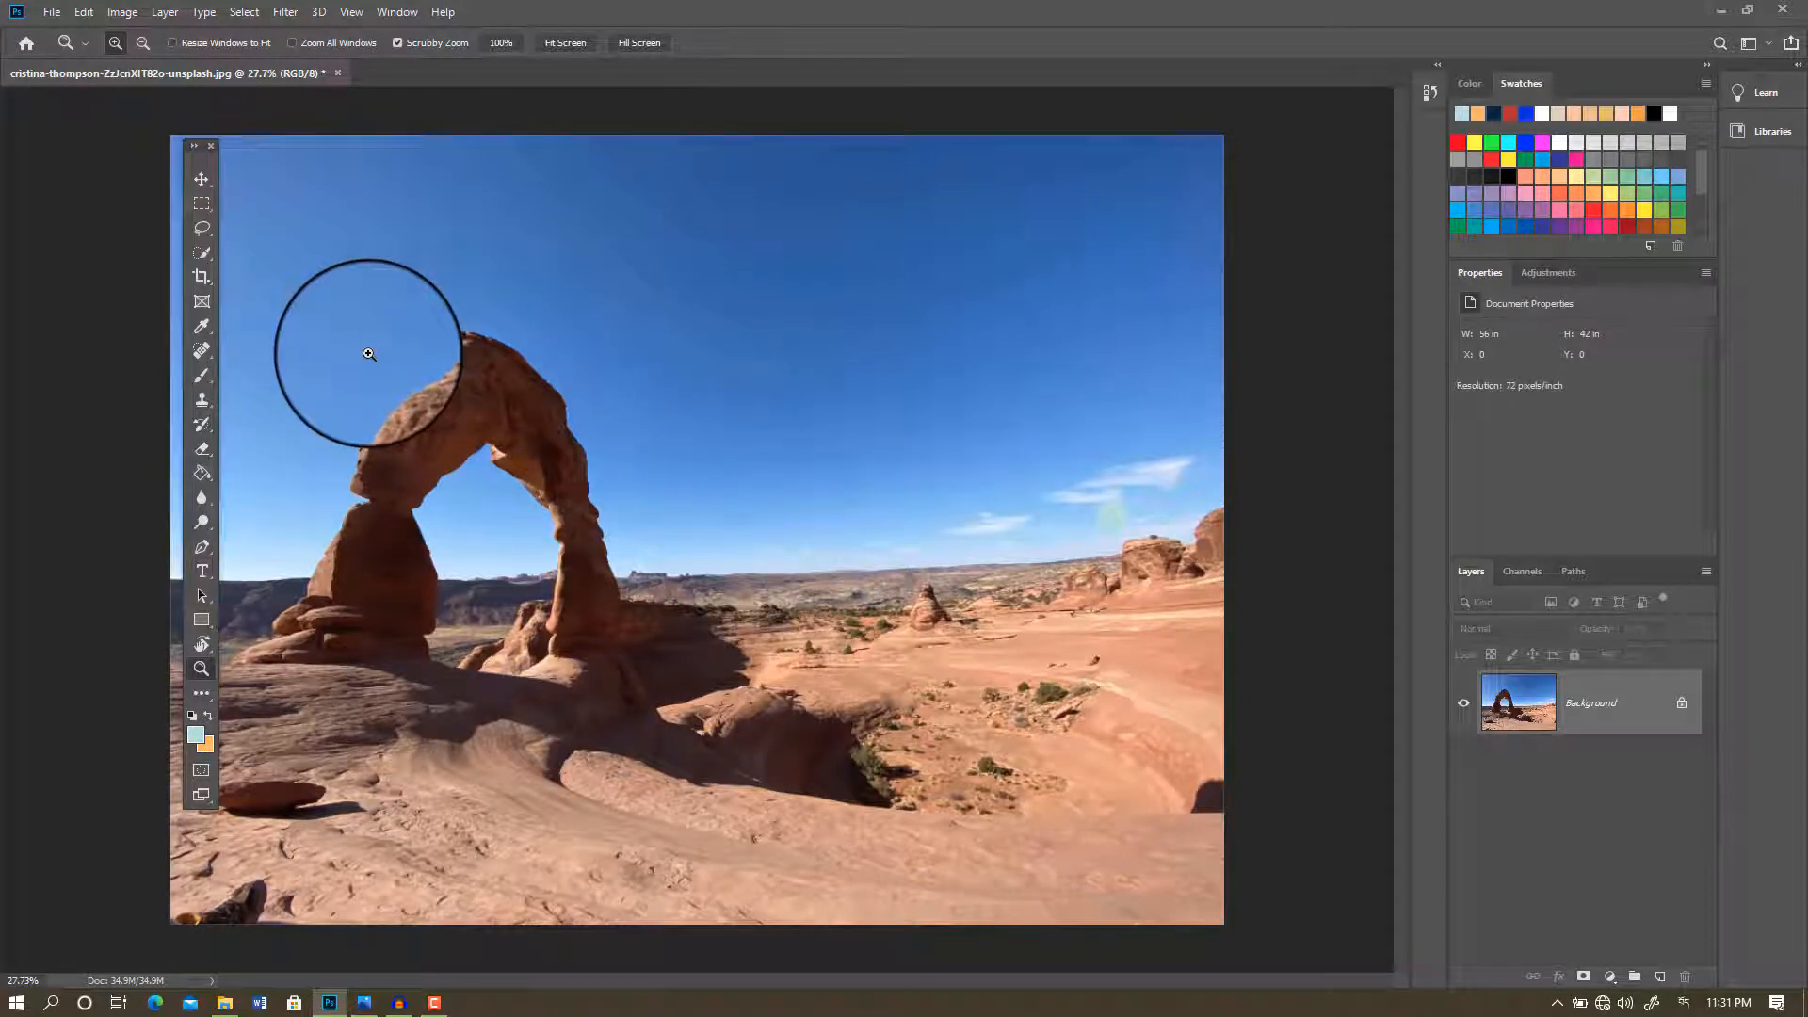
Step: Switch from the Eraser to the Magic Eraser tool
right_click(196, 449)
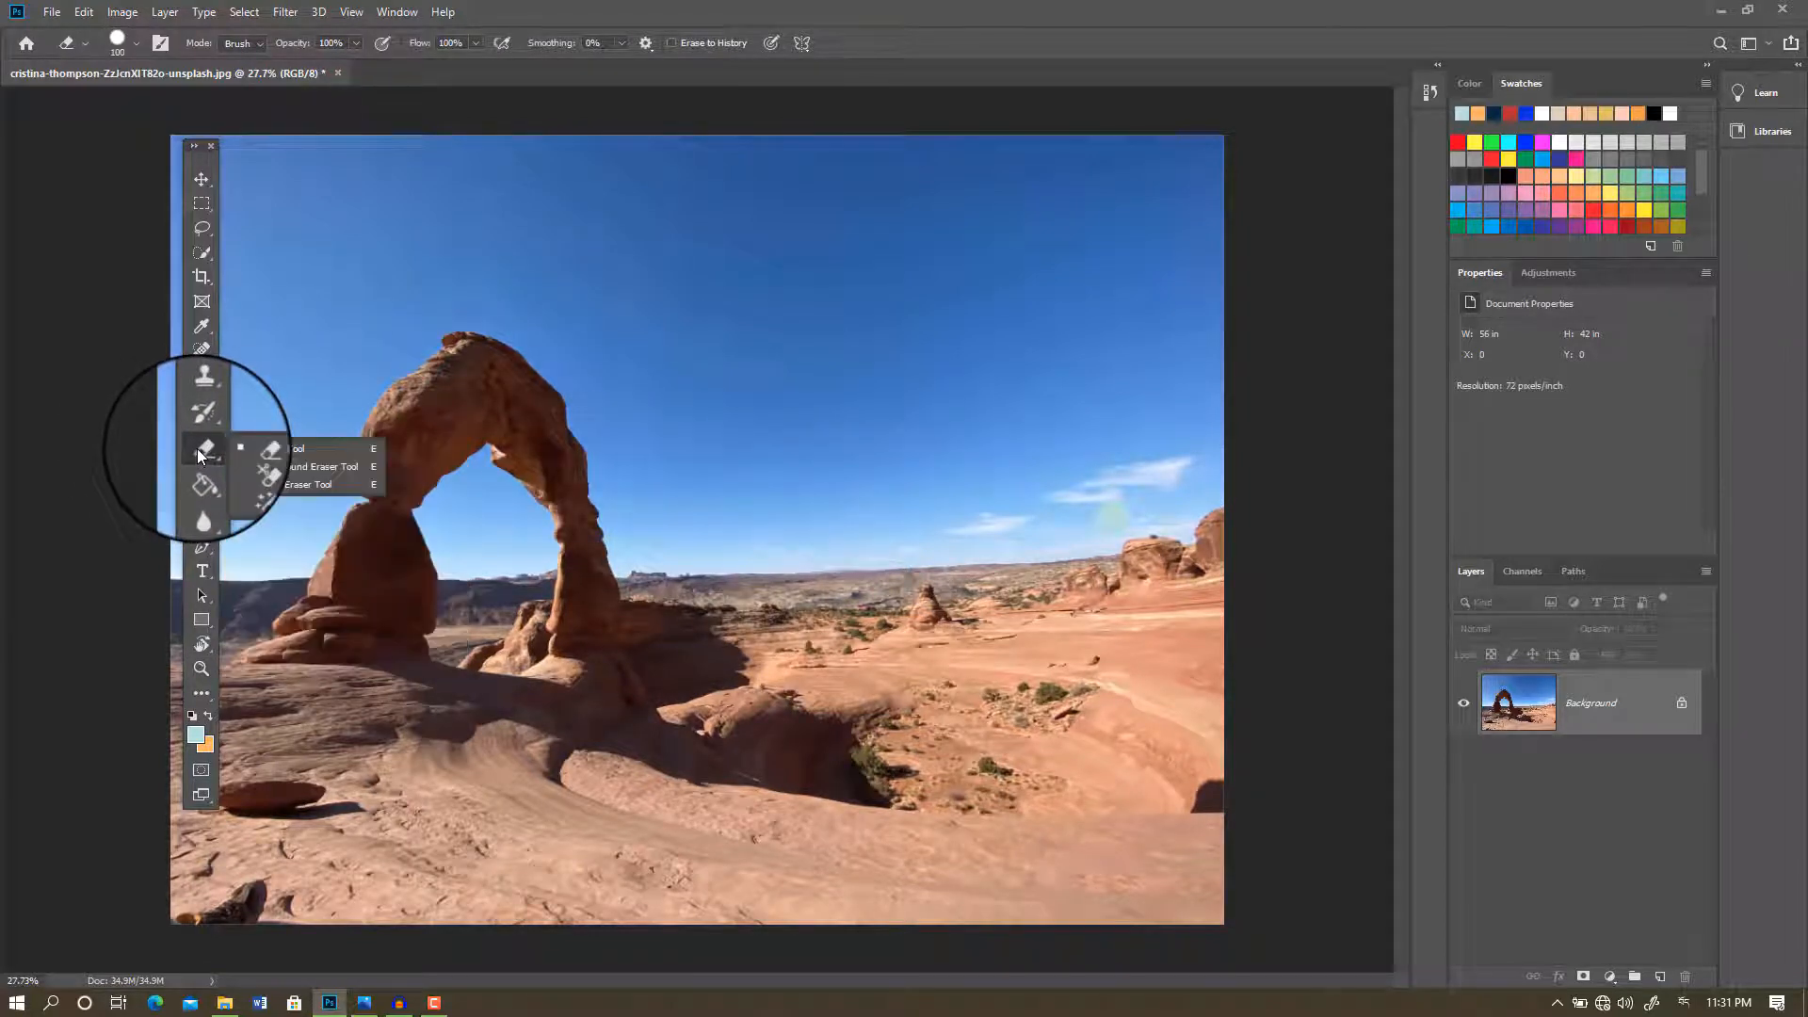
click(312, 484)
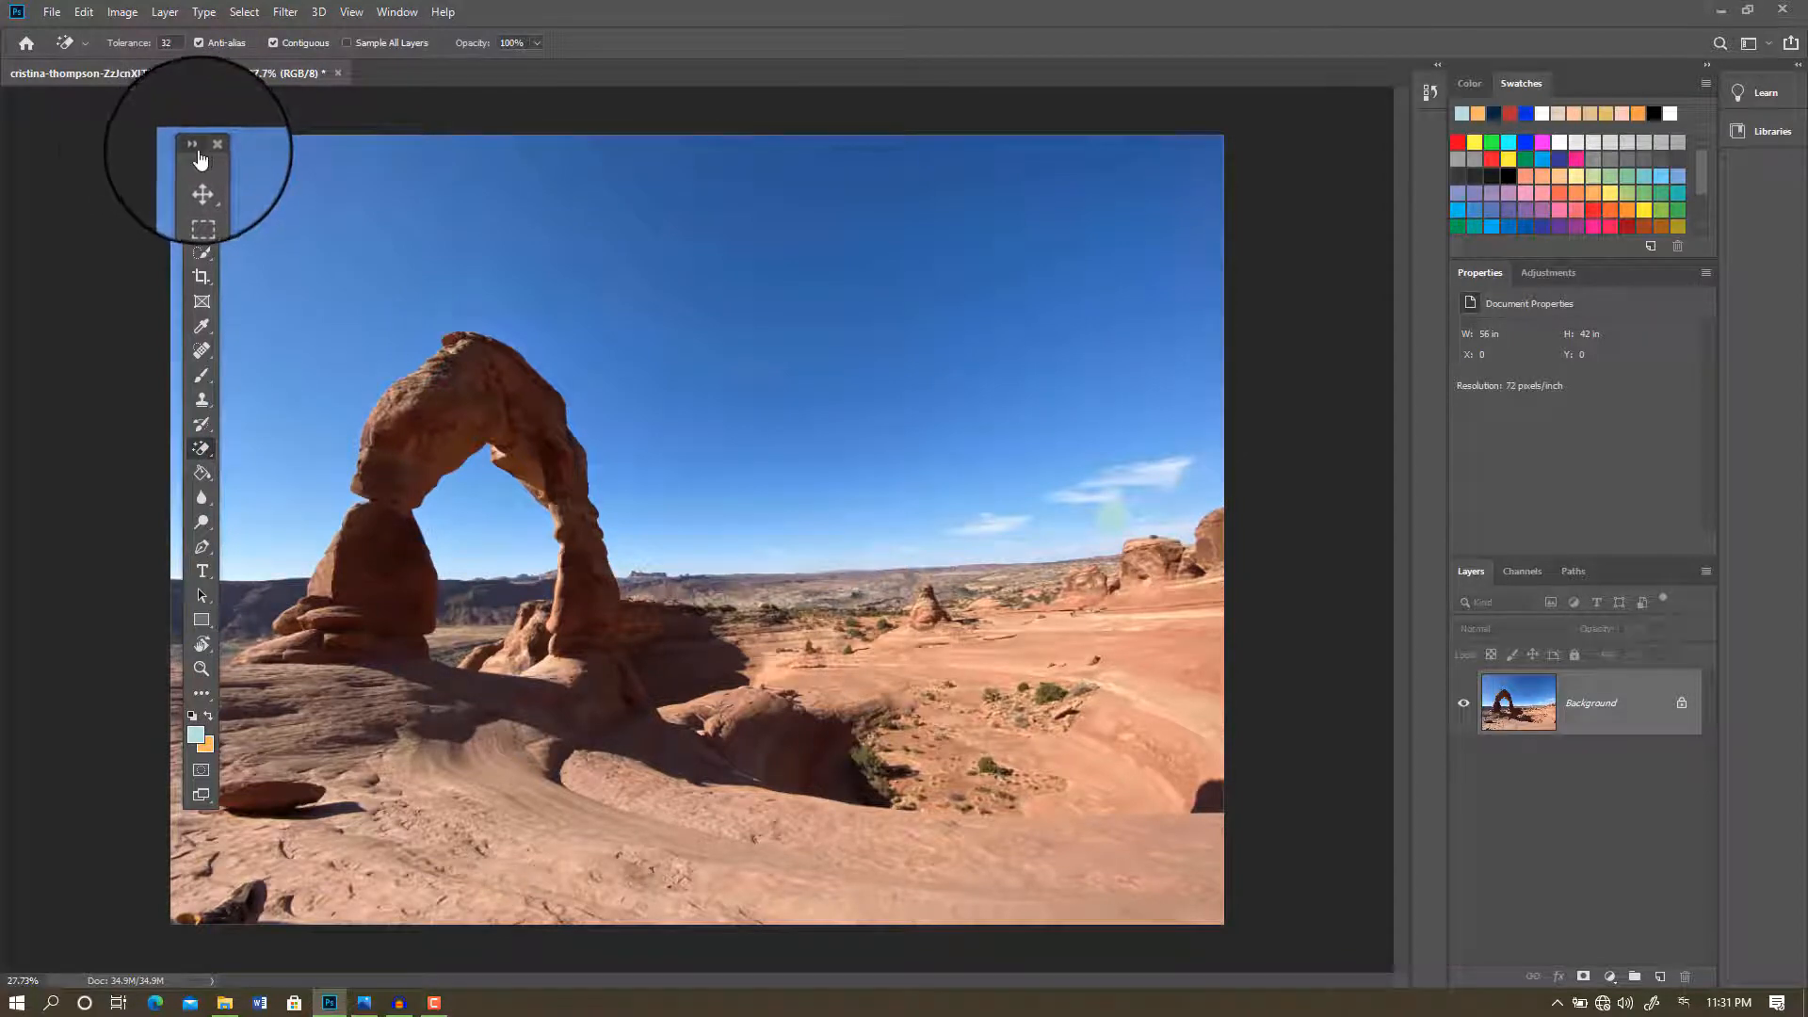
Step: Move the floating tool palette off the photo and select the Magic Eraser tool
drag(196, 140, 121, 145)
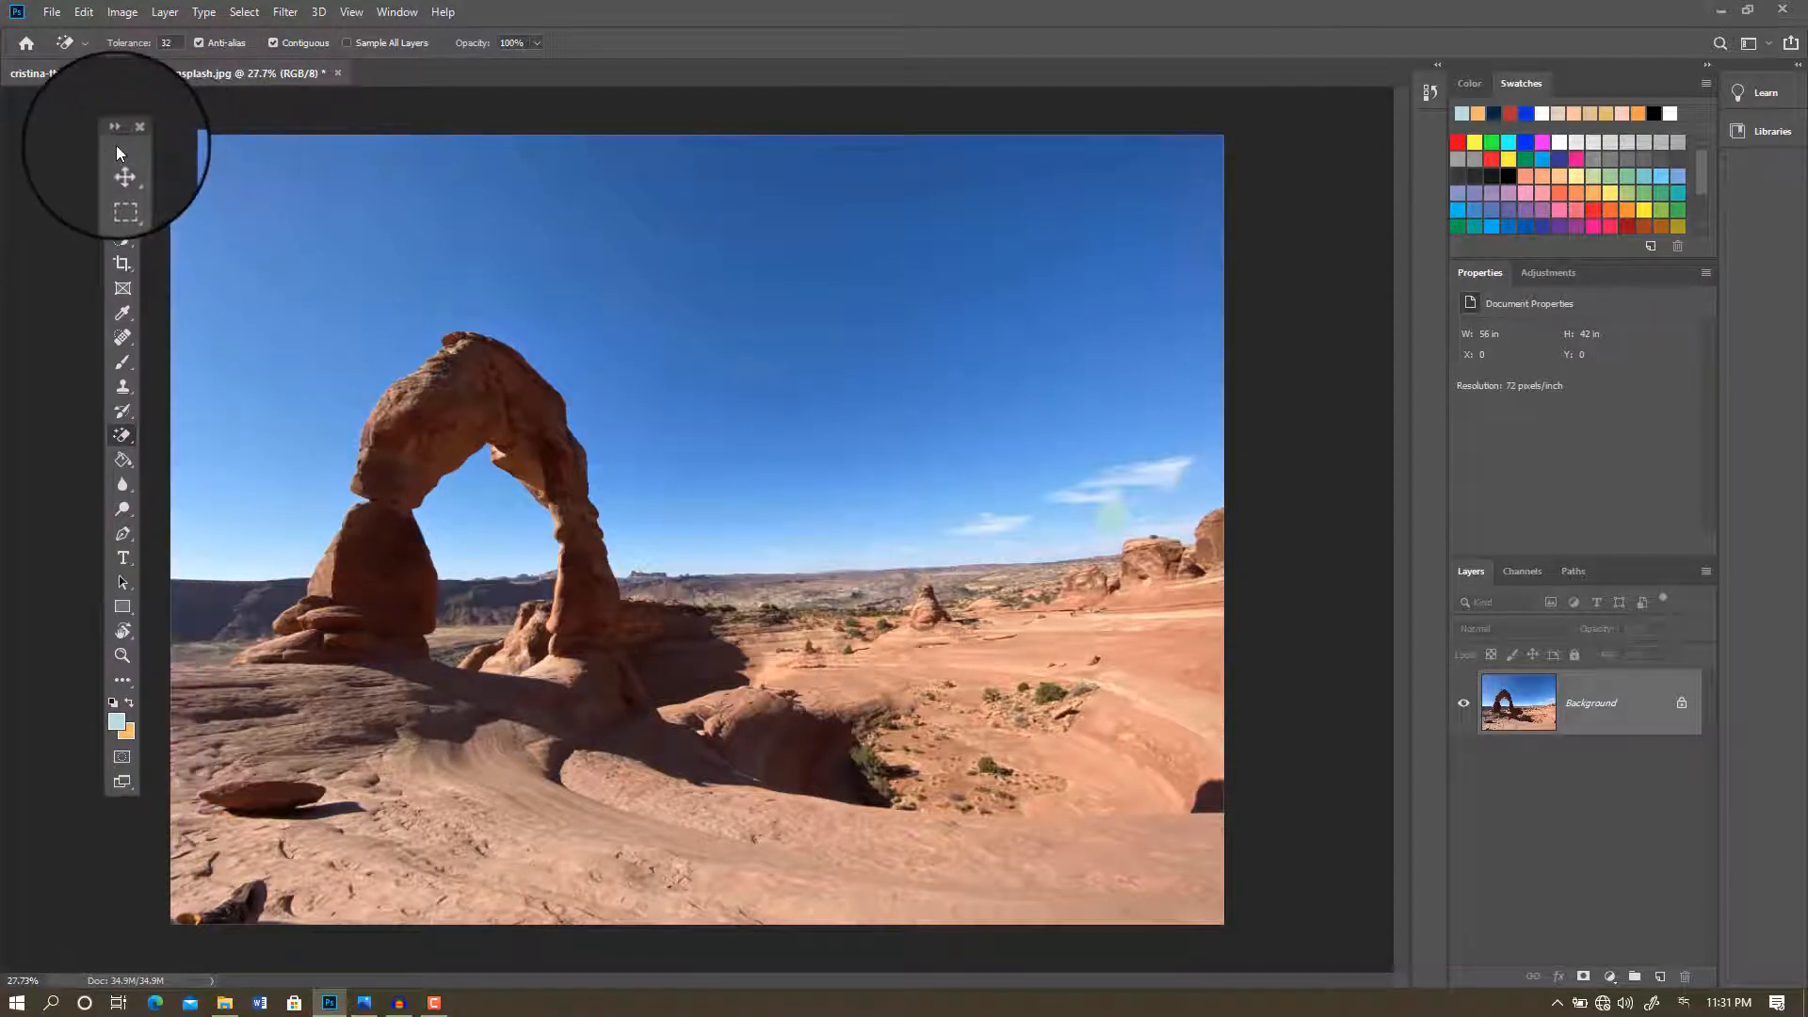
right_click(120, 432)
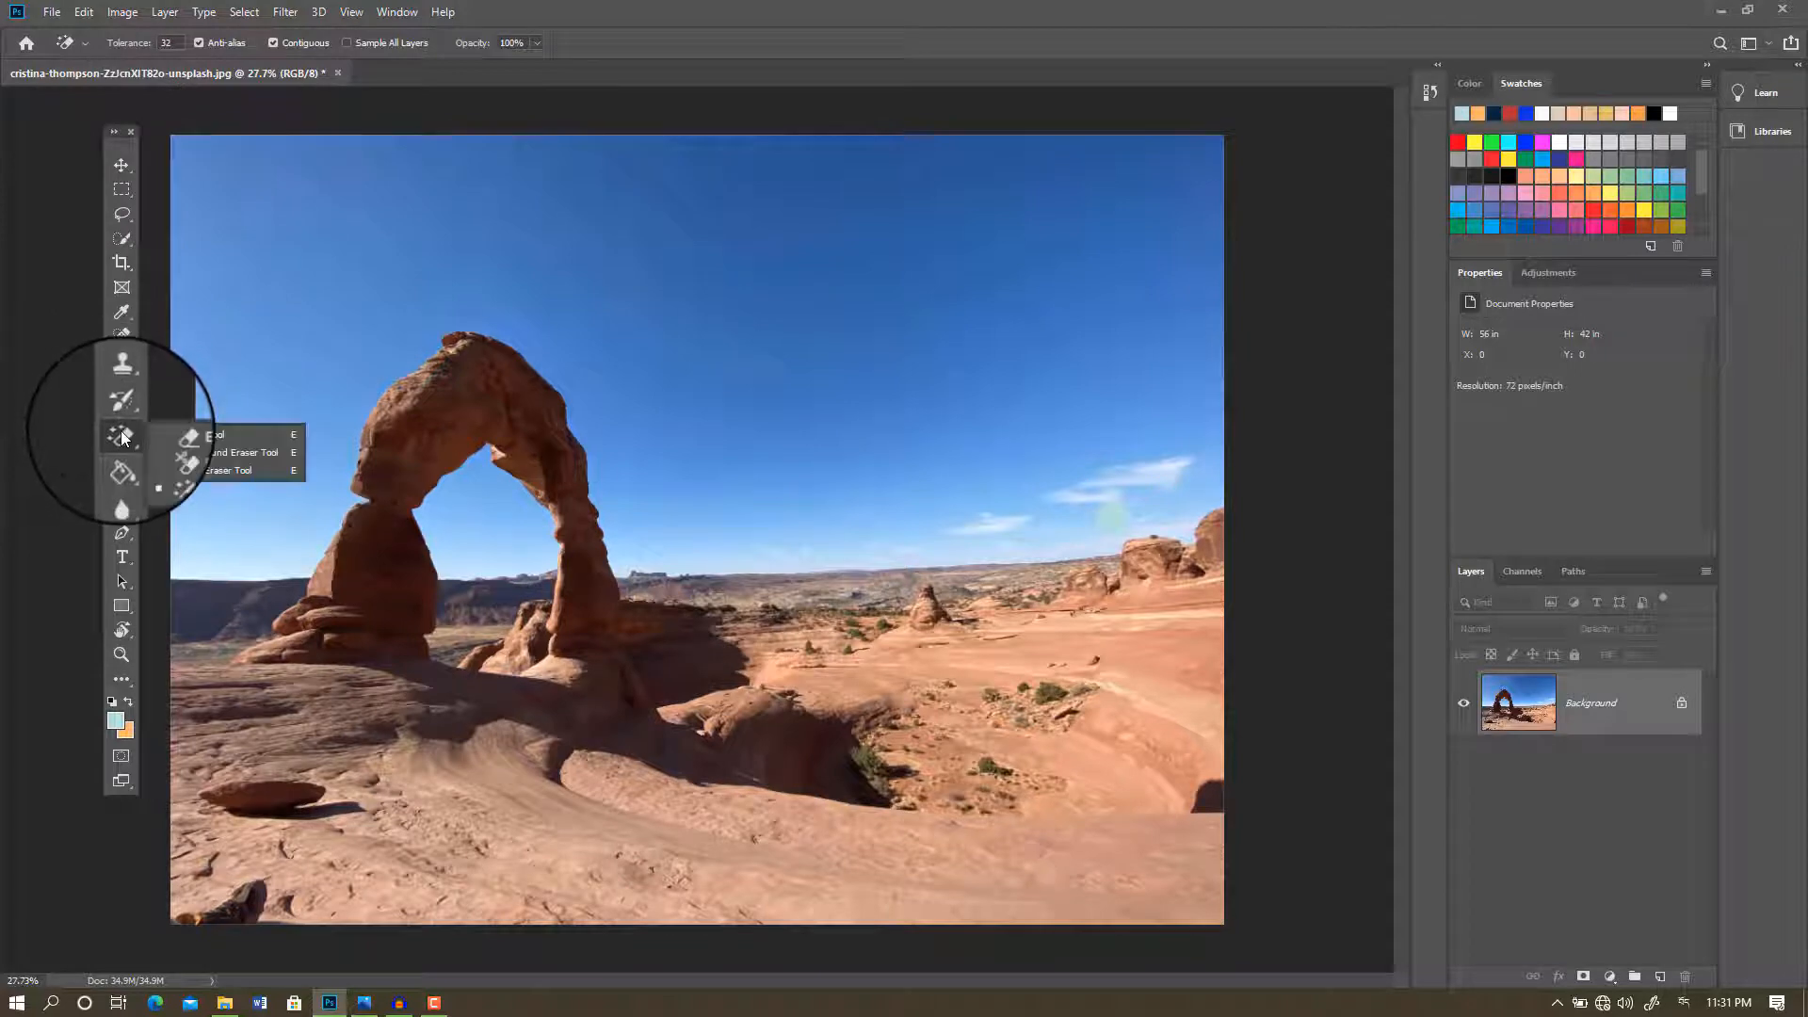
click(202, 470)
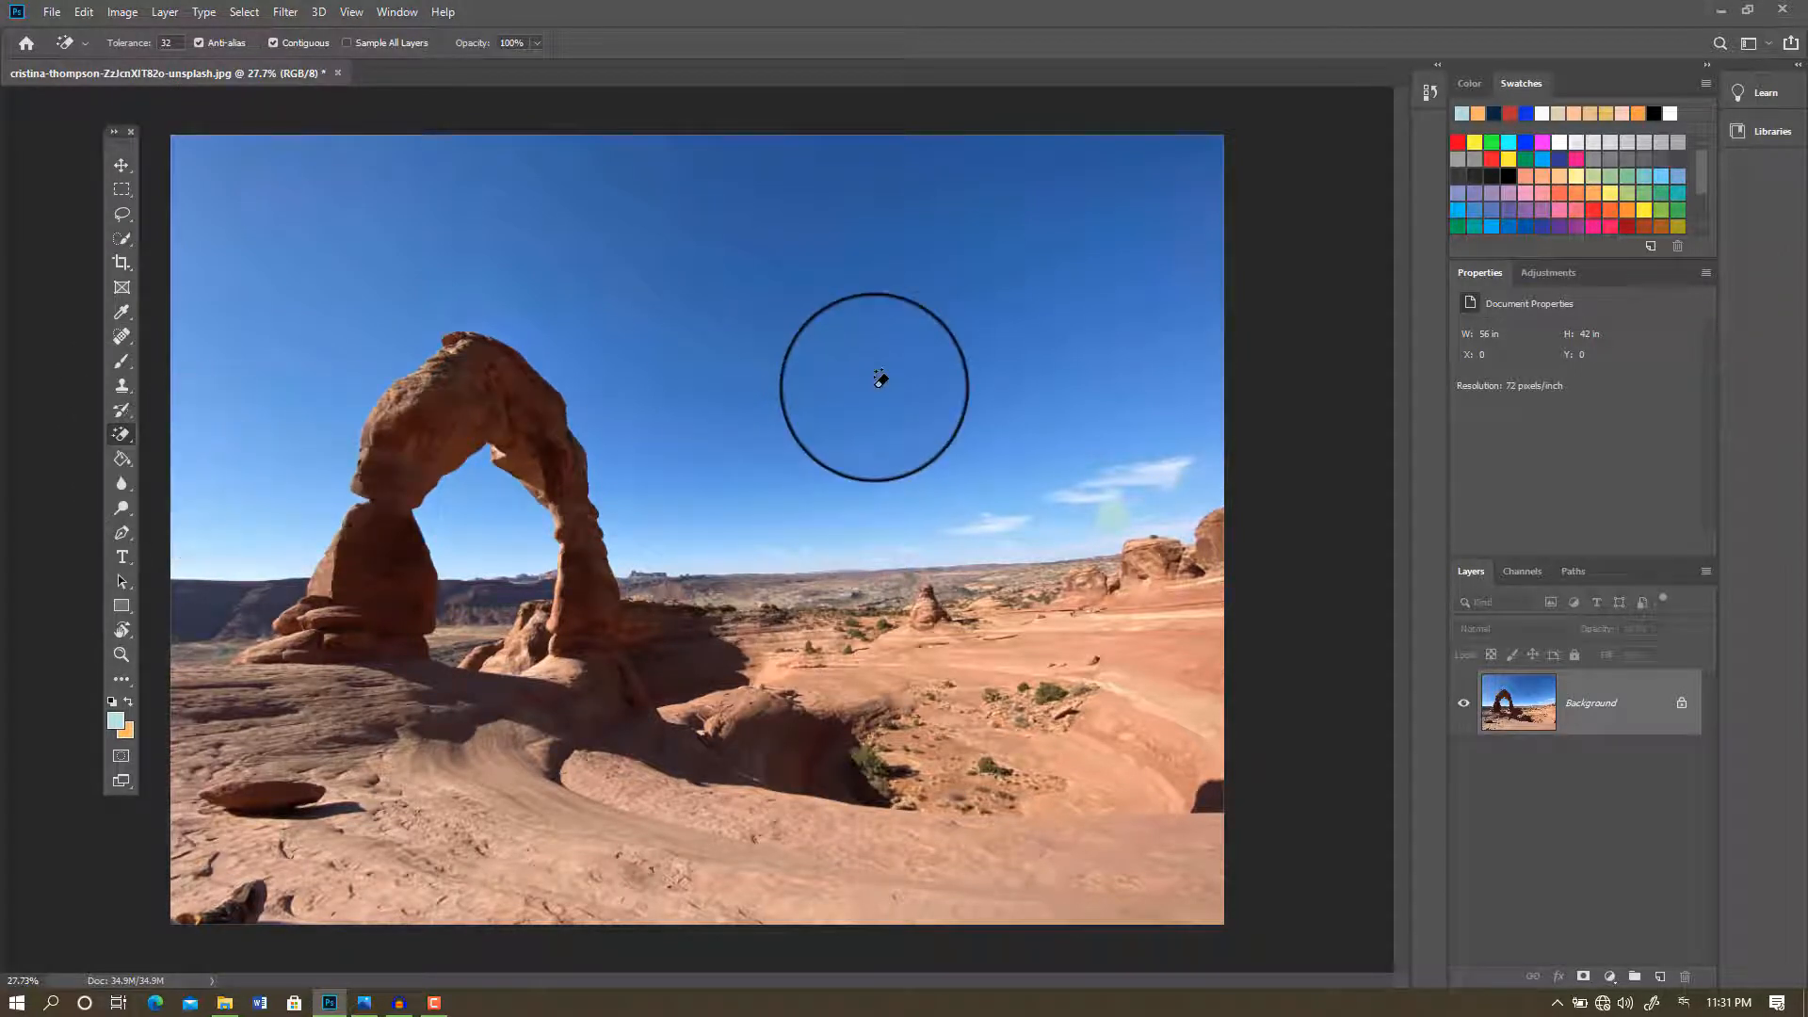
click(129, 243)
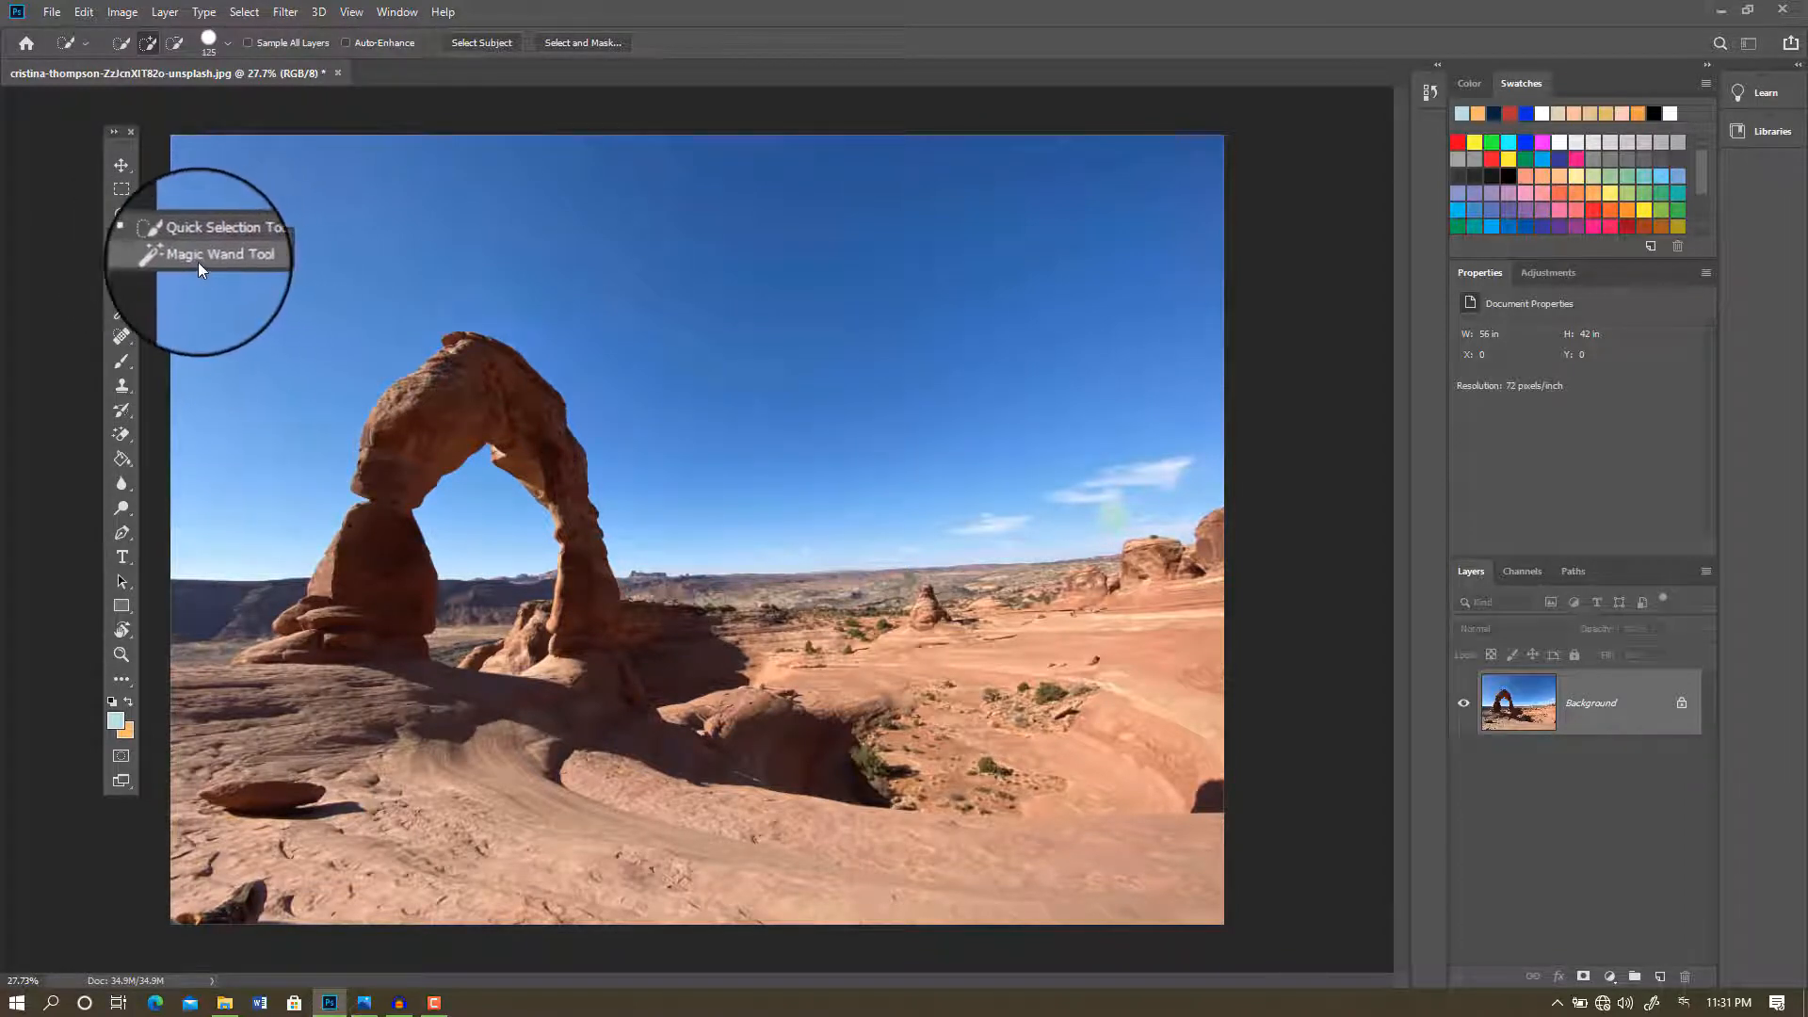
click(120, 434)
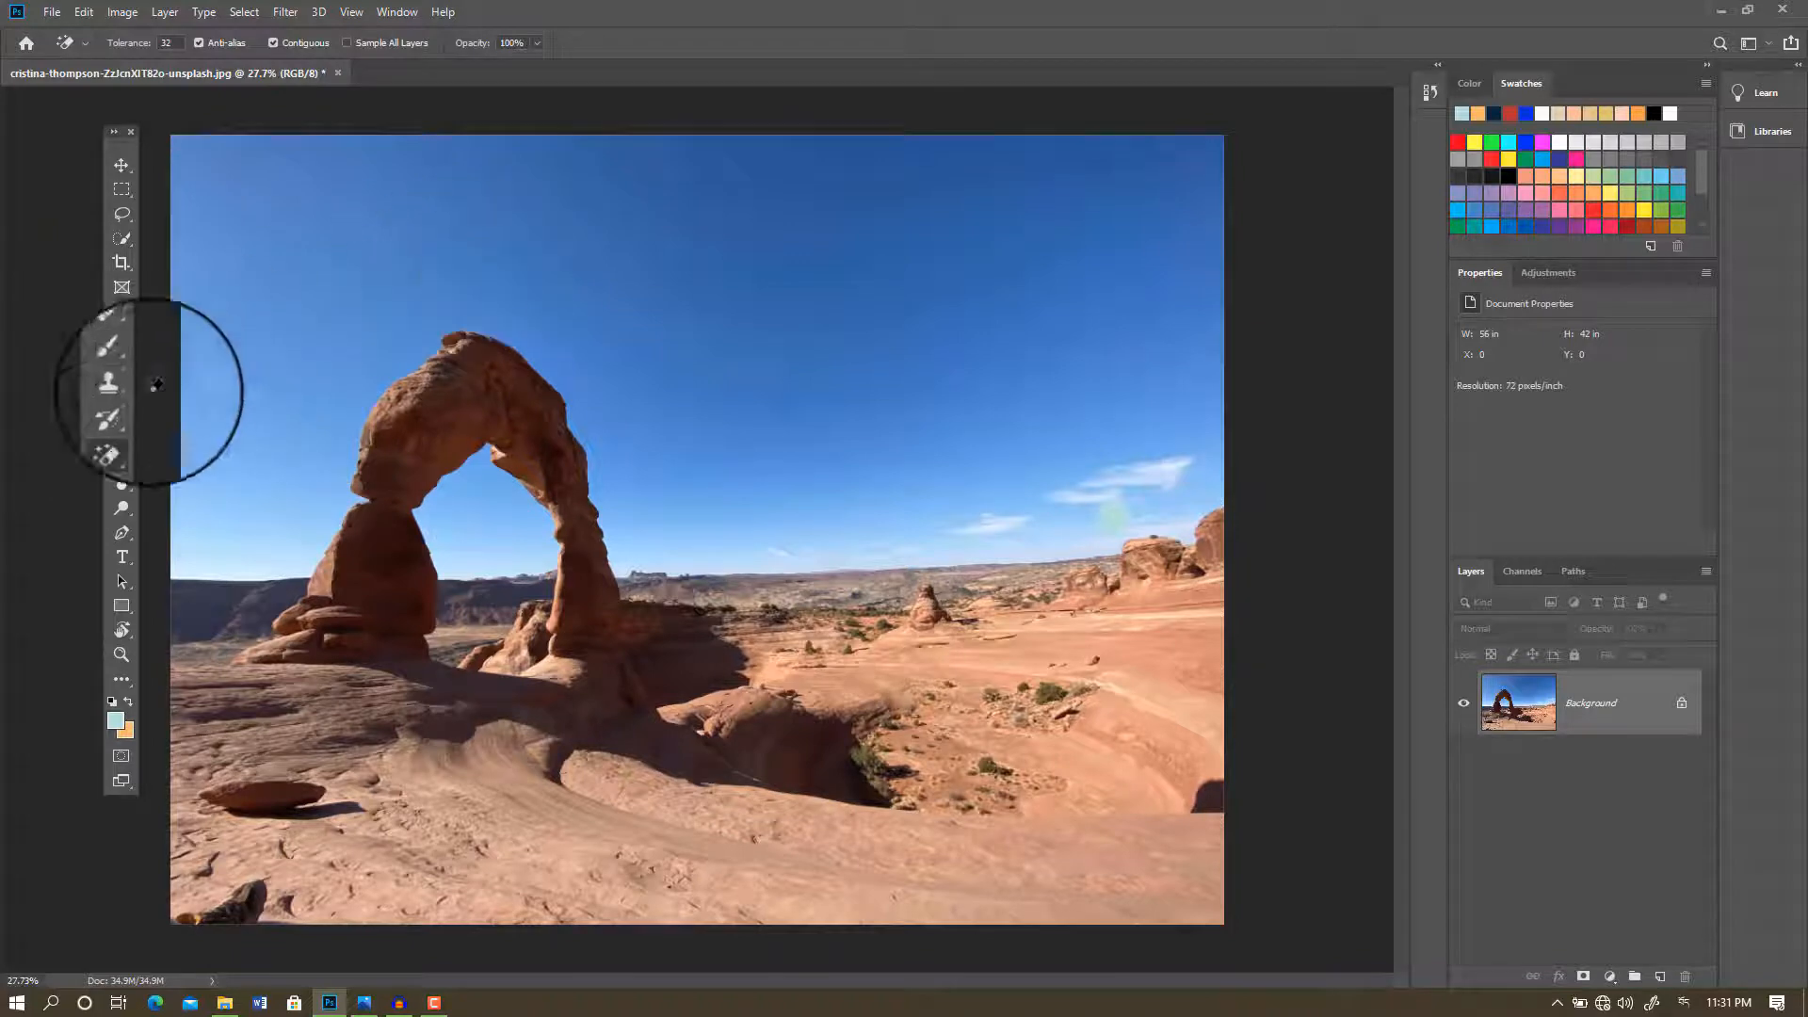
right_click(121, 434)
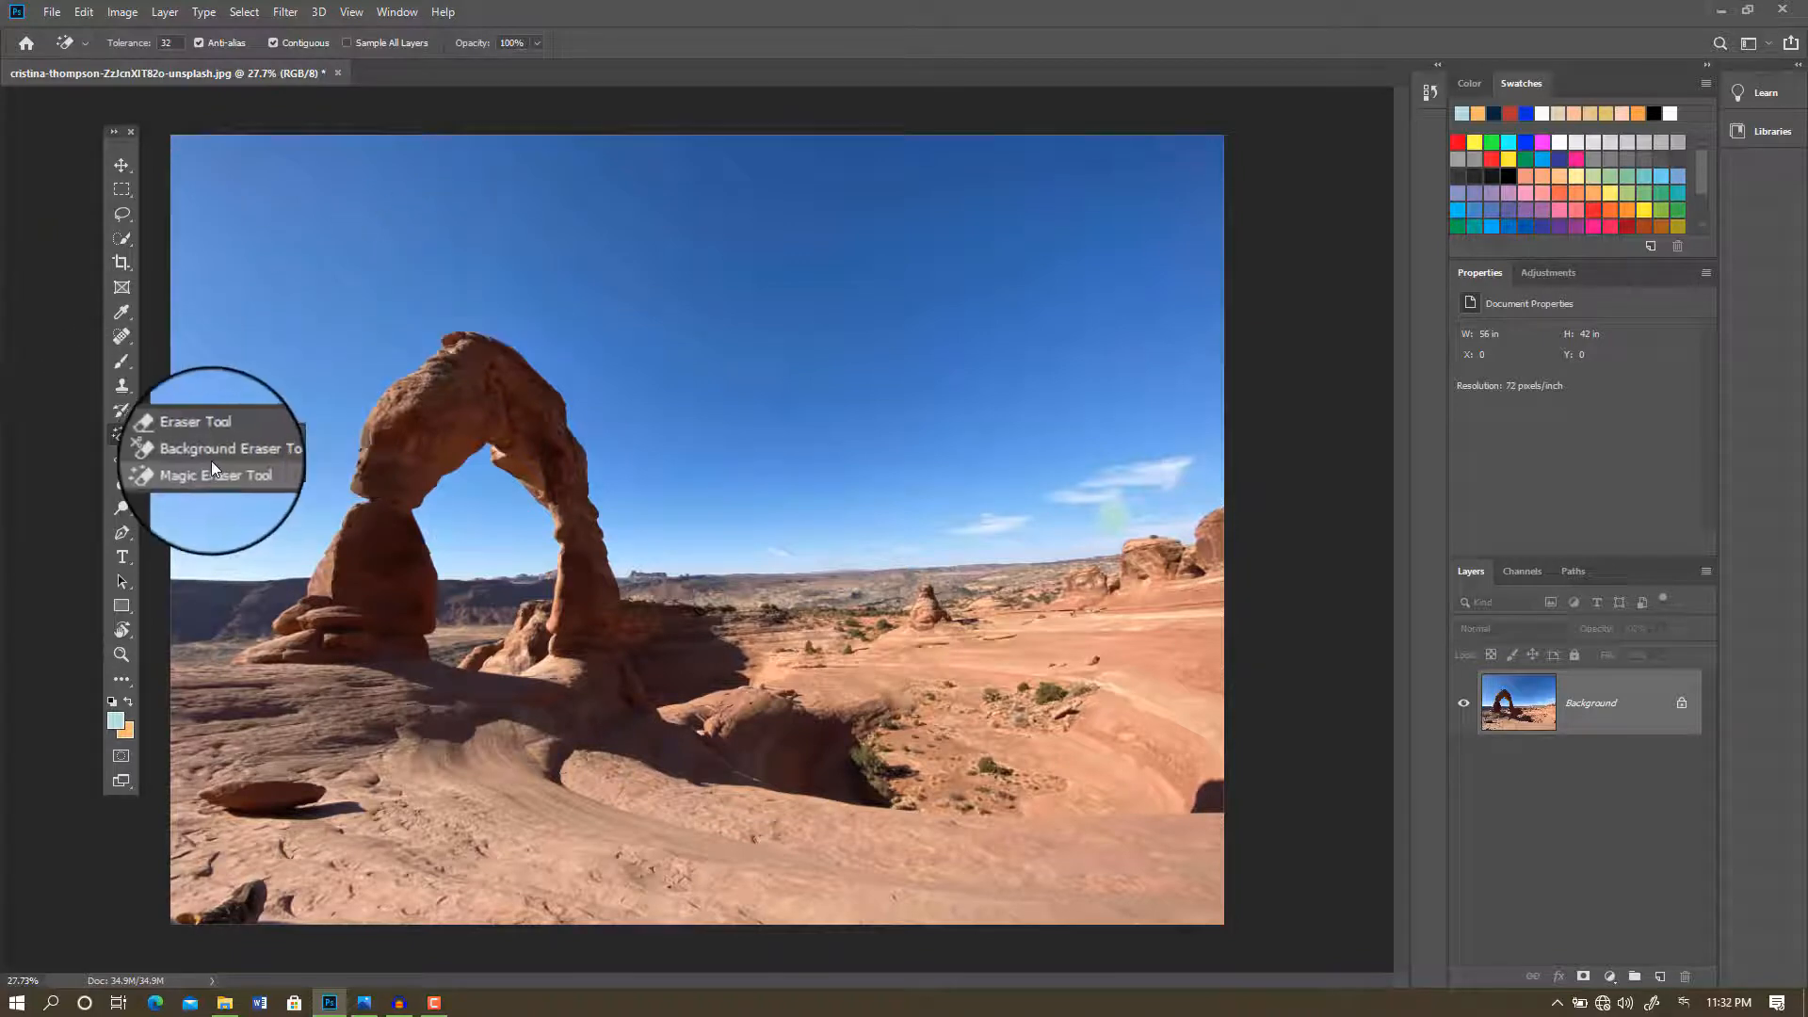
click(204, 473)
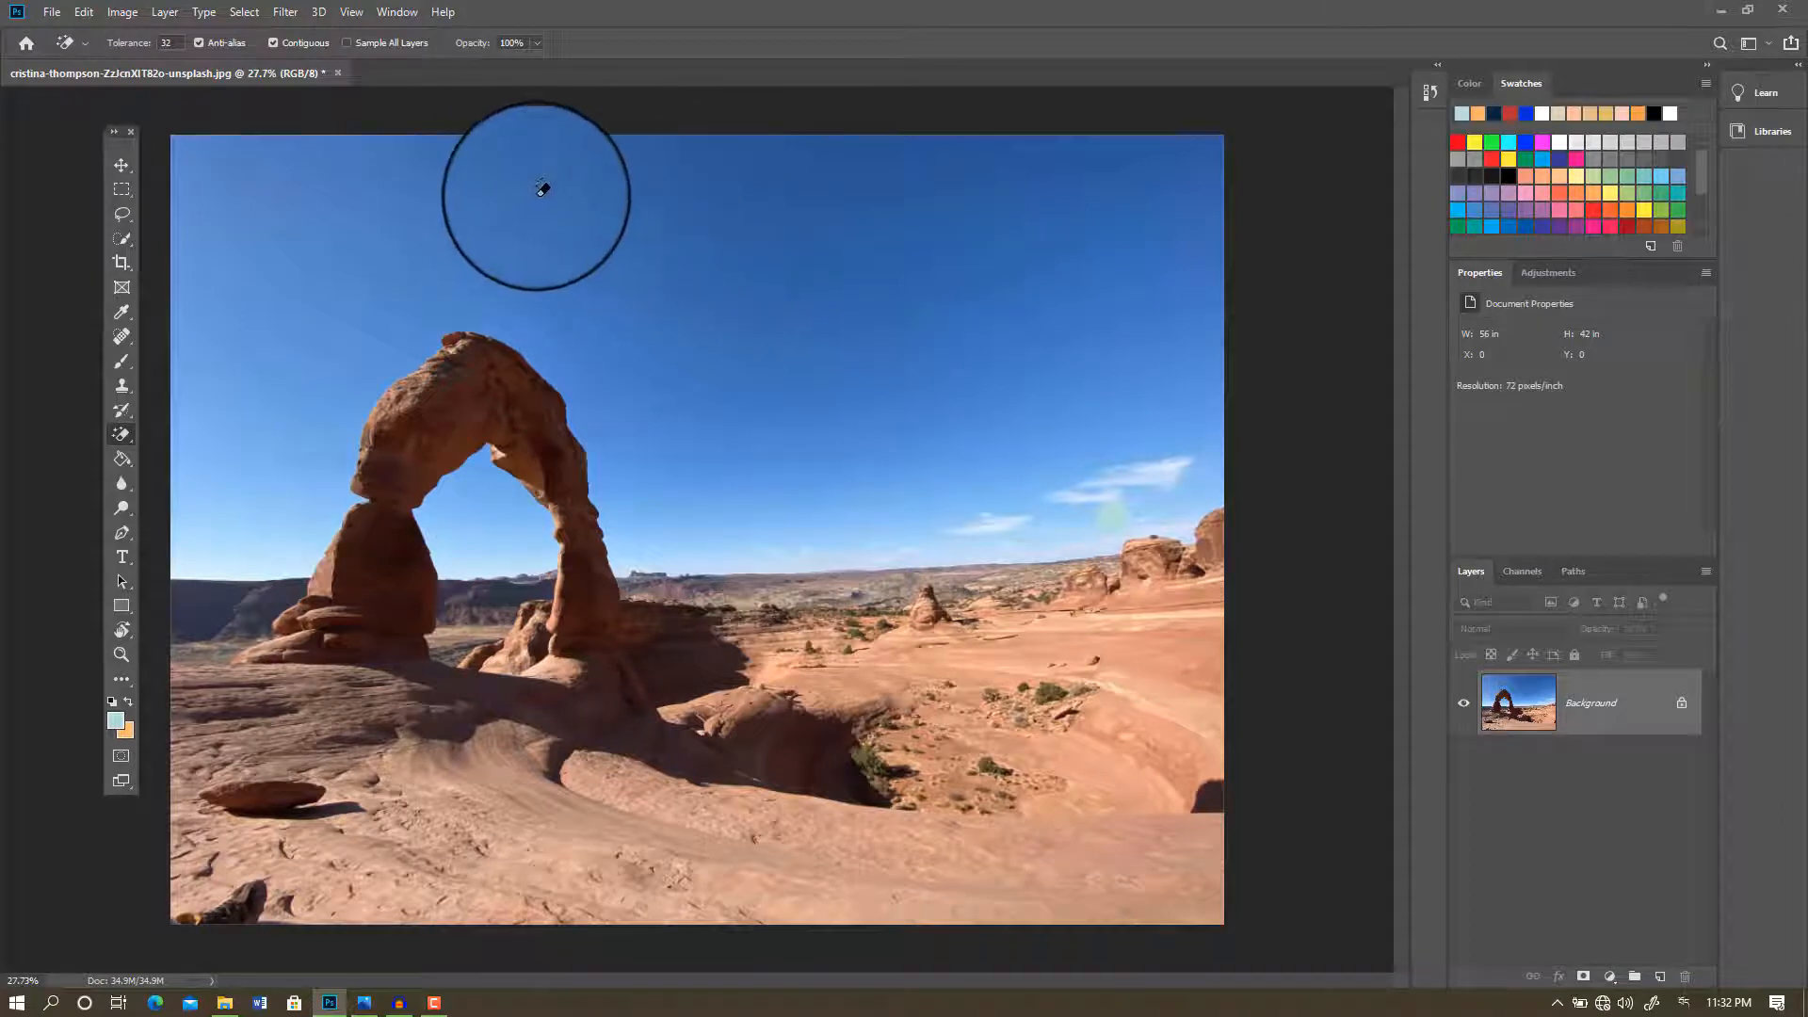
Step: Erase the upper sky and the sky down to the horizon beside the arch's outer left side with the Magic Eraser
click(585, 189)
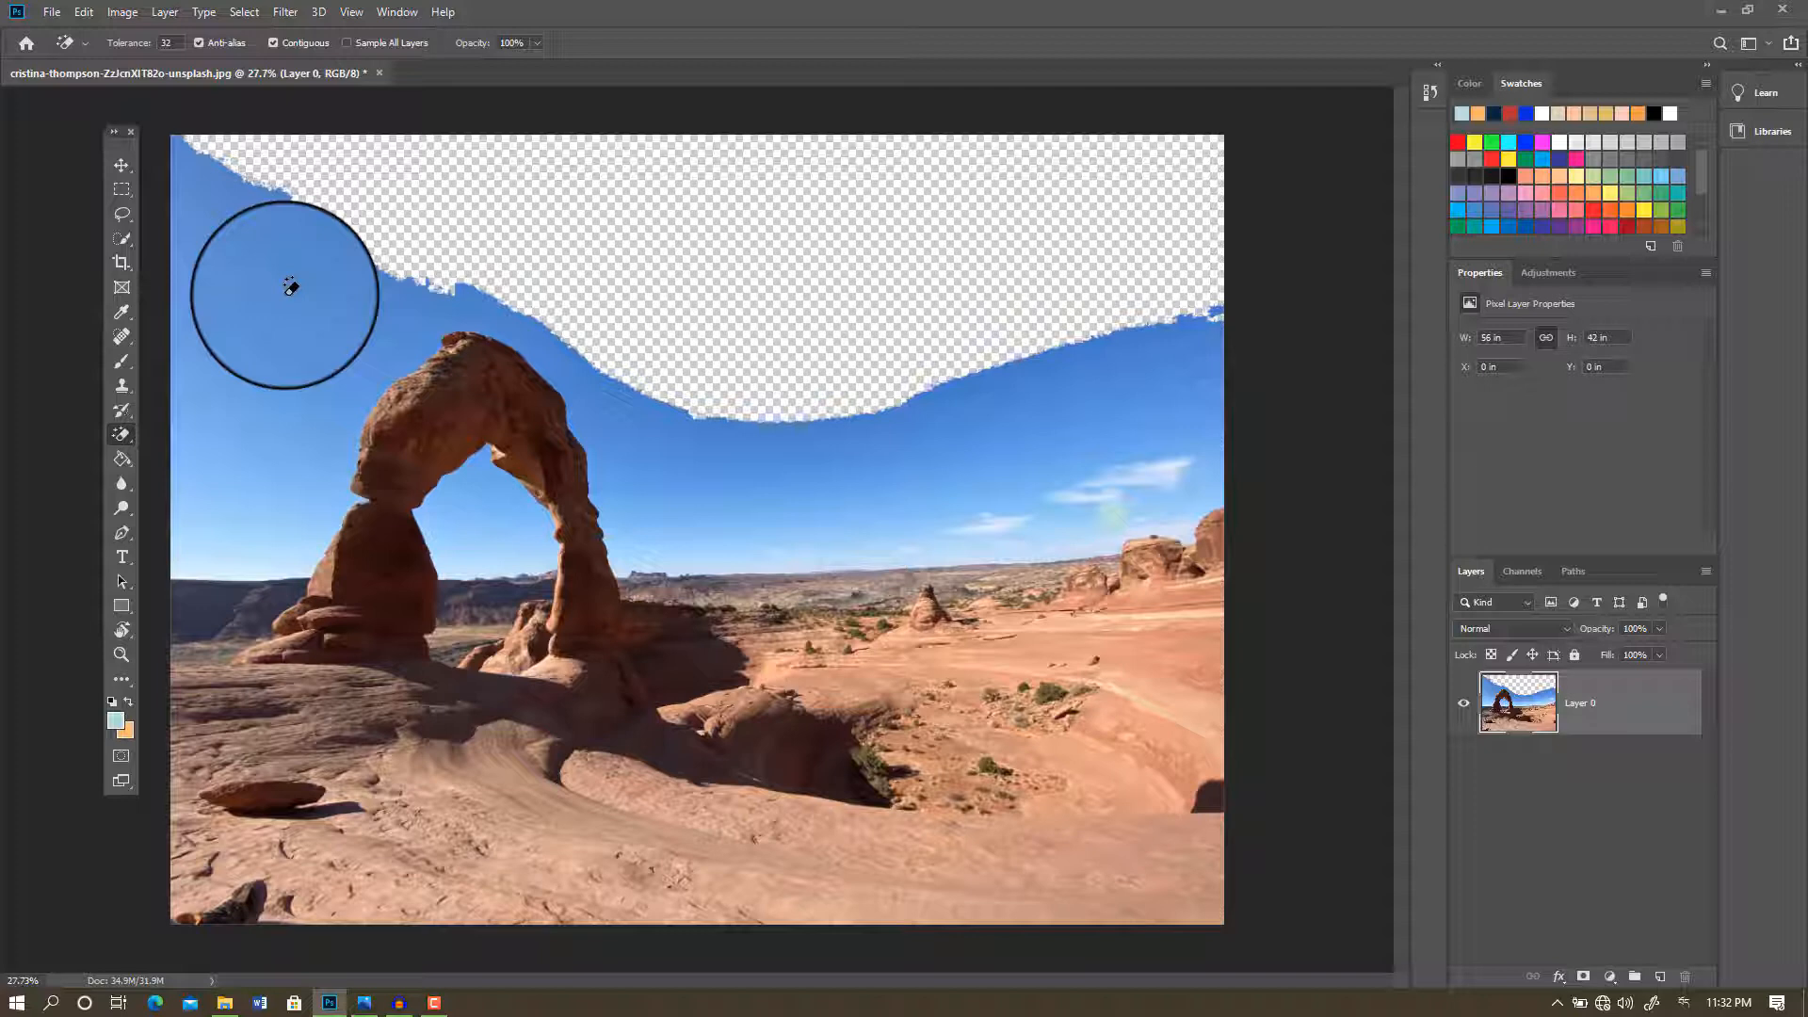
click(290, 286)
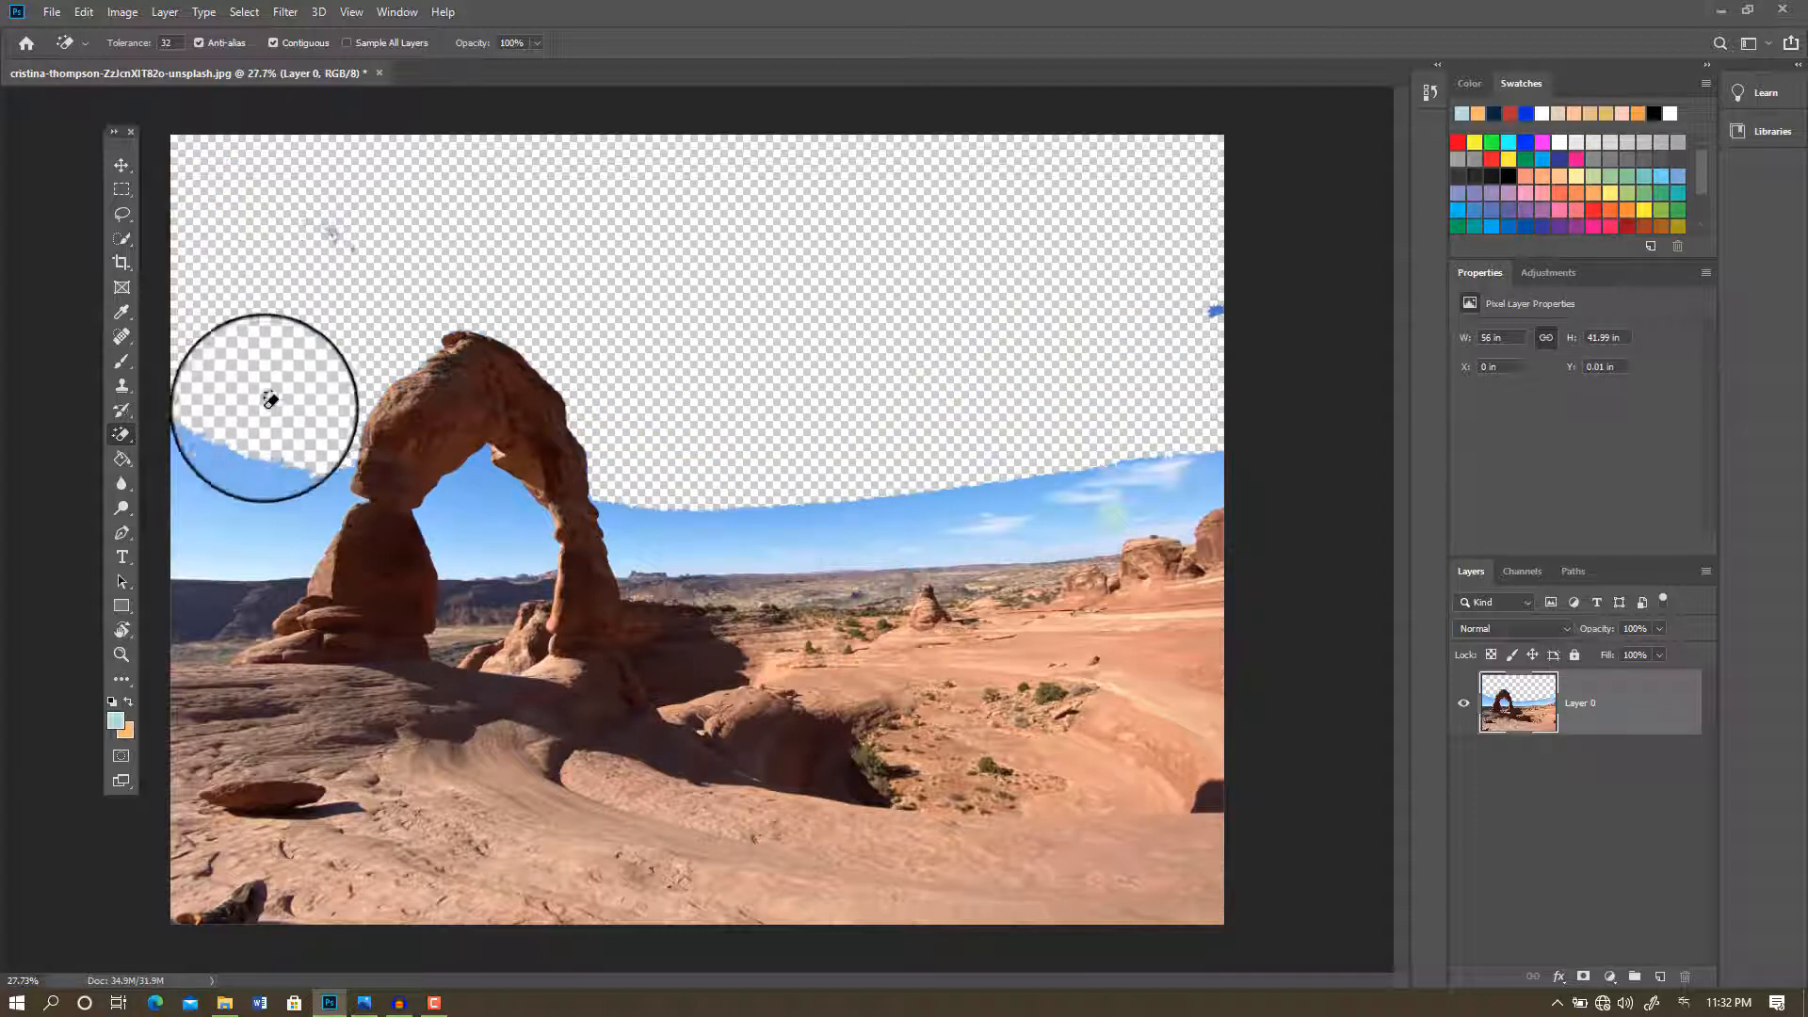
click(222, 555)
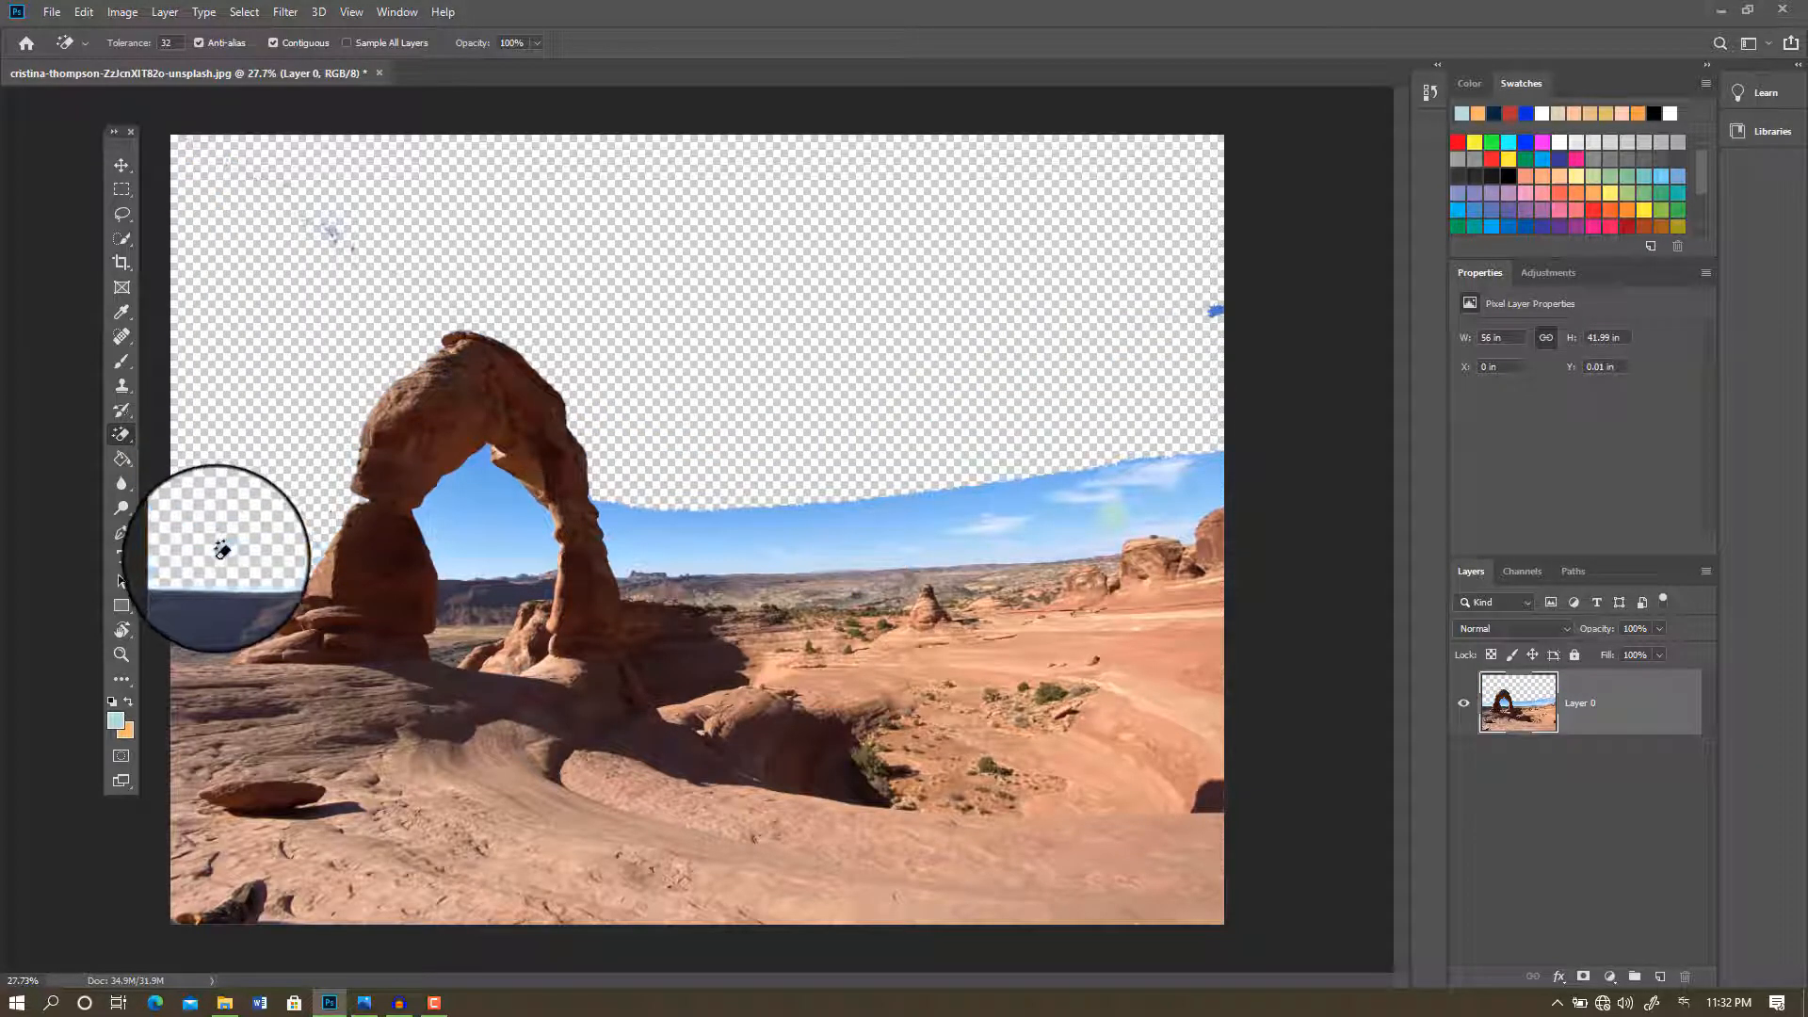
Step: Erase all the sky visible through the arch opening with the Magic Eraser
click(461, 519)
click(471, 566)
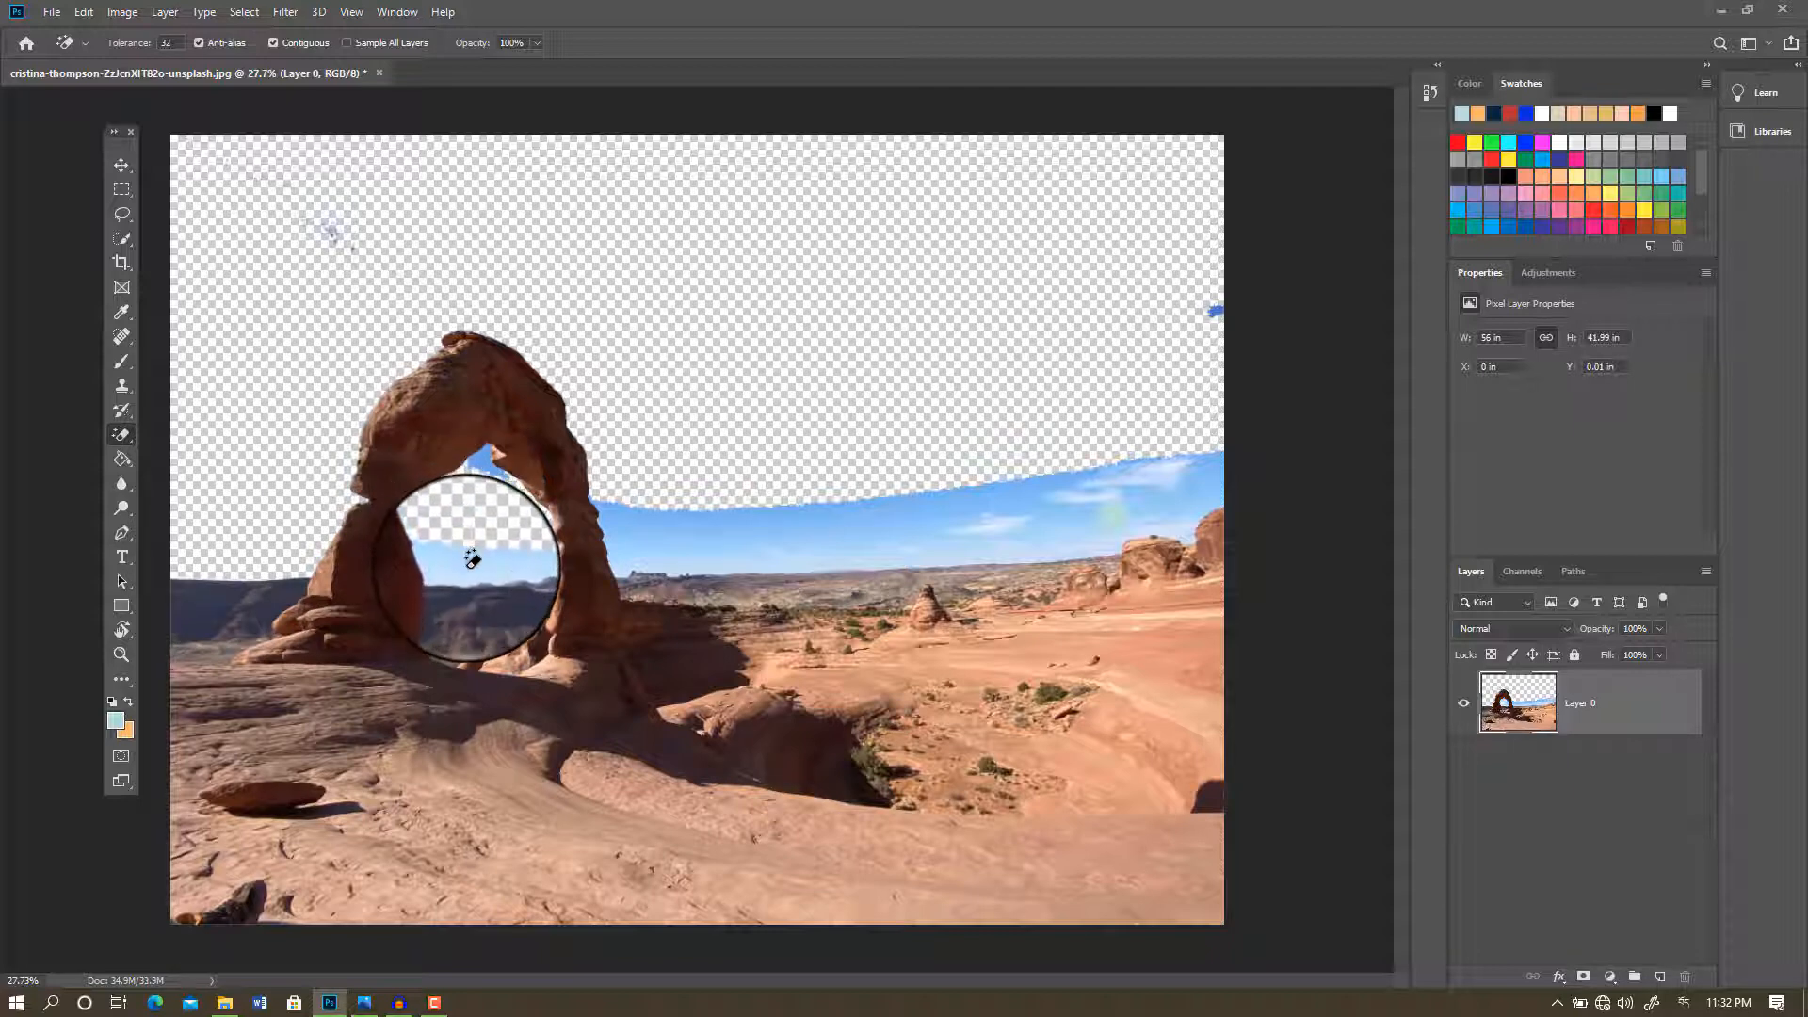
click(487, 459)
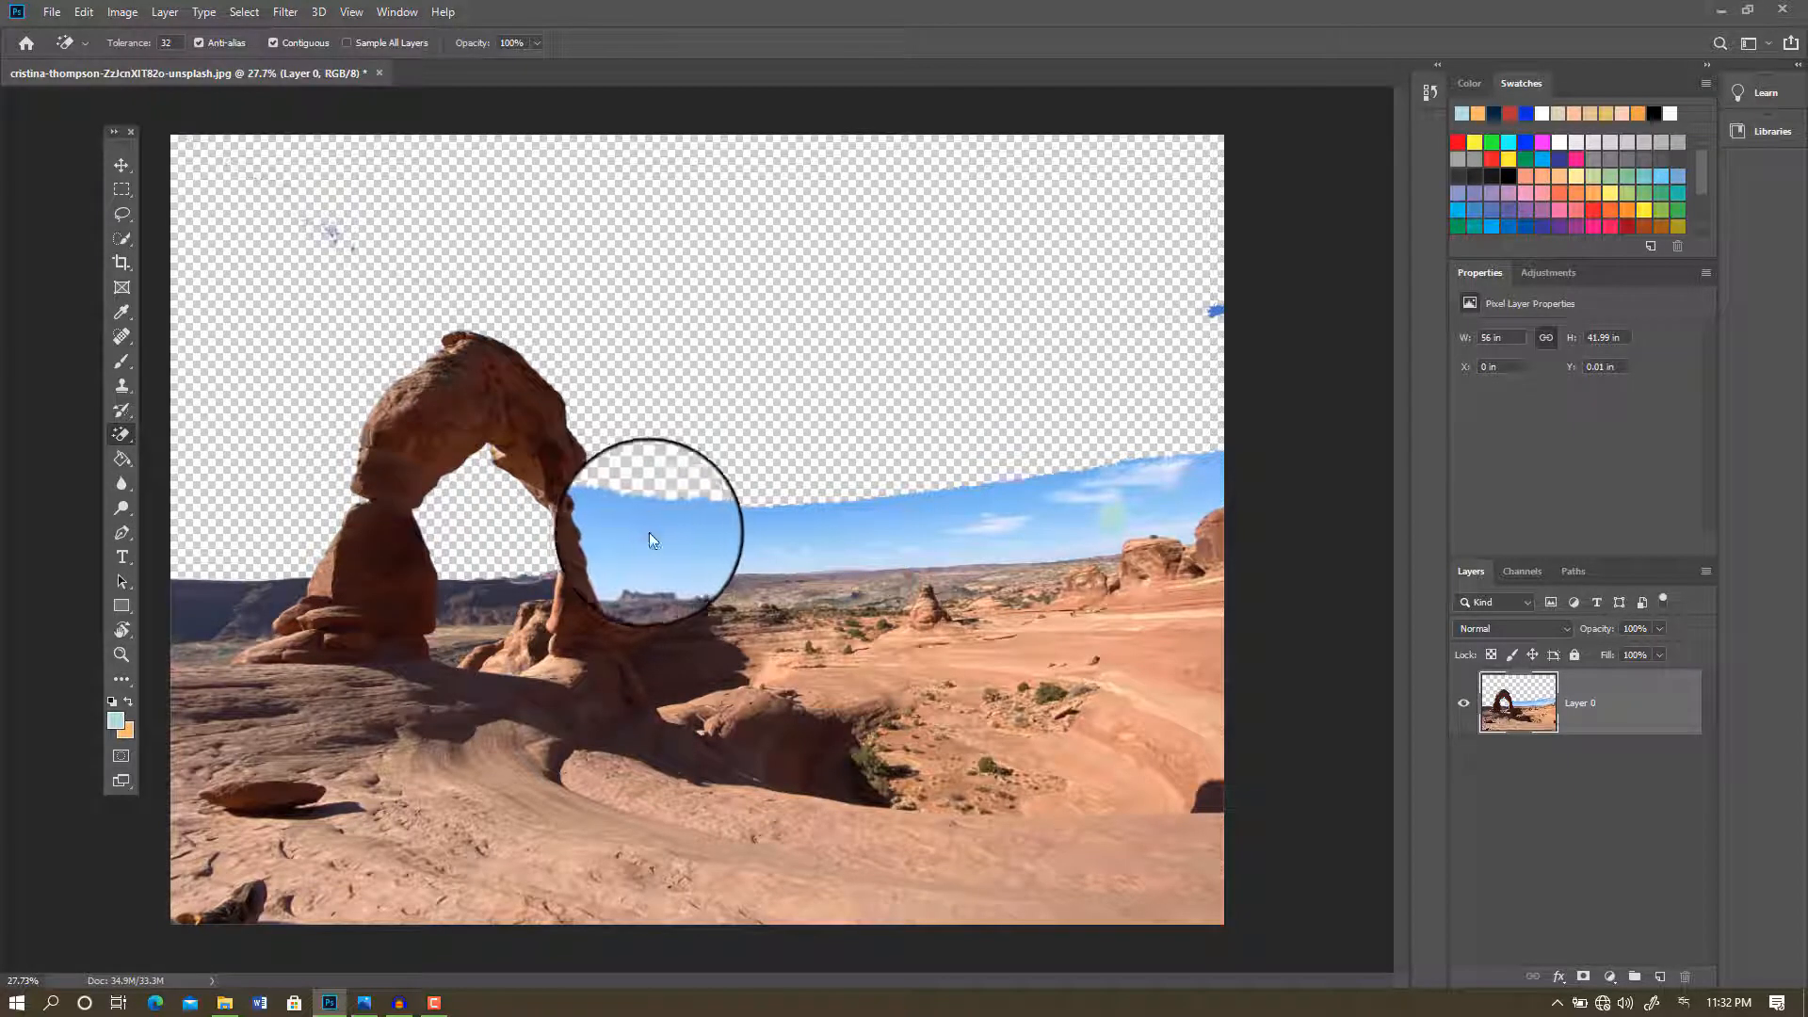
Step: Erase the sky right of the arch down to the horizon, including the white cloud and the leftover blue patch at the photo's edge
click(648, 533)
click(820, 550)
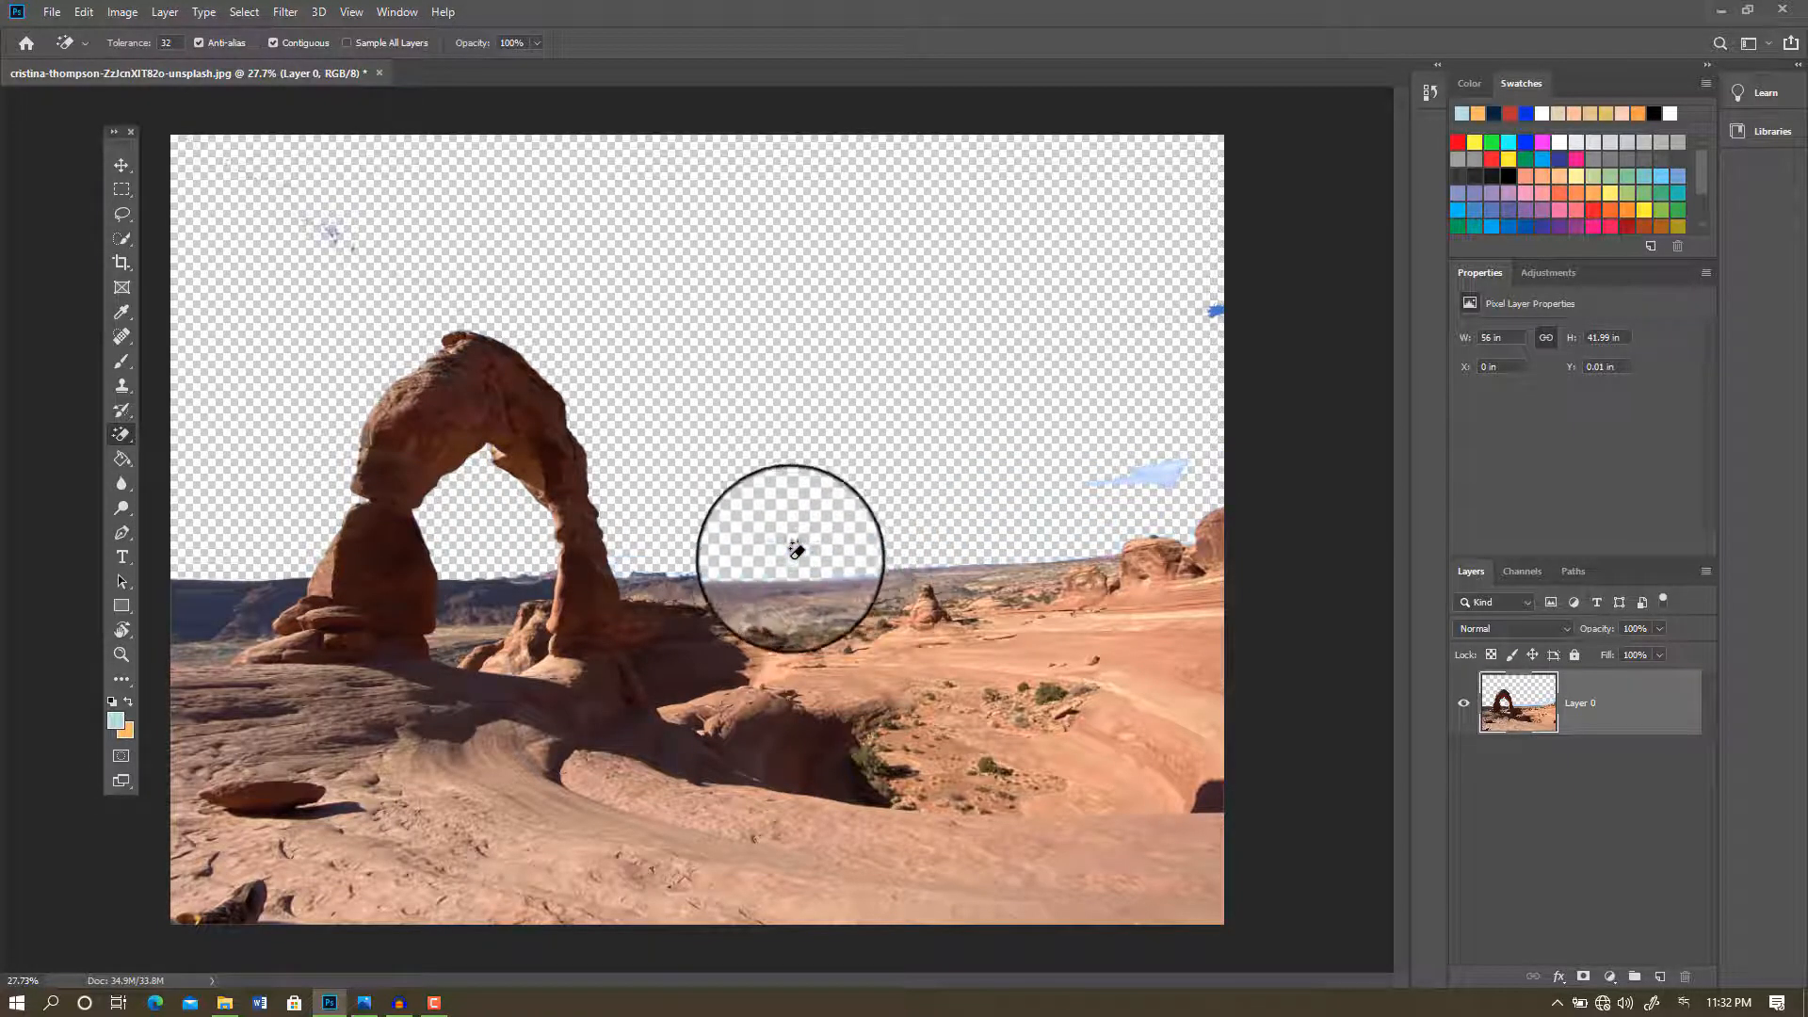
click(1130, 476)
click(1213, 303)
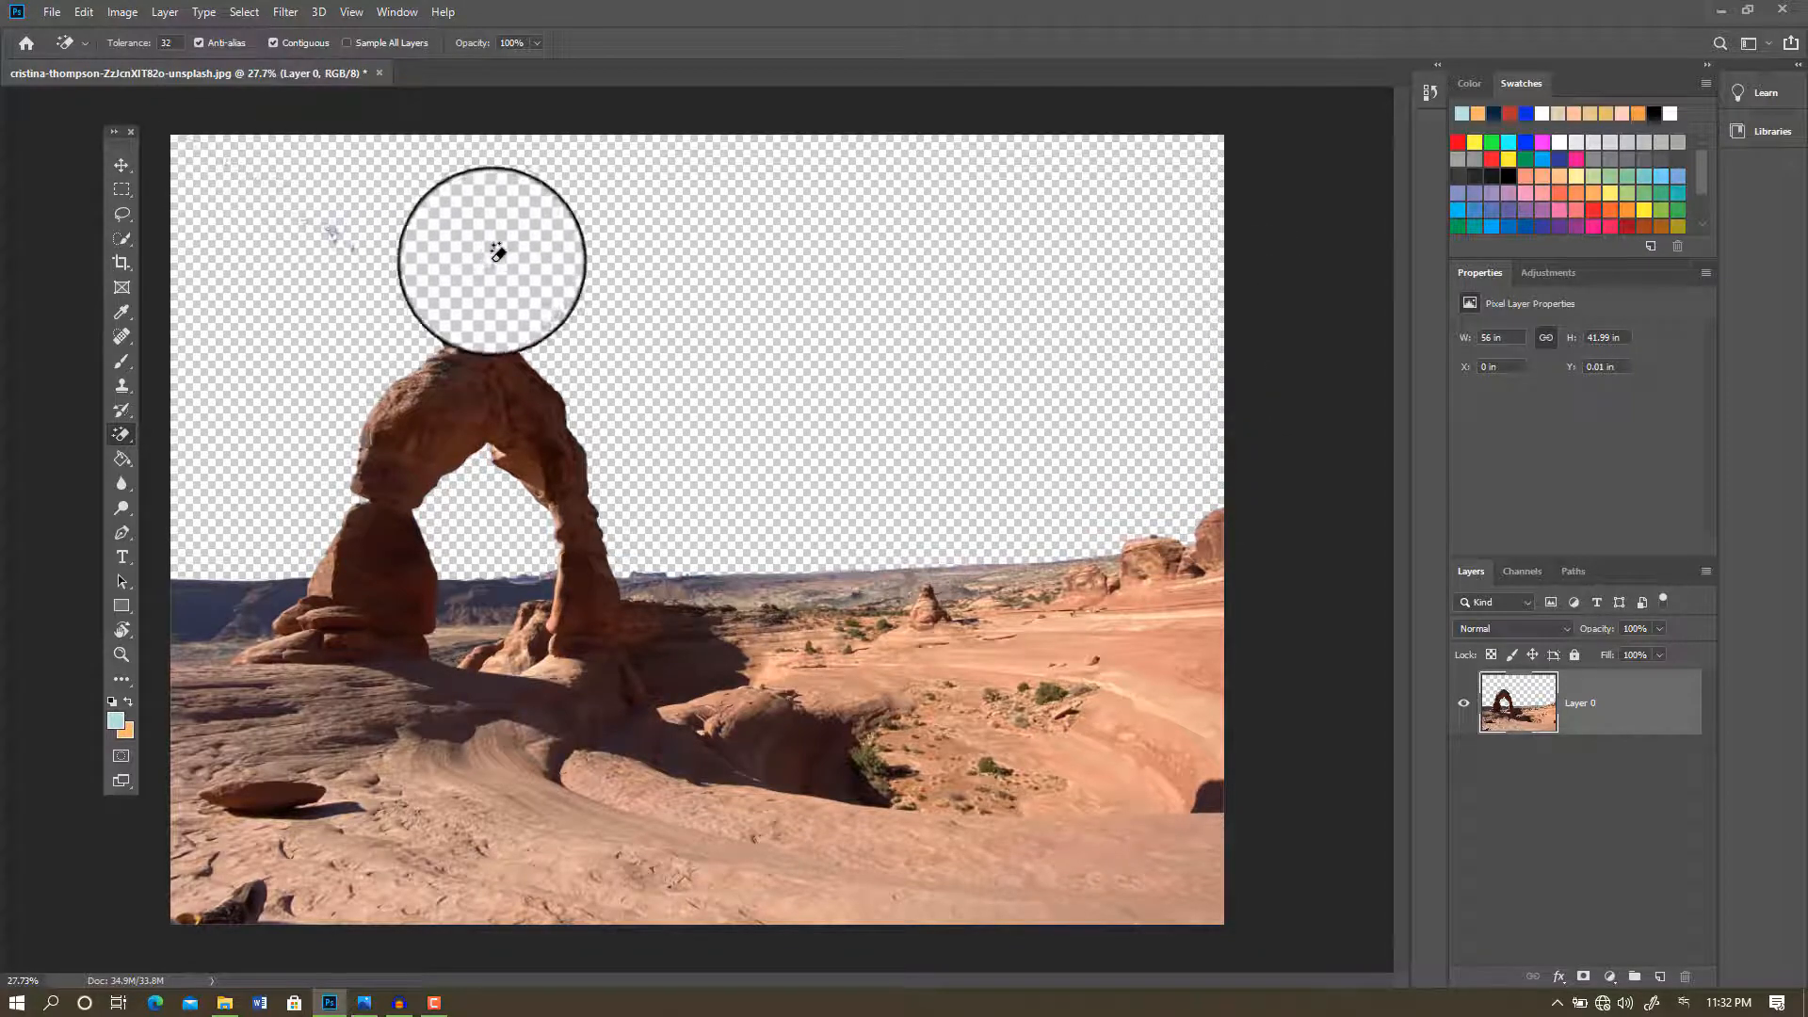
scroll(659, 251, down, 2)
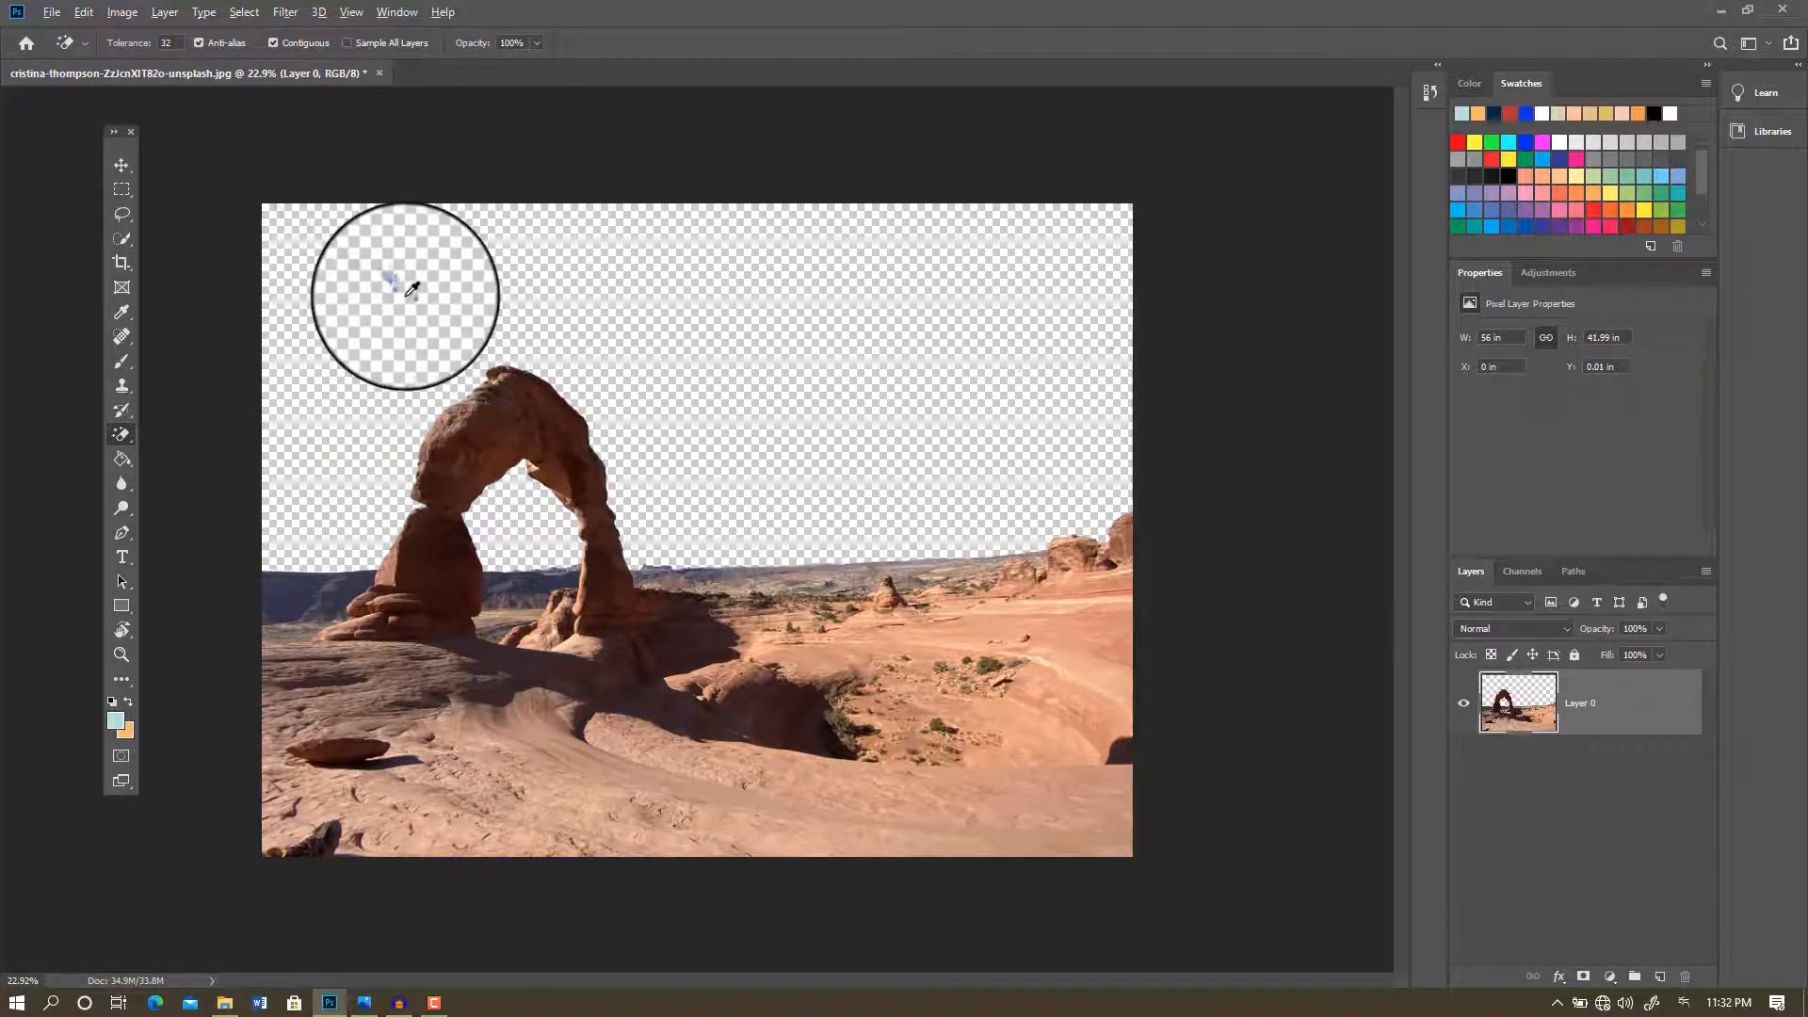
scroll(406, 283, up, 2)
scroll(396, 287, down, 1)
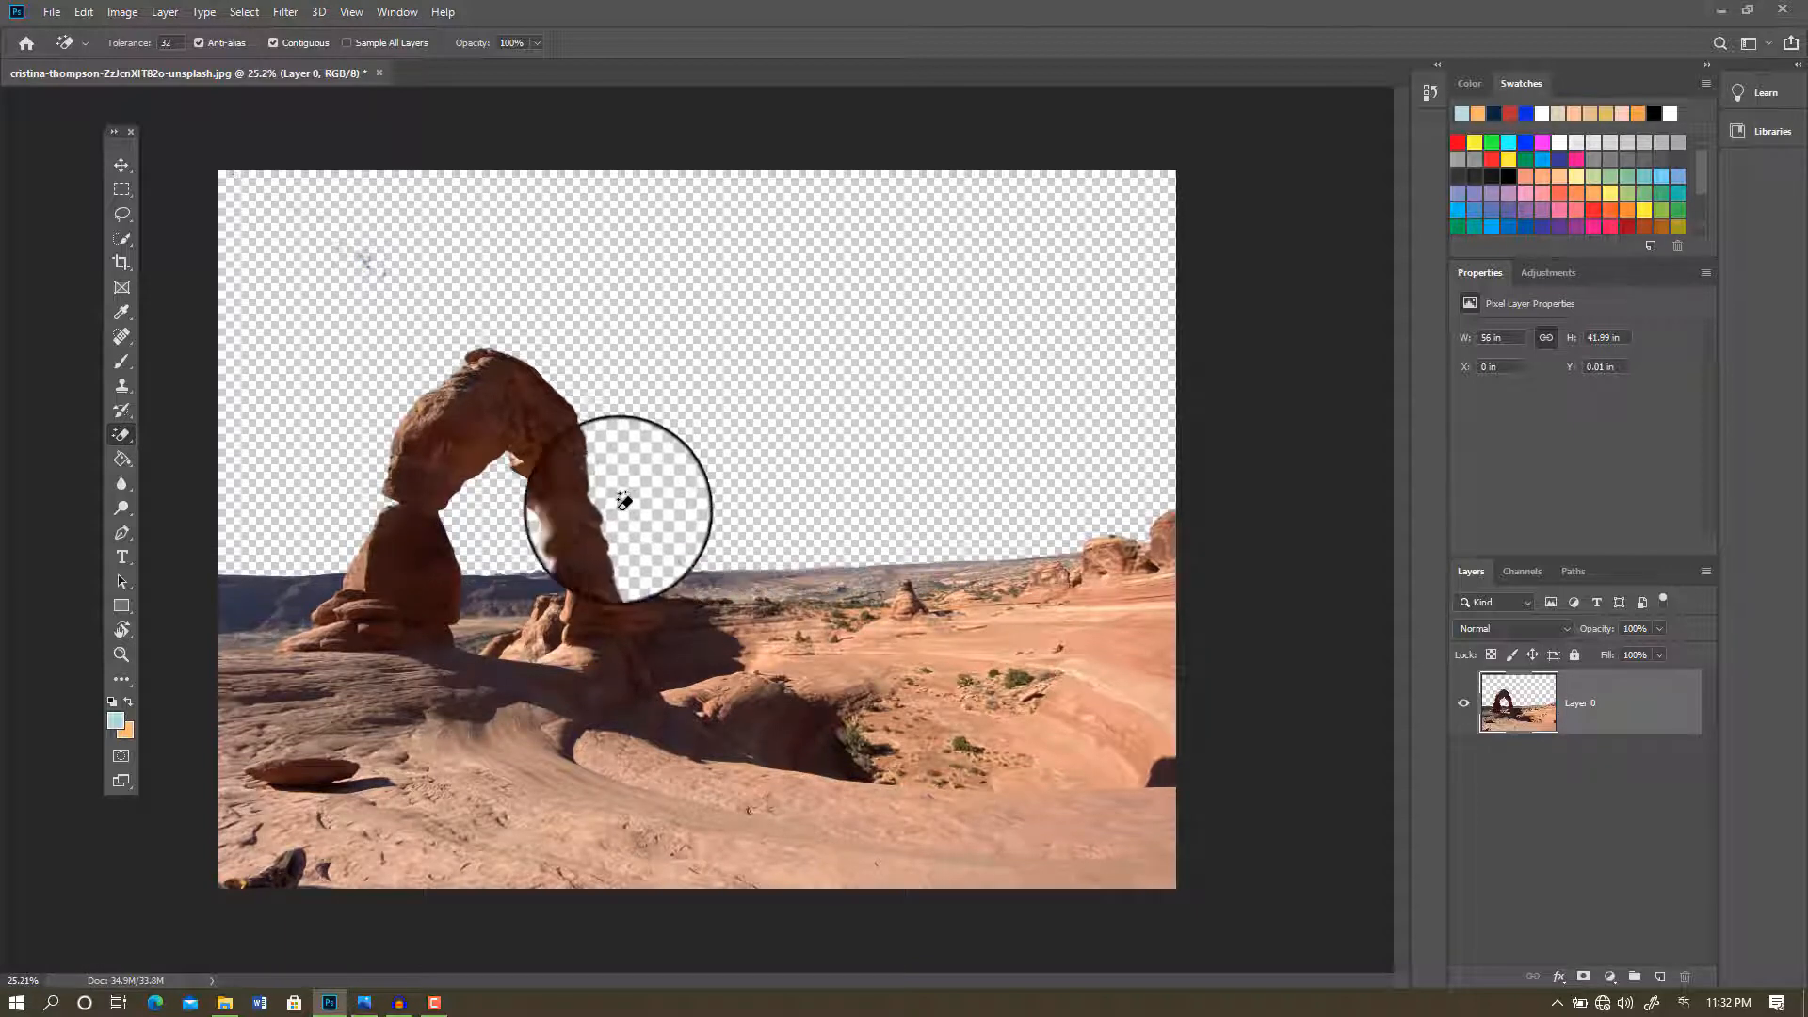
right_click(121, 434)
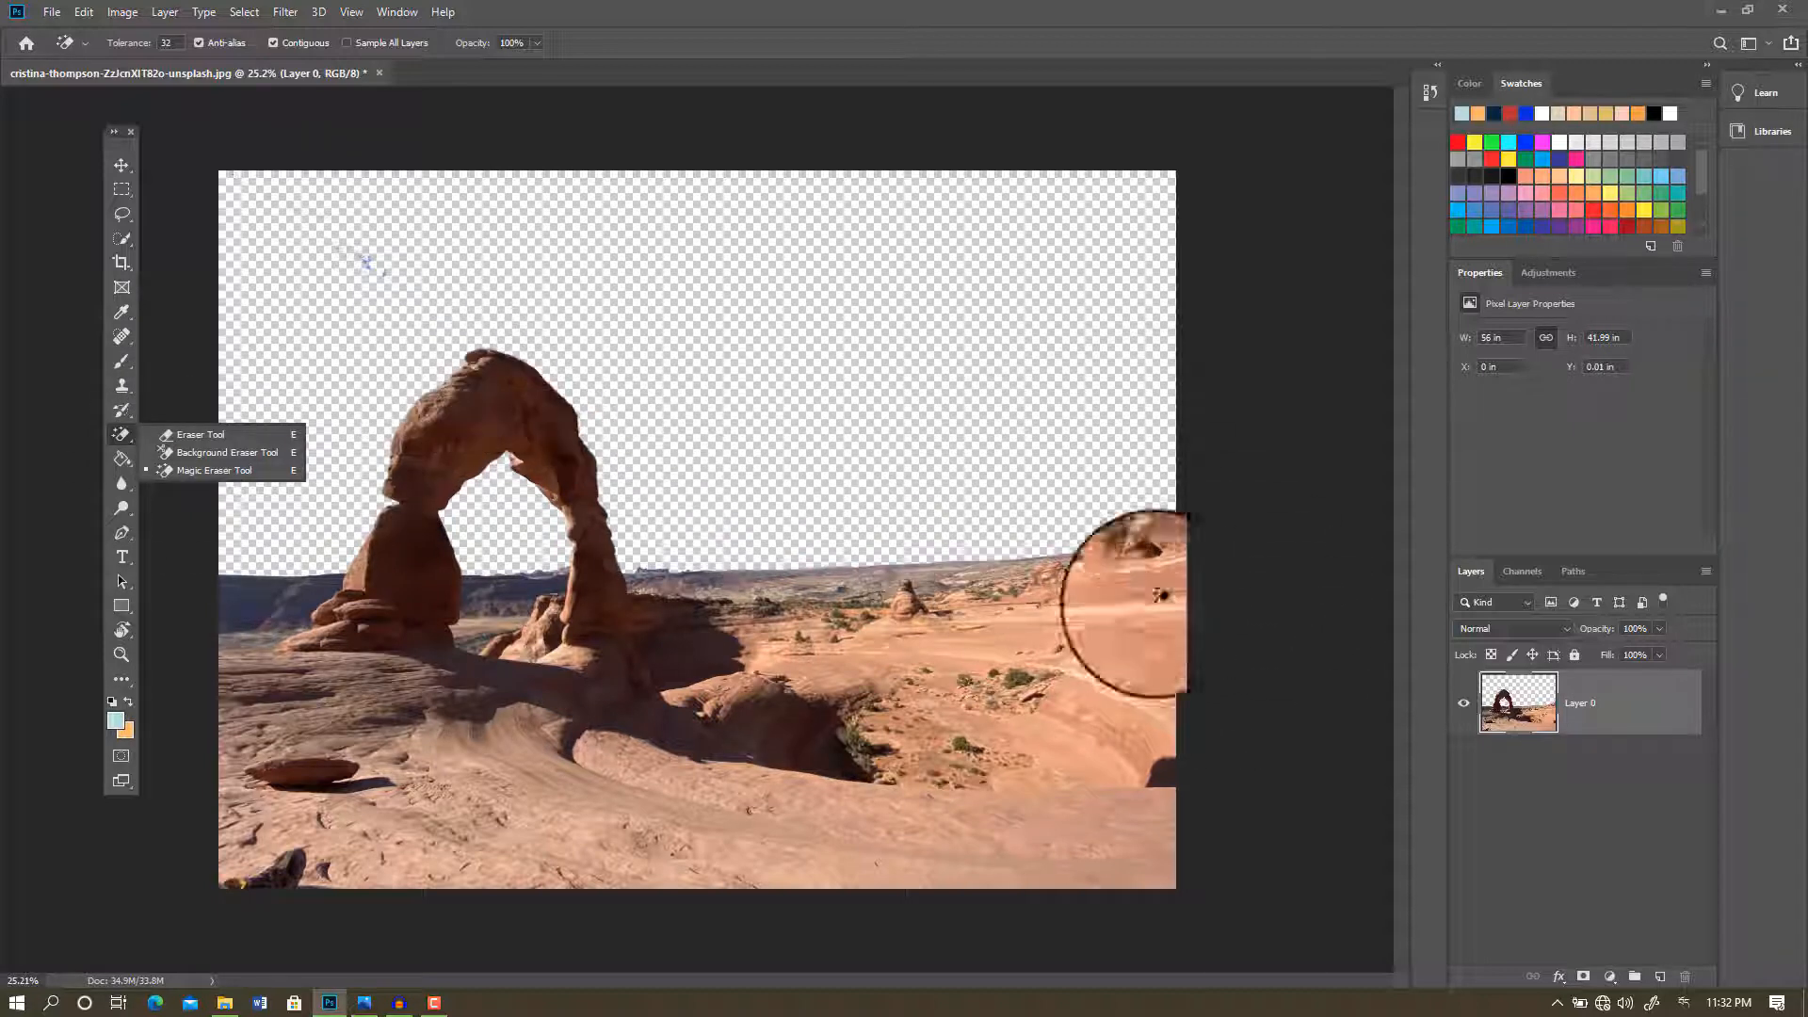
click(1581, 731)
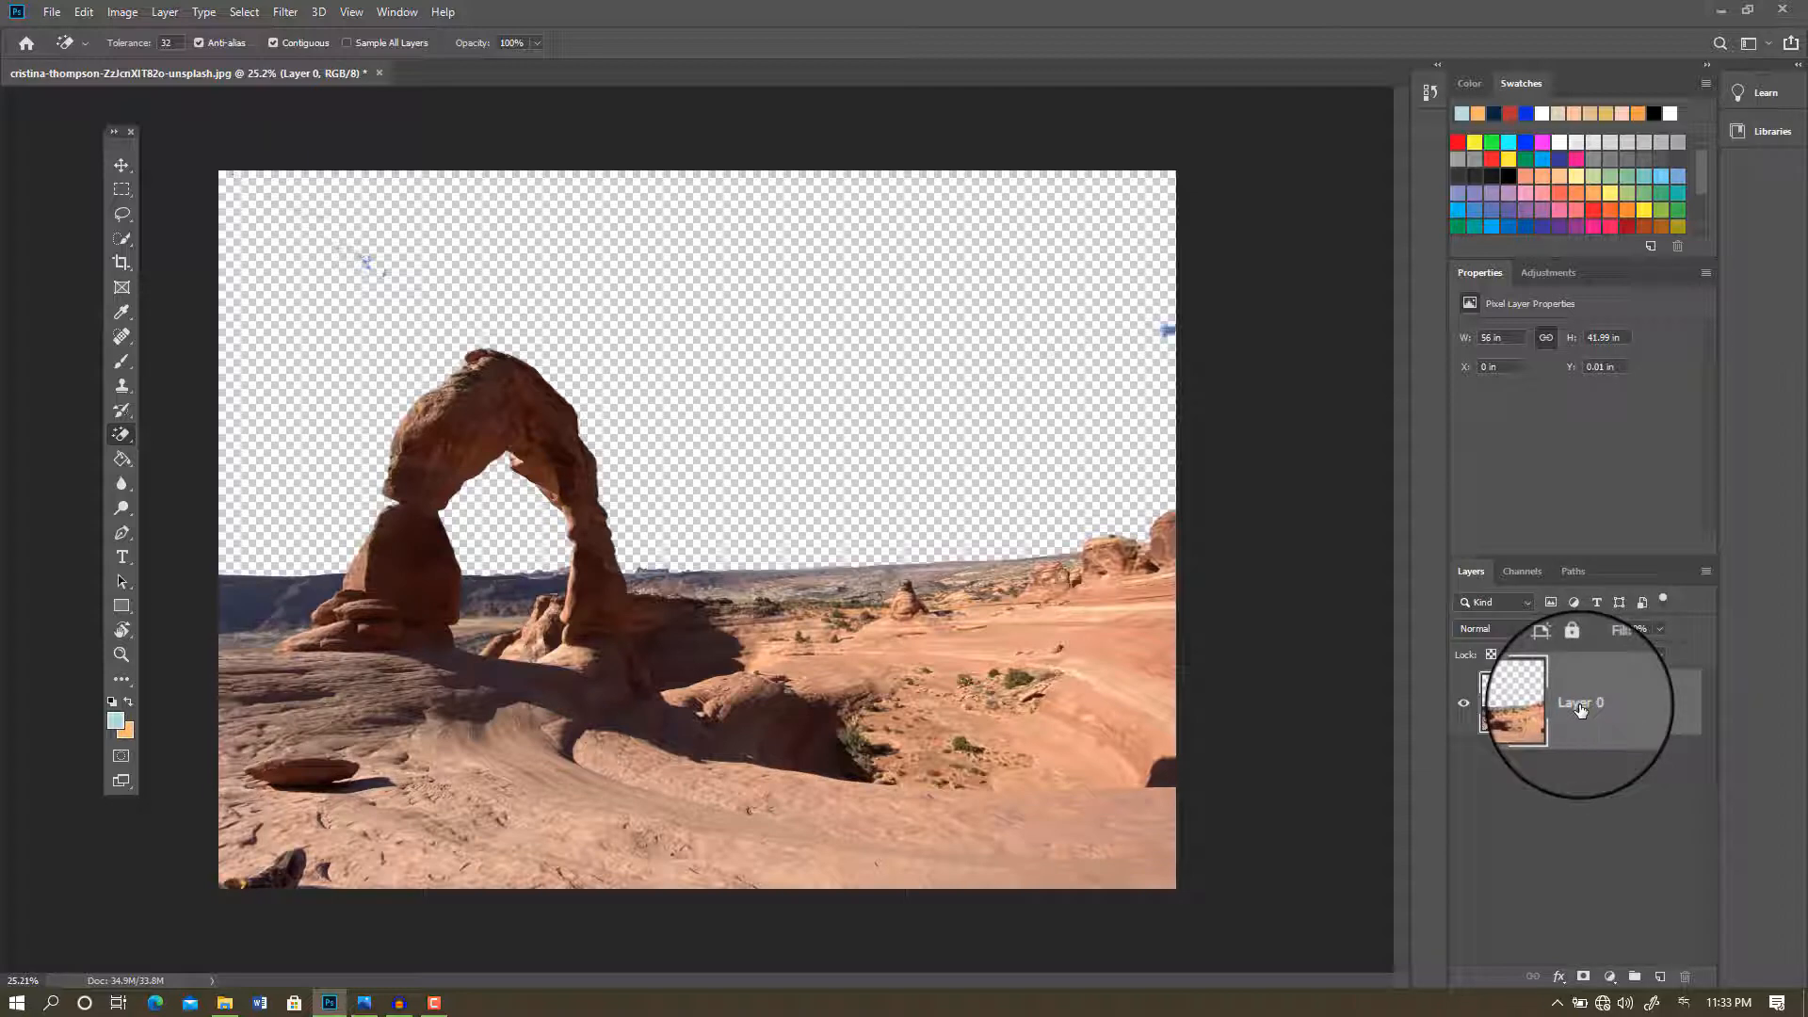
Step: Undo all the Magic Eraser edits back to the original locked Background layer
key(ctrl+z)
key(ctrl+z)
key(ctrl+z)
key(ctrl+z)
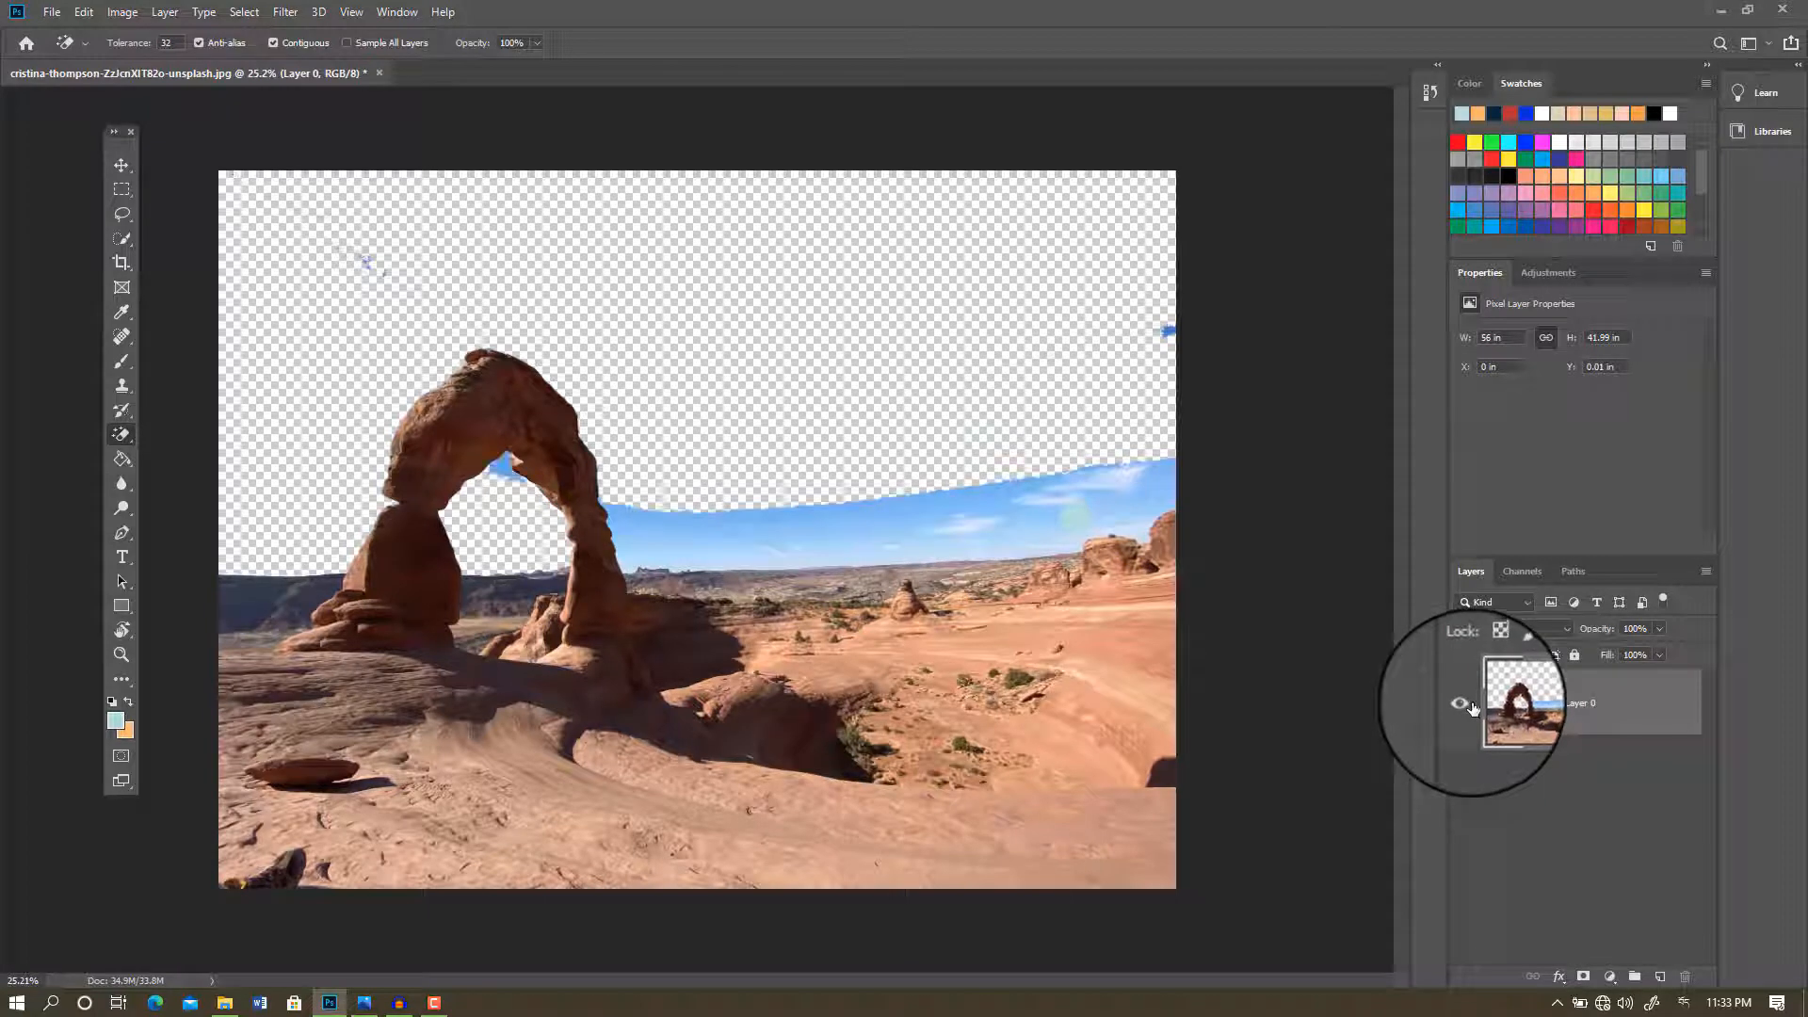
key(ctrl+z)
key(ctrl+z)
key(ctrl+z)
key(ctrl+z)
key(ctrl+z)
key(ctrl+z)
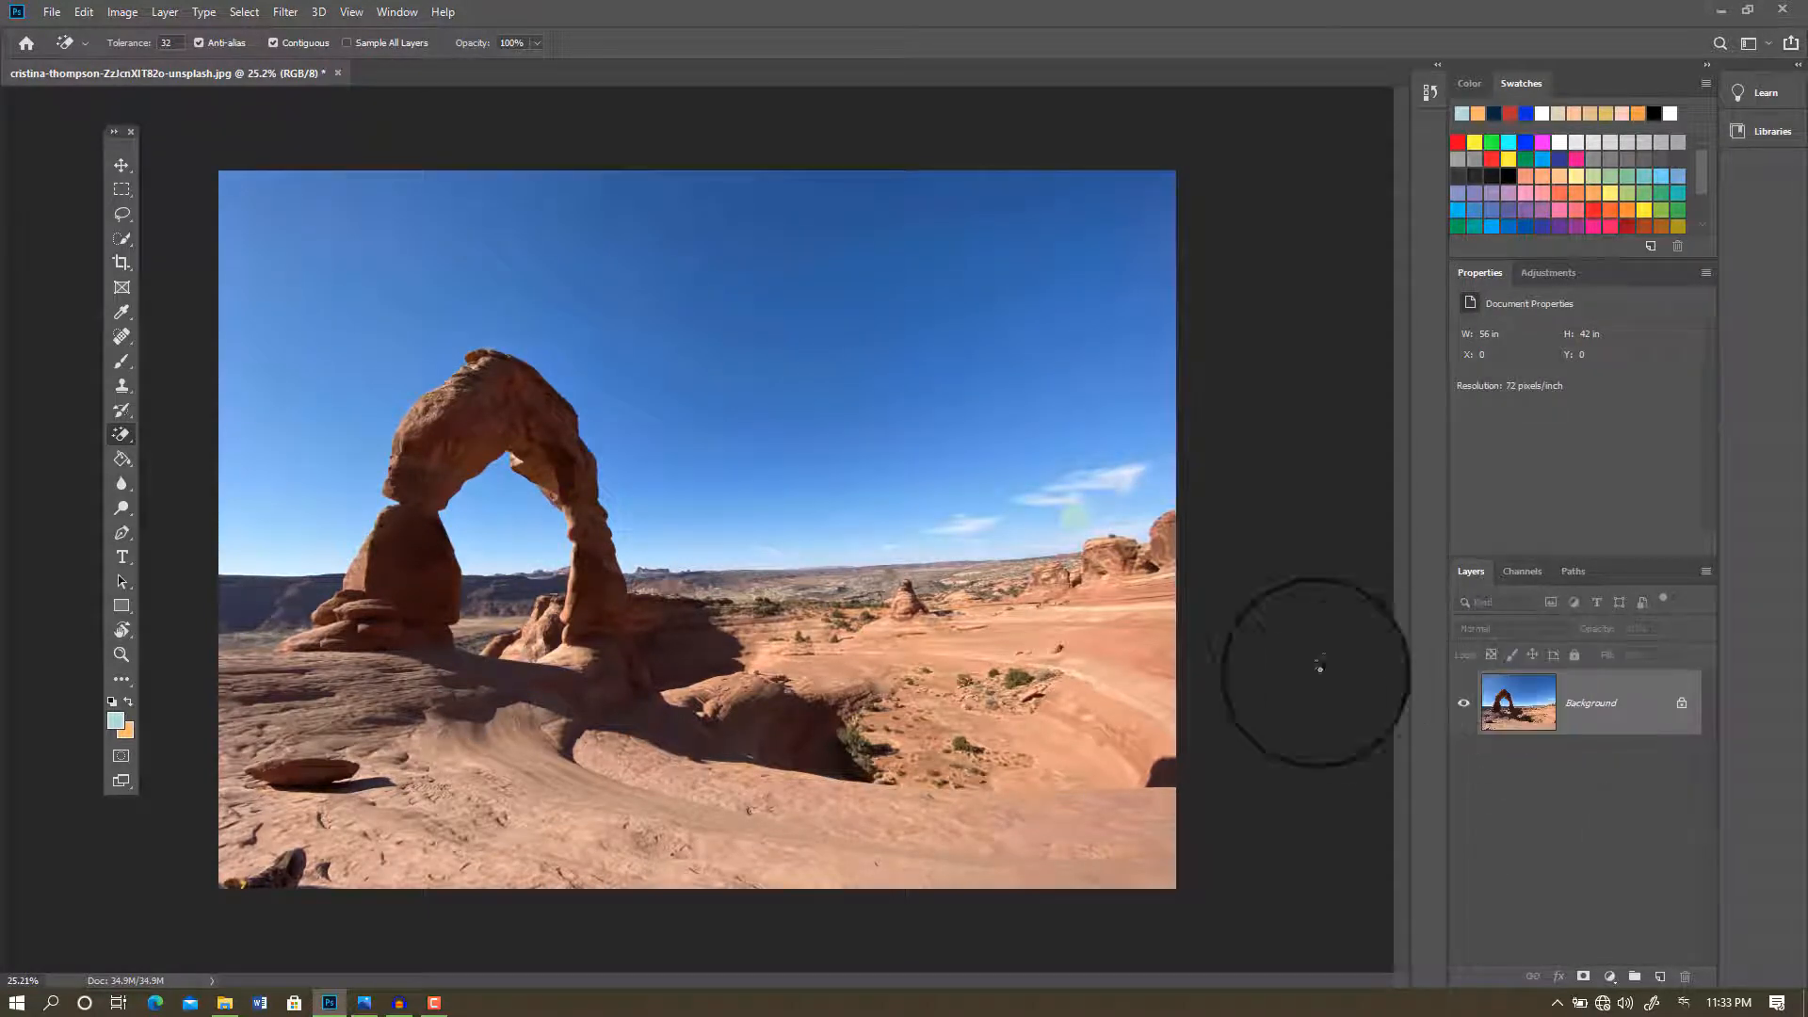
Step: Erase a short horizontal stroke in the sky at the photo's upper-left corner with the regular Eraser tool
right_click(122, 435)
click(184, 440)
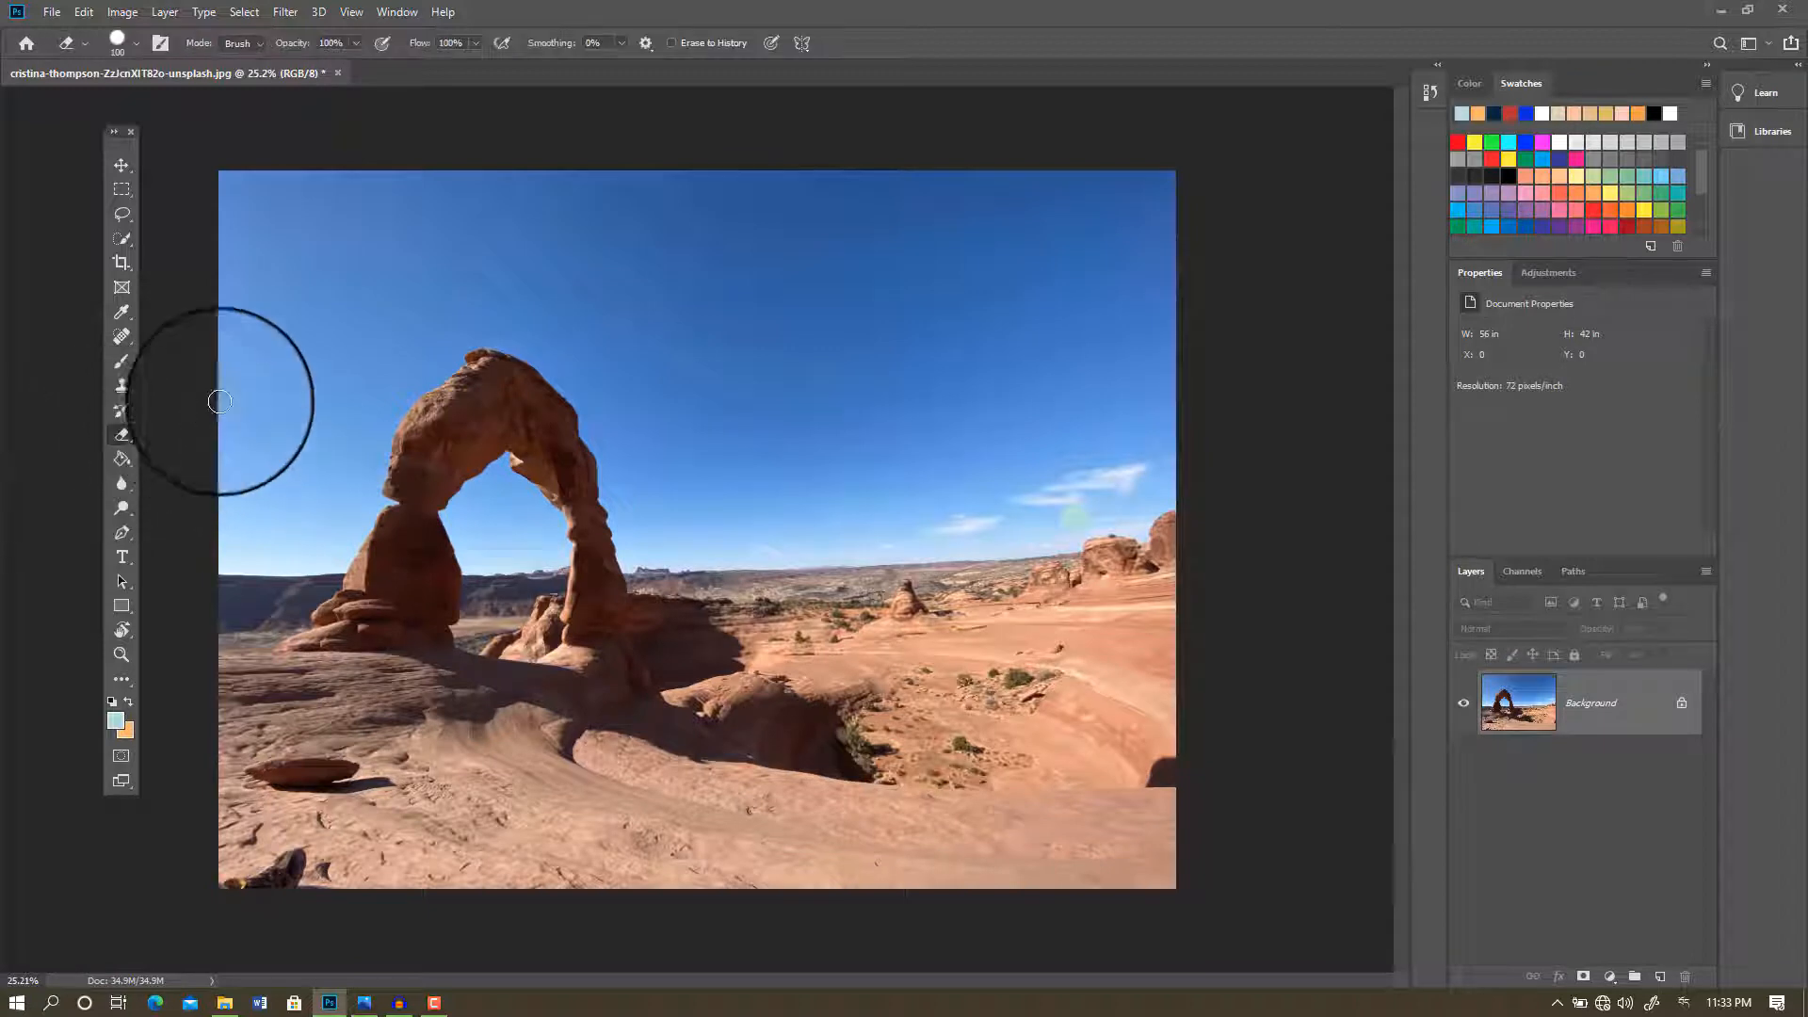
drag(247, 201, 347, 193)
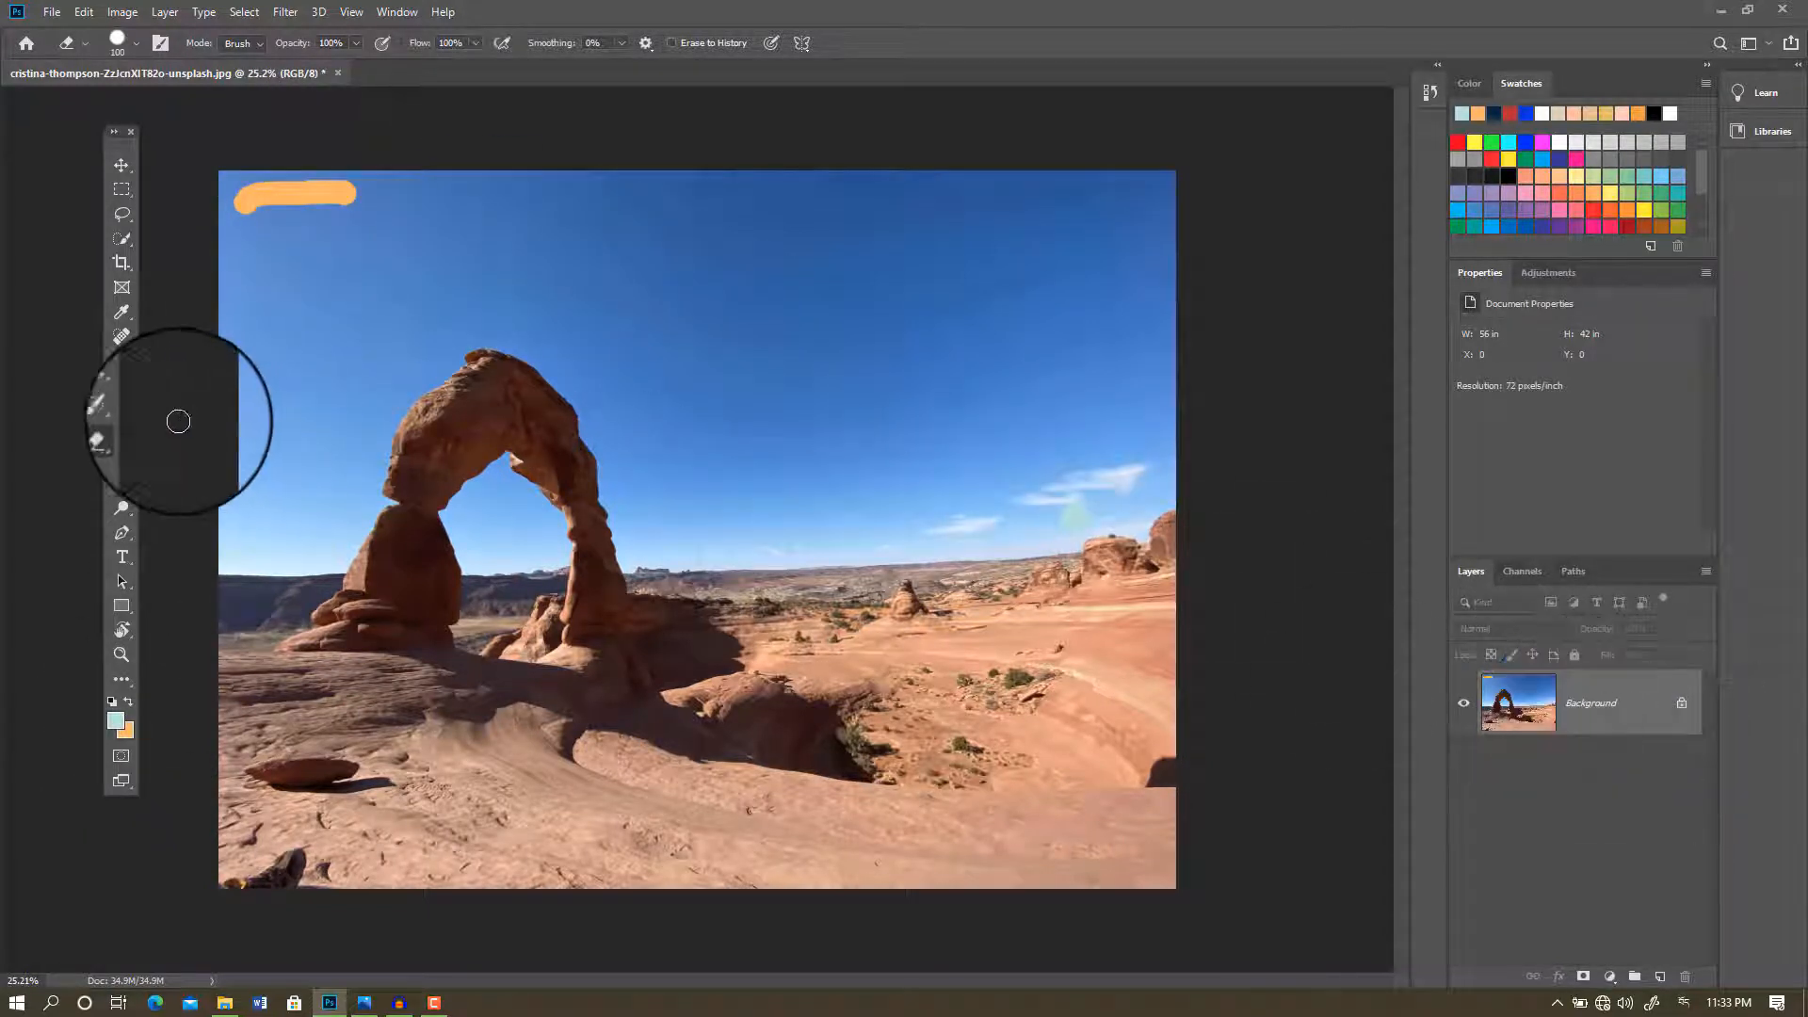
Step: With the Magic Eraser, erase the upper sky, the orange stroke and the sky left of the arch
right_click(122, 437)
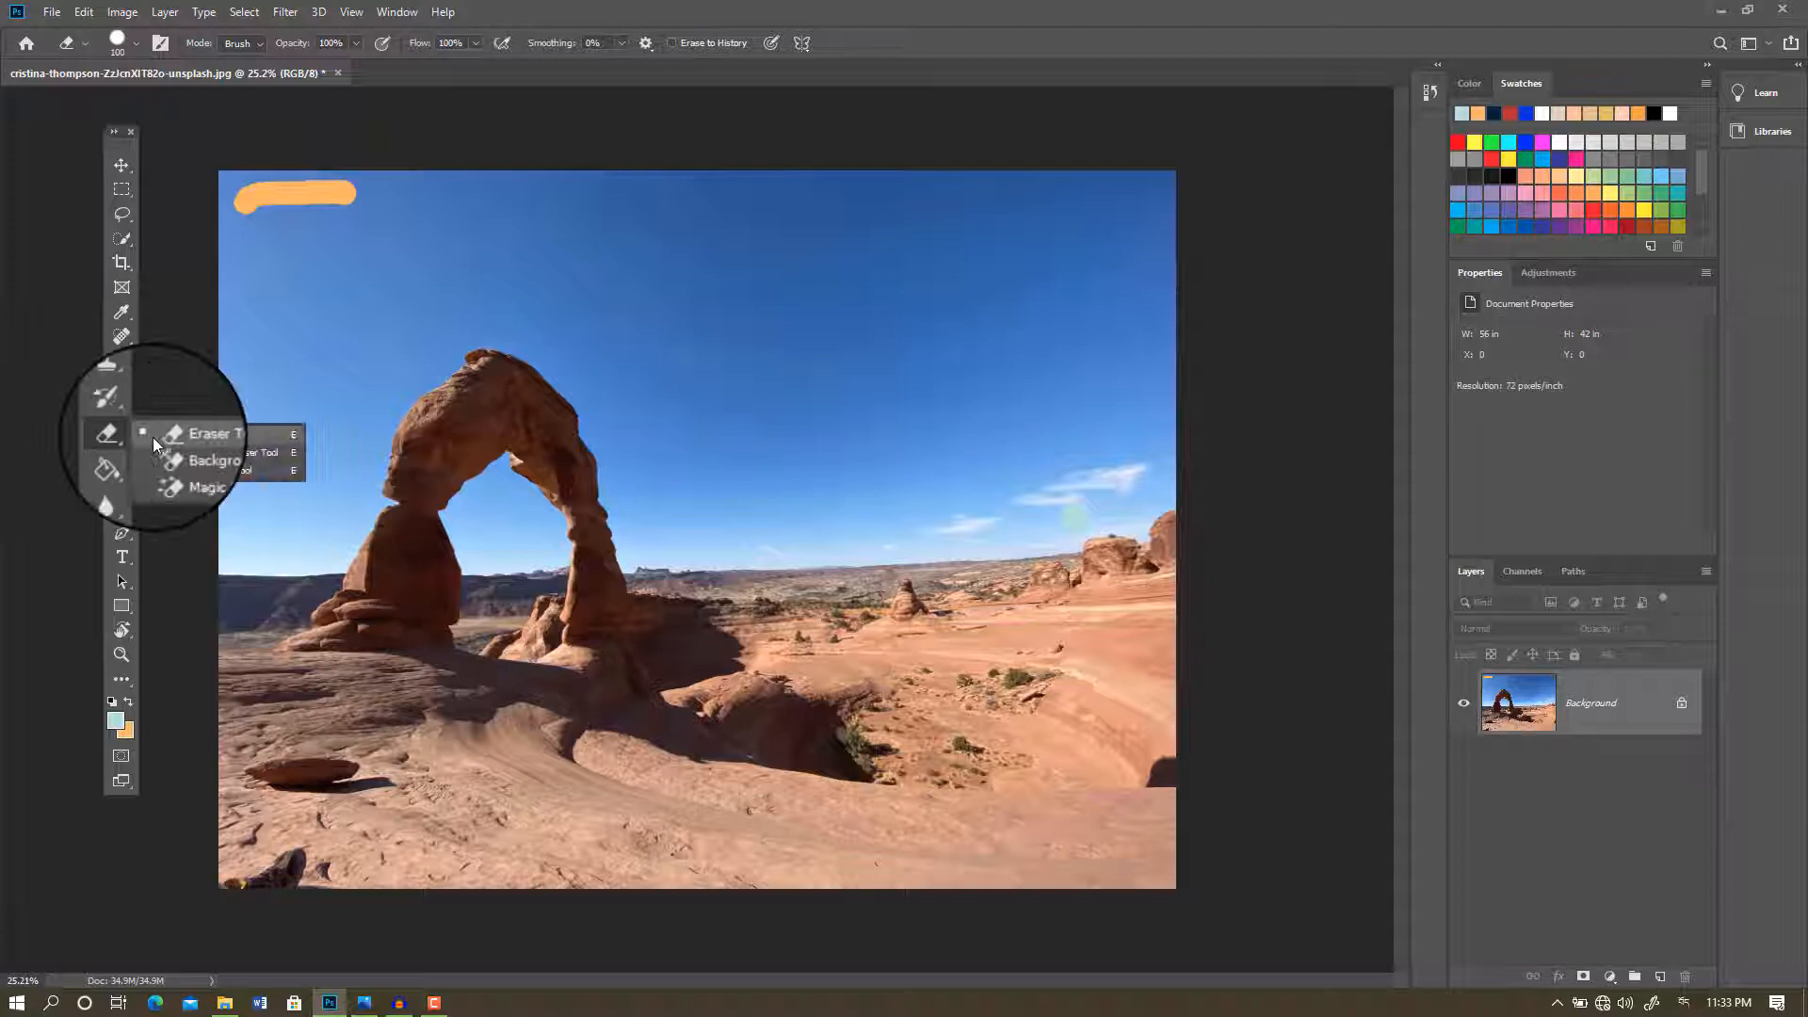
click(190, 470)
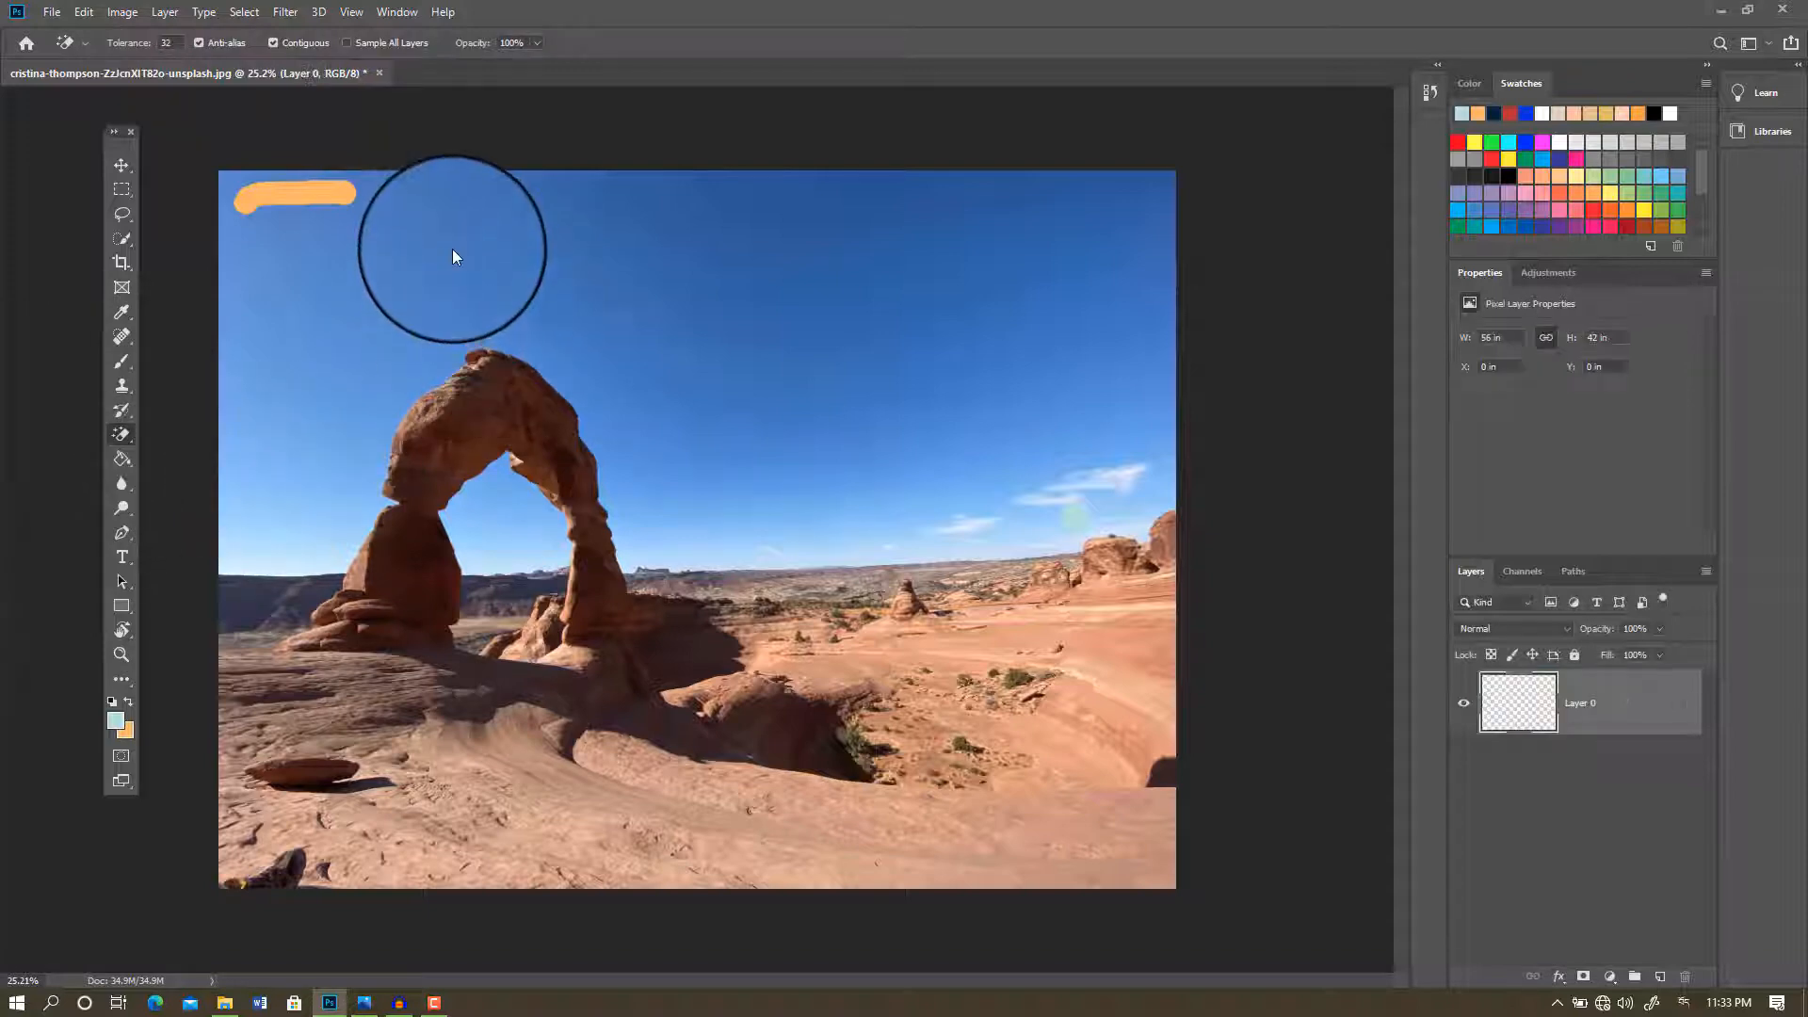
click(454, 247)
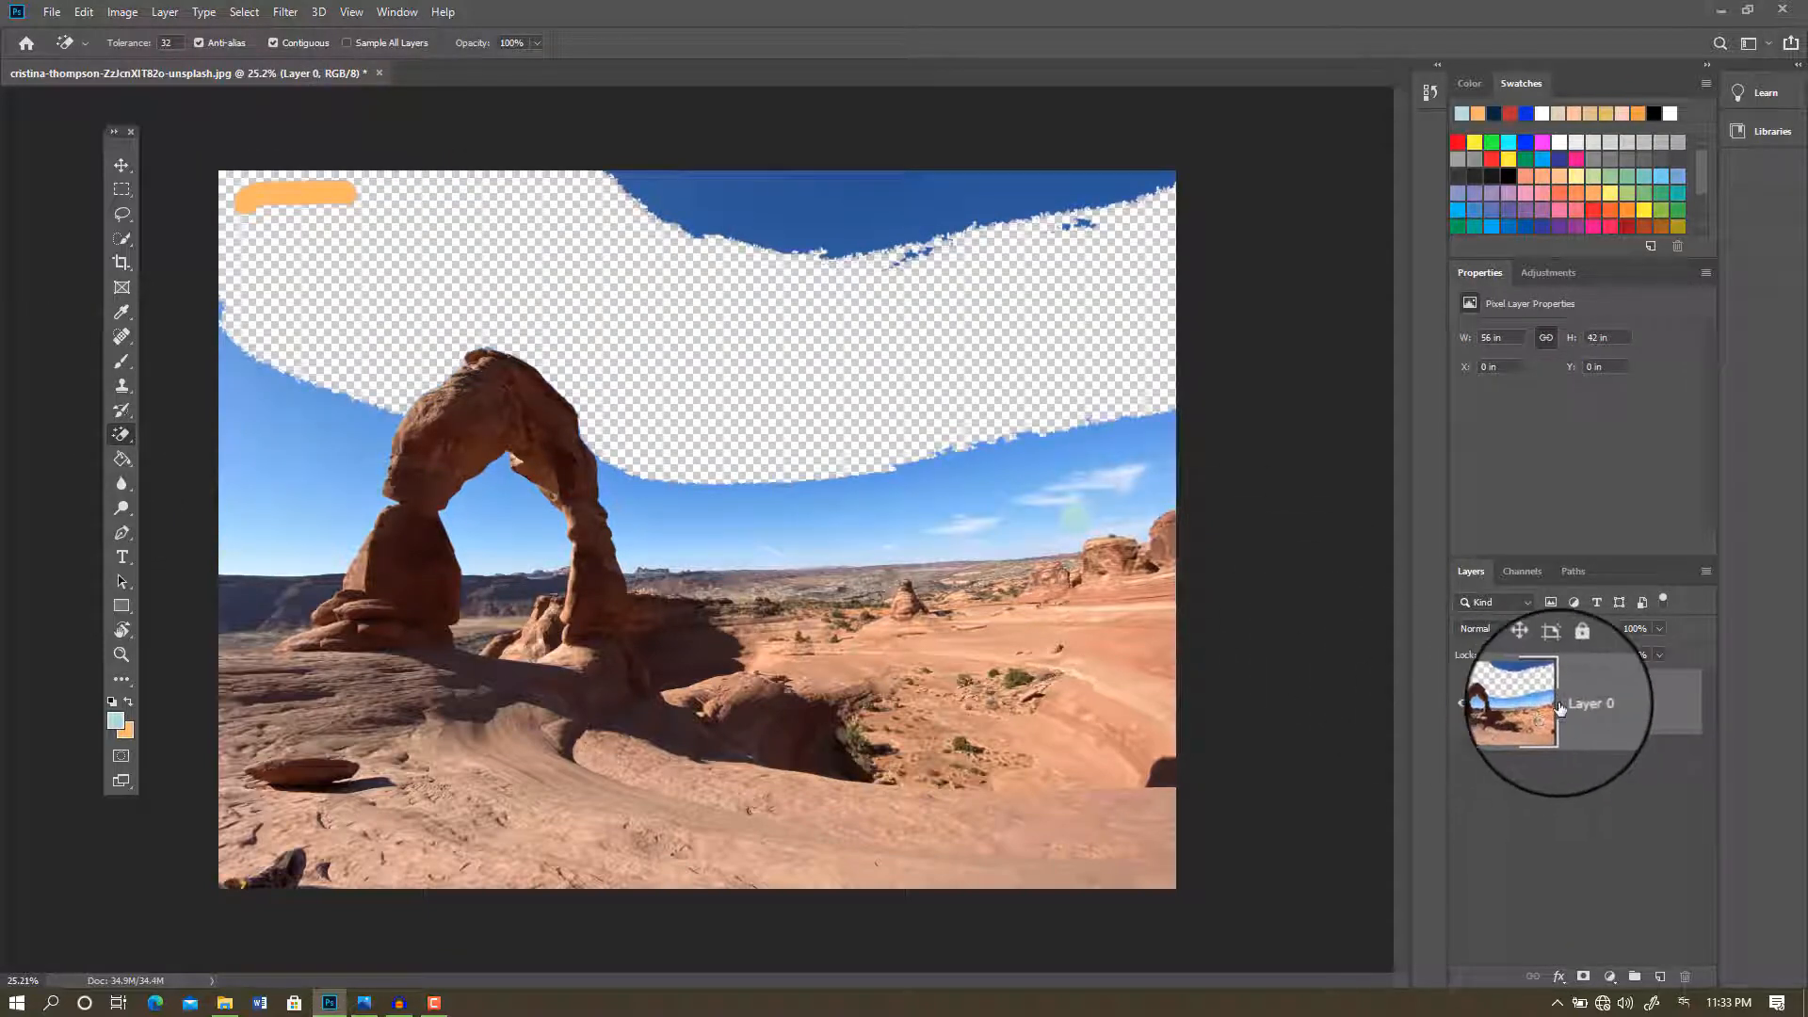
click(786, 192)
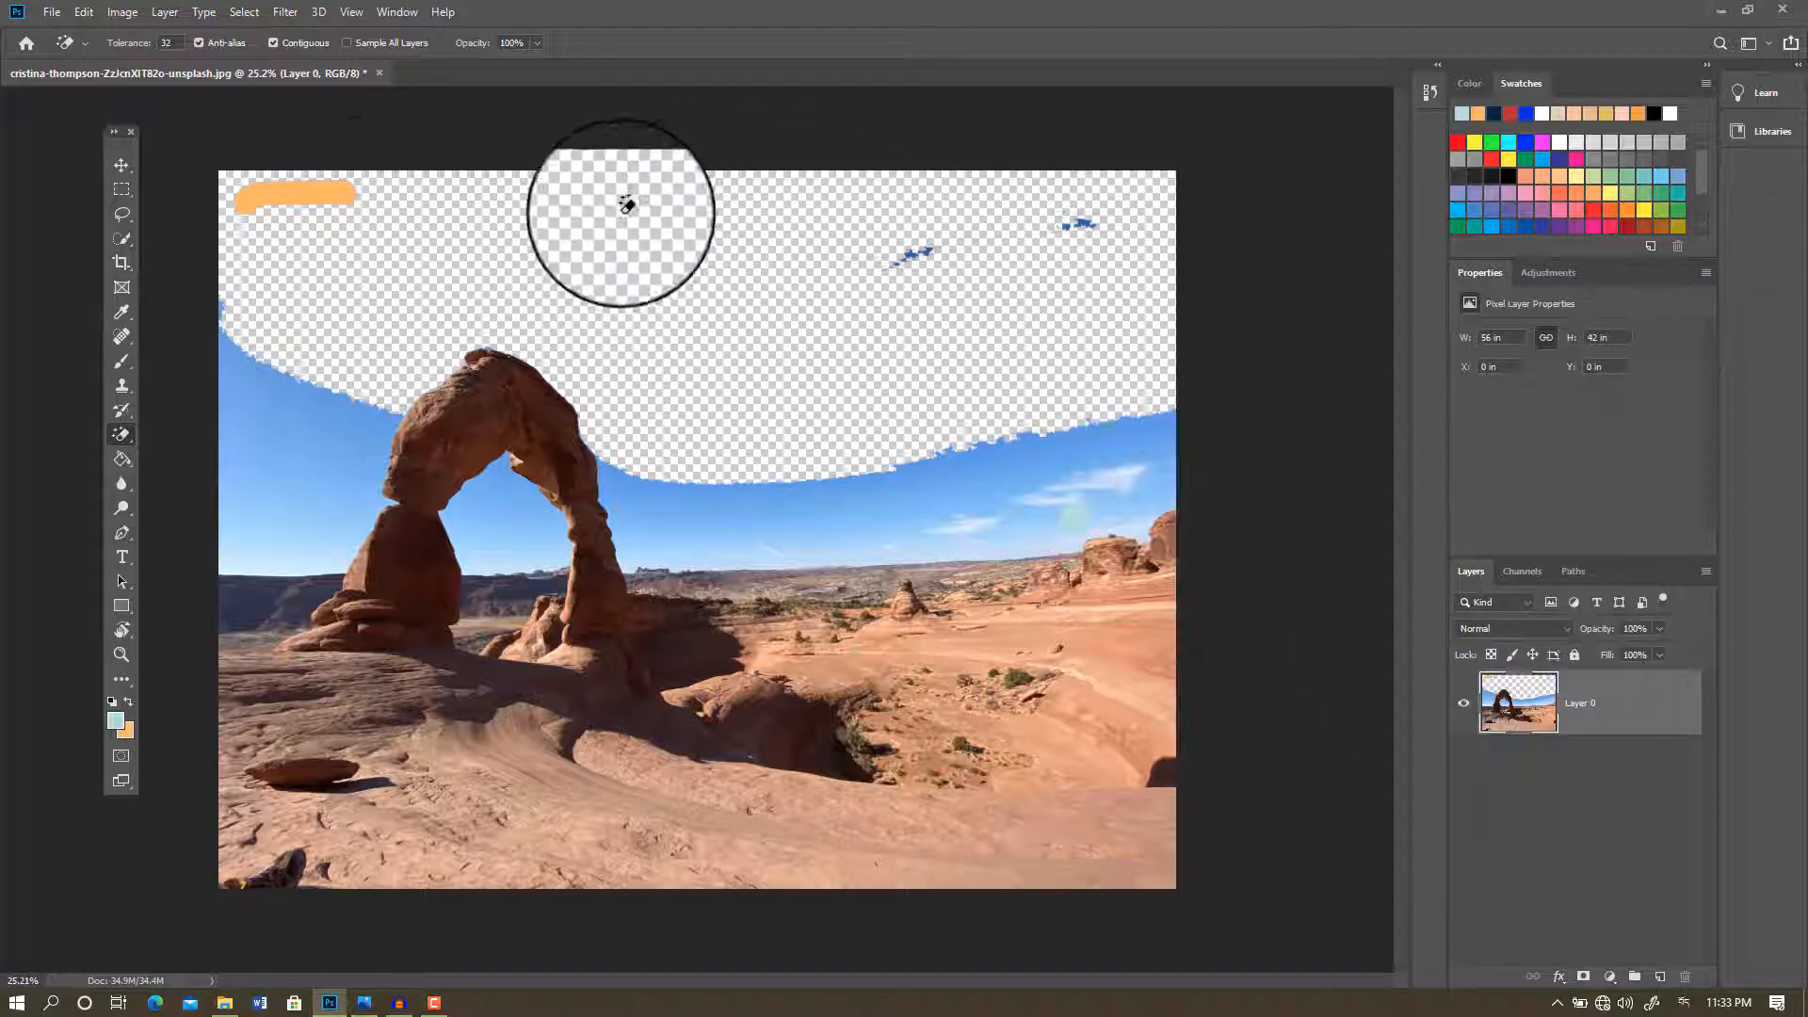
click(313, 189)
click(311, 414)
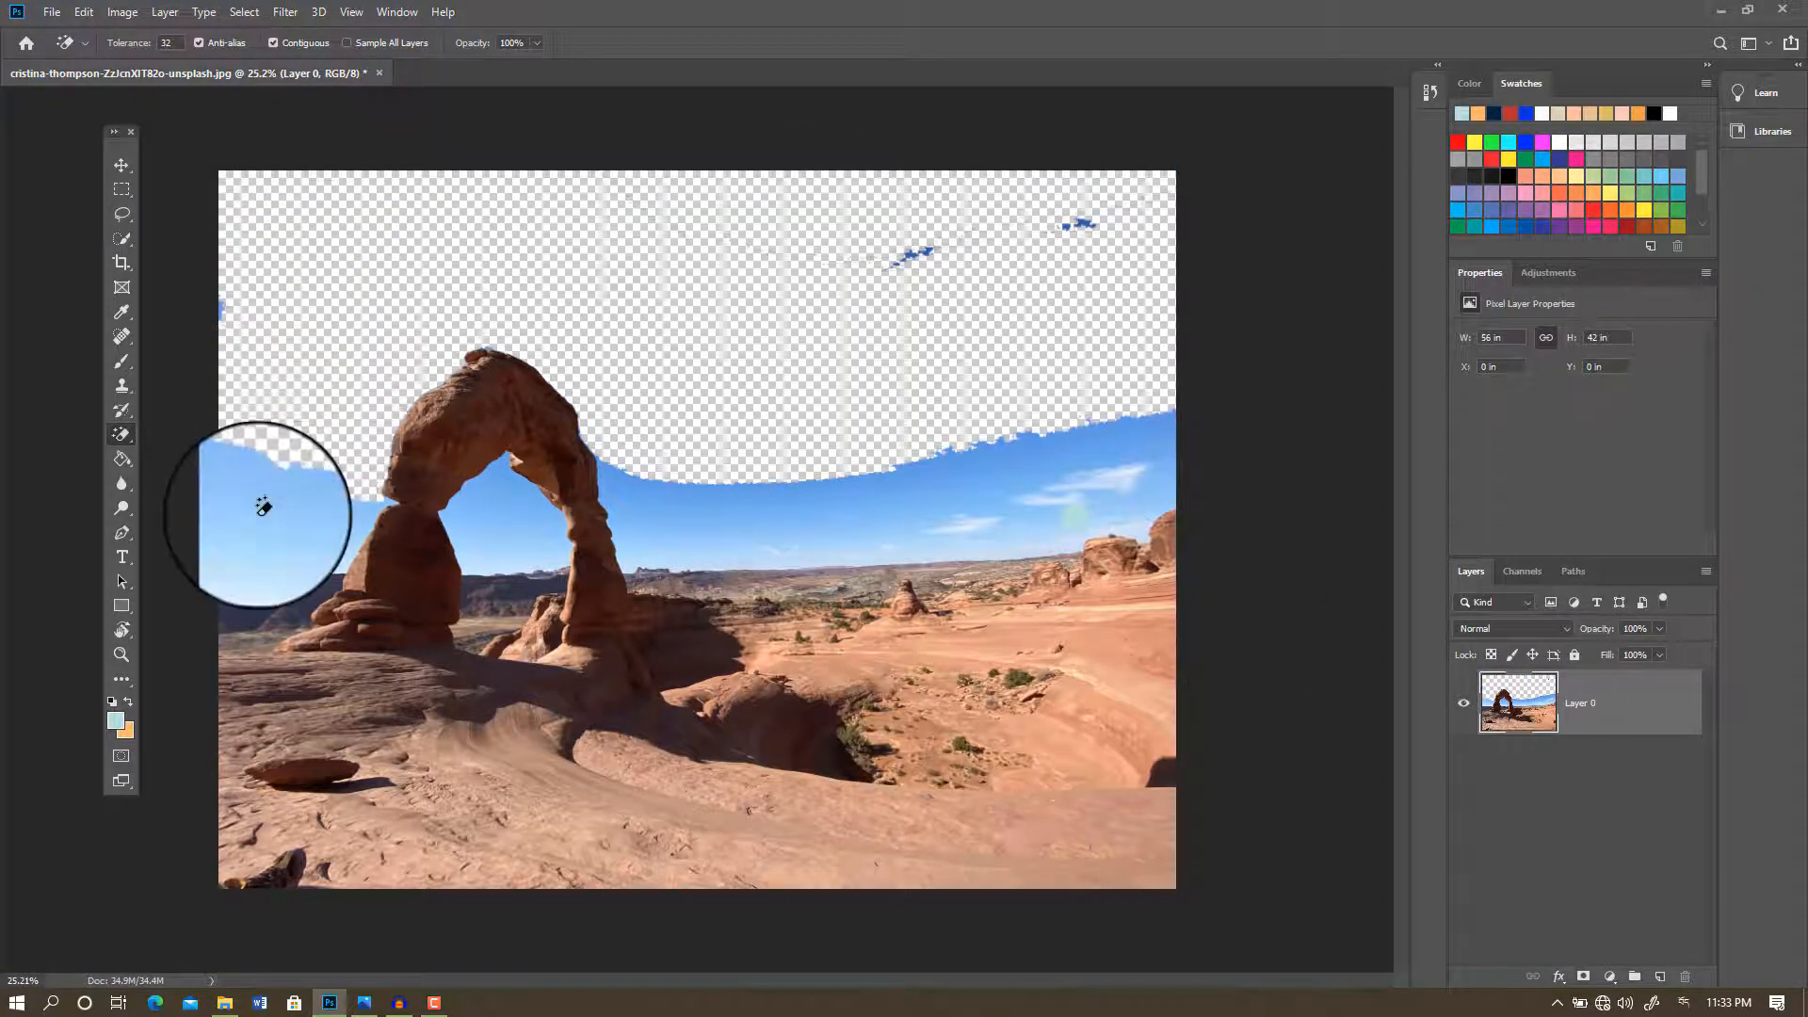
Step: Erase the lower sky inside the arch opening and the blue bands right of the arch with the Magic Eraser
click(476, 524)
click(754, 521)
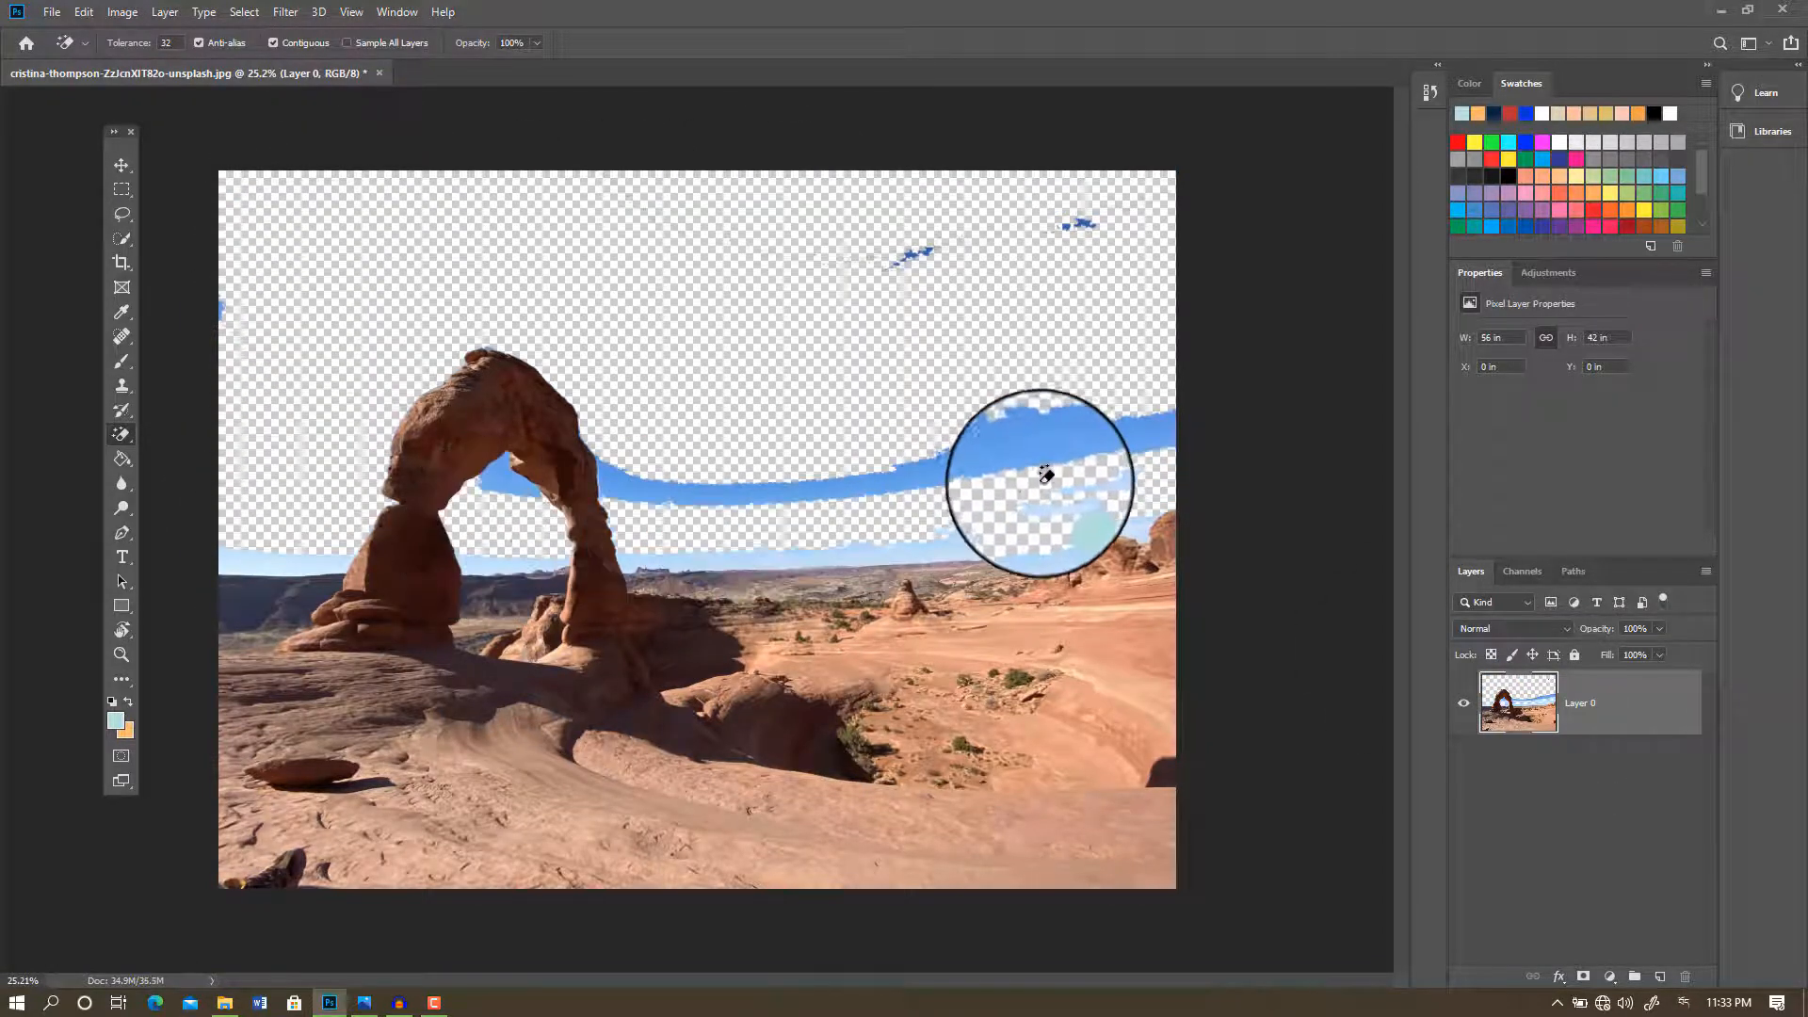
click(1050, 463)
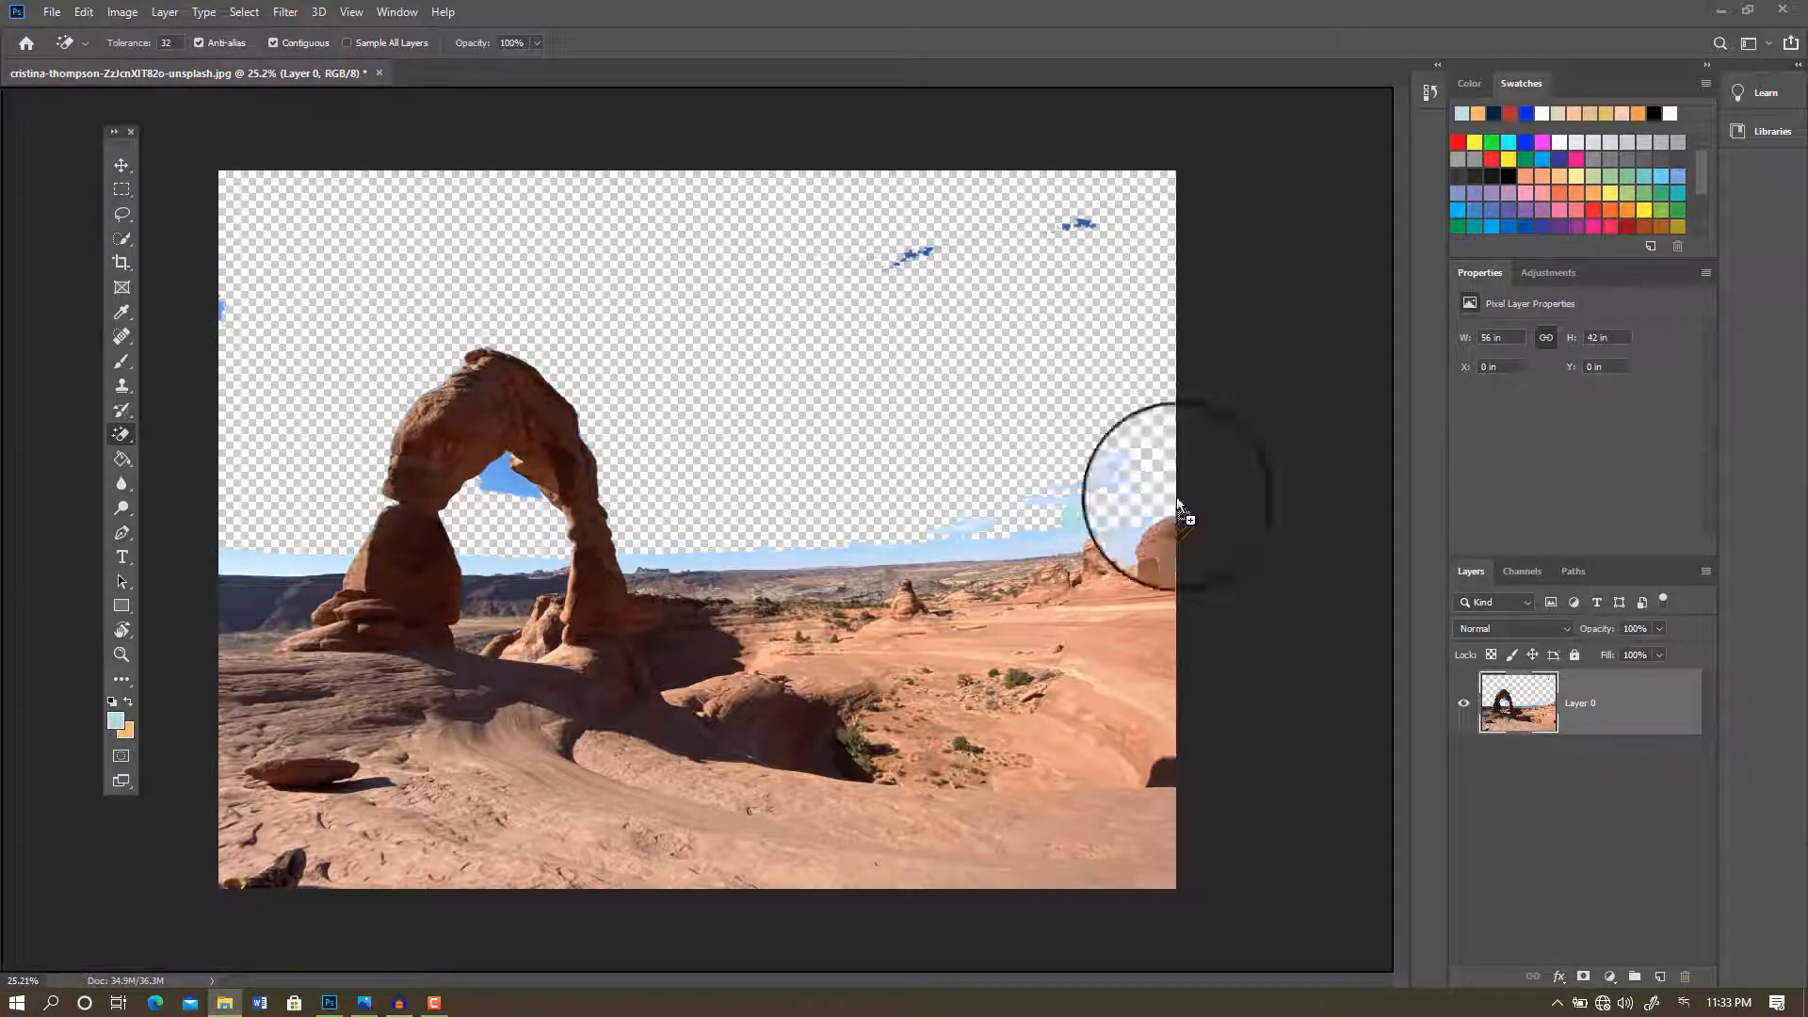
Step: Place the starry night-sky image aligned with the canvas's upper edge and order its layer below Layer 0
click(852, 392)
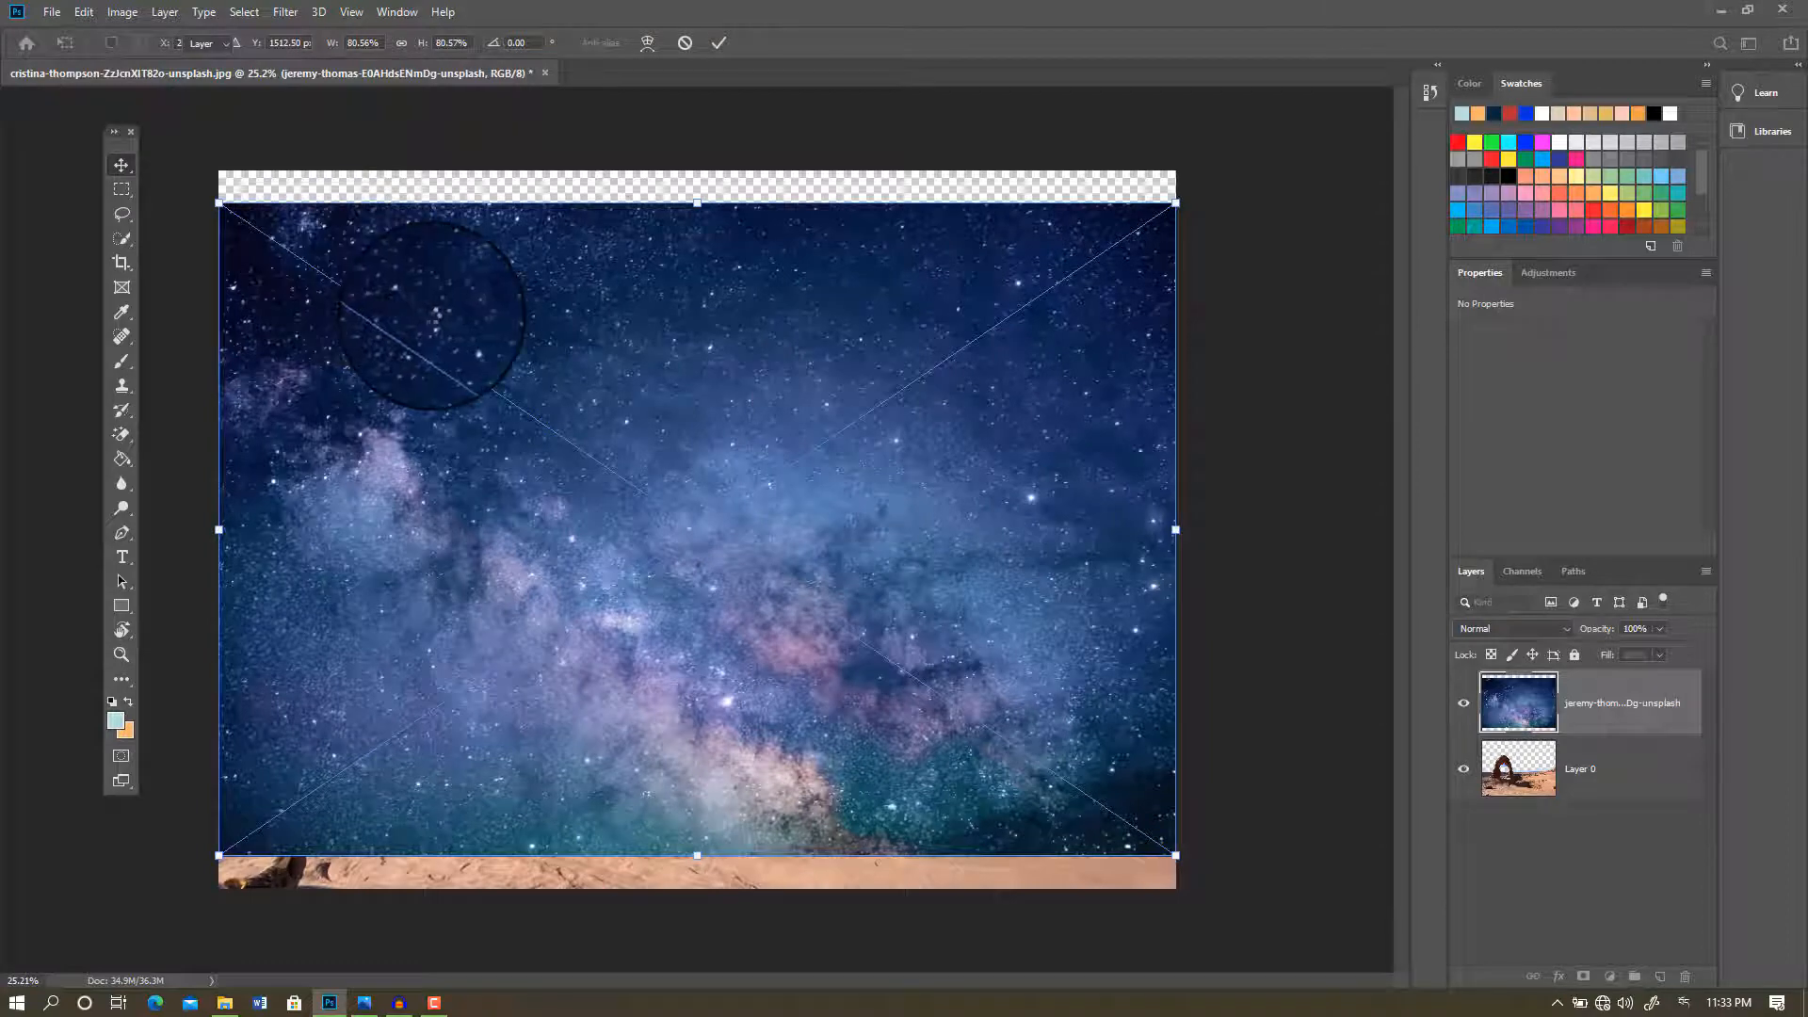
key(Return)
drag(405, 301, 496, 323)
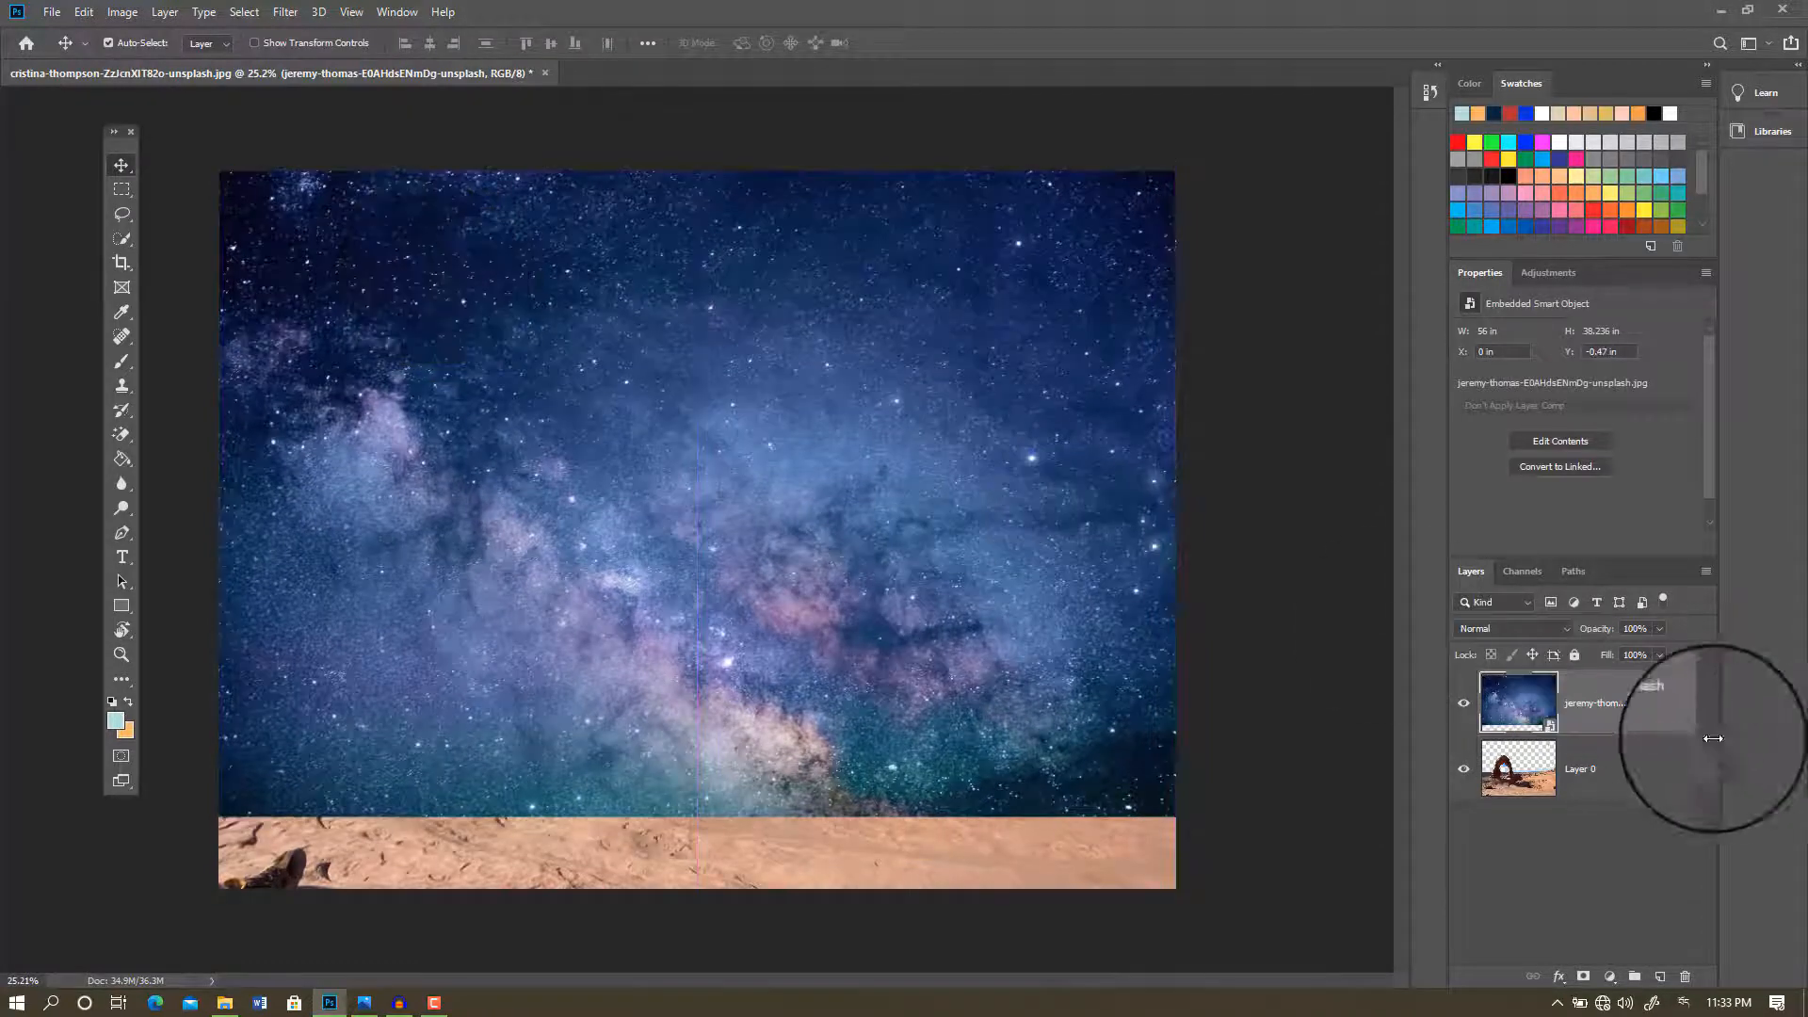
drag(1596, 702, 1595, 809)
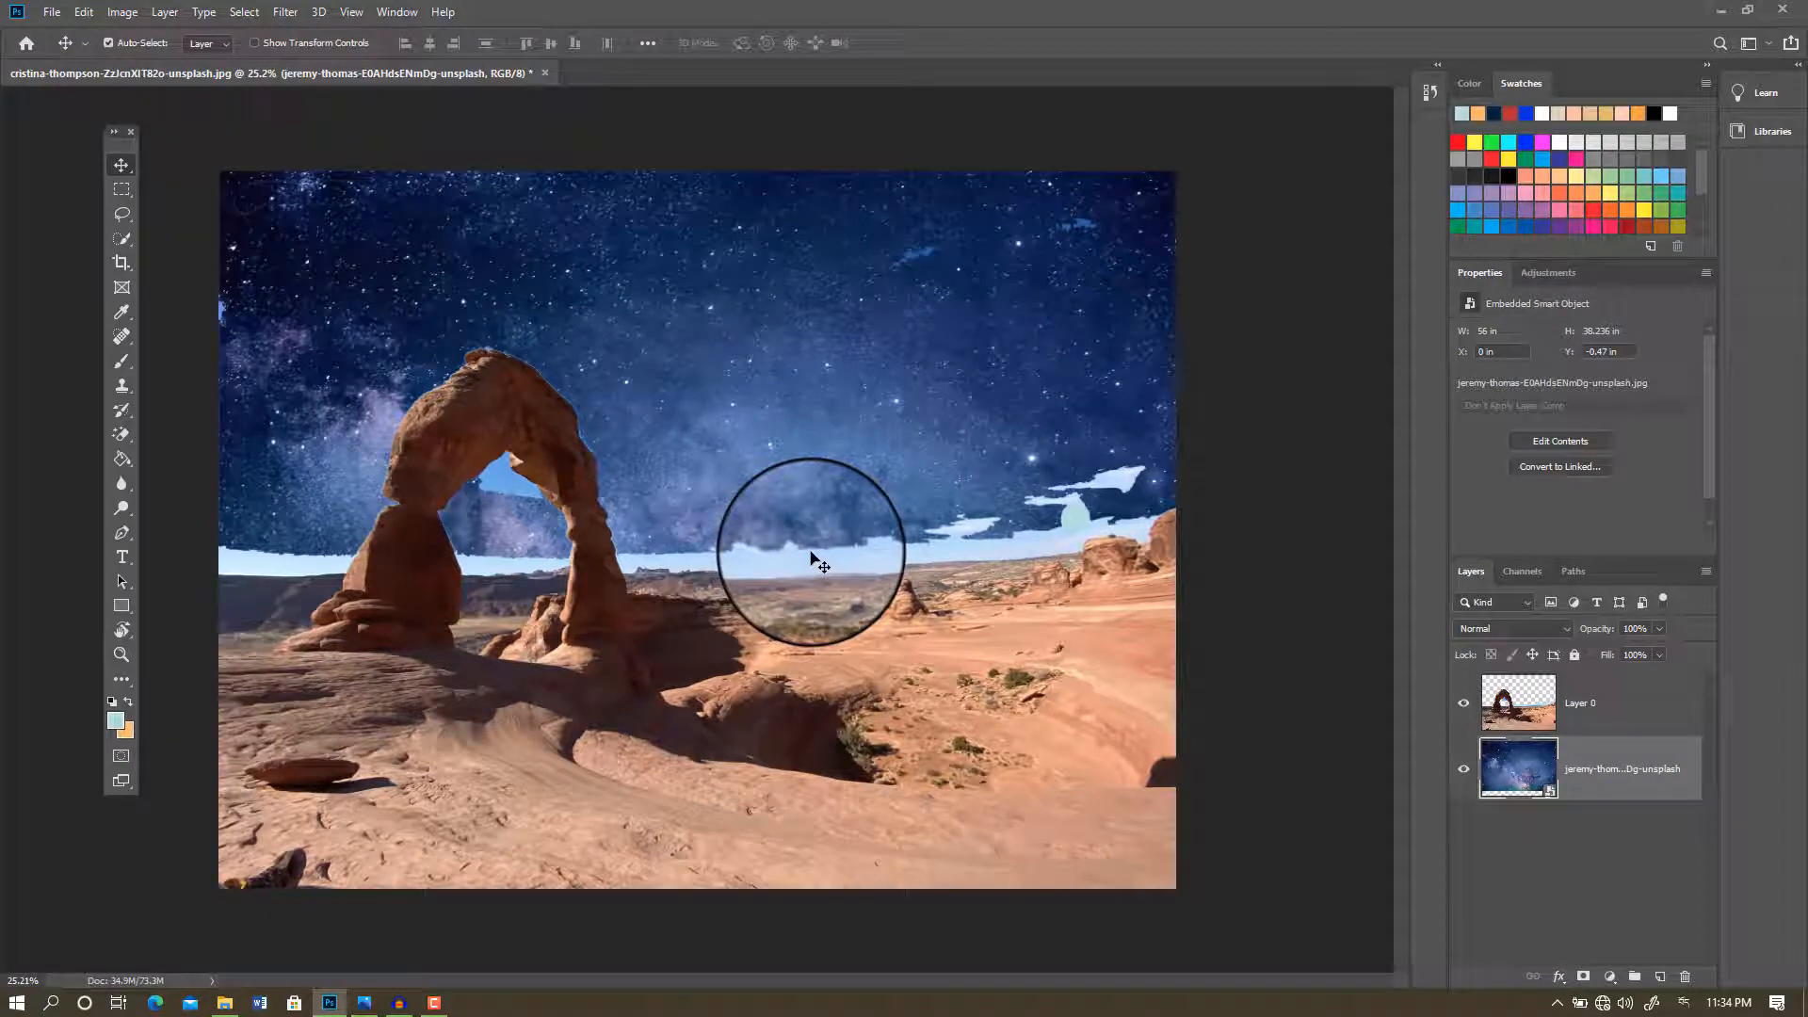
Step: Bring the starry sky layer back above Layer 0 and delete it
key(ctrl+bracketright)
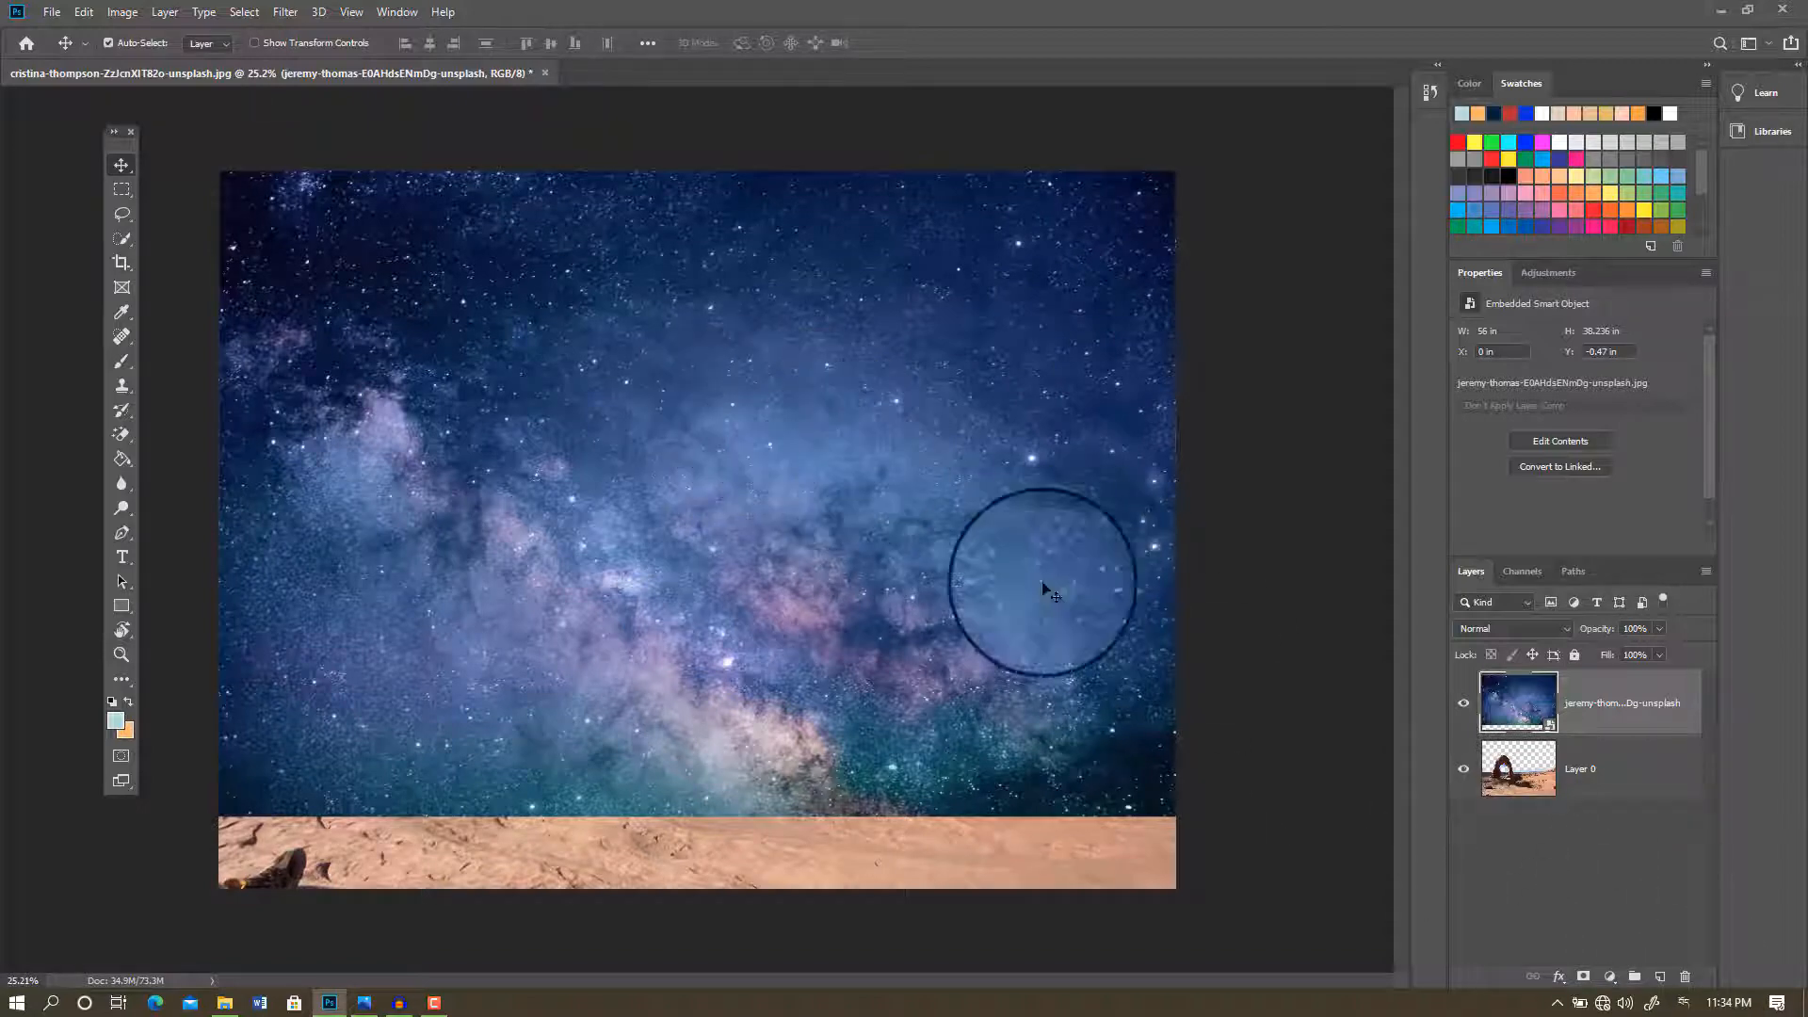
click(1681, 976)
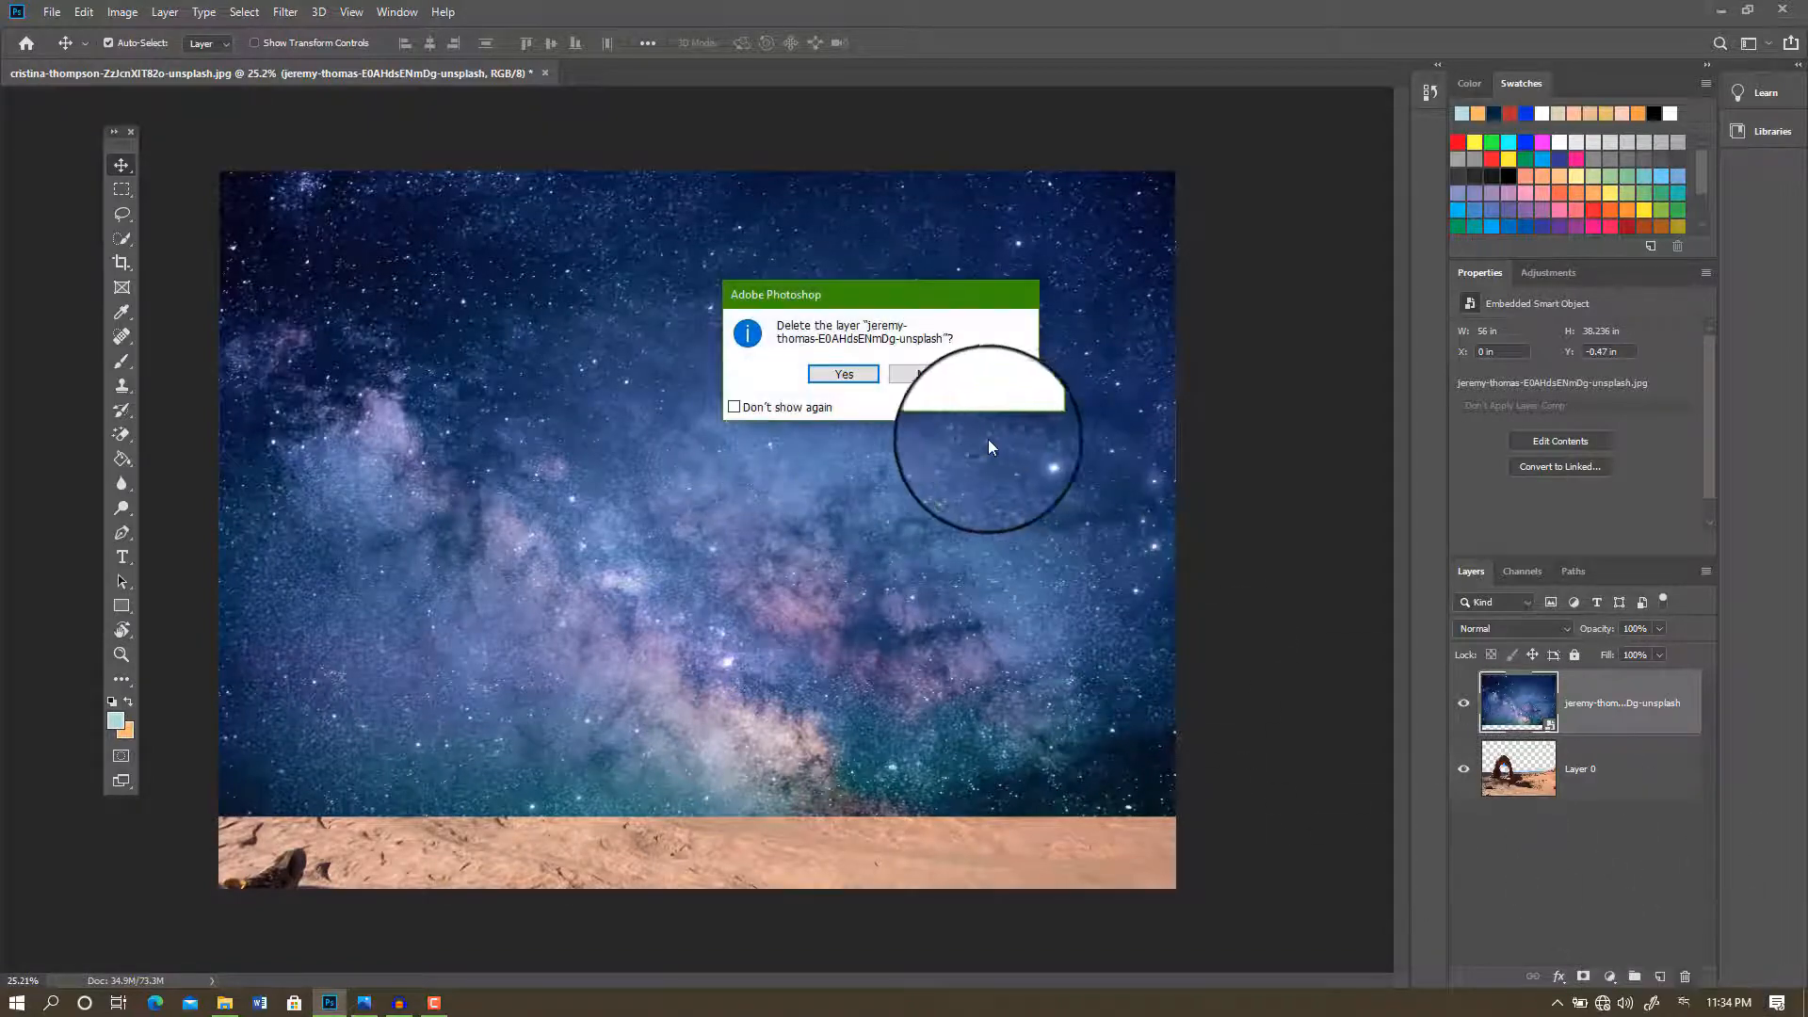
click(843, 376)
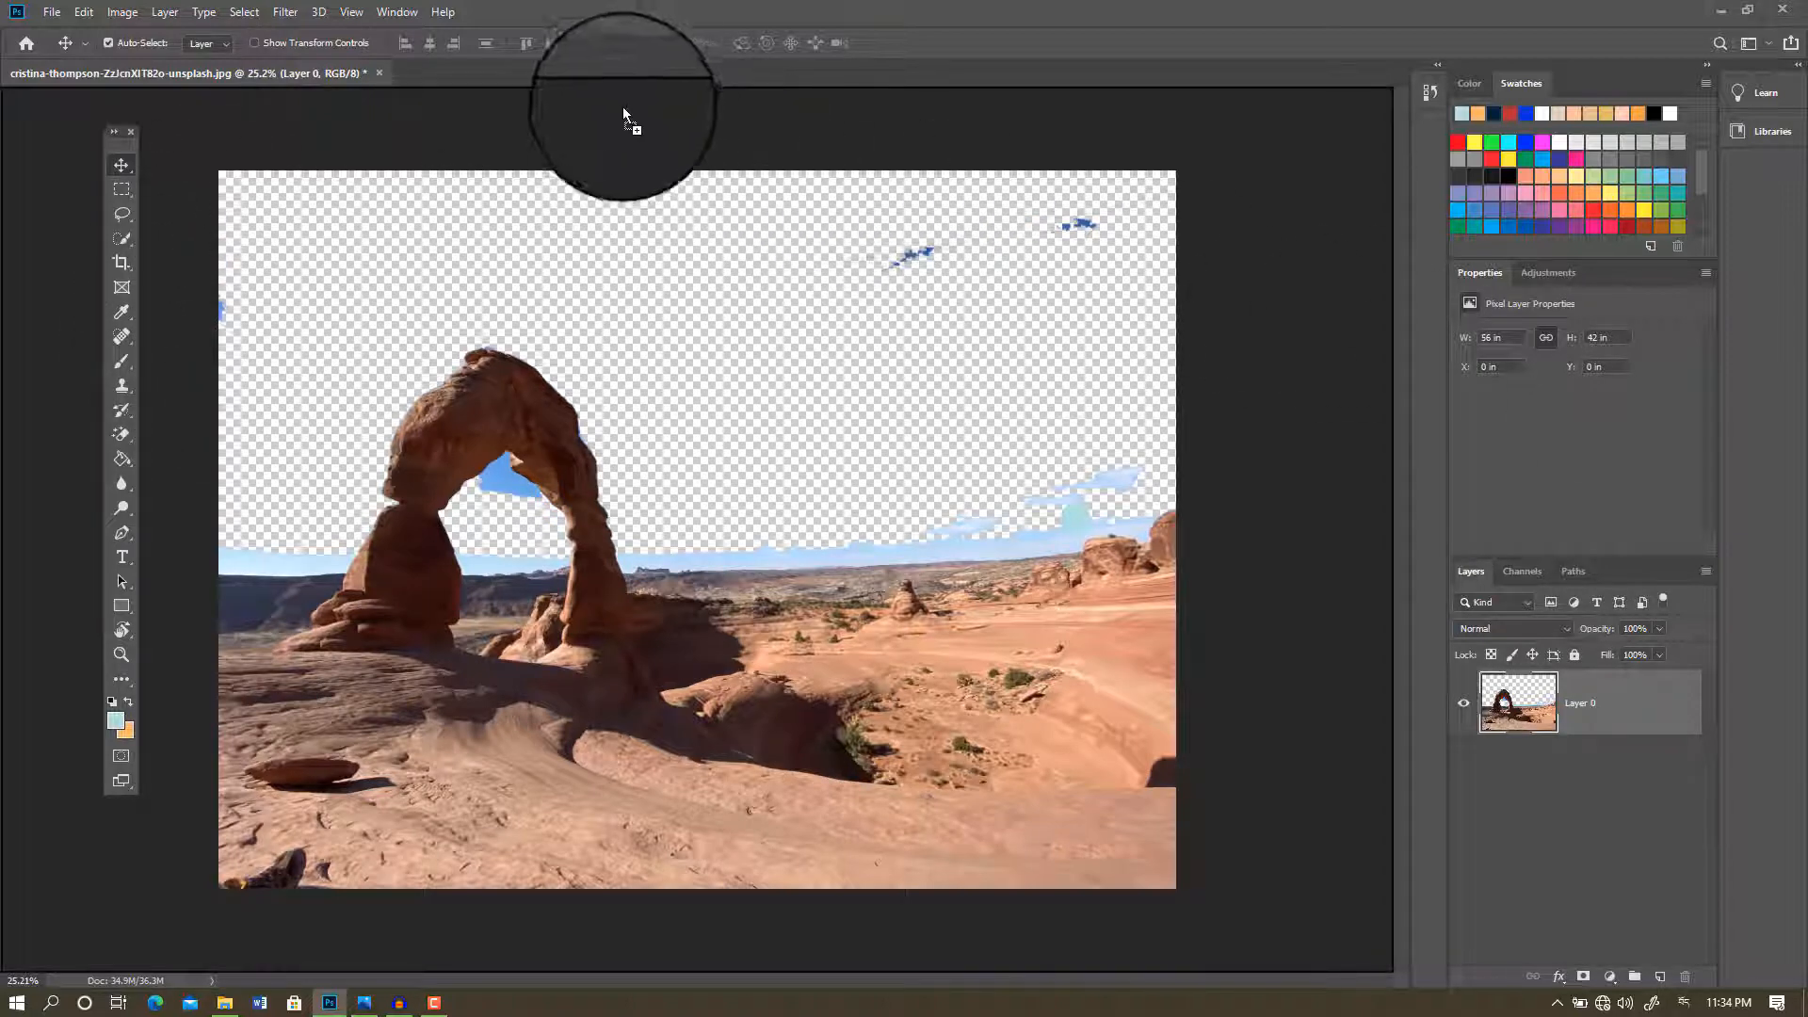
Step: Open the photo of the woman lifting a baby as a separate document and choose the Background Eraser tool
drag(634, 125, 512, 141)
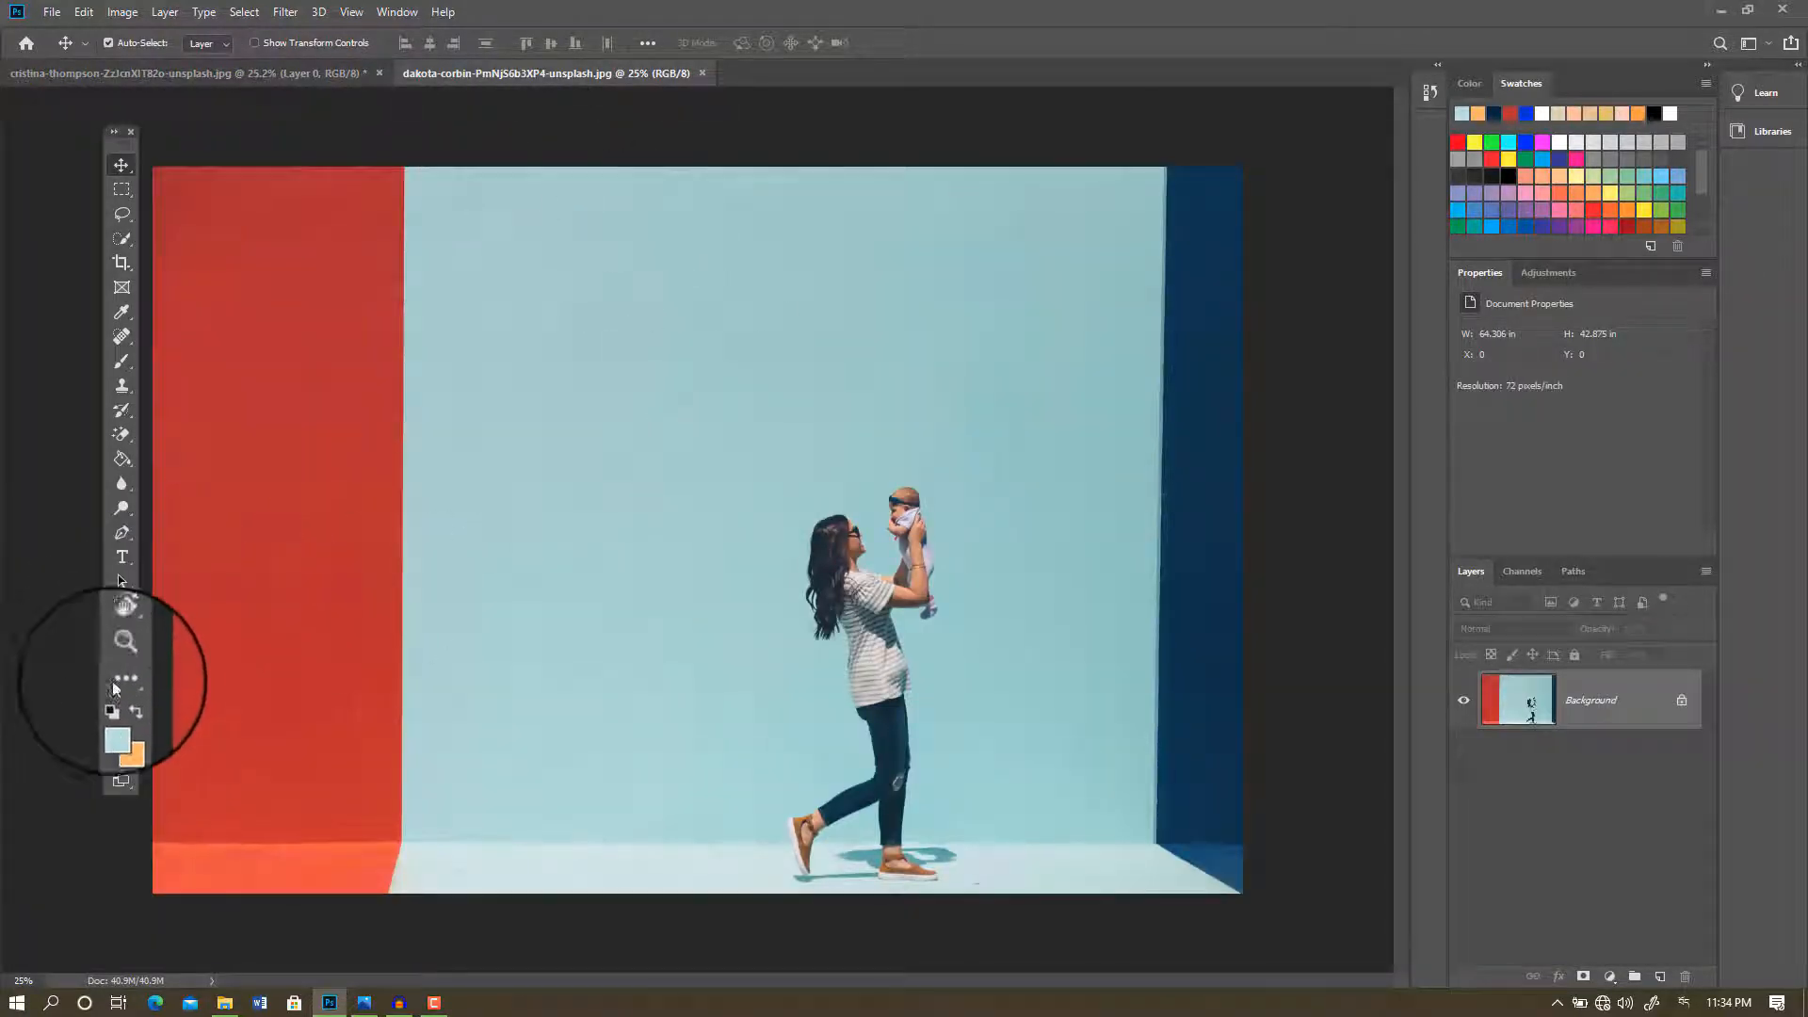
click(122, 435)
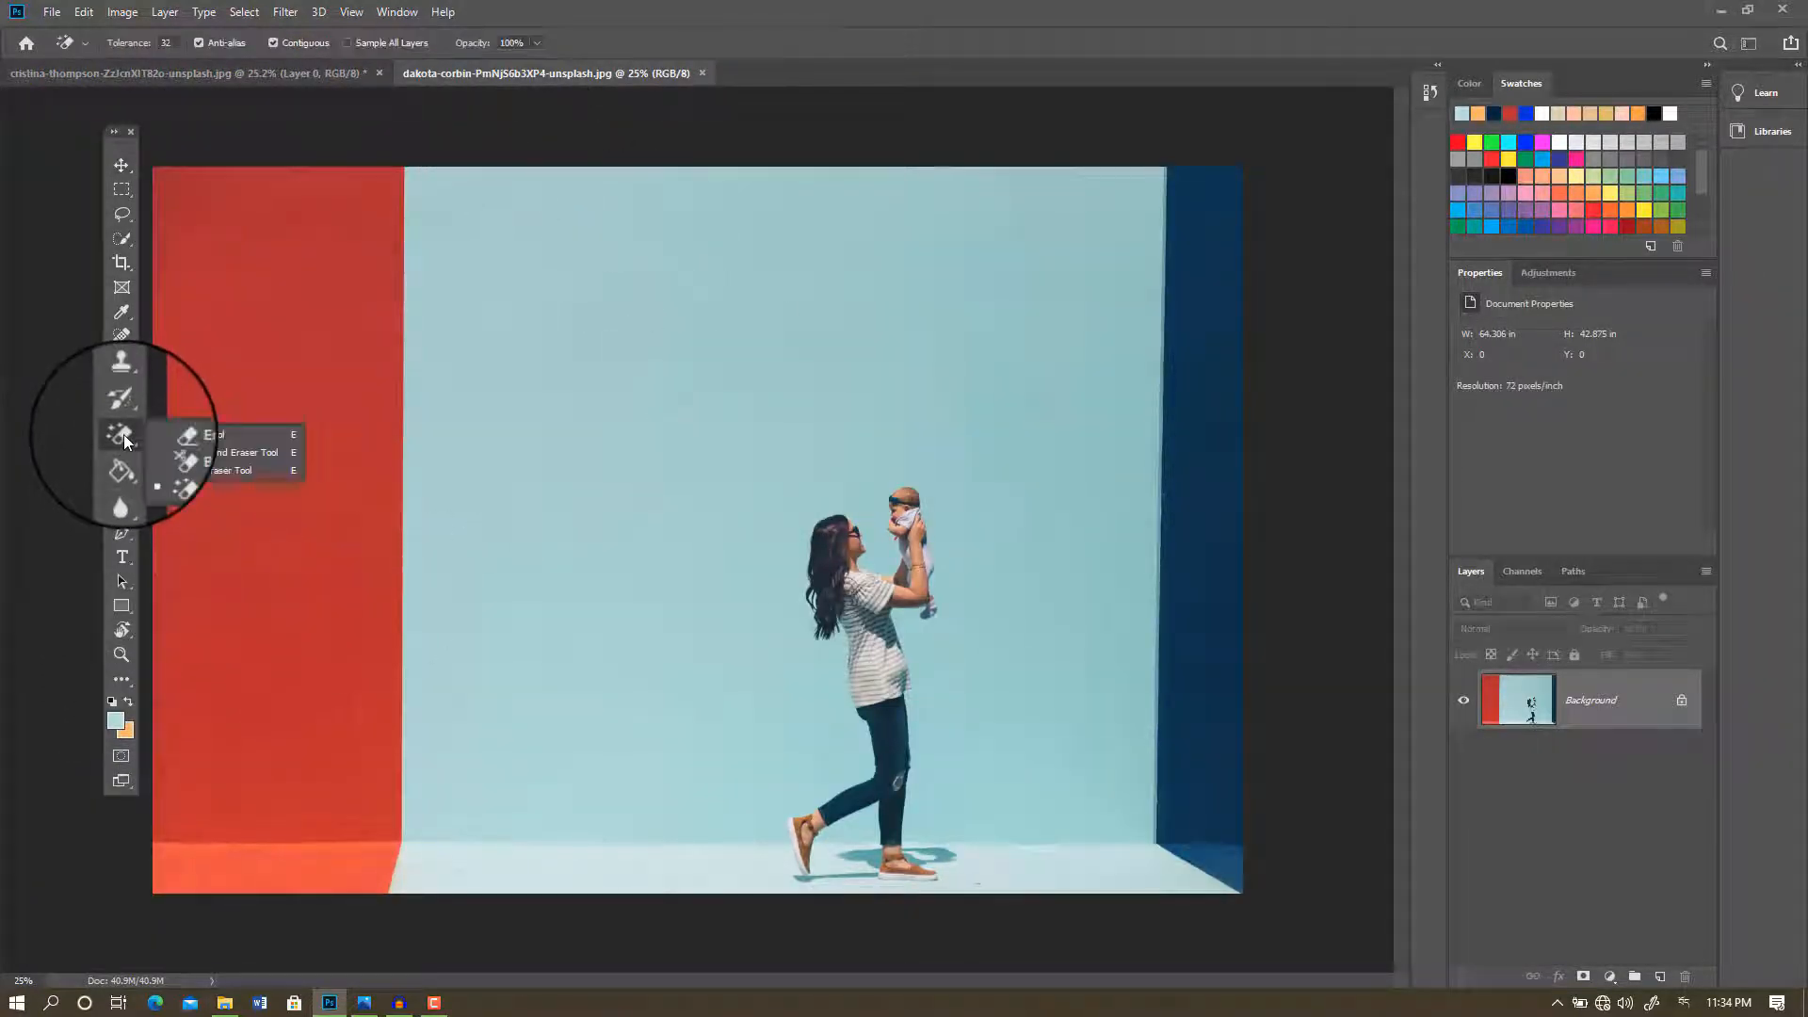
click(208, 458)
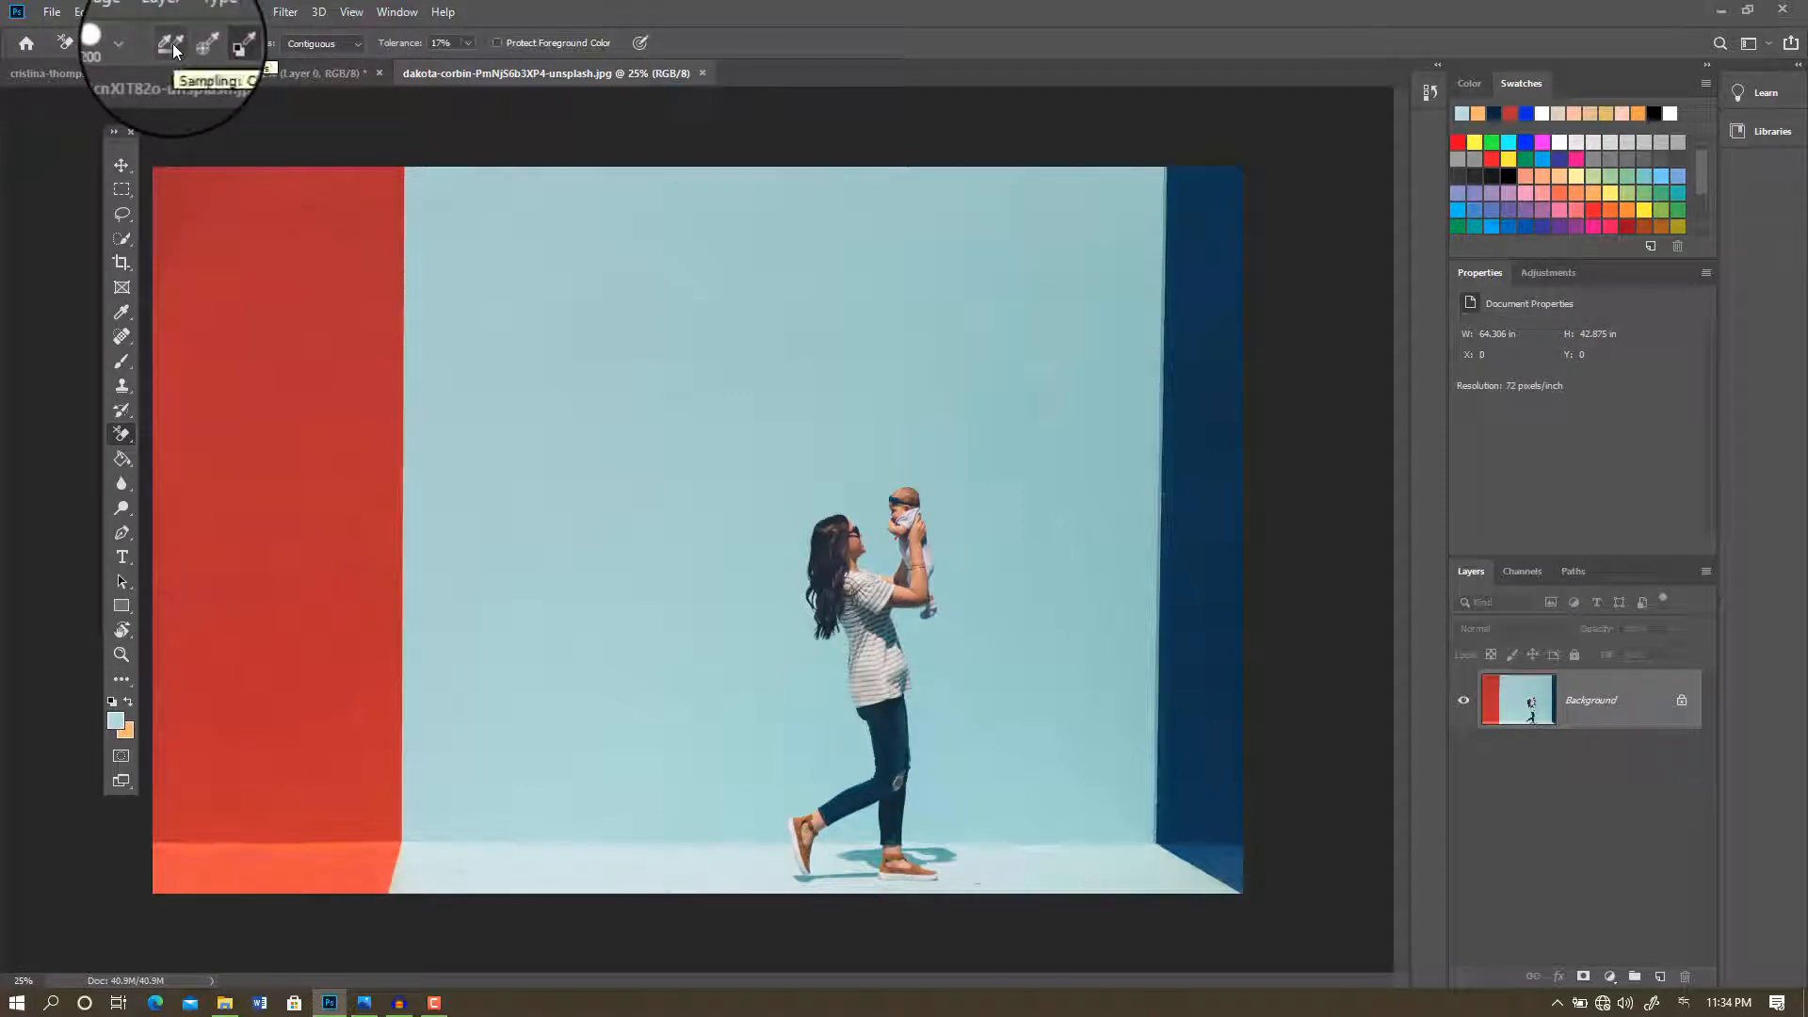
Step: Switch briefly to the regular Eraser, return to the Background Eraser and enlarge its brush to 600
right_click(126, 437)
click(177, 435)
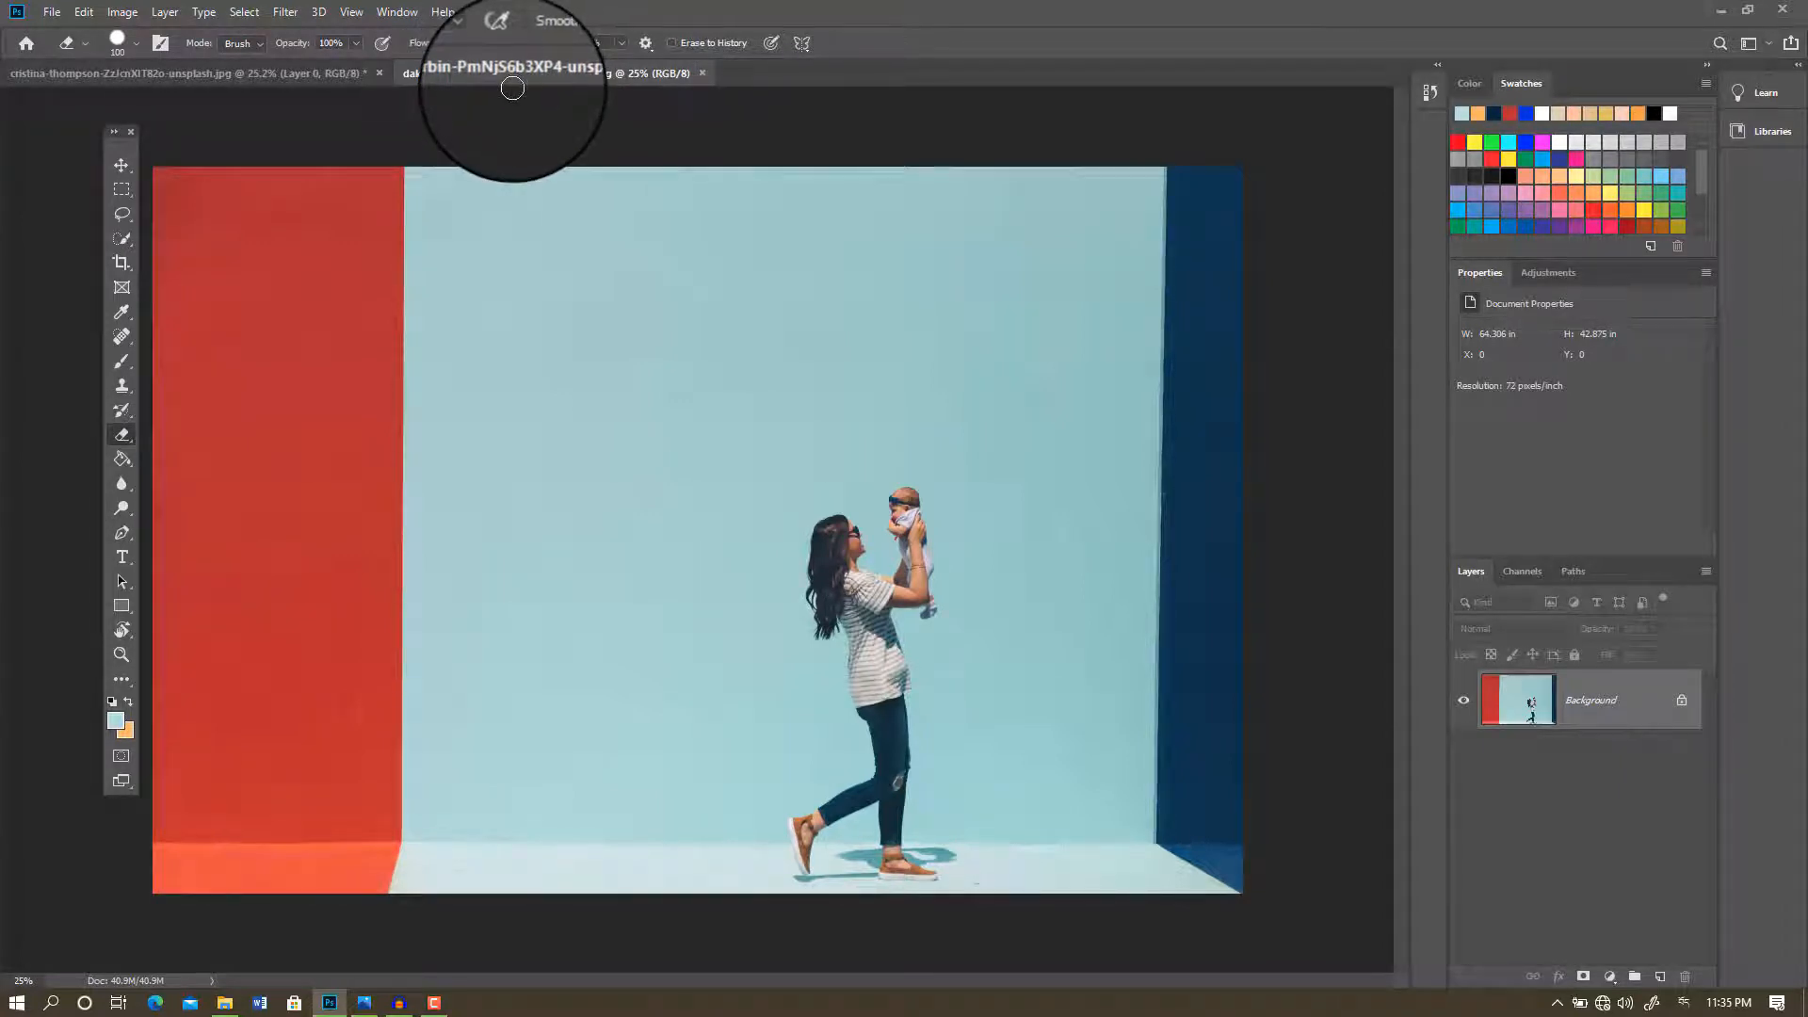
right_click(121, 434)
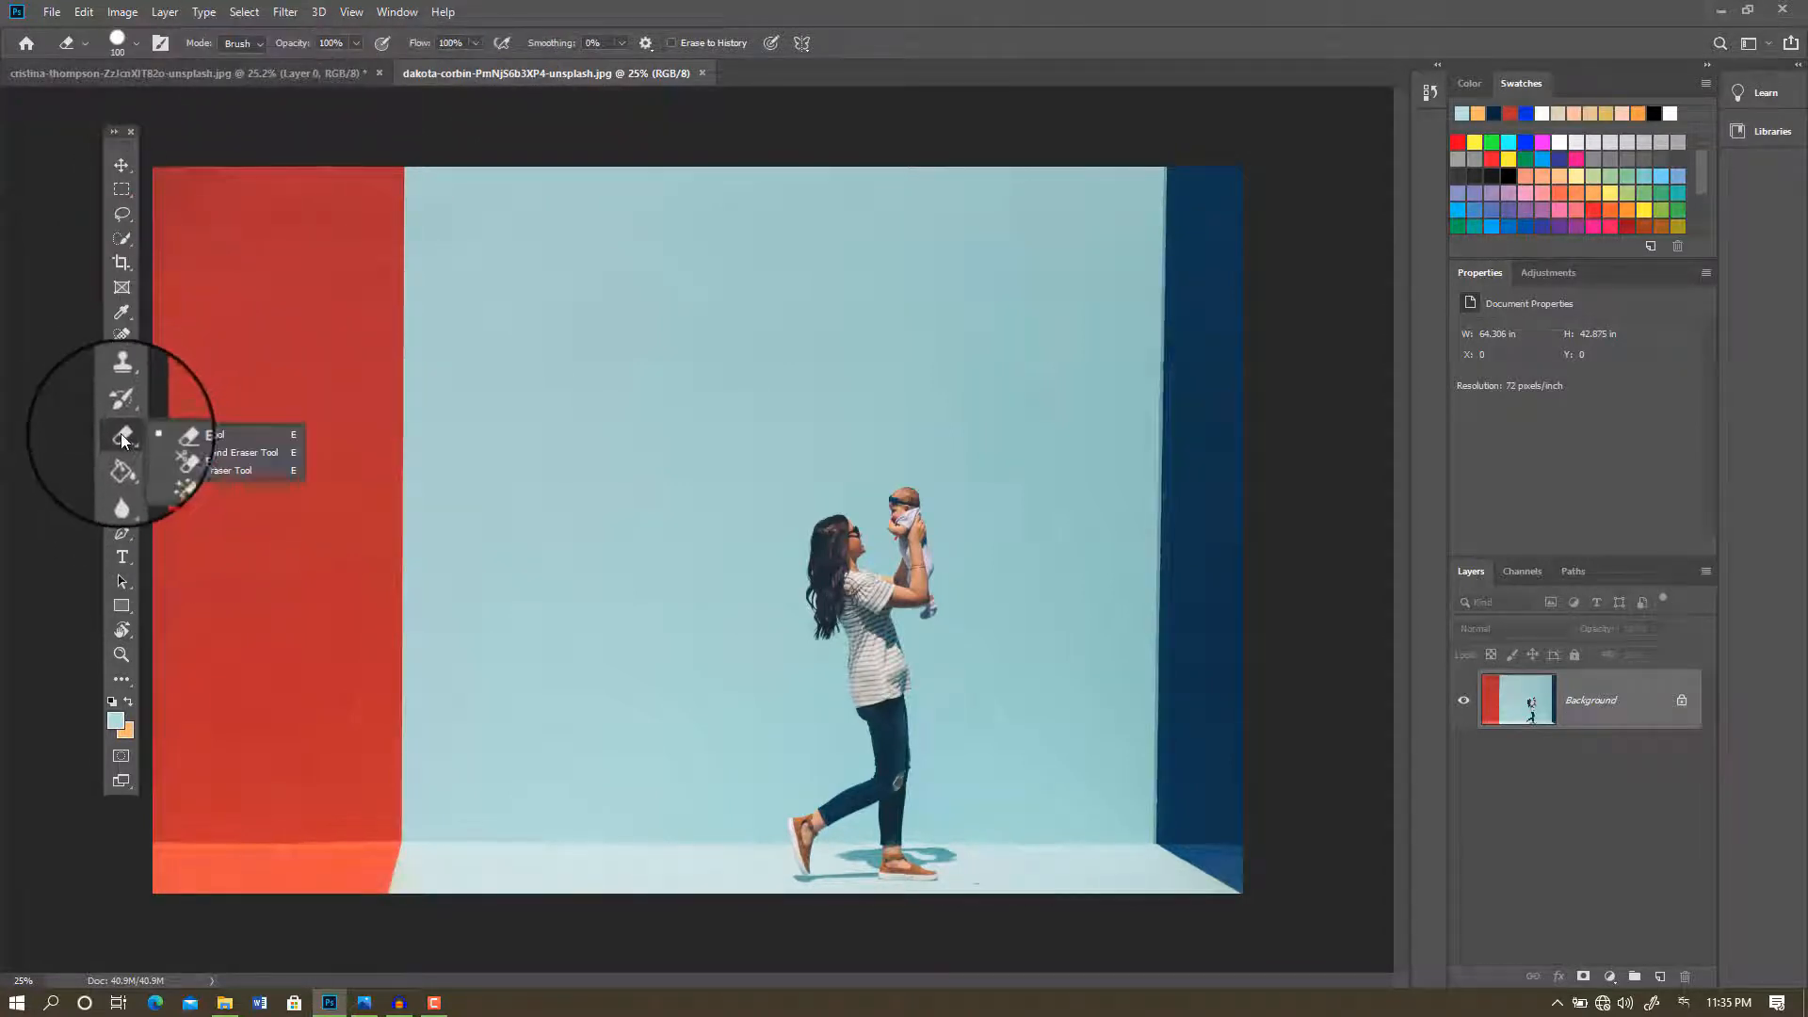
click(212, 454)
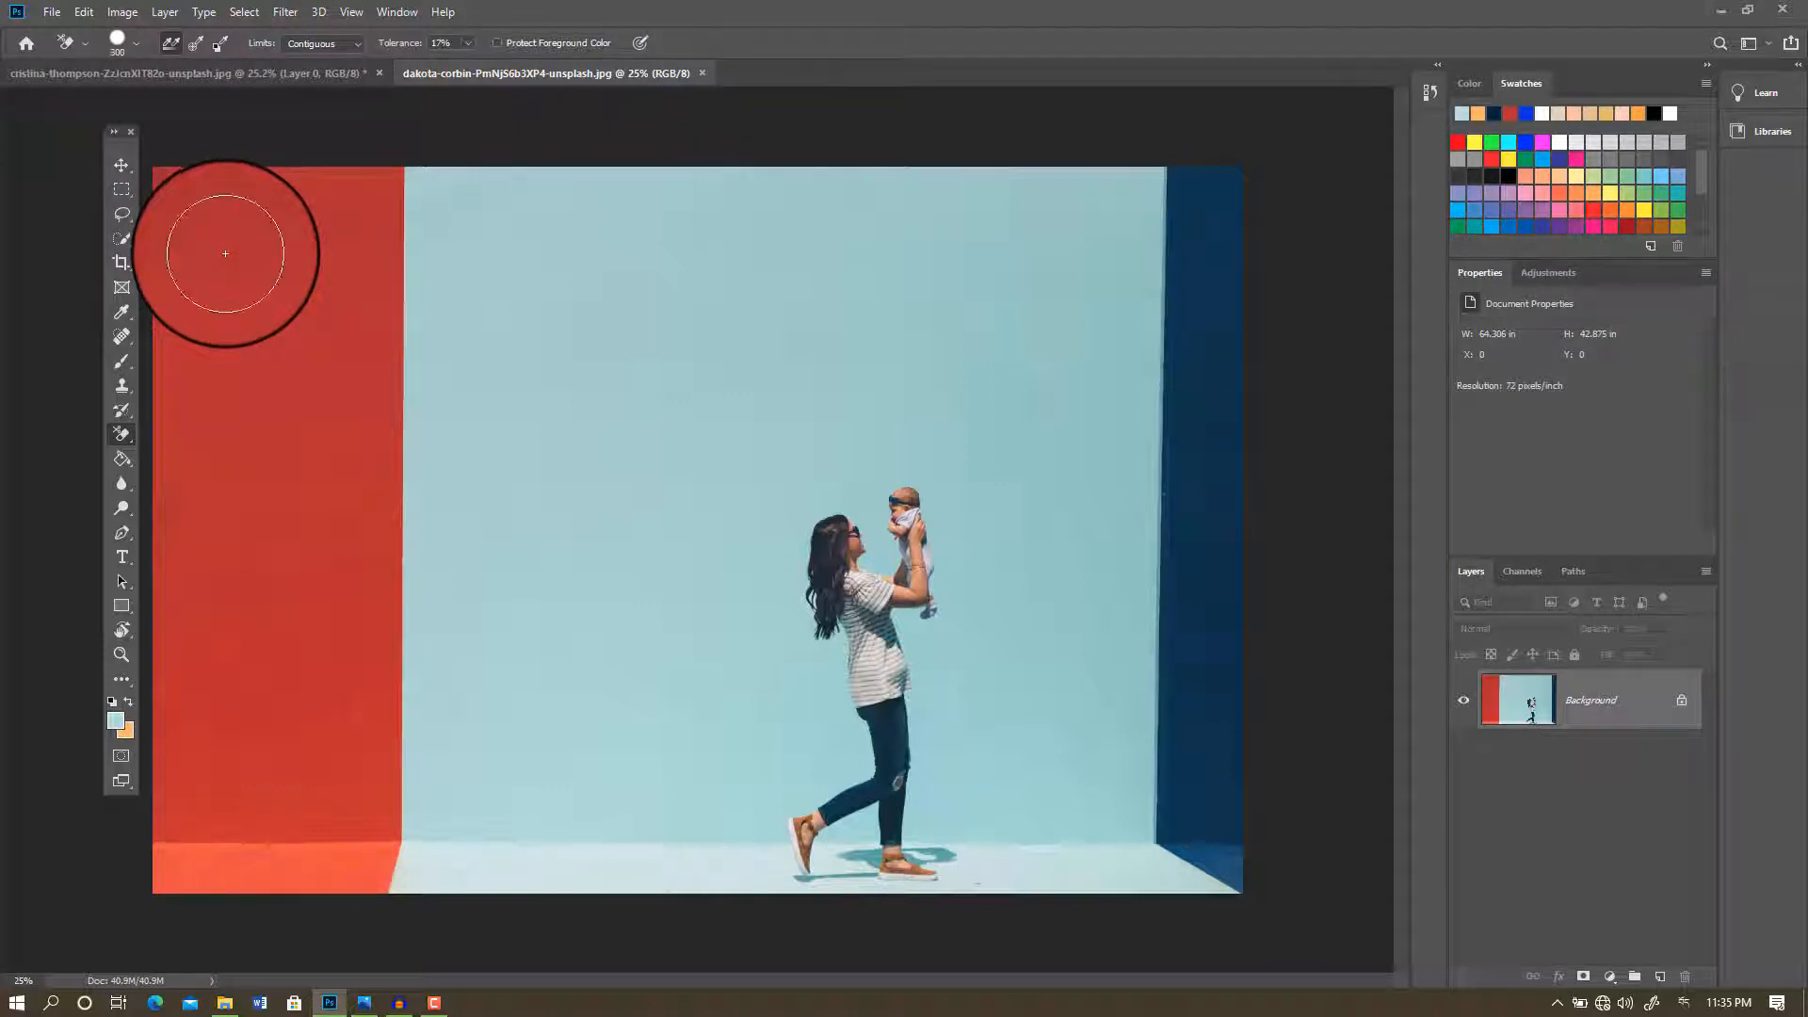
key(bracketright)
key(bracketright)
key(bracketright)
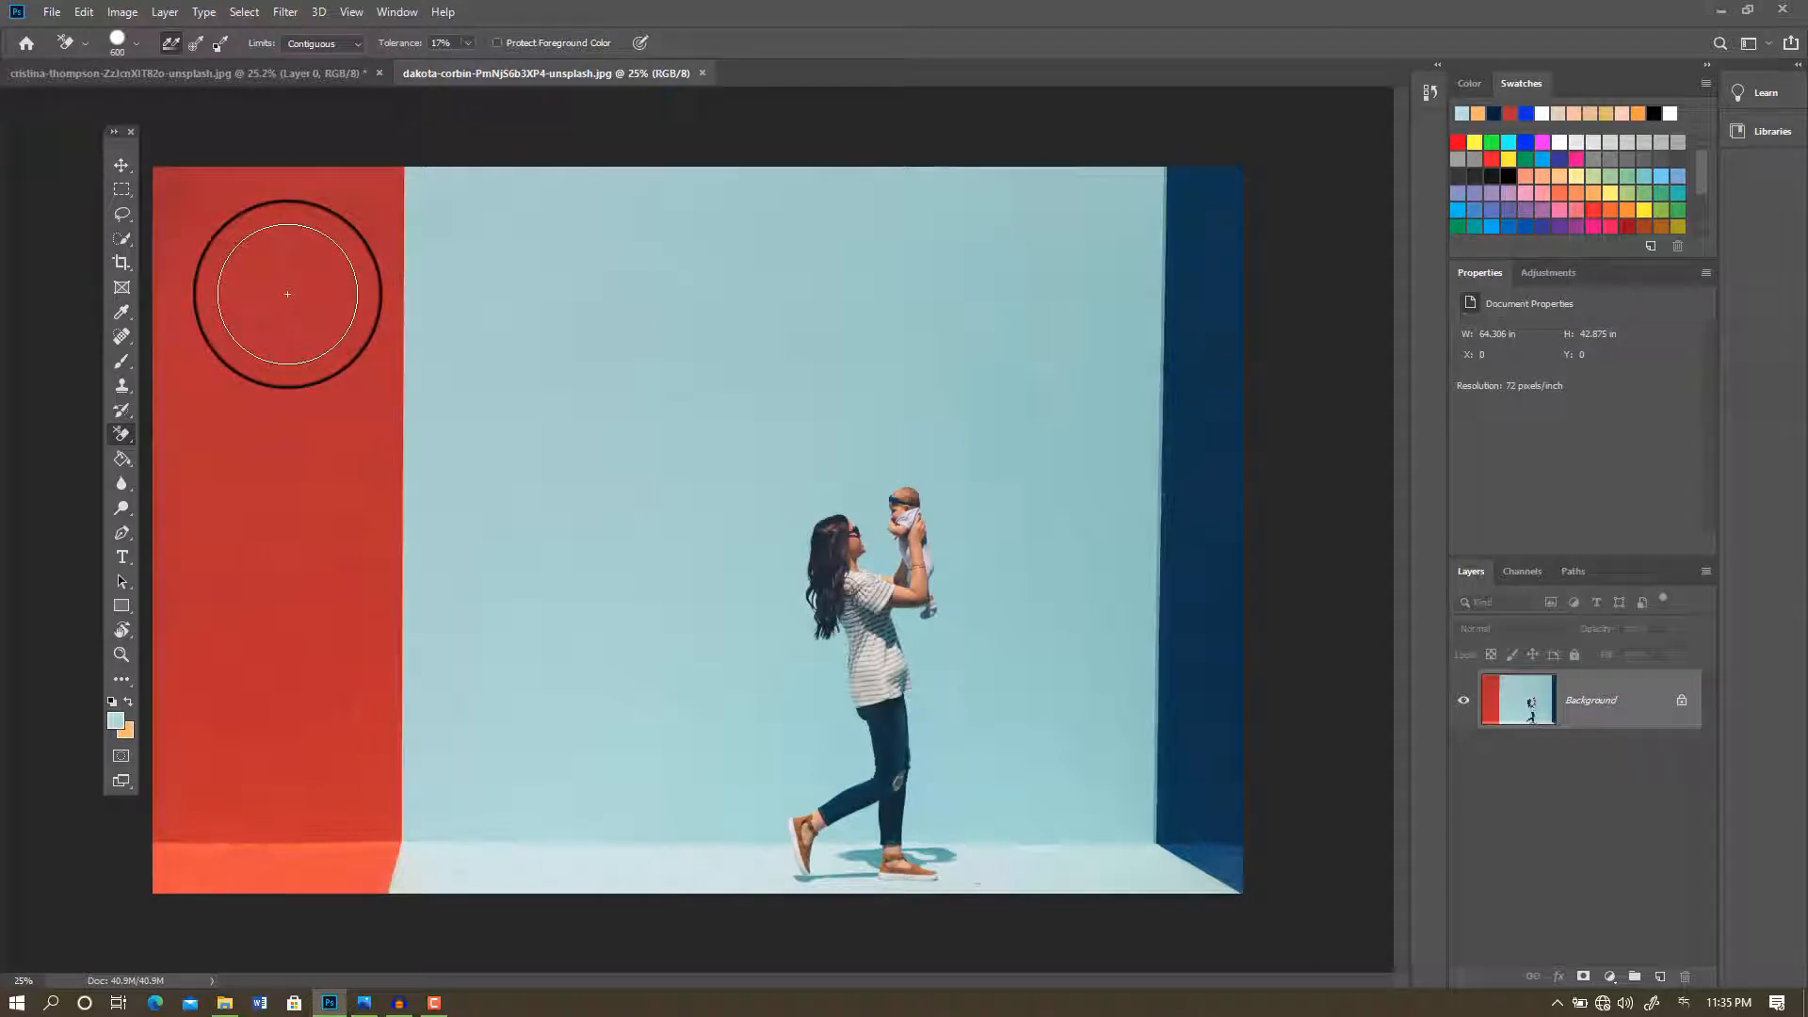
Step: With Continuous sampling, erase a row of overlapping circles across the upper red wall and into the light-blue wall
click(231, 253)
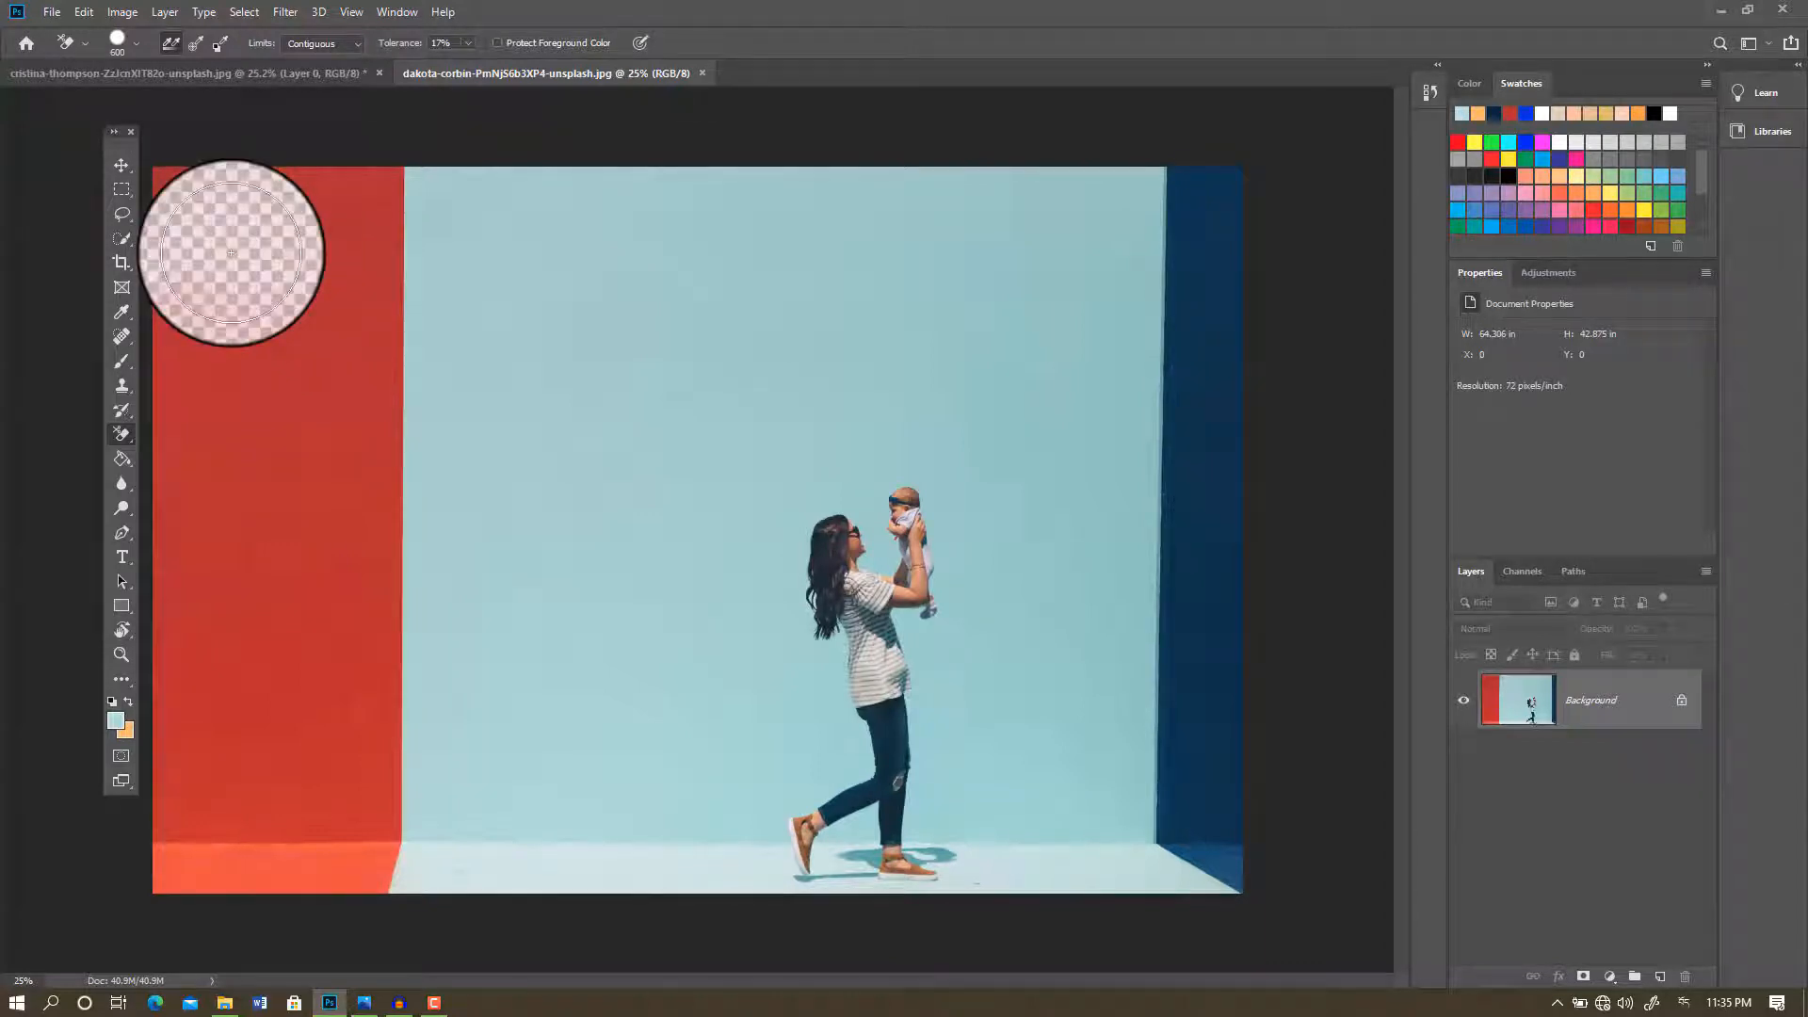
click(310, 254)
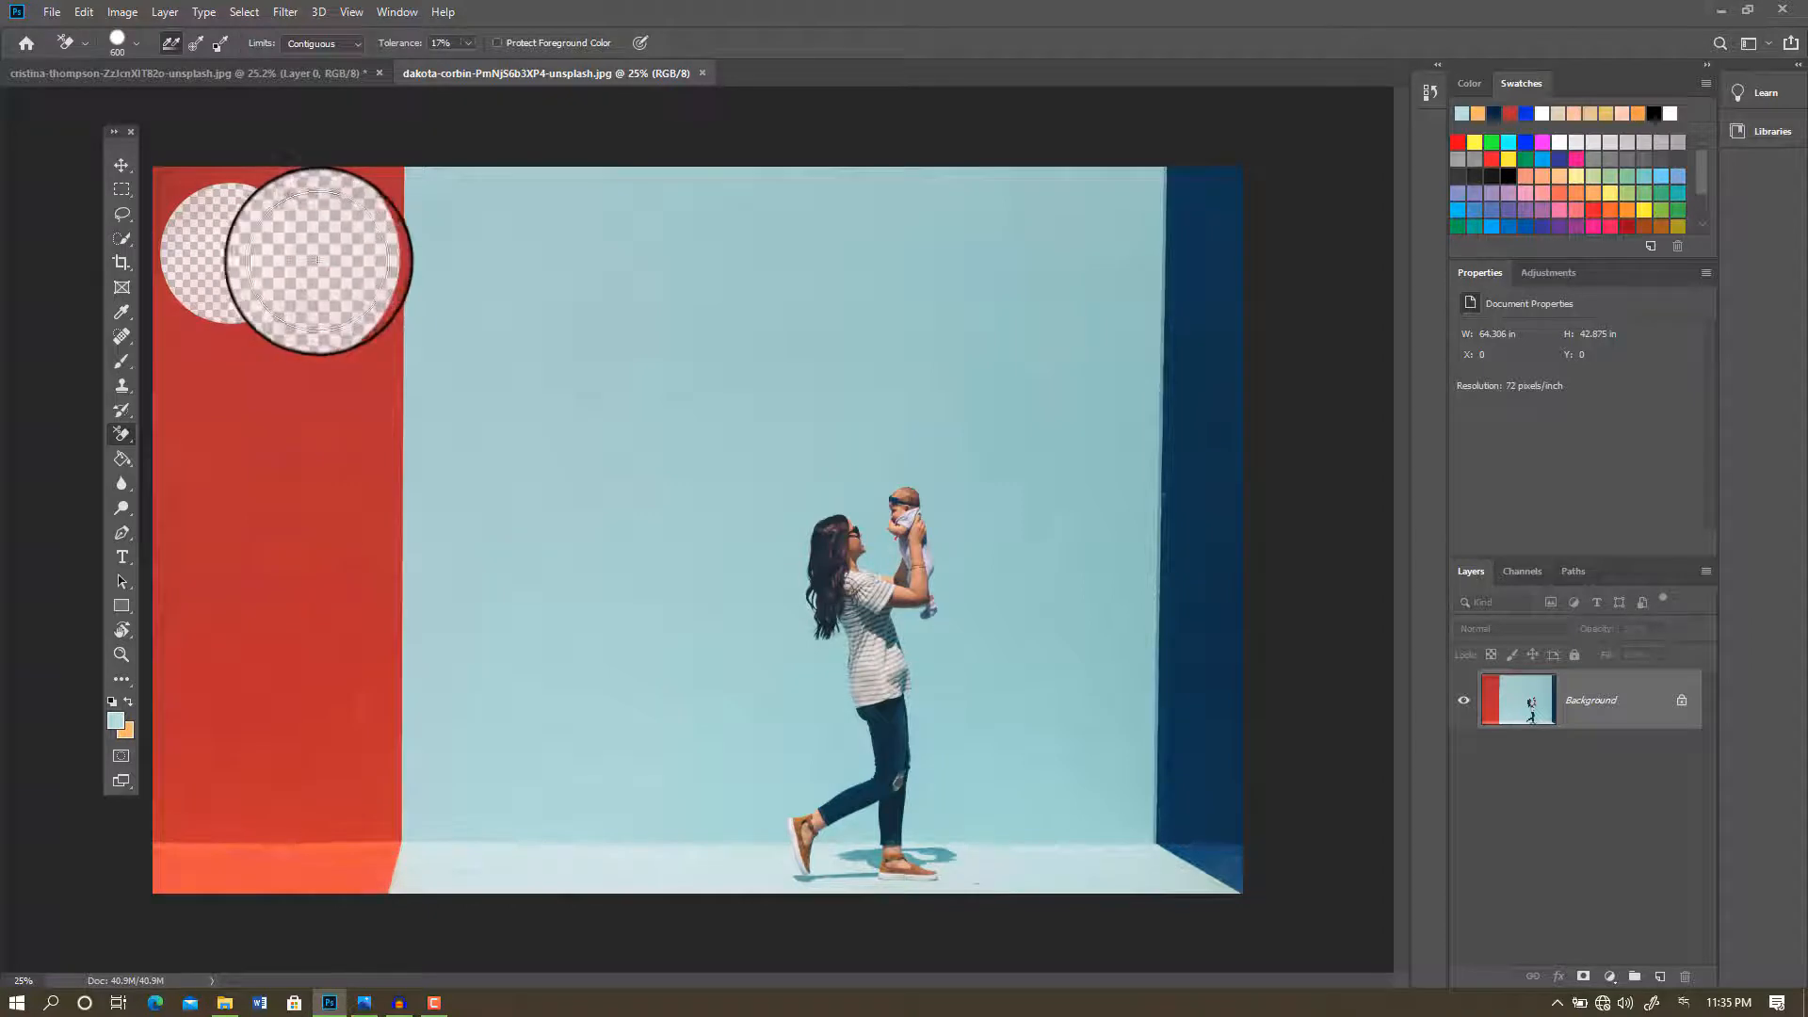
click(375, 263)
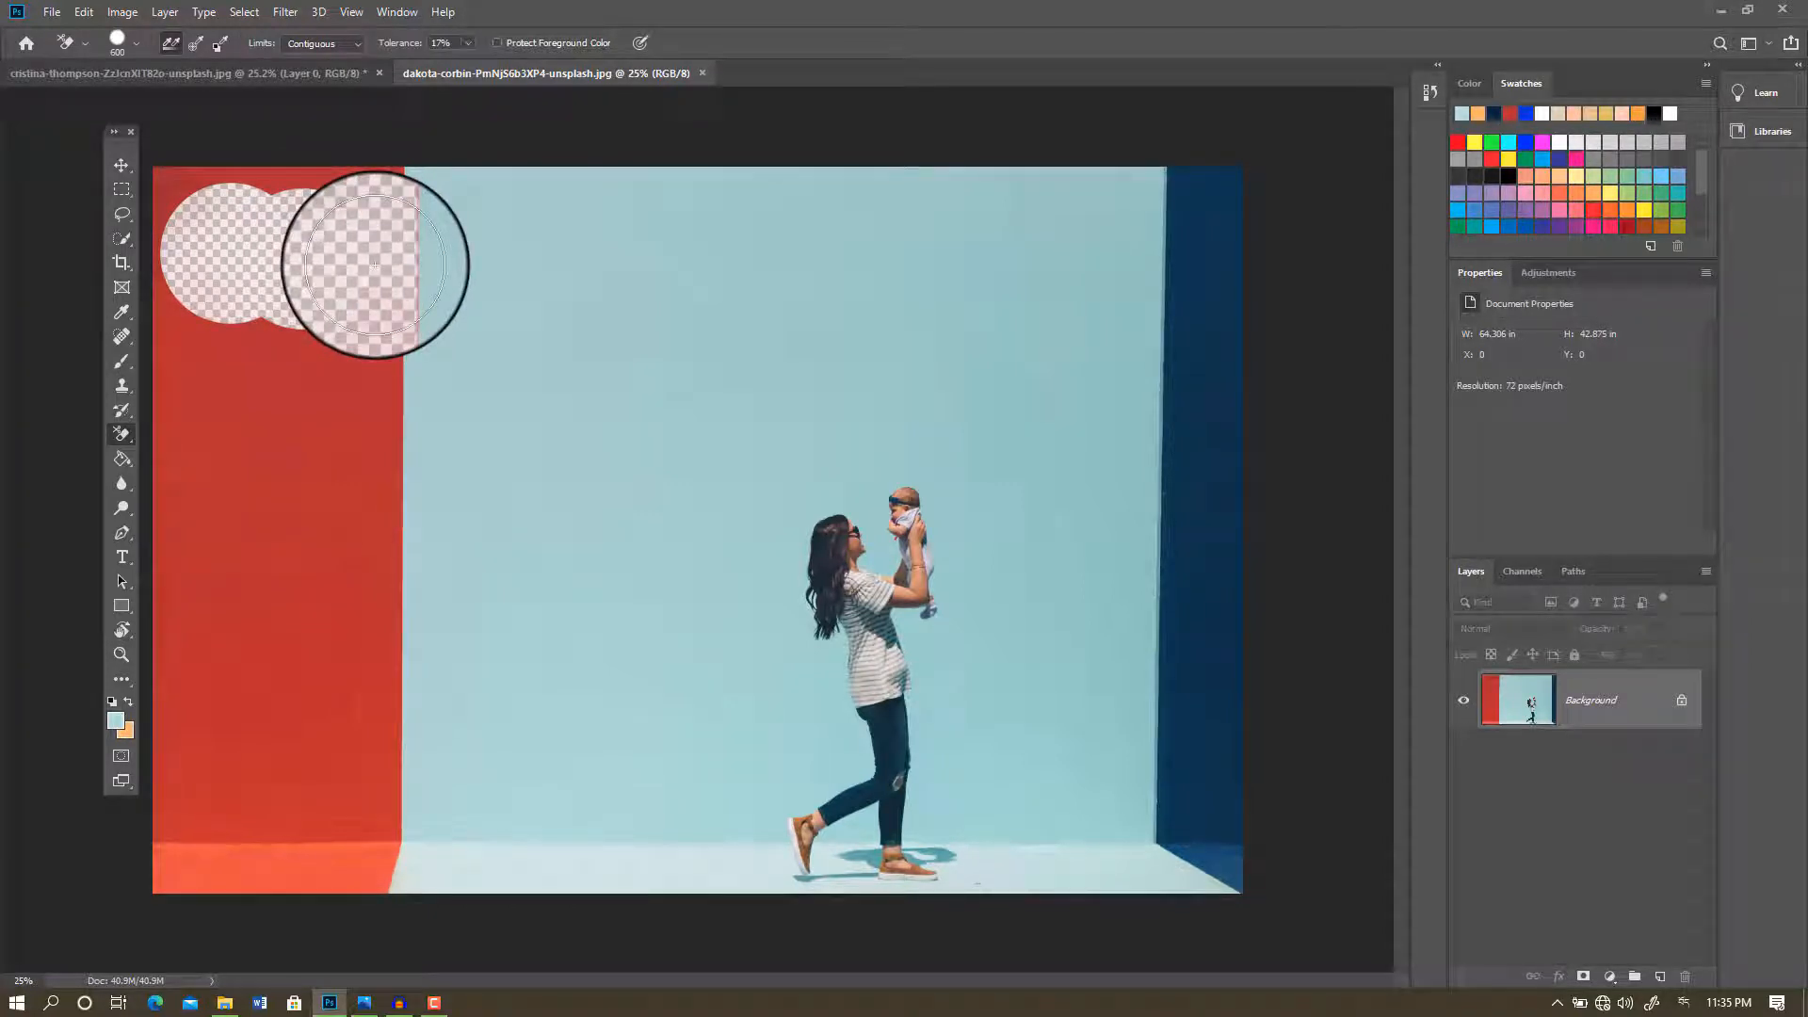
click(454, 264)
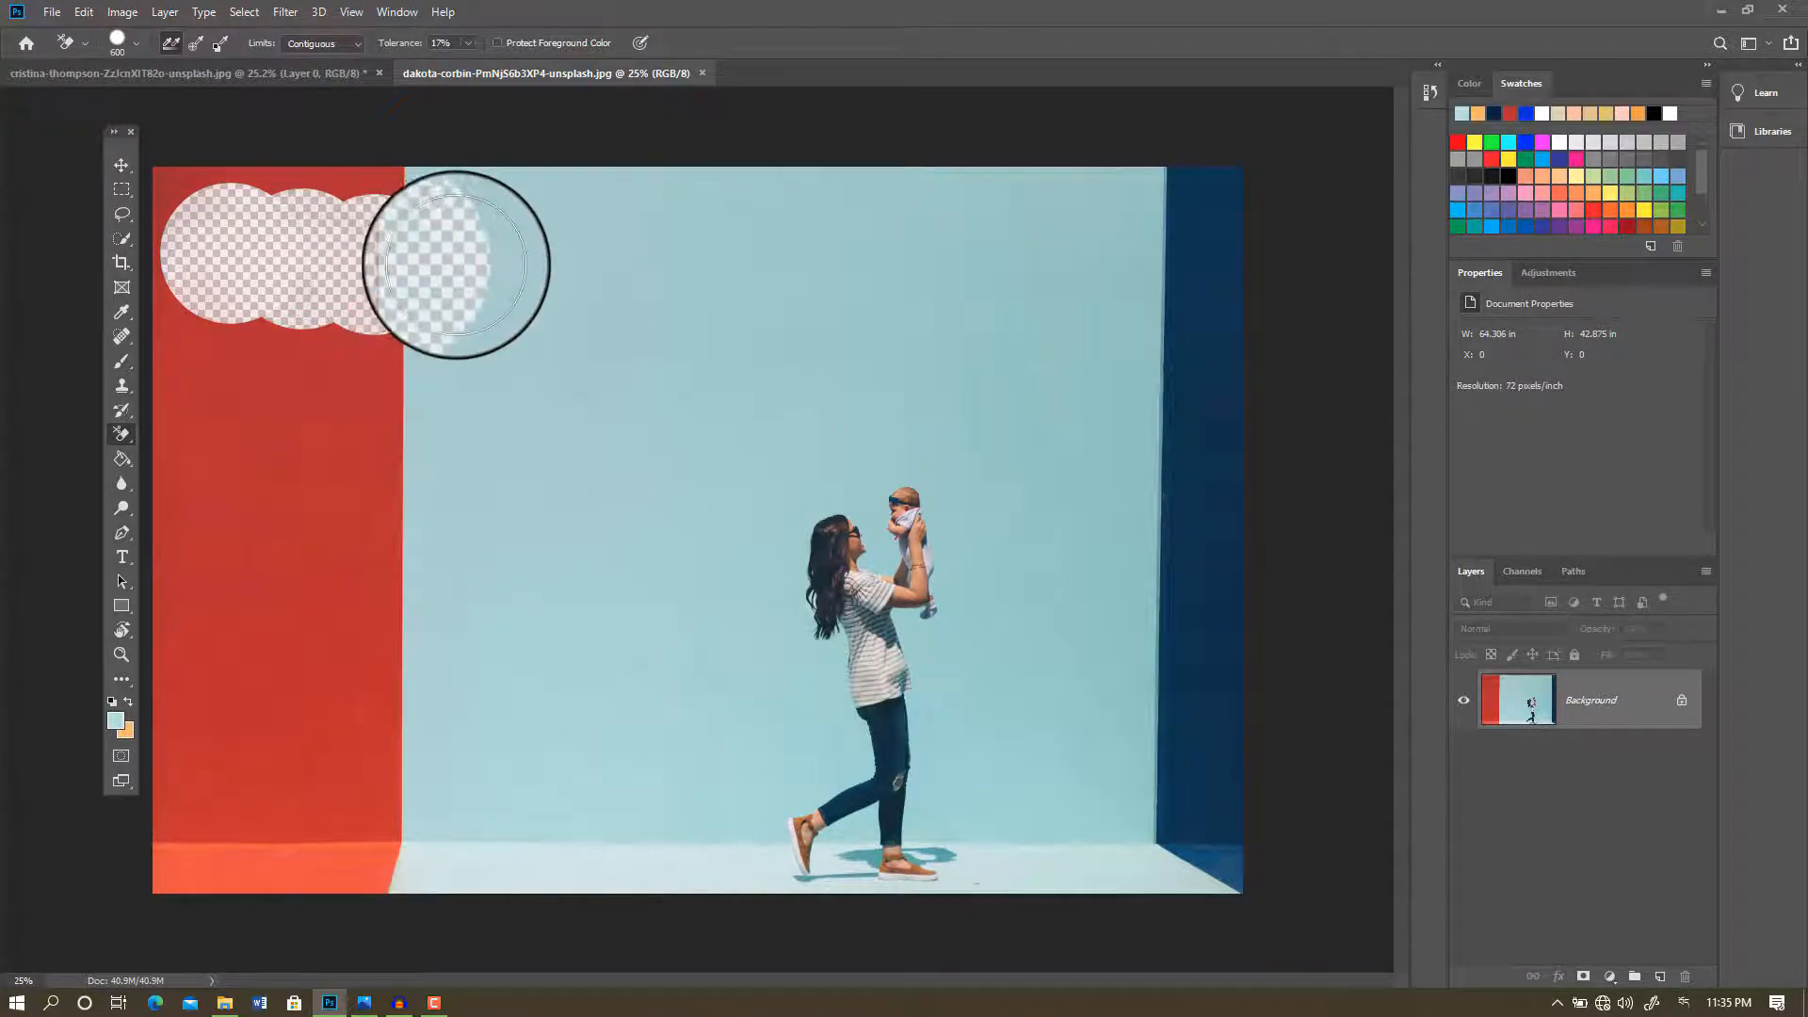
drag(455, 264, 557, 260)
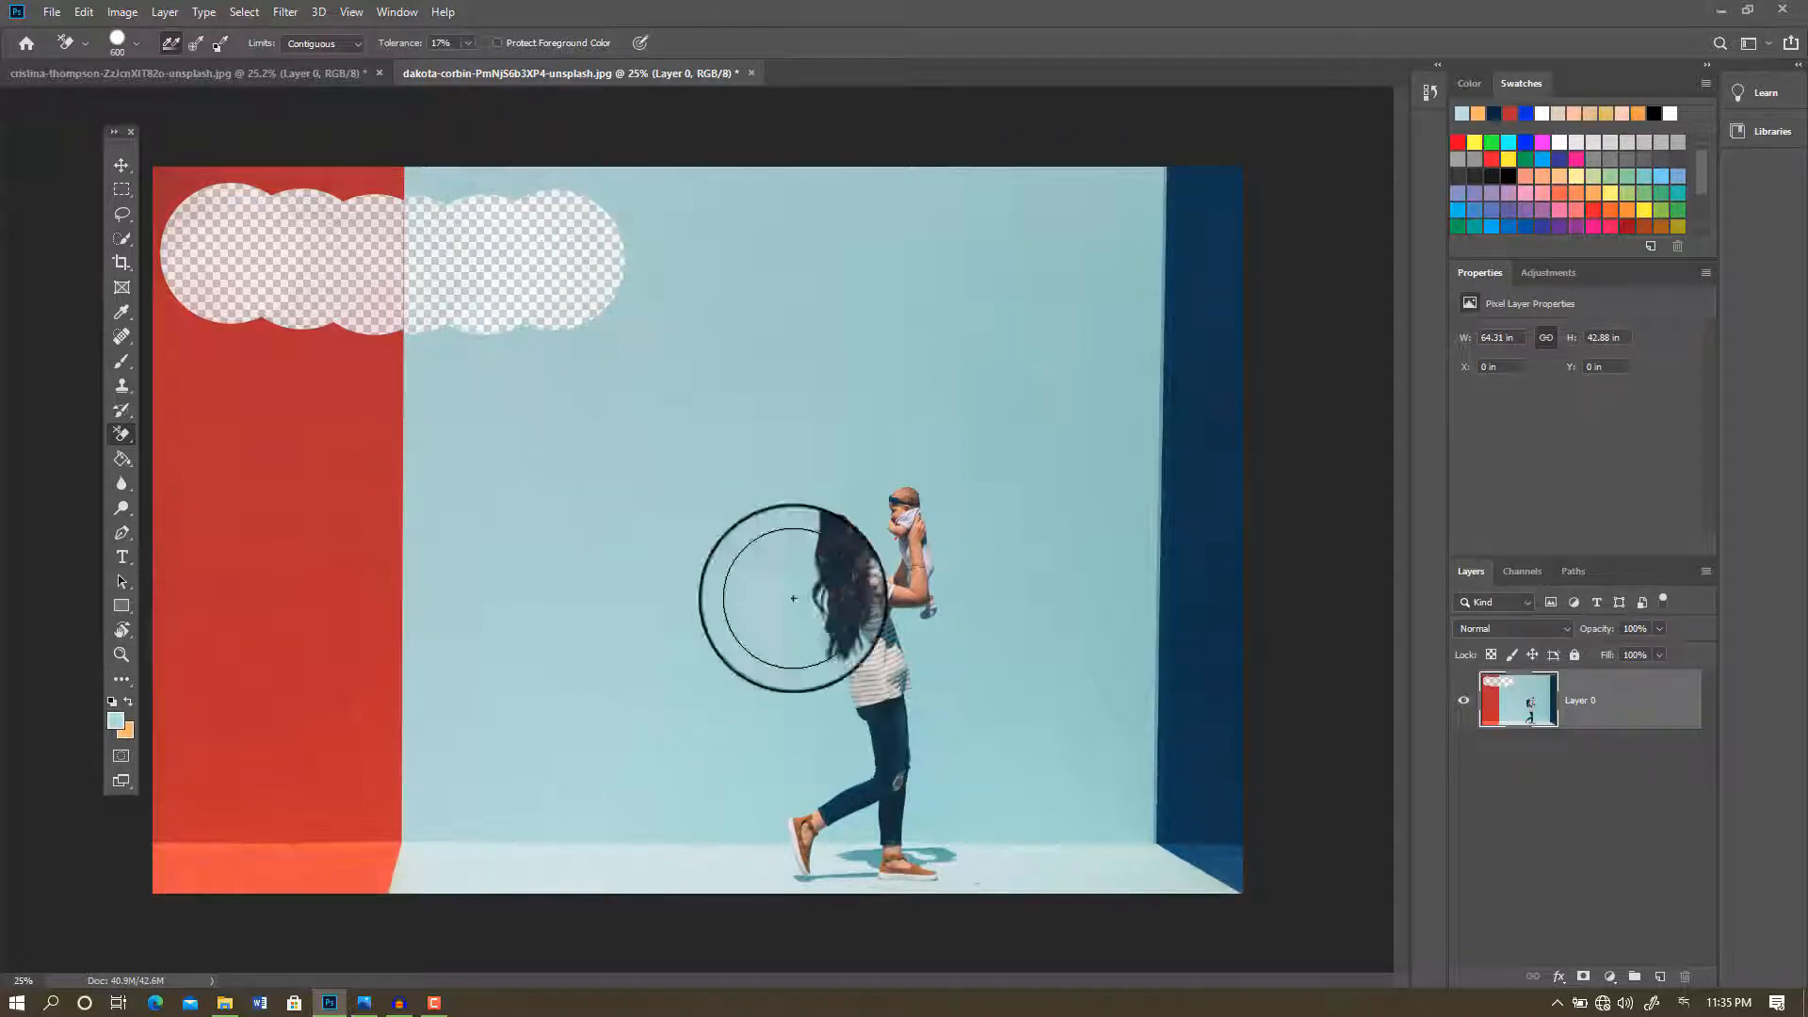
Step: Try erasing the light-blue wall beside the woman's hair and across the hair itself, and undo those strokes
scroll(857, 641, up, 2)
scroll(857, 640, up, 5)
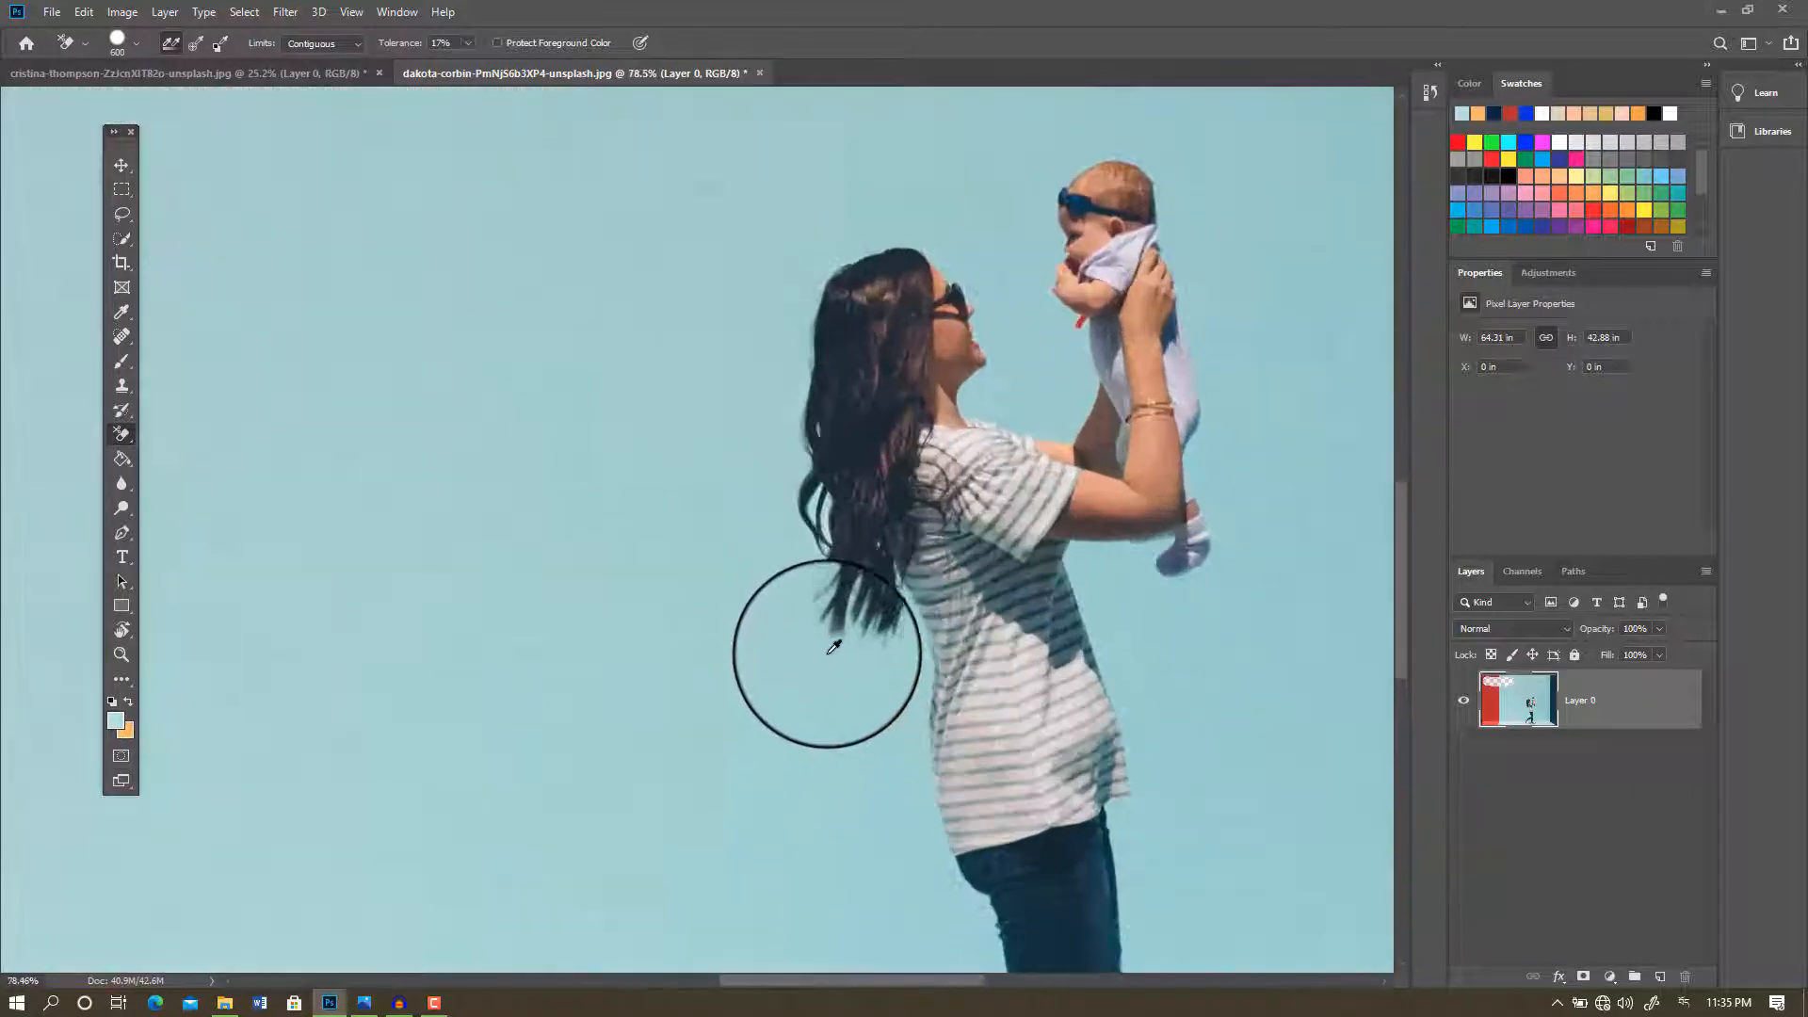
scroll(822, 627, up, 1)
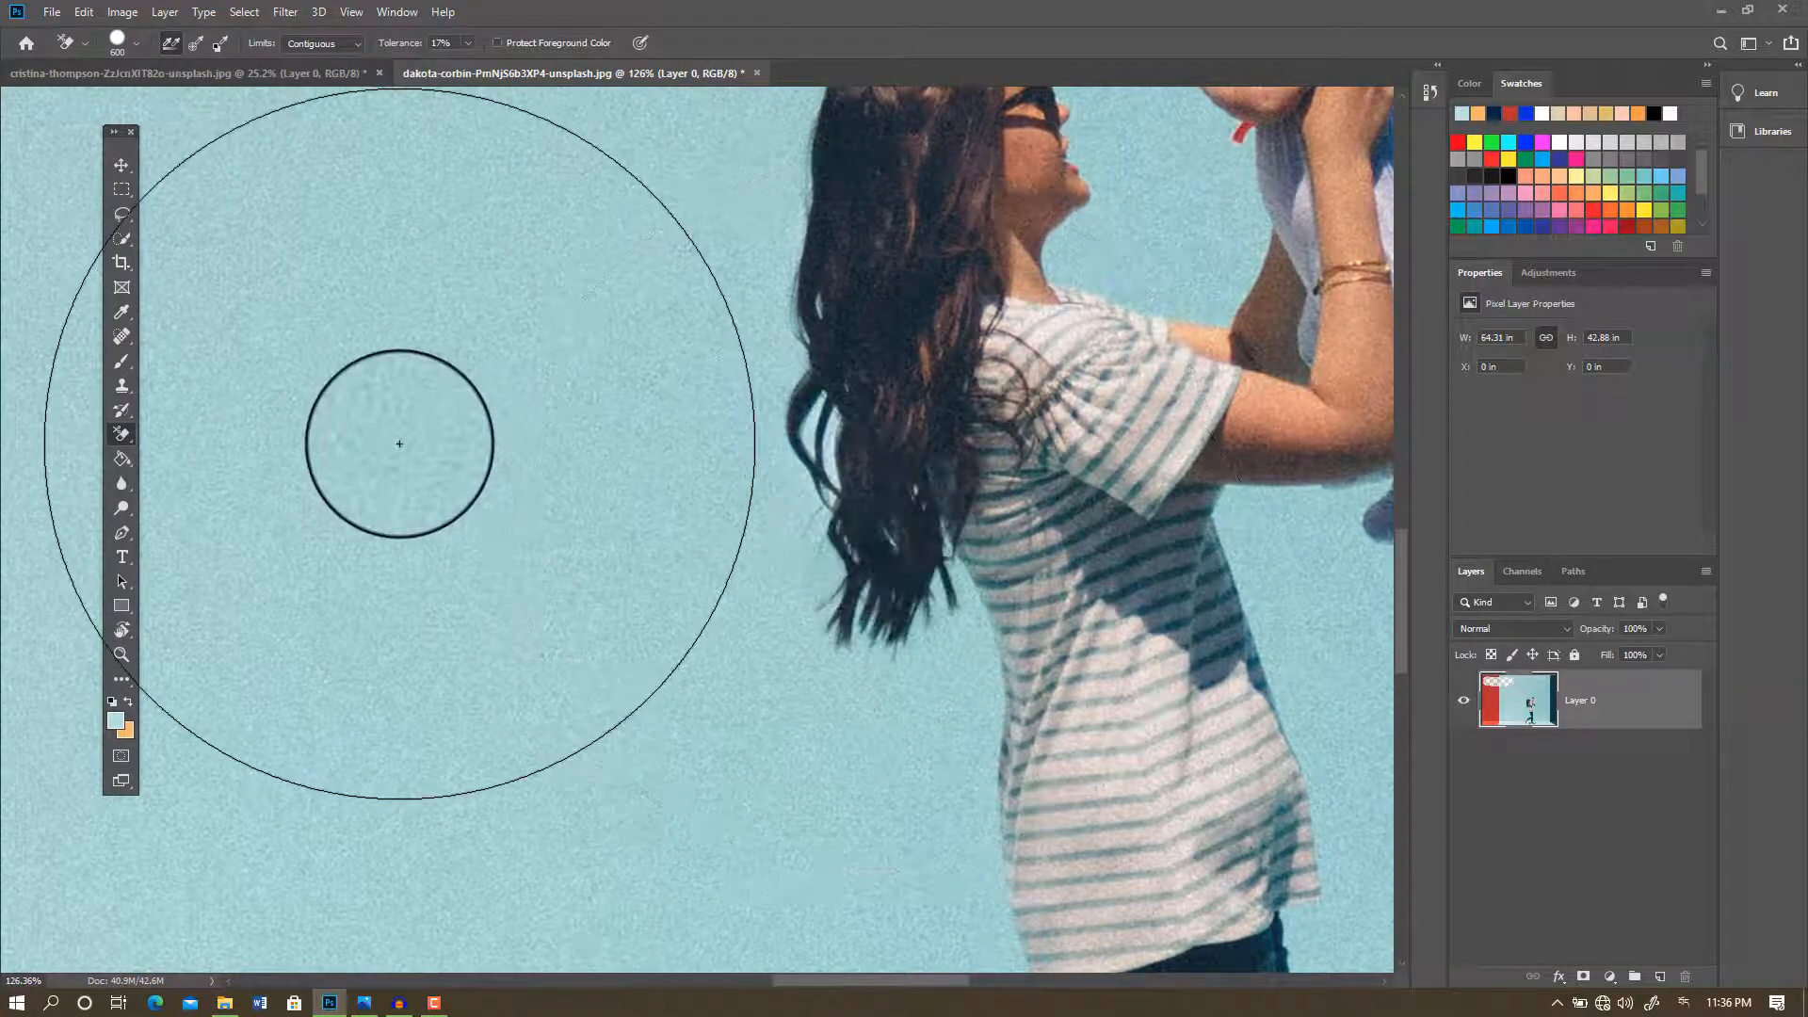
mouse_move(399, 444)
mouse_down()
mouse_move(671, 433)
mouse_move(770, 382)
mouse_up()
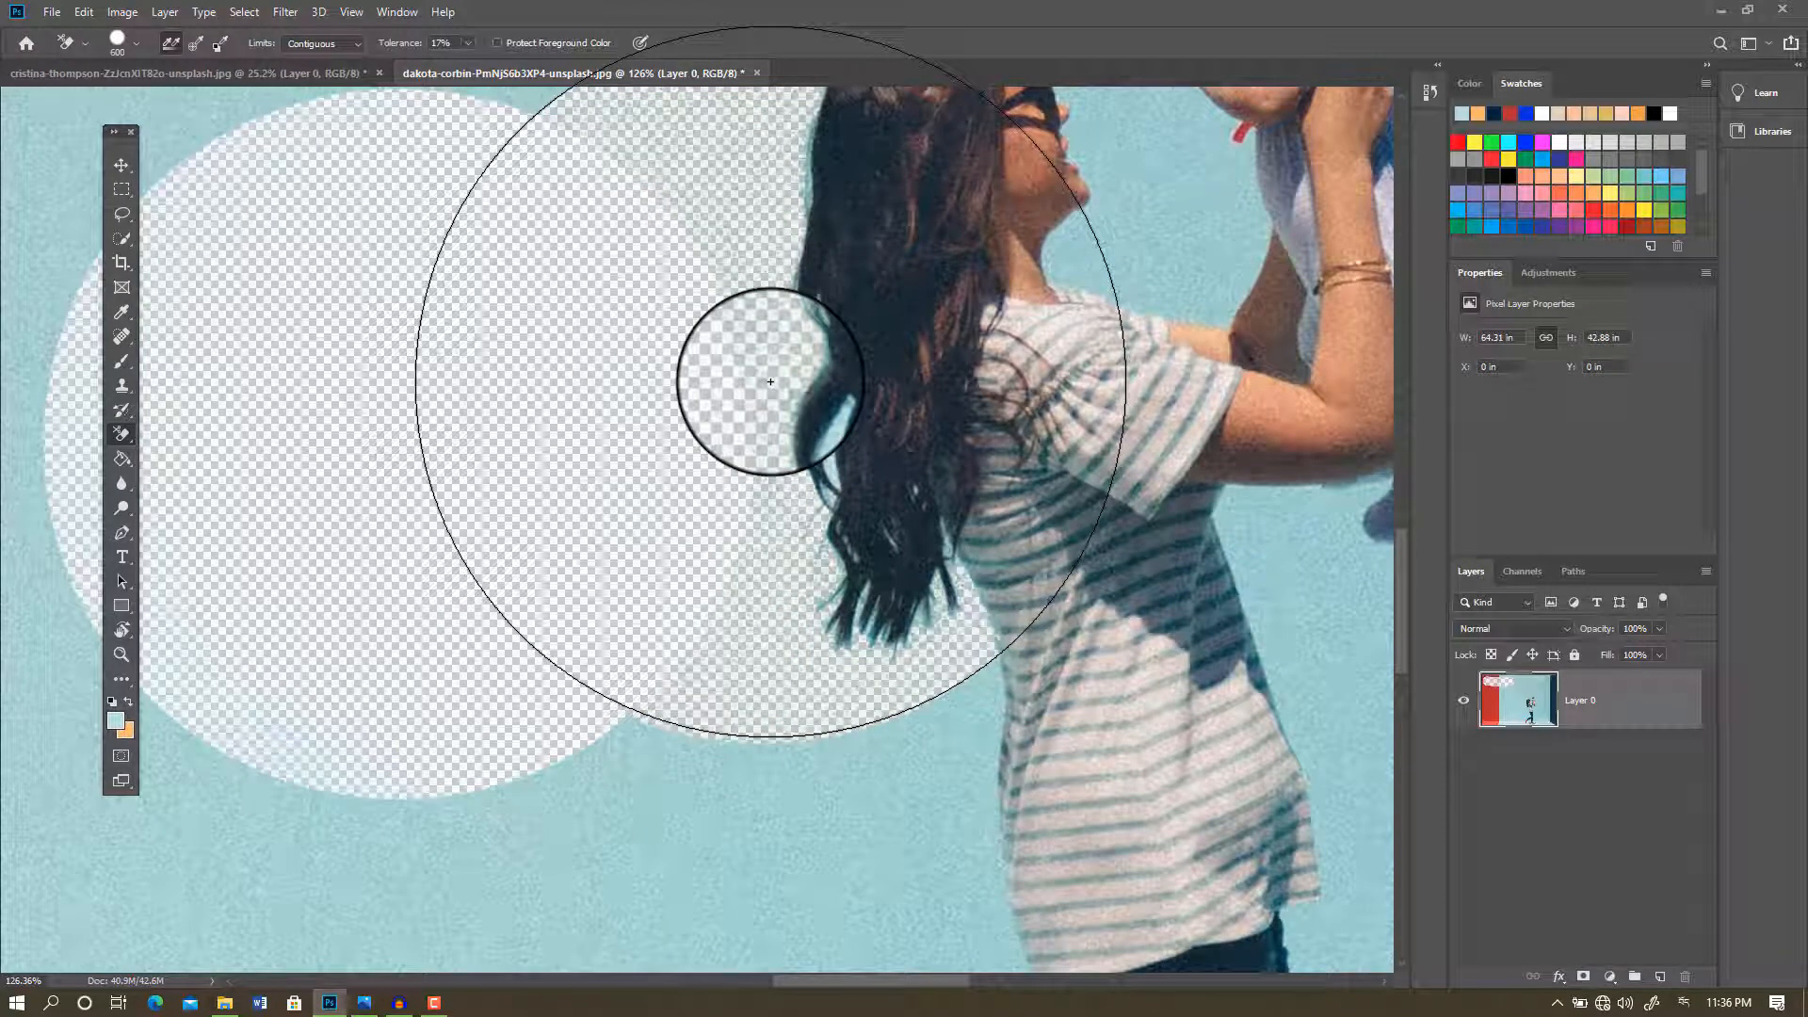
drag(770, 382, 817, 381)
scroll(817, 381, down, 3)
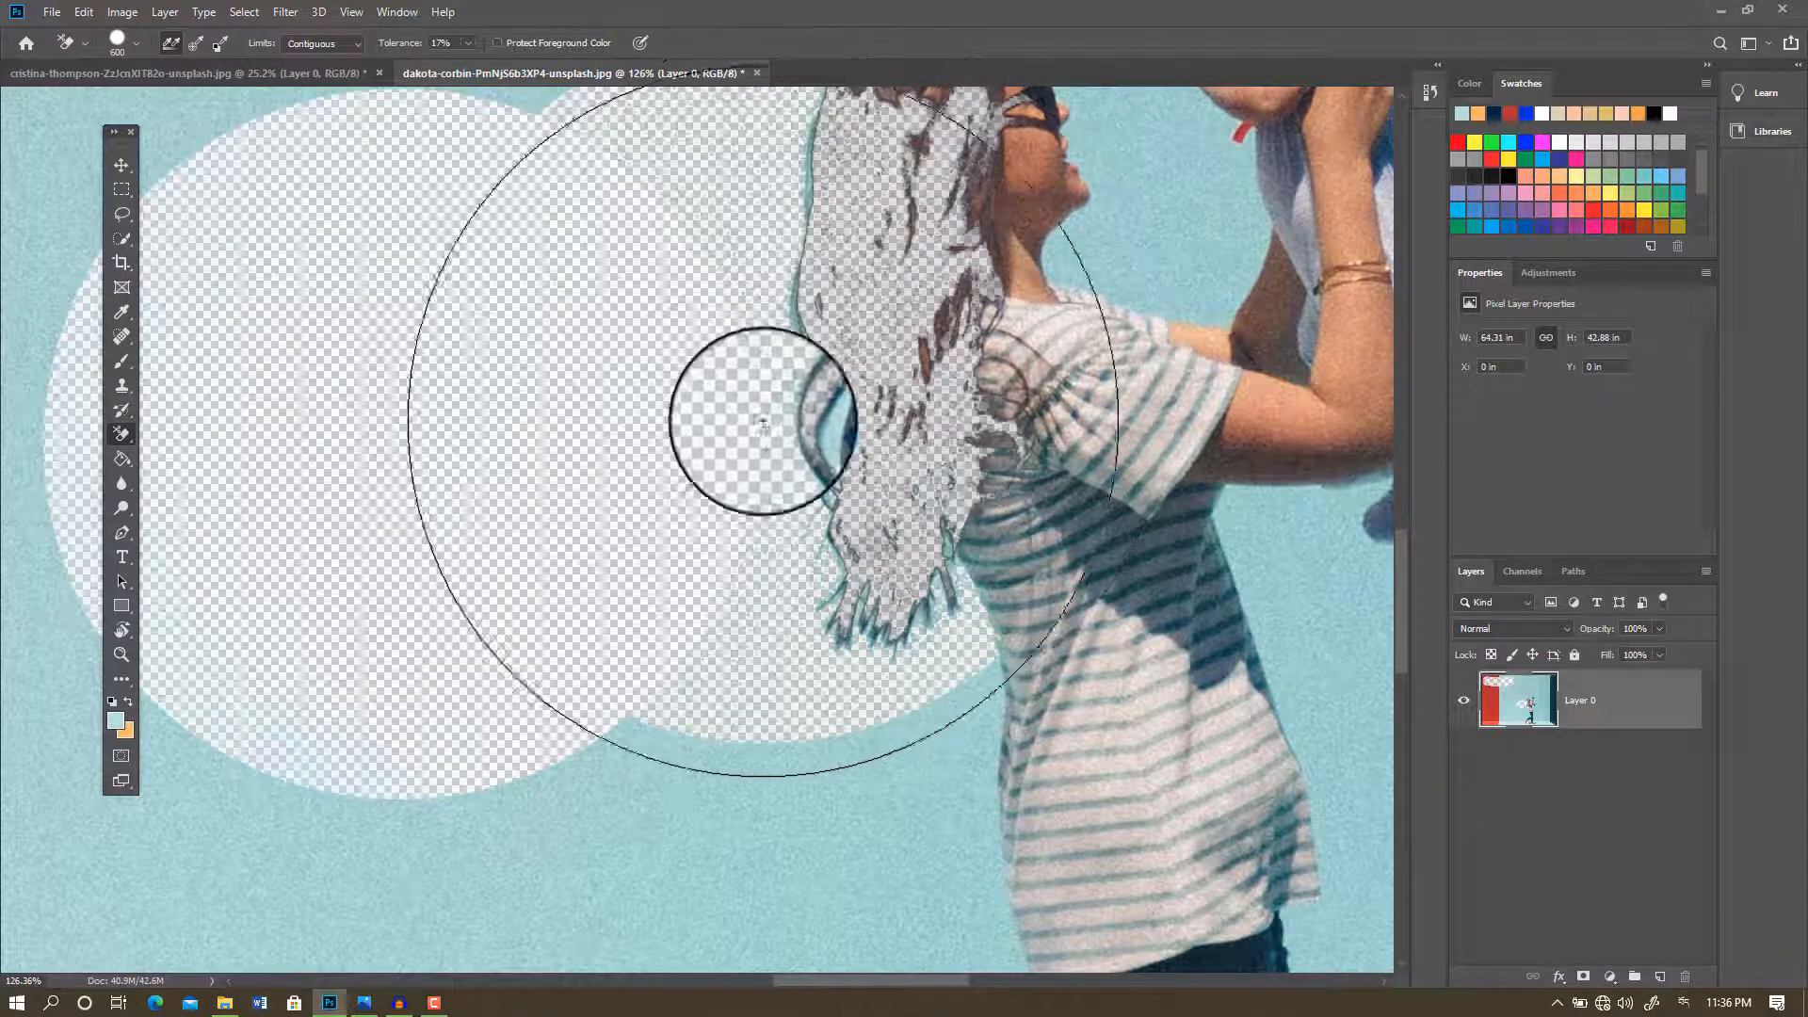
key(ctrl+z)
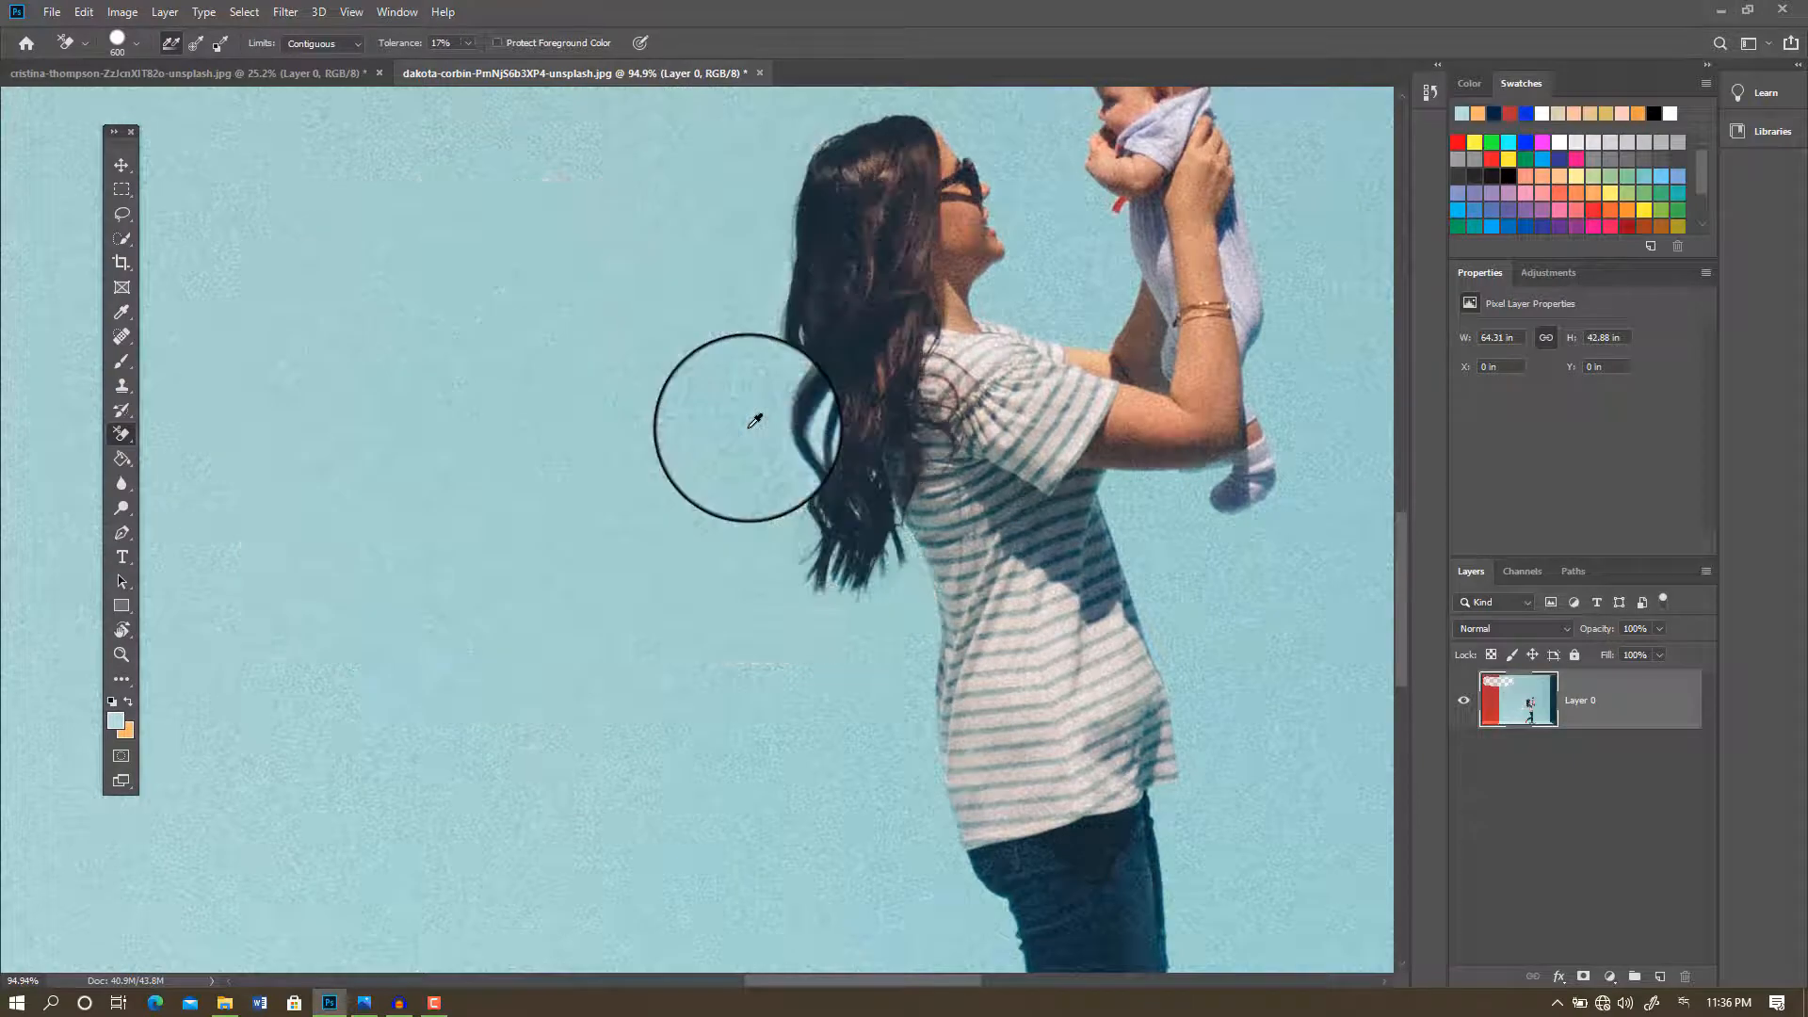
Step: Erase the light-blue wall behind the woman's hair and back, keeping the brush centre off her figure
click(415, 425)
mouse_move(491, 428)
mouse_down()
mouse_move(633, 396)
mouse_move(708, 404)
mouse_up()
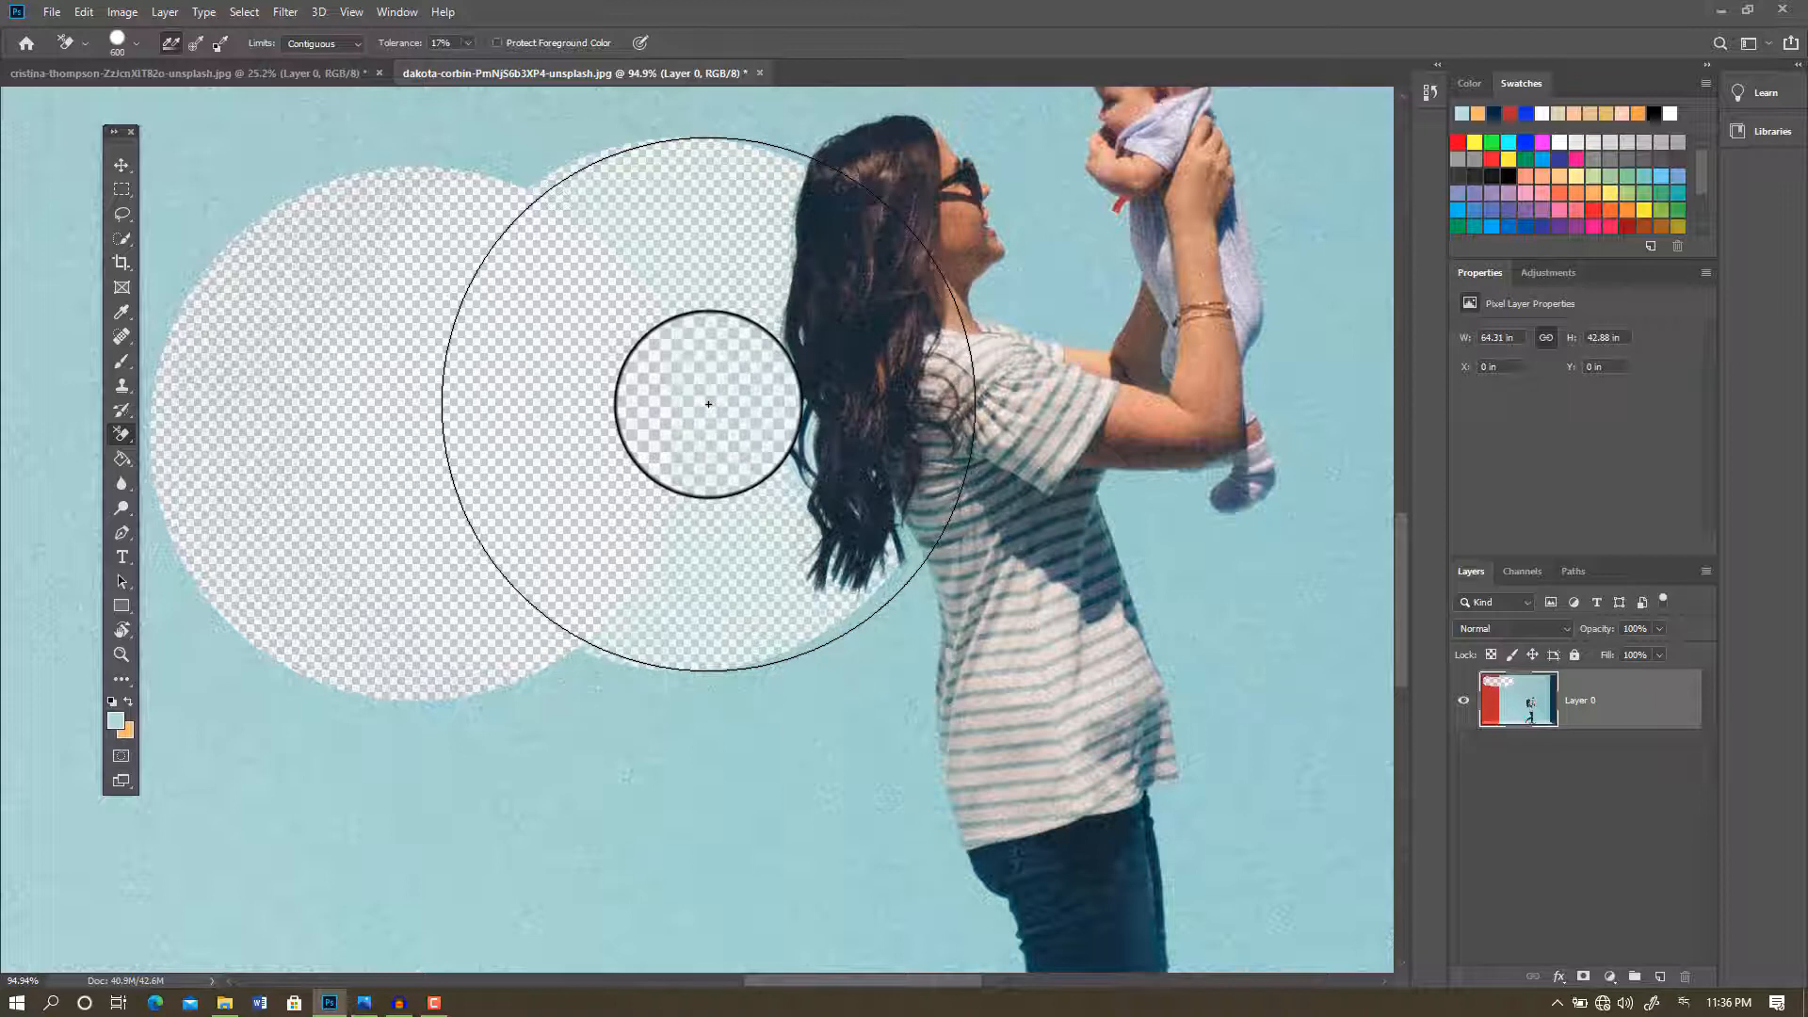
mouse_move(708, 404)
mouse_down()
mouse_move(767, 476)
mouse_move(774, 650)
mouse_move(857, 661)
mouse_move(810, 671)
mouse_move(809, 749)
mouse_move(633, 362)
mouse_move(628, 222)
mouse_move(650, 167)
mouse_move(731, 106)
mouse_up()
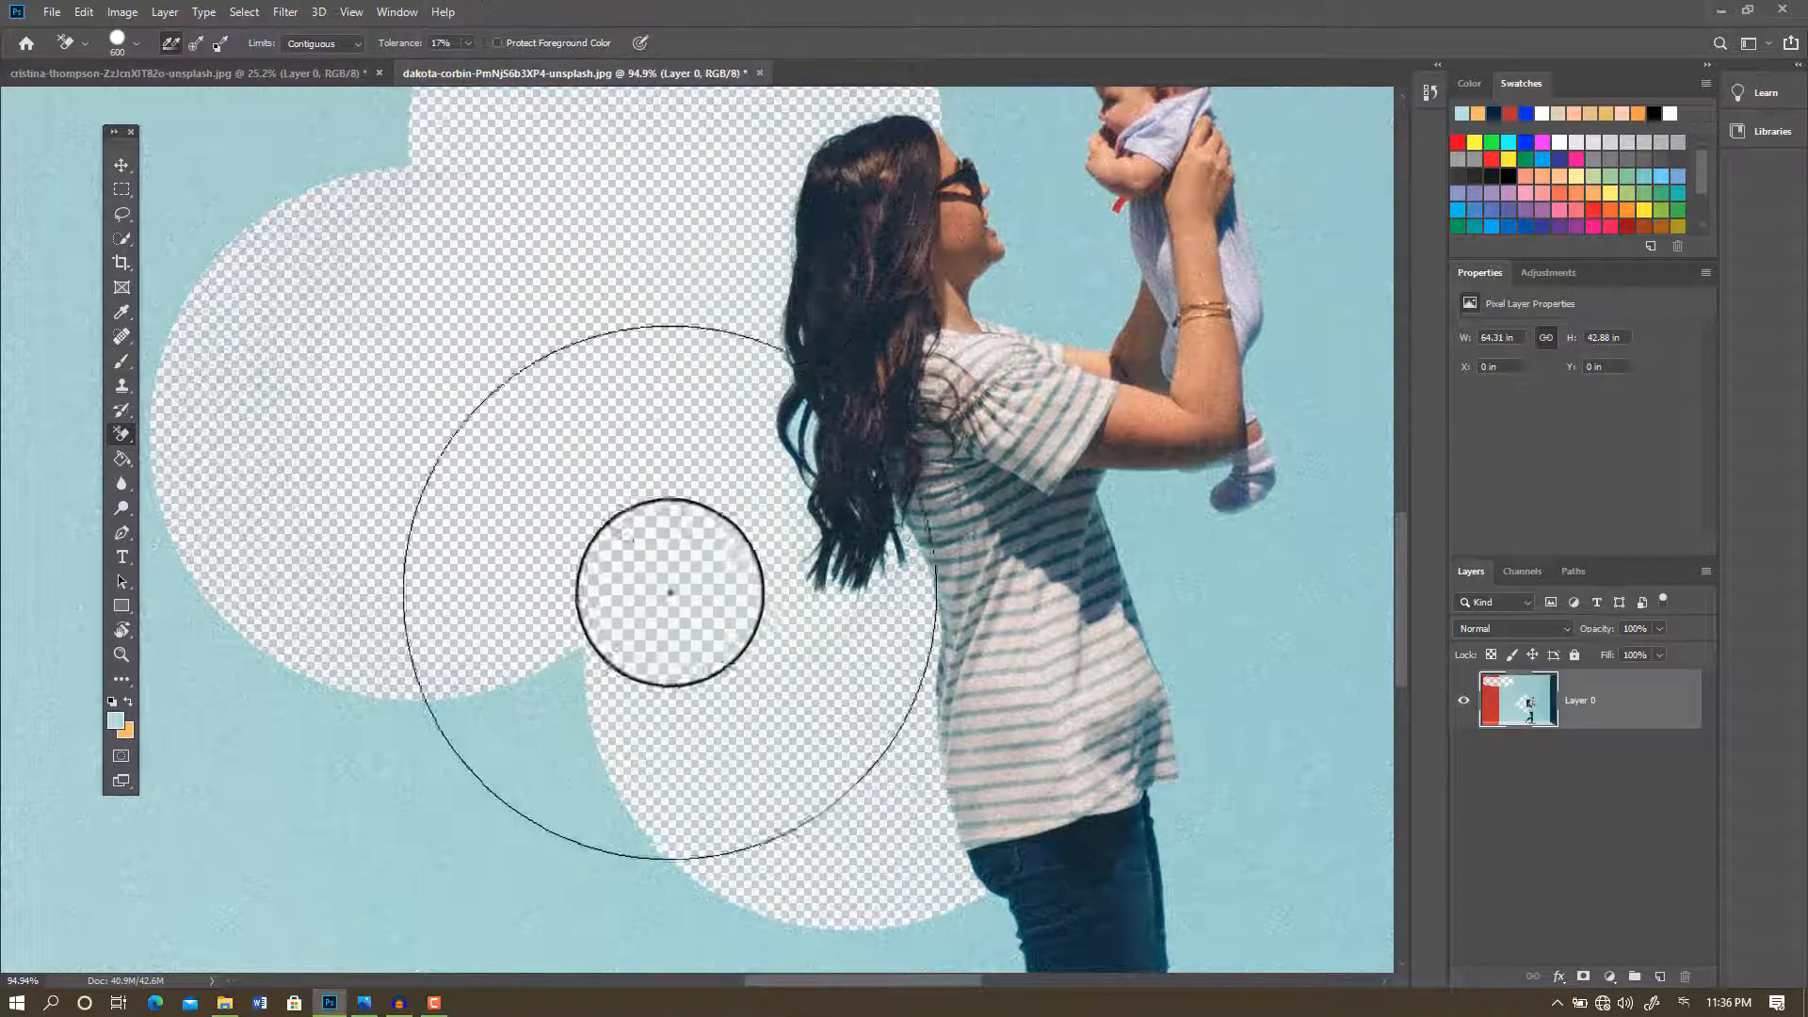
Step: Erase the remaining wall around the woman's head and the baby, and the wall and floor around her legs
scroll(665, 585, down, 3)
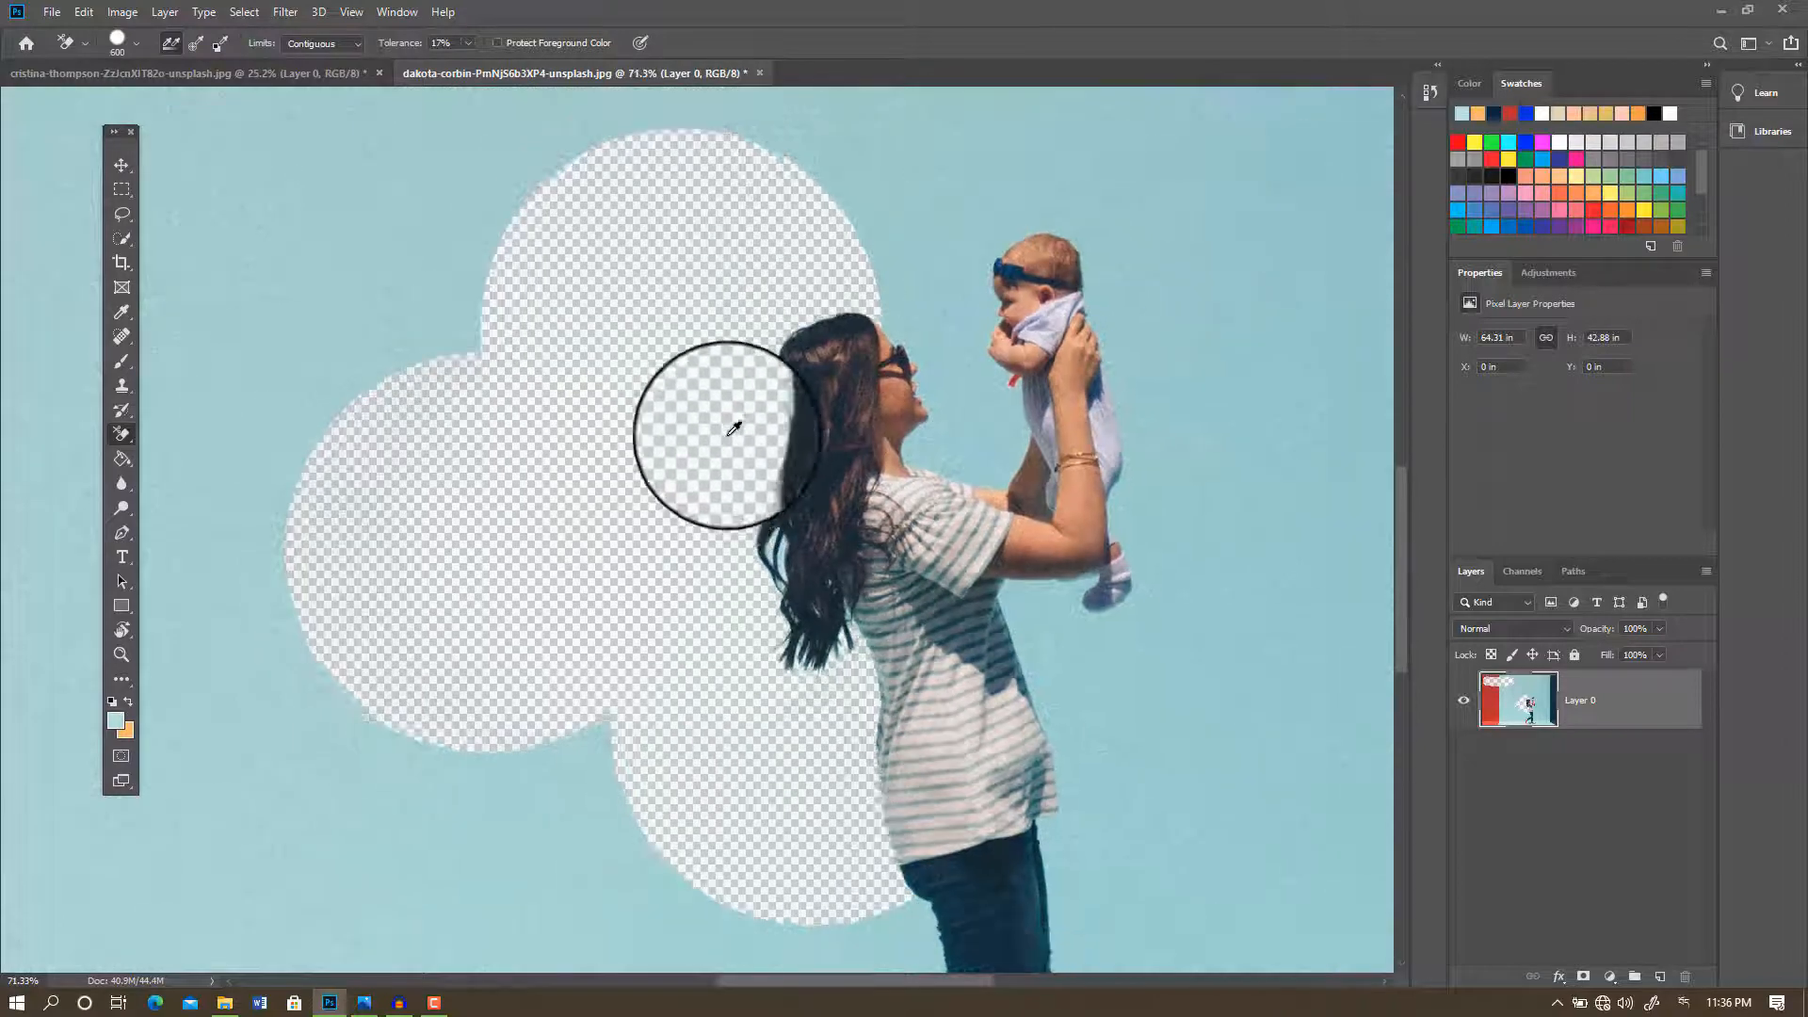
scroll(731, 432, up, 3)
scroll(745, 446, down, 5)
scroll(862, 380, up, 3)
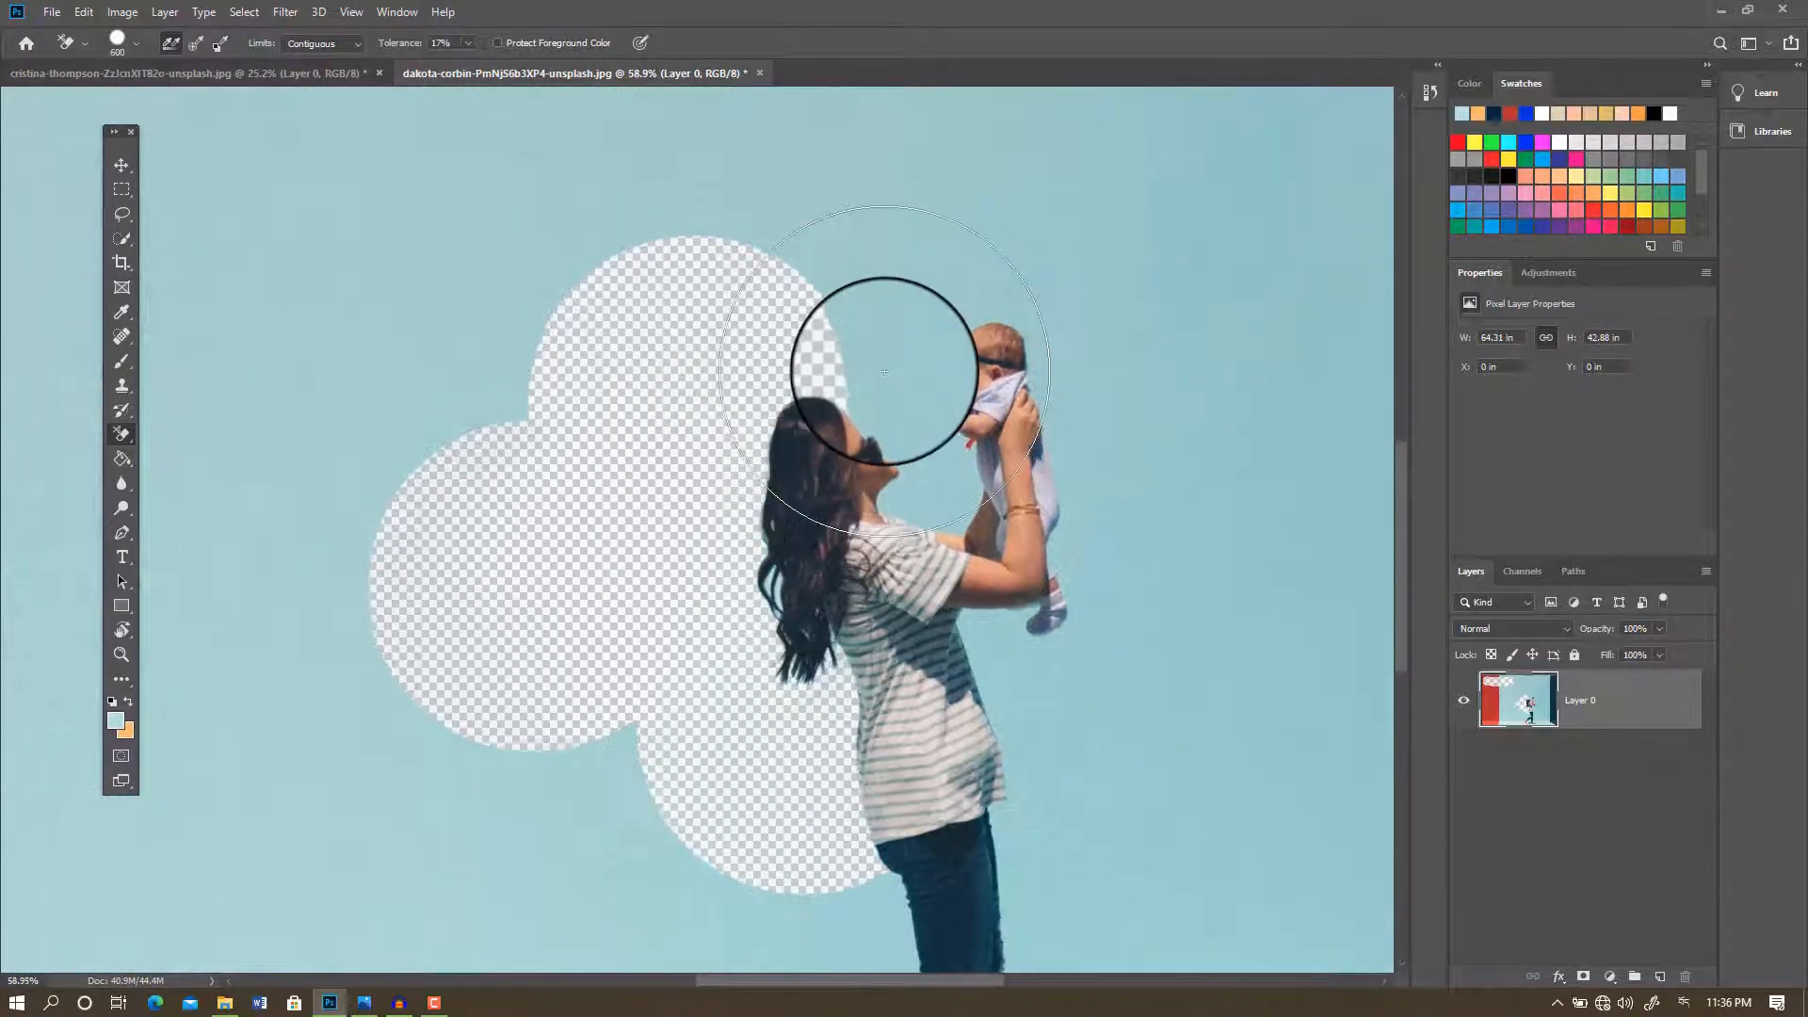
click(765, 265)
mouse_move(907, 392)
mouse_down()
mouse_move(935, 567)
mouse_move(897, 297)
mouse_move(974, 252)
mouse_move(1062, 309)
mouse_move(1127, 692)
mouse_move(1036, 734)
mouse_move(1026, 806)
mouse_move(1044, 868)
mouse_move(1223, 894)
mouse_move(1097, 701)
mouse_up()
key(ctrl+minus)
key(ctrl+minus)
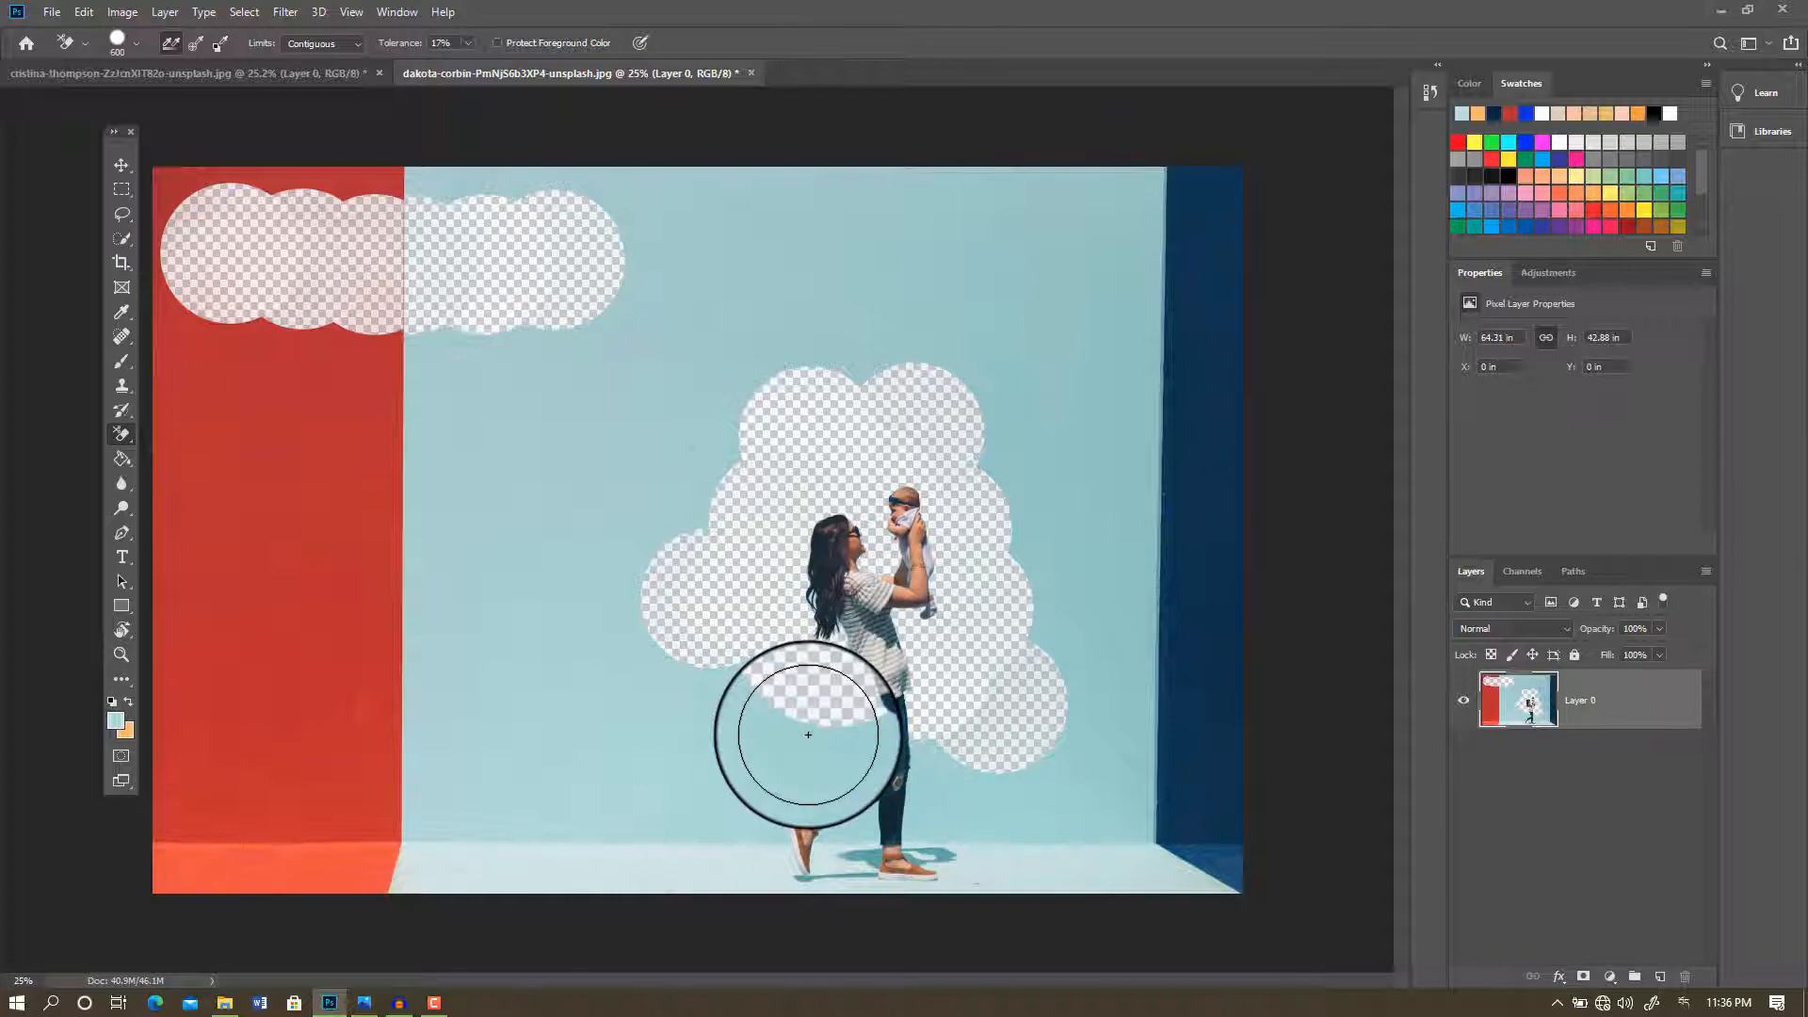
mouse_move(808, 734)
mouse_down()
mouse_move(819, 757)
mouse_move(768, 796)
mouse_move(761, 837)
mouse_move(791, 856)
mouse_move(843, 845)
mouse_move(854, 821)
mouse_move(877, 884)
mouse_move(953, 838)
mouse_move(928, 798)
mouse_move(949, 747)
mouse_up()
Step: Undo all the background erasing in the photo, back to the original locked Background layer
key(ctrl+z)
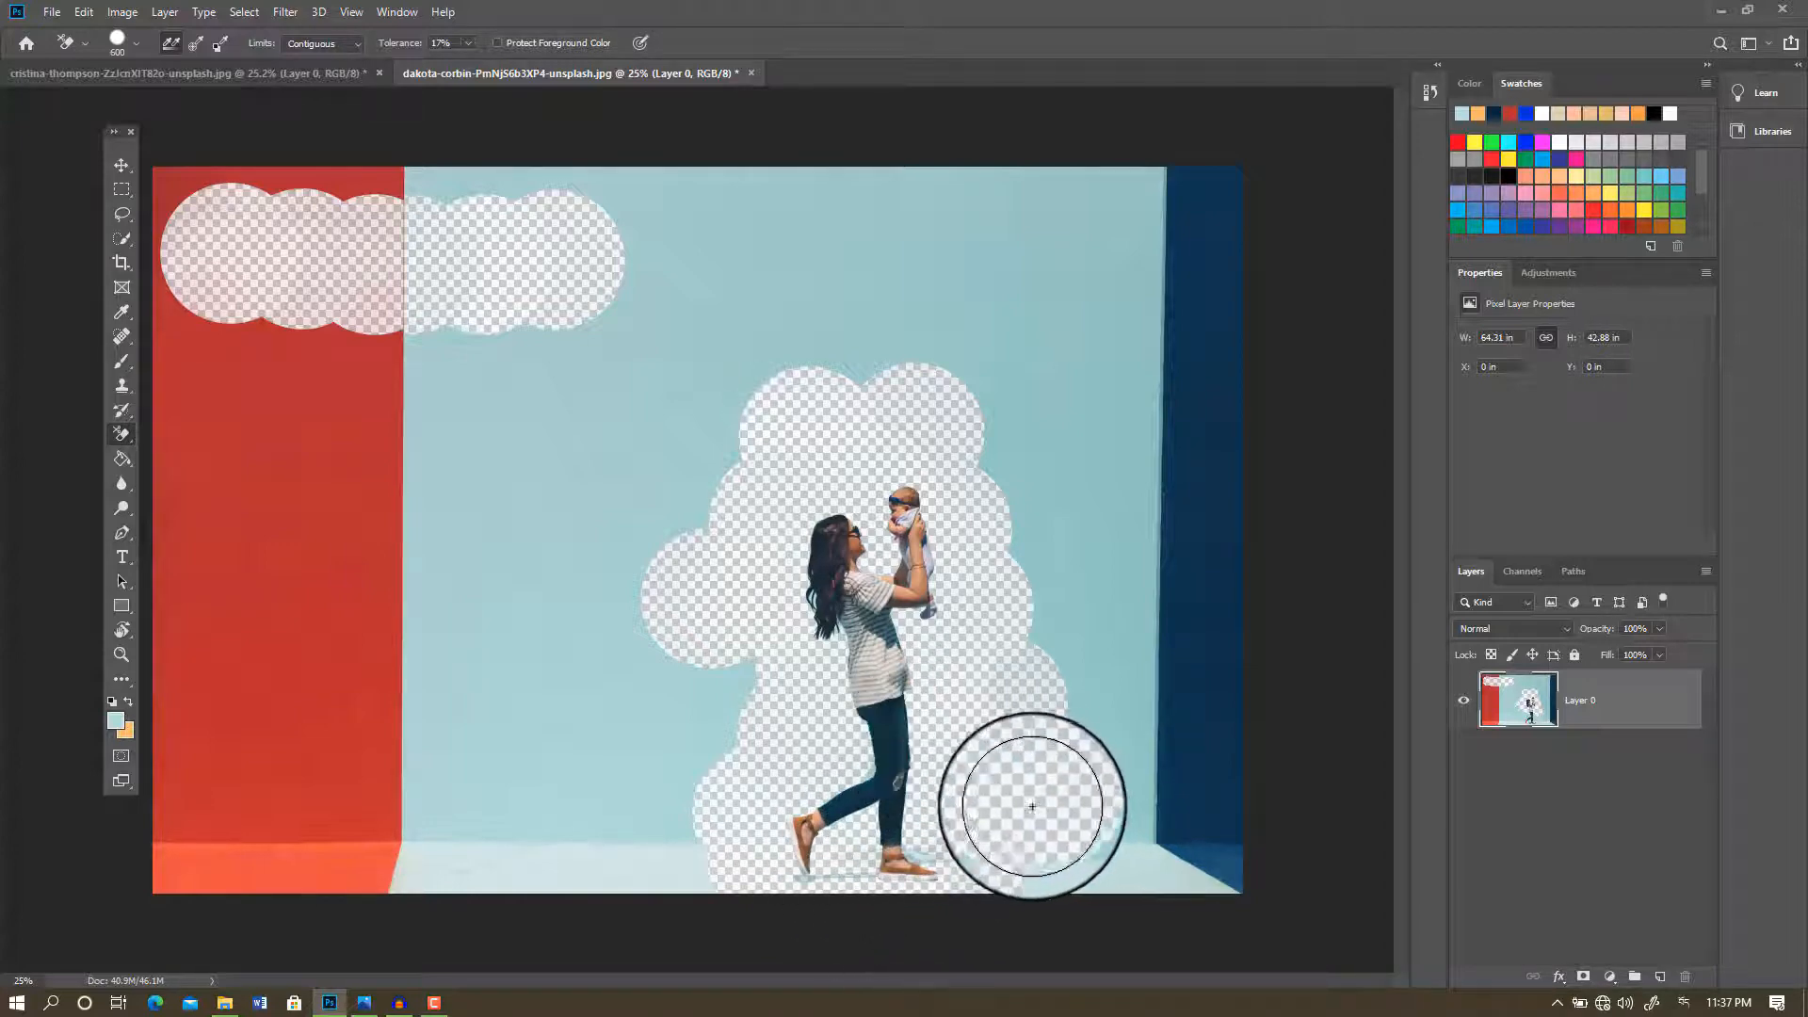
key(ctrl+z)
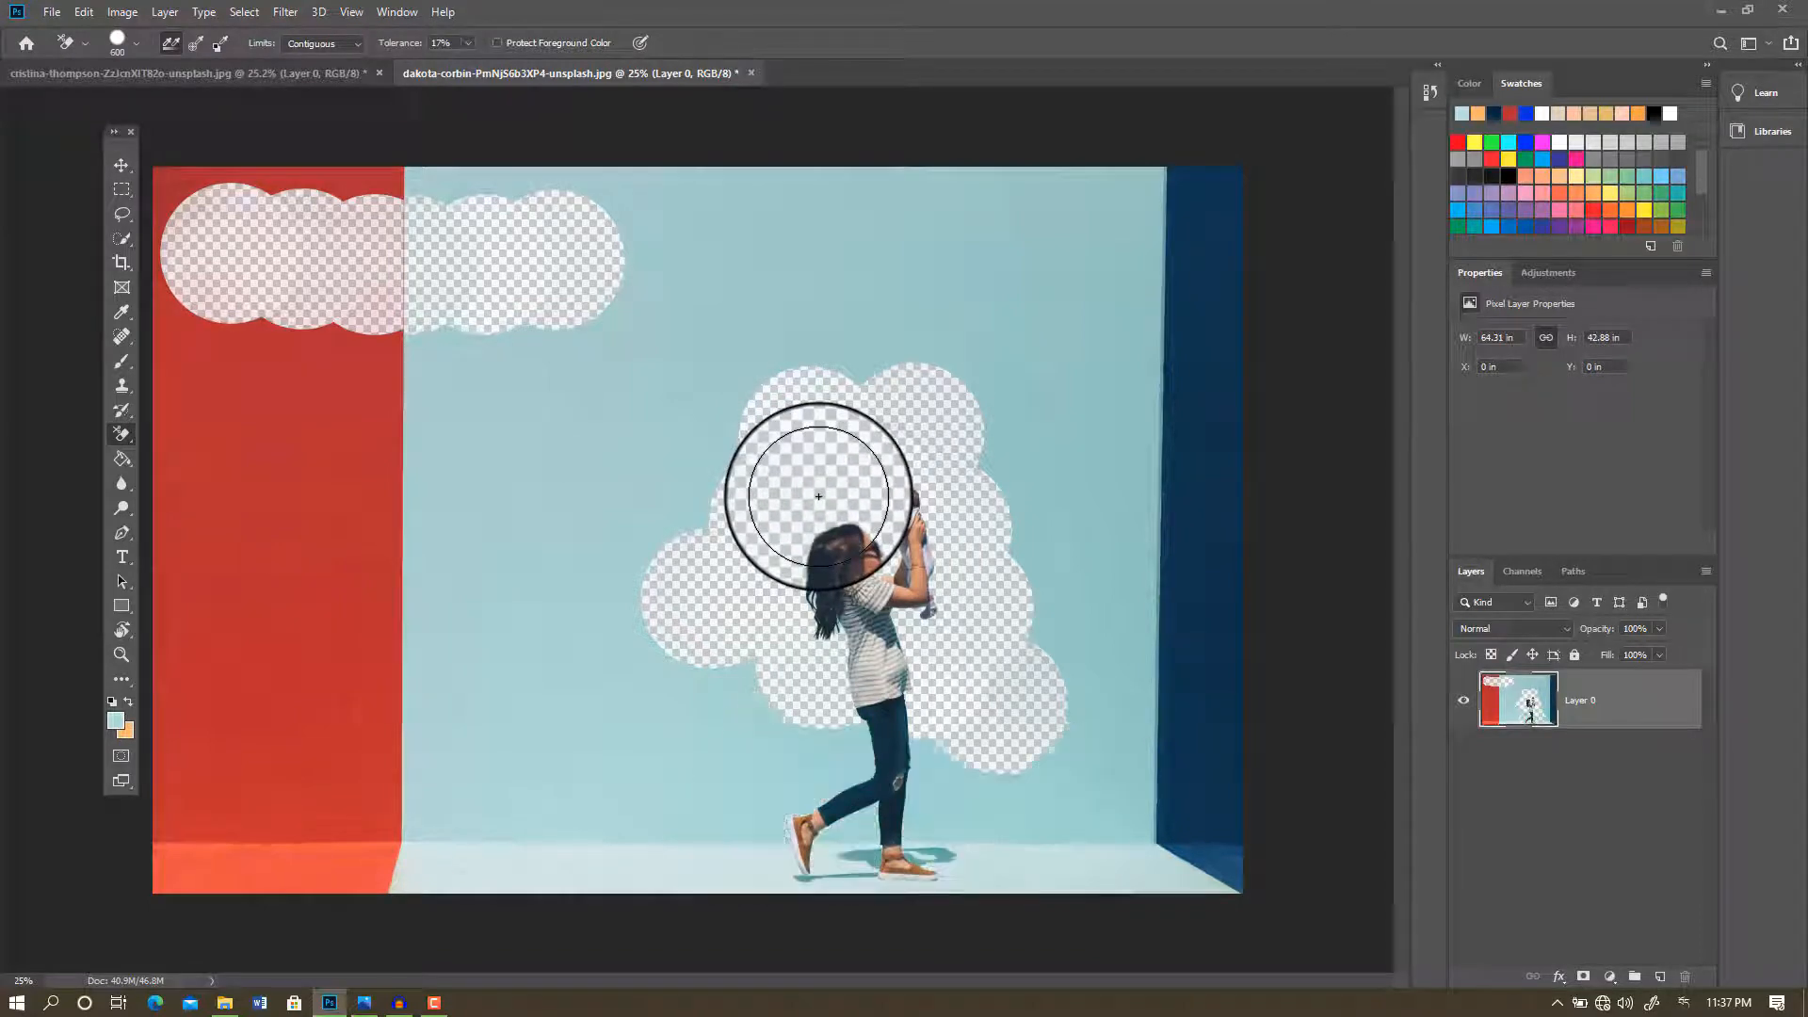
key(ctrl+z)
key(ctrl+z)
key(ctrl+z)
key(ctrl+z)
key(ctrl+z)
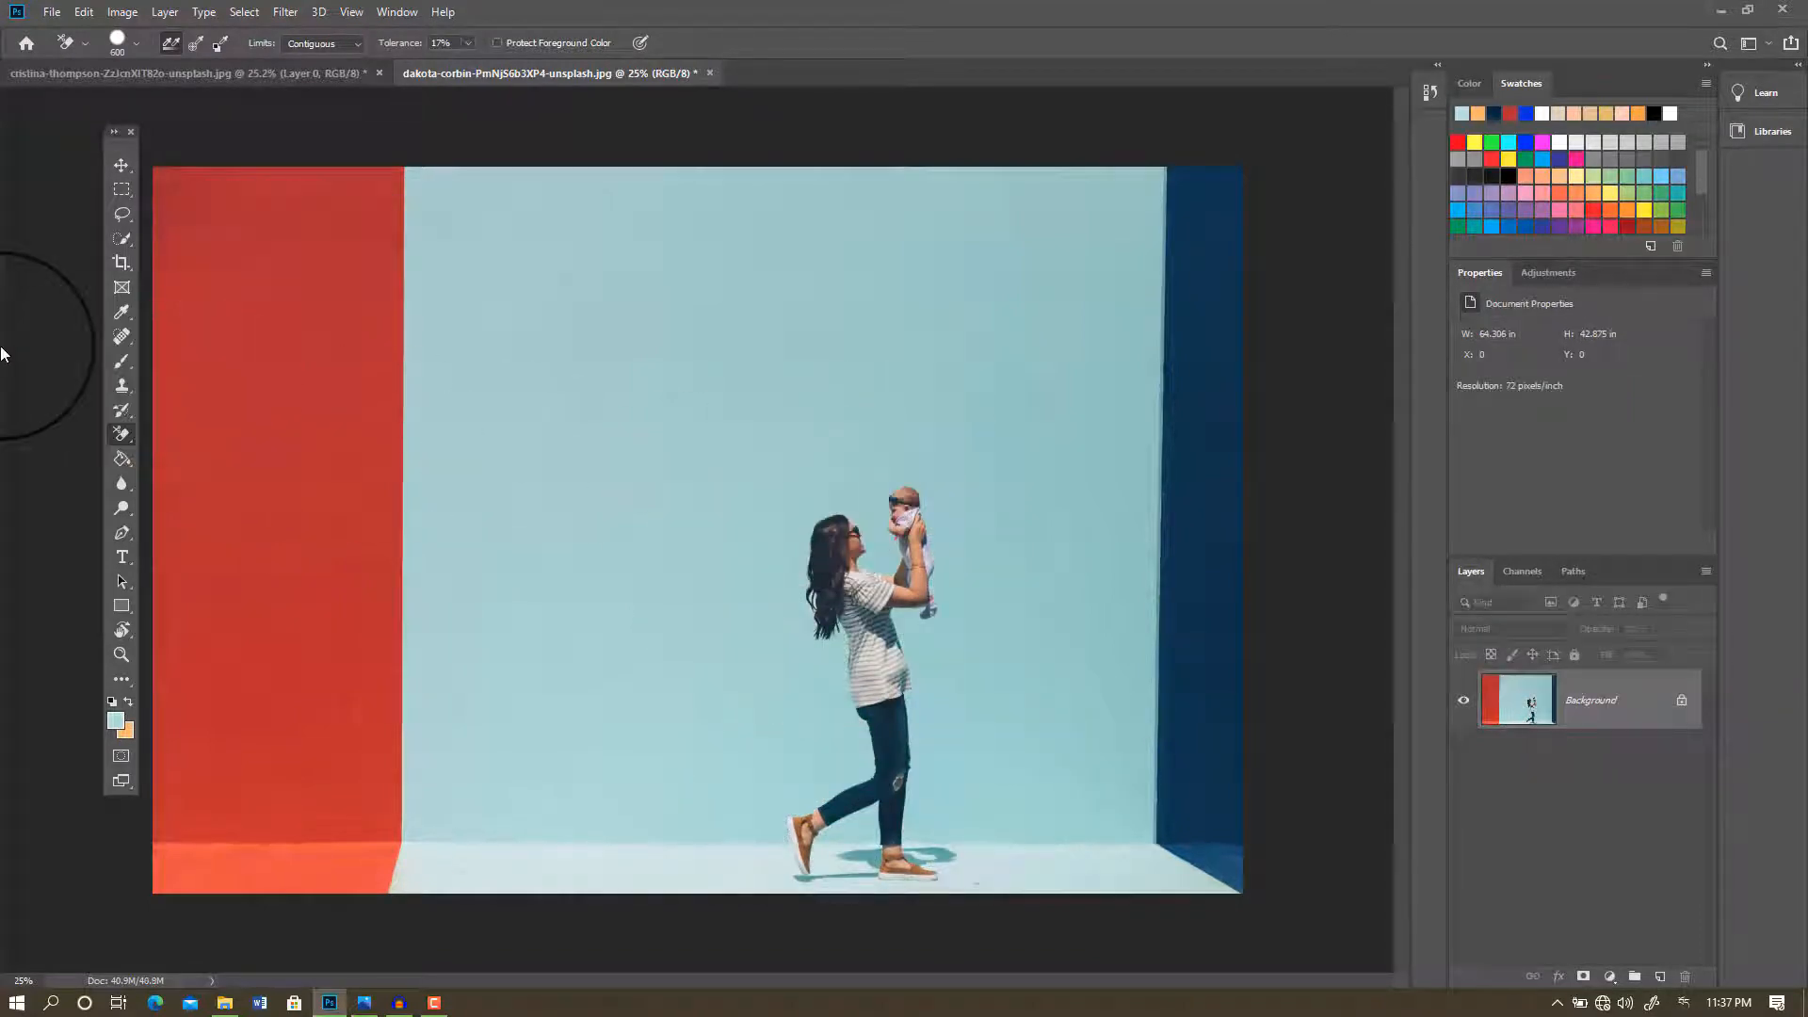
Step: Set the Background Eraser to sample once and raise its tolerance to 38%
right_click(122, 437)
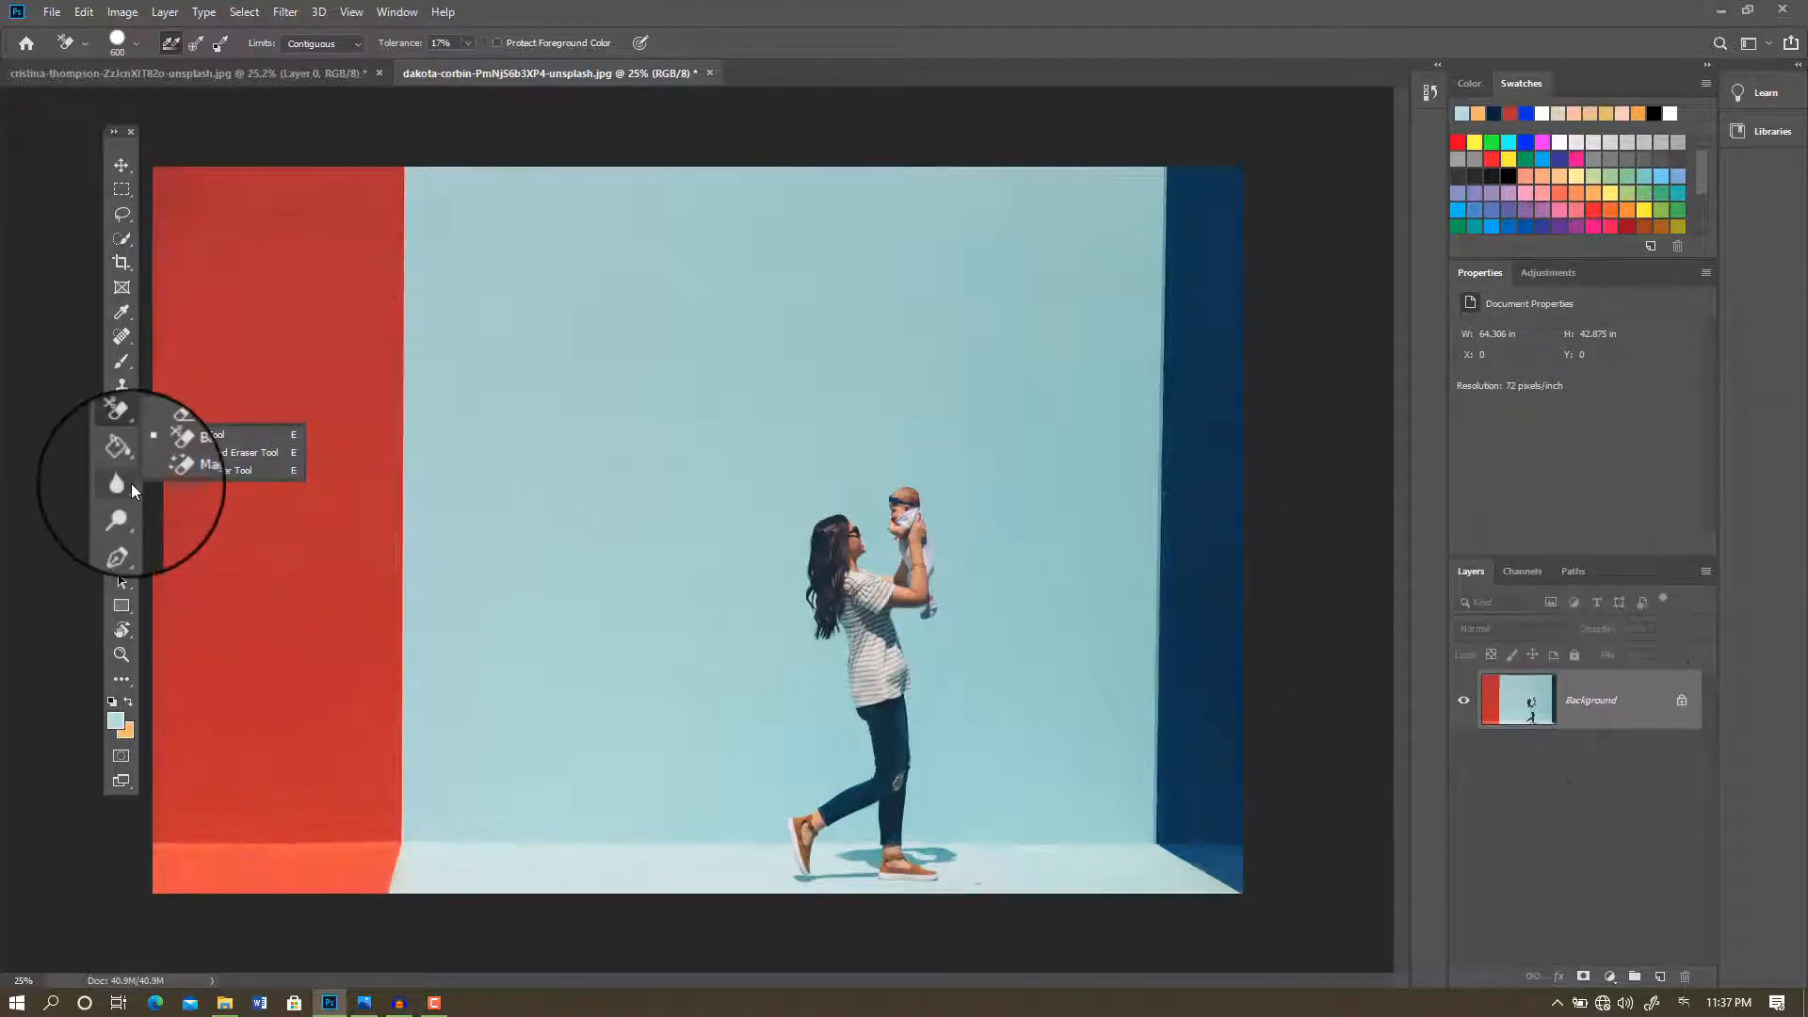
click(184, 444)
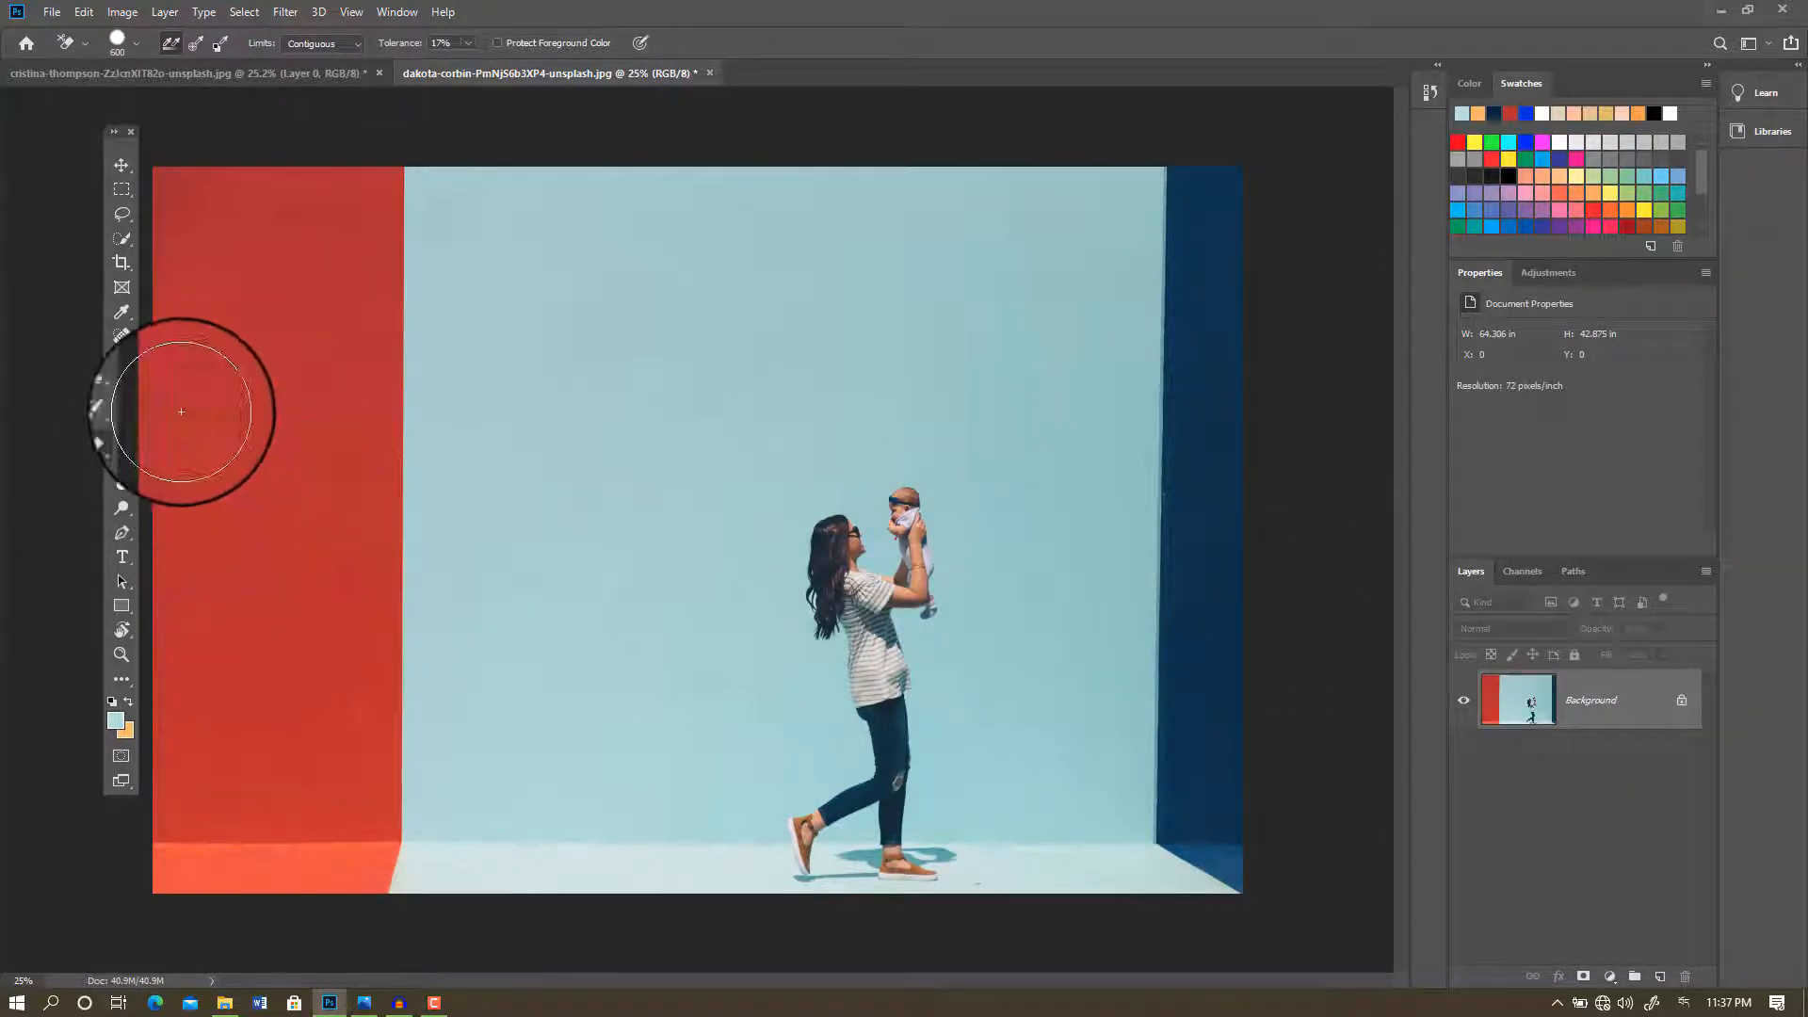
click(195, 45)
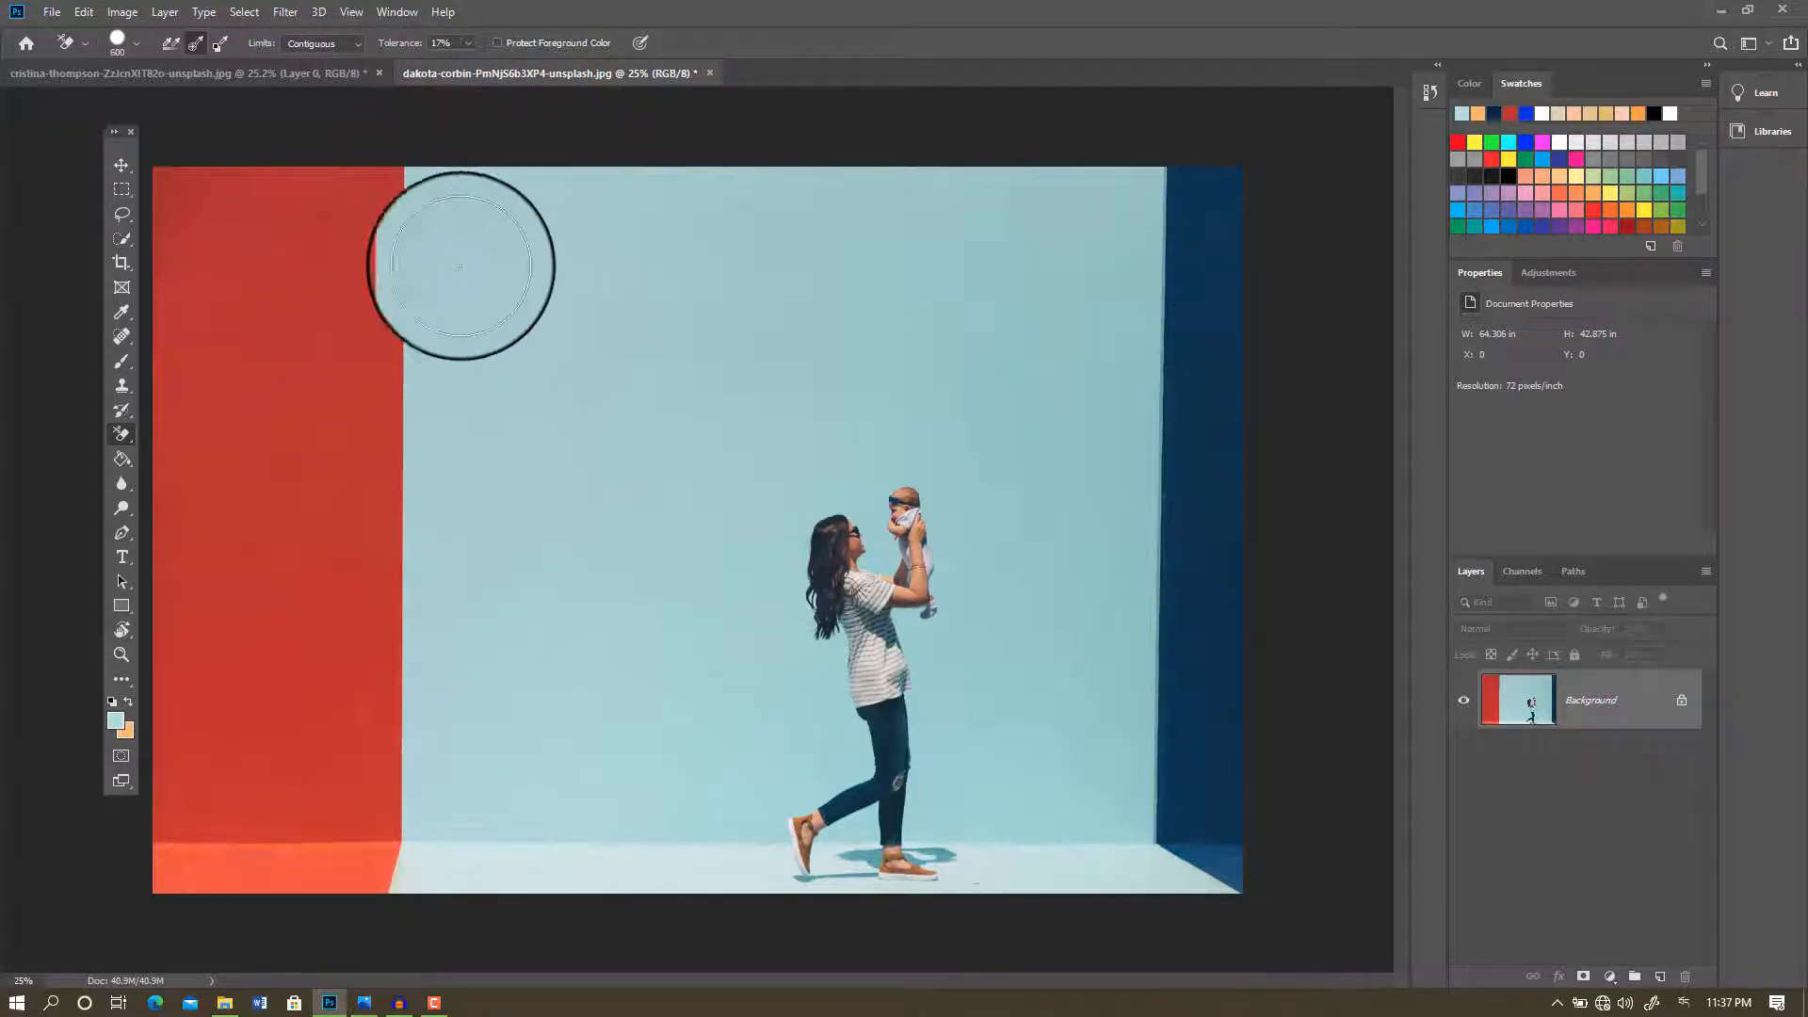
scroll(493, 274, up, 2)
click(467, 42)
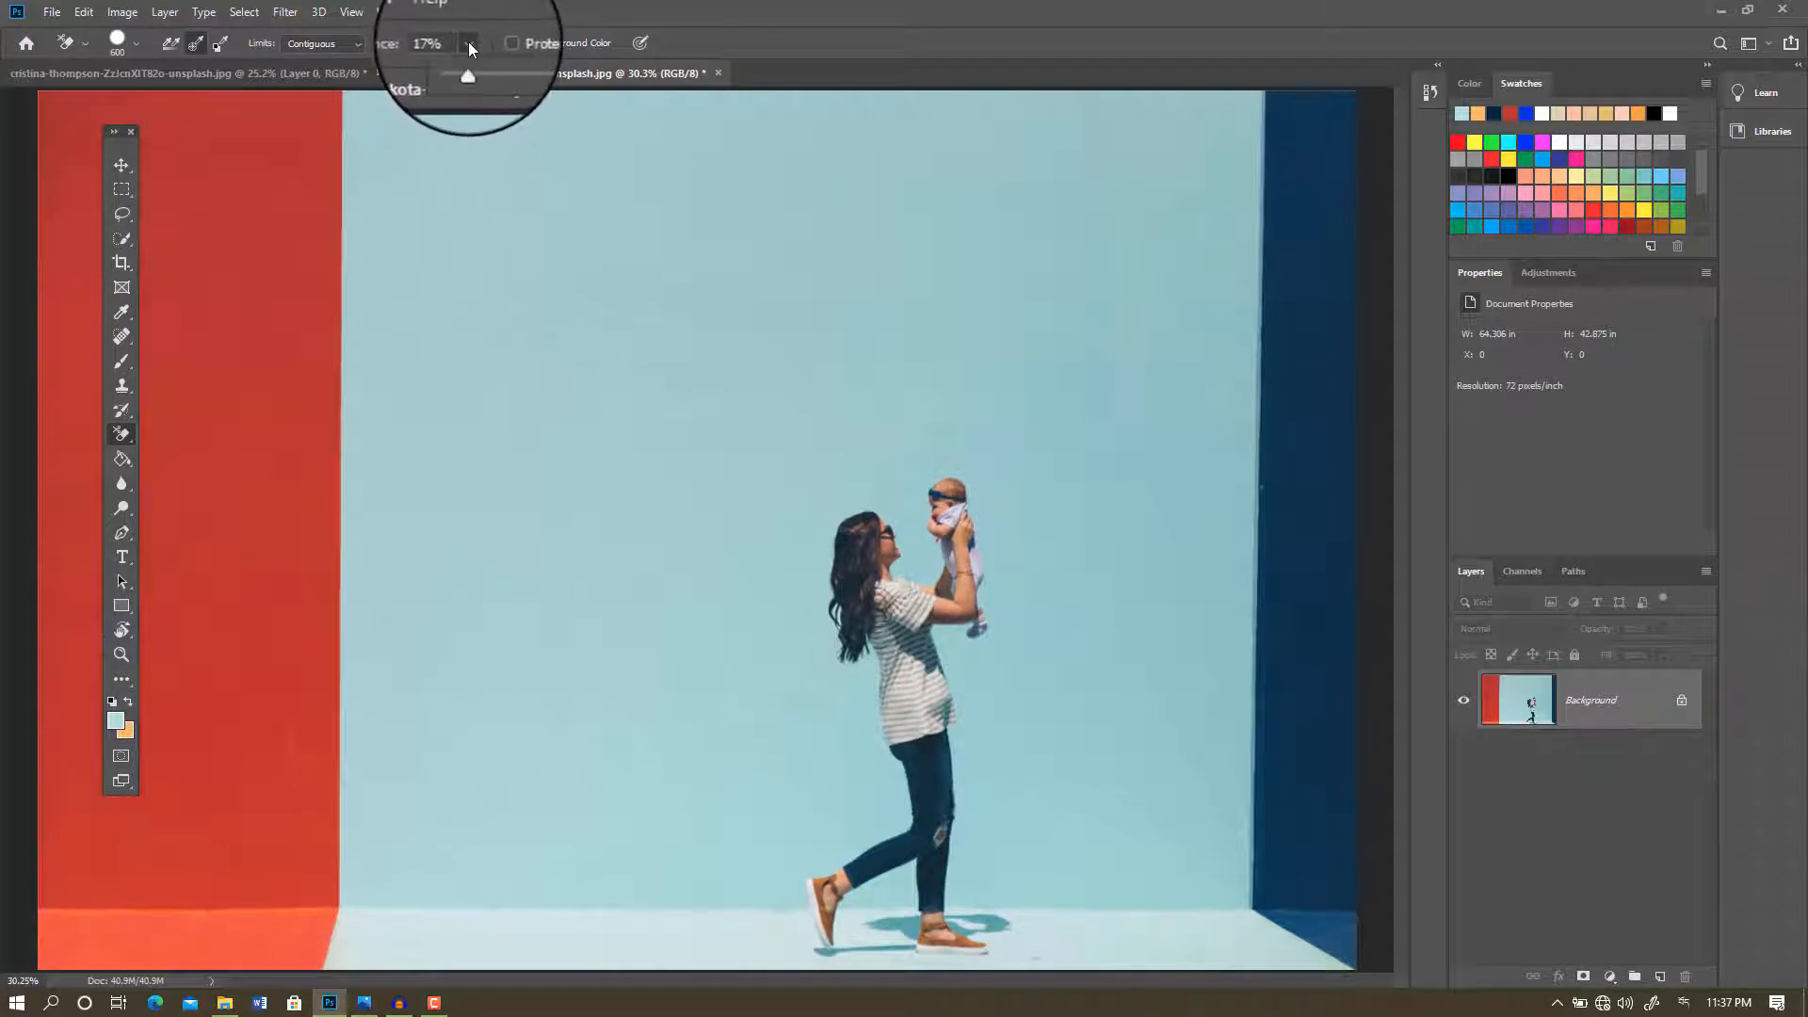
drag(469, 60, 486, 61)
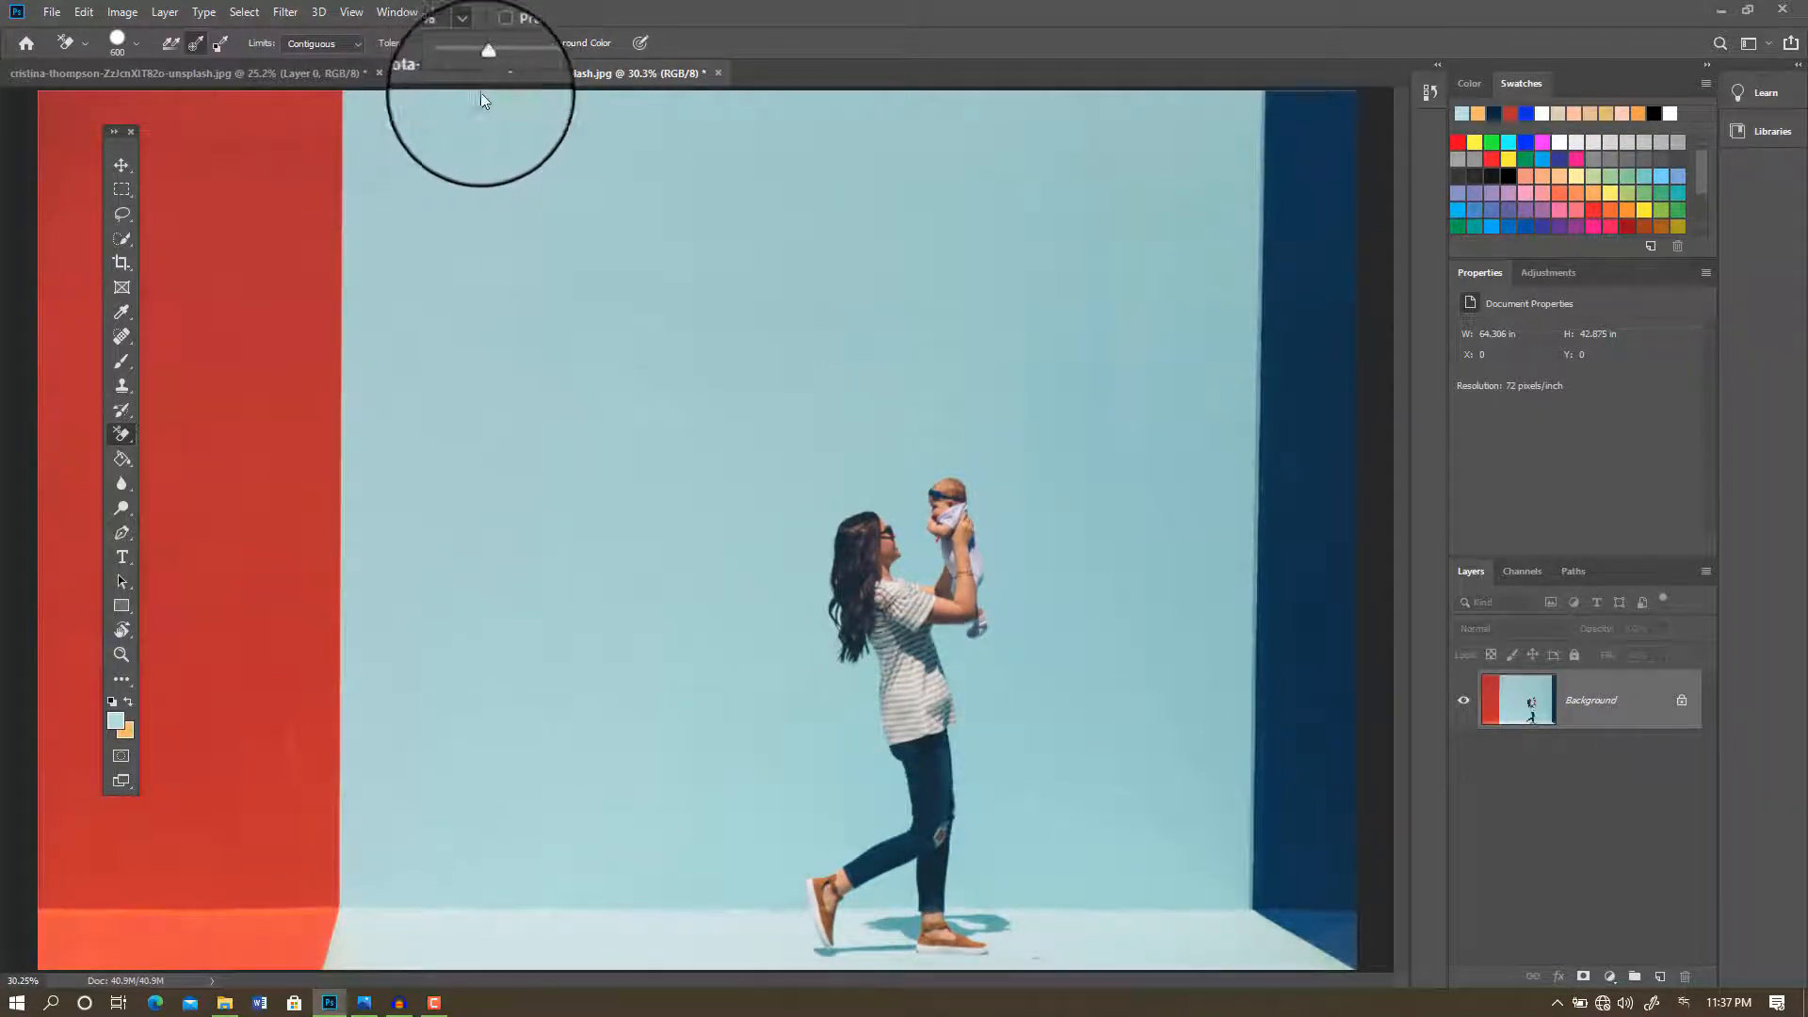
Step: Try erasing most of the red wall up to the light-blue edge with one-time sampling, and undo the erasing
scroll(420, 302, down, 2)
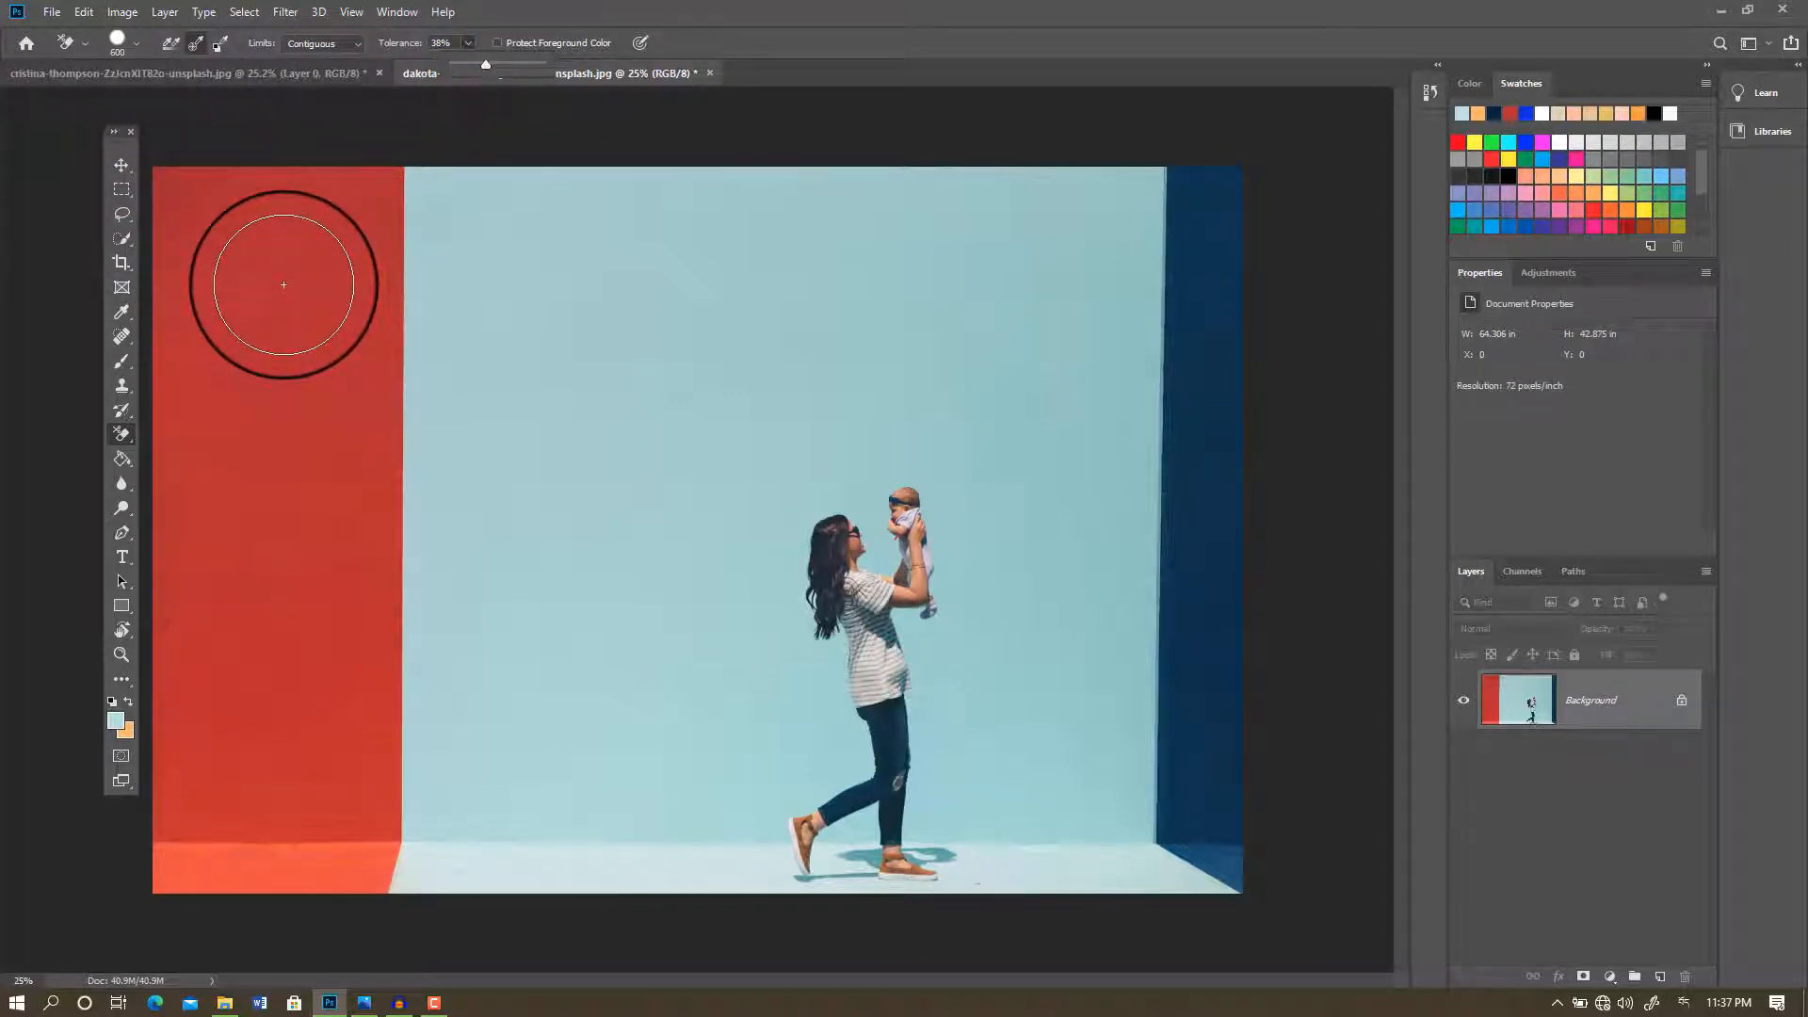
click(274, 276)
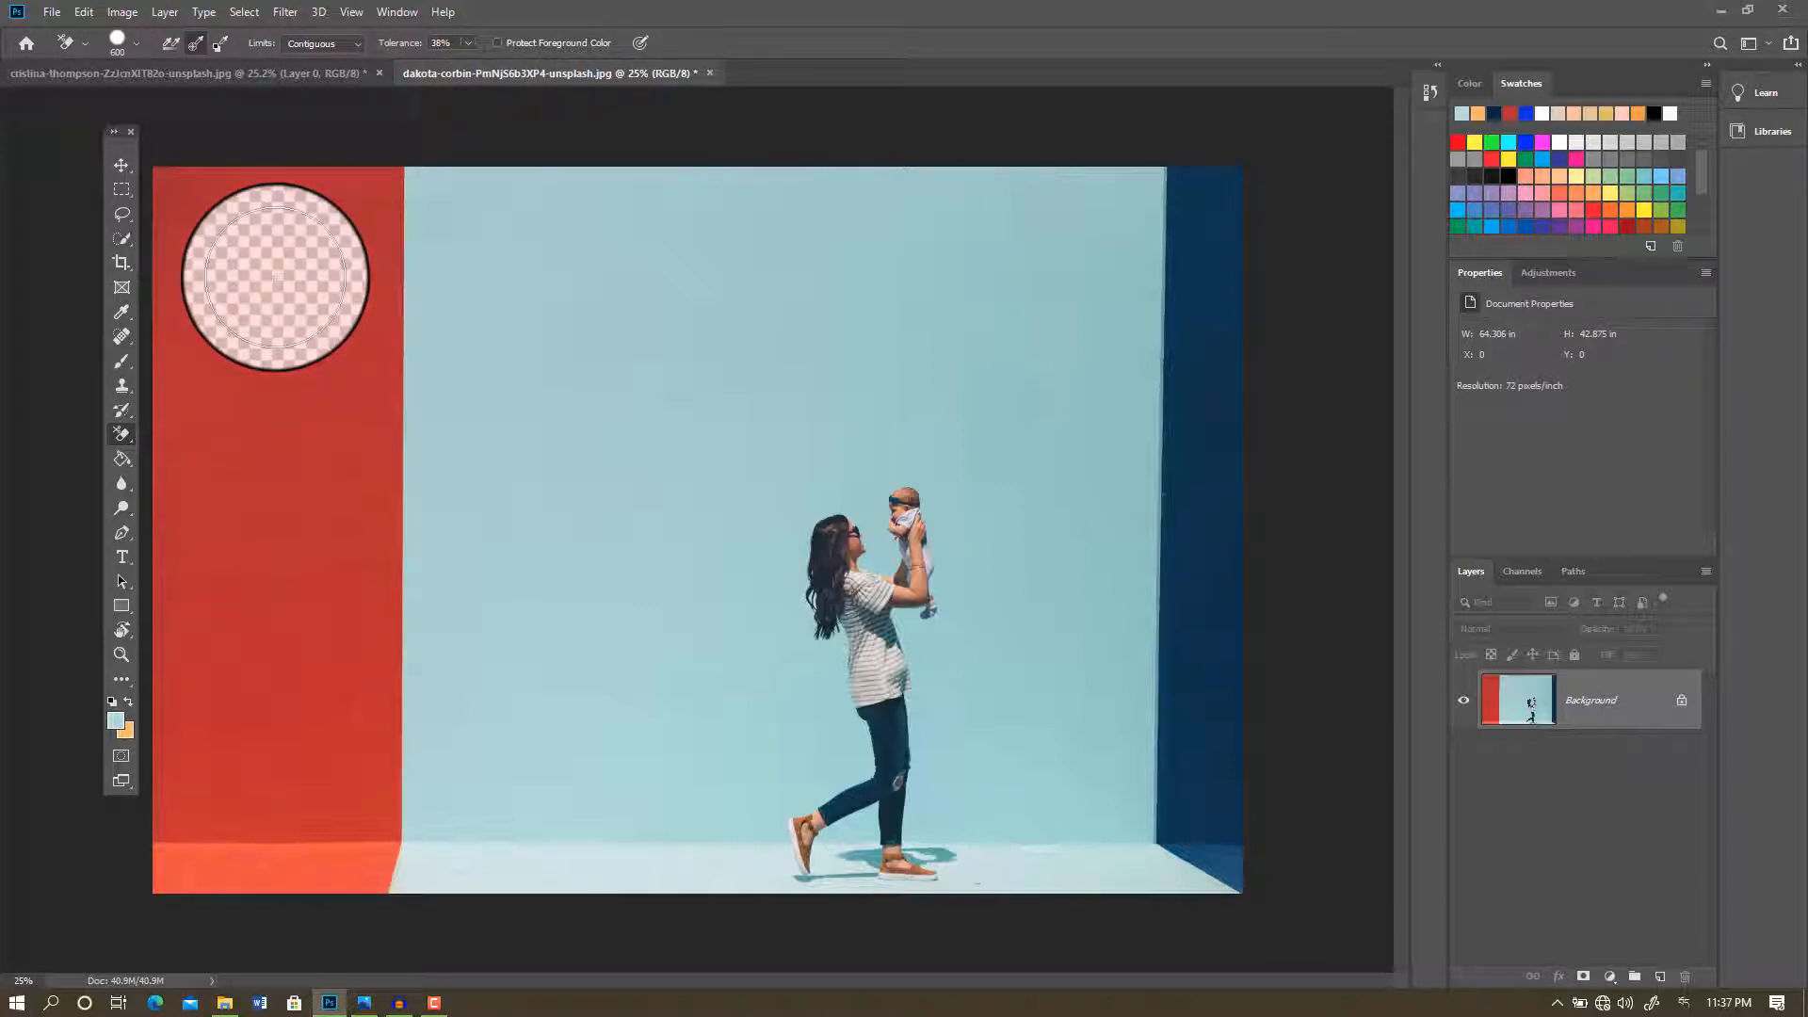
click(391, 274)
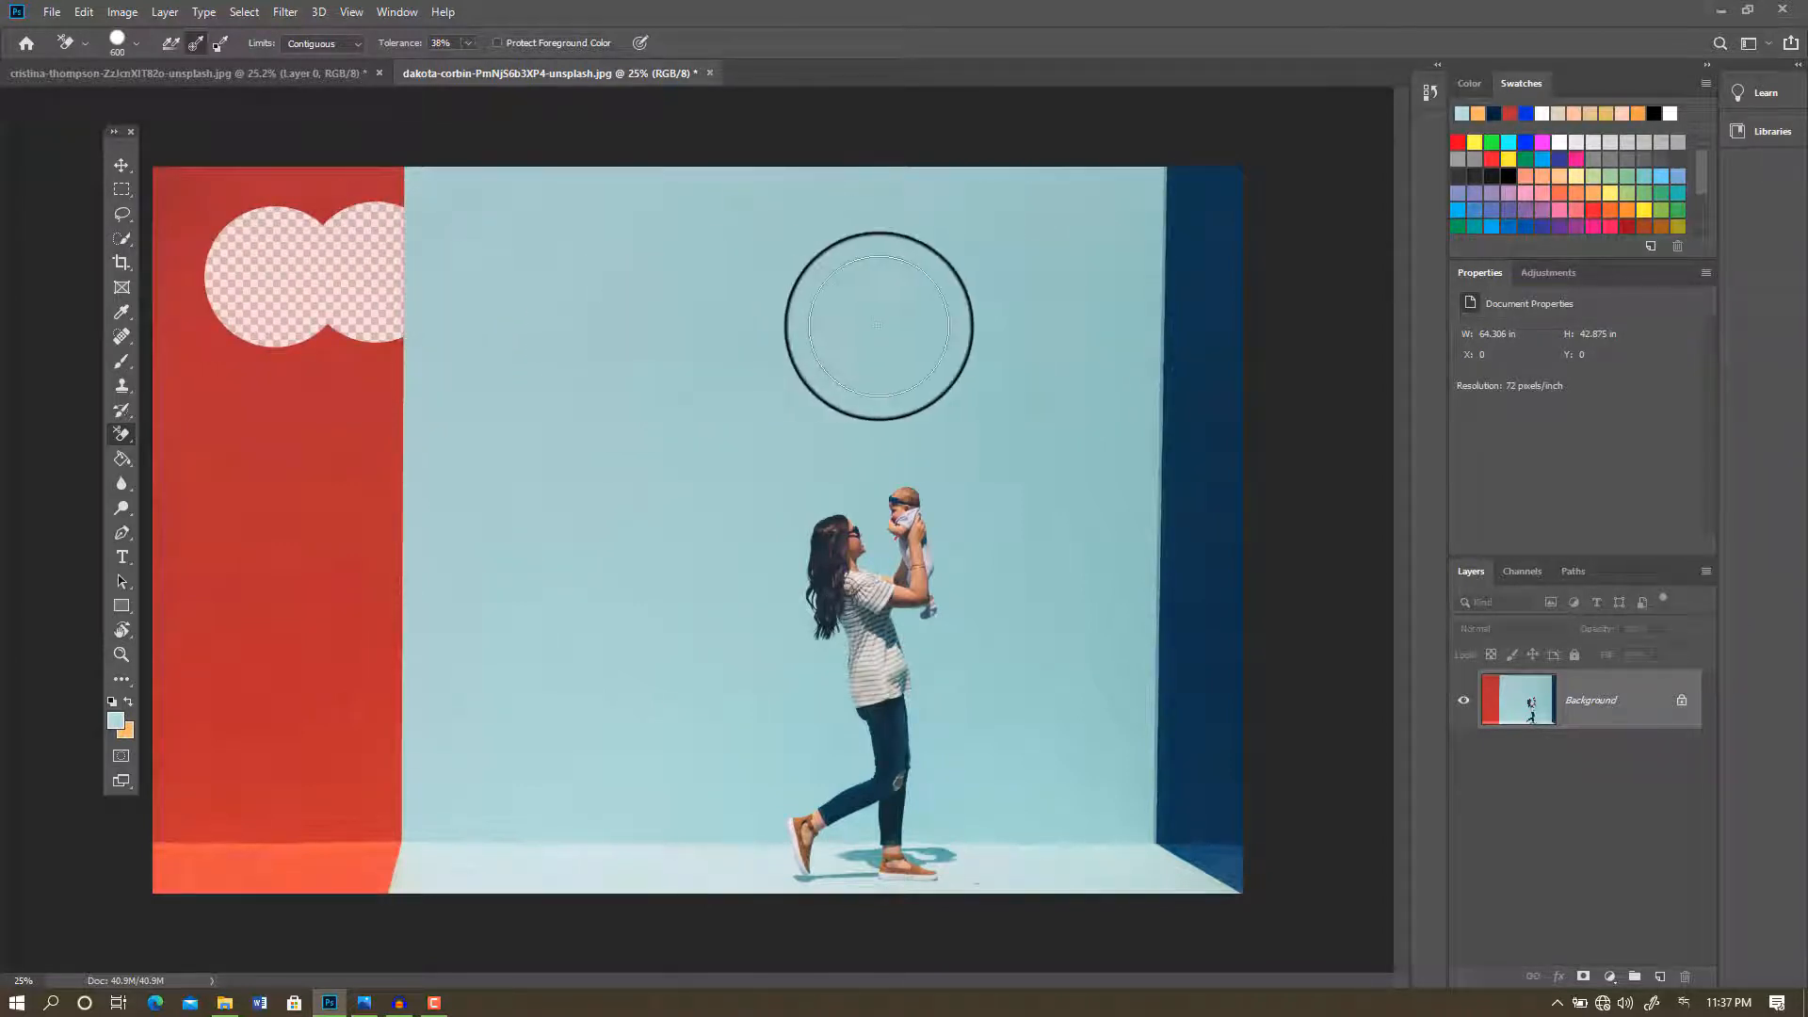
mouse_move(379, 343)
mouse_down()
mouse_move(392, 649)
mouse_move(301, 459)
mouse_move(311, 392)
mouse_move(226, 374)
mouse_move(220, 346)
mouse_move(240, 292)
mouse_move(344, 266)
mouse_move(320, 234)
mouse_move(160, 221)
mouse_move(372, 189)
mouse_move(172, 193)
mouse_move(150, 354)
mouse_move(165, 468)
mouse_move(298, 585)
mouse_move(216, 600)
mouse_move(323, 693)
mouse_move(403, 711)
mouse_move(205, 688)
mouse_move(166, 592)
mouse_move(343, 401)
mouse_move(239, 436)
mouse_move(278, 433)
mouse_up()
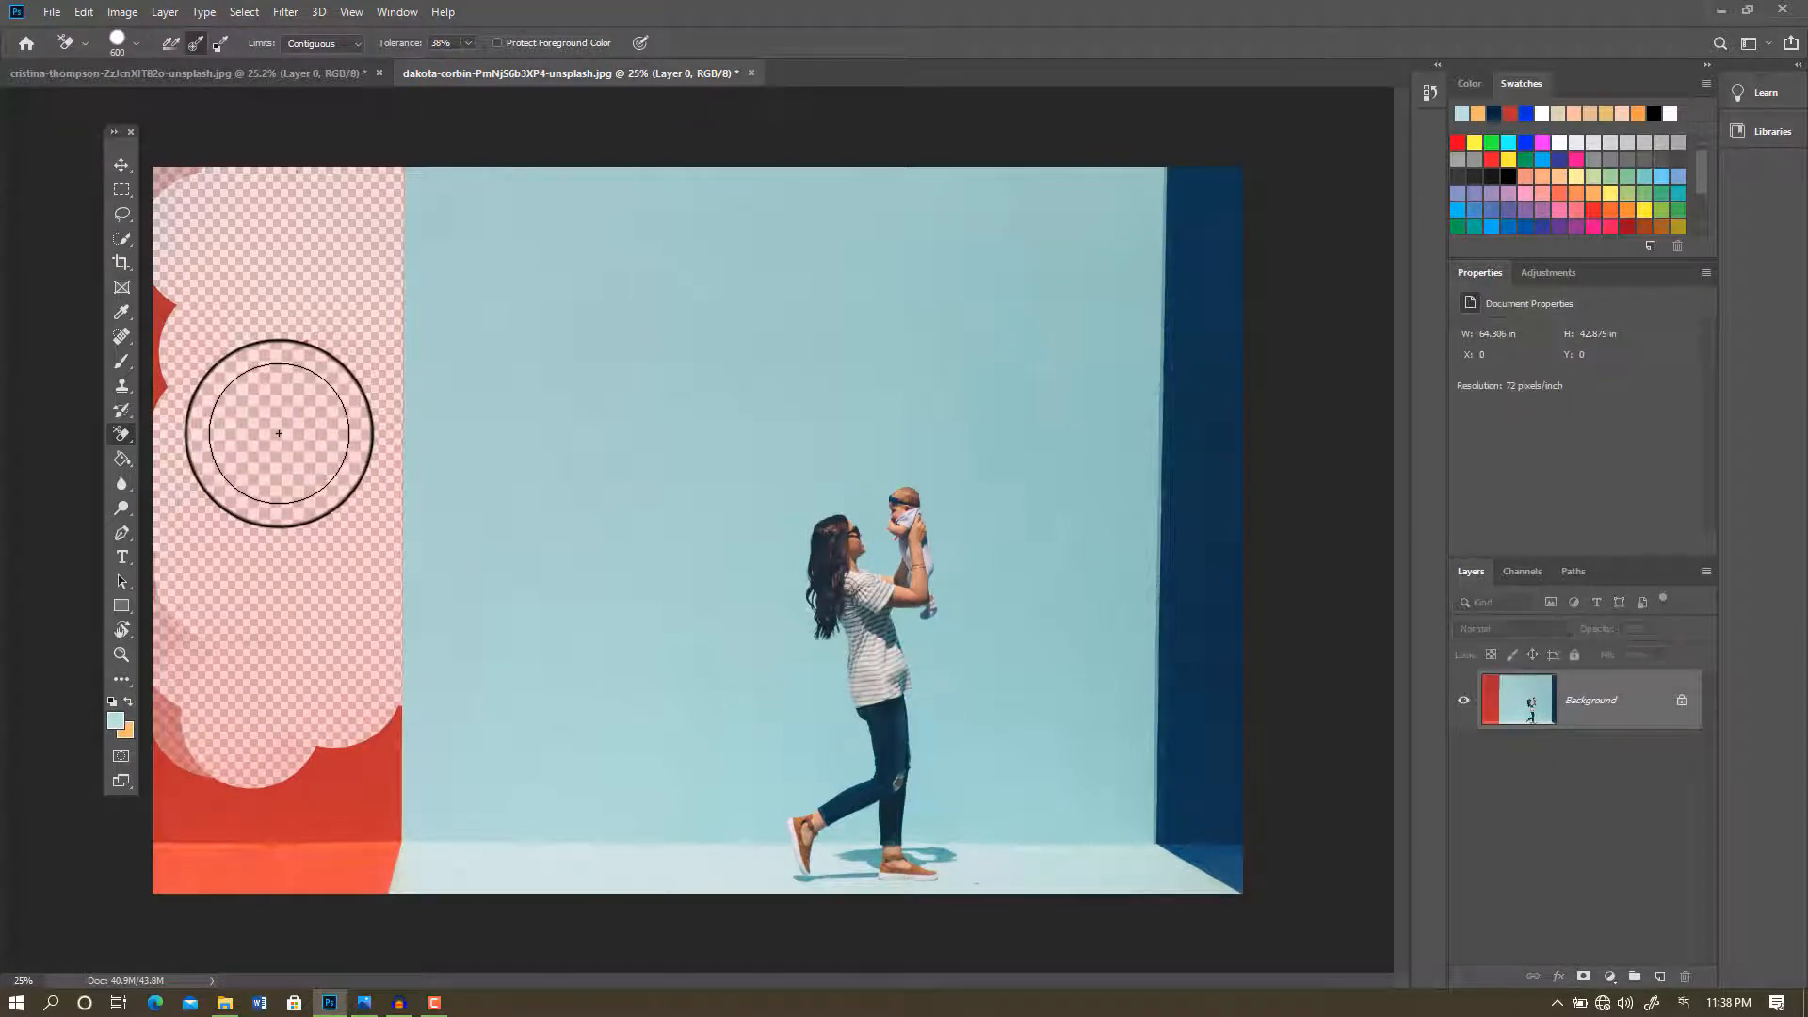
key(ctrl+z)
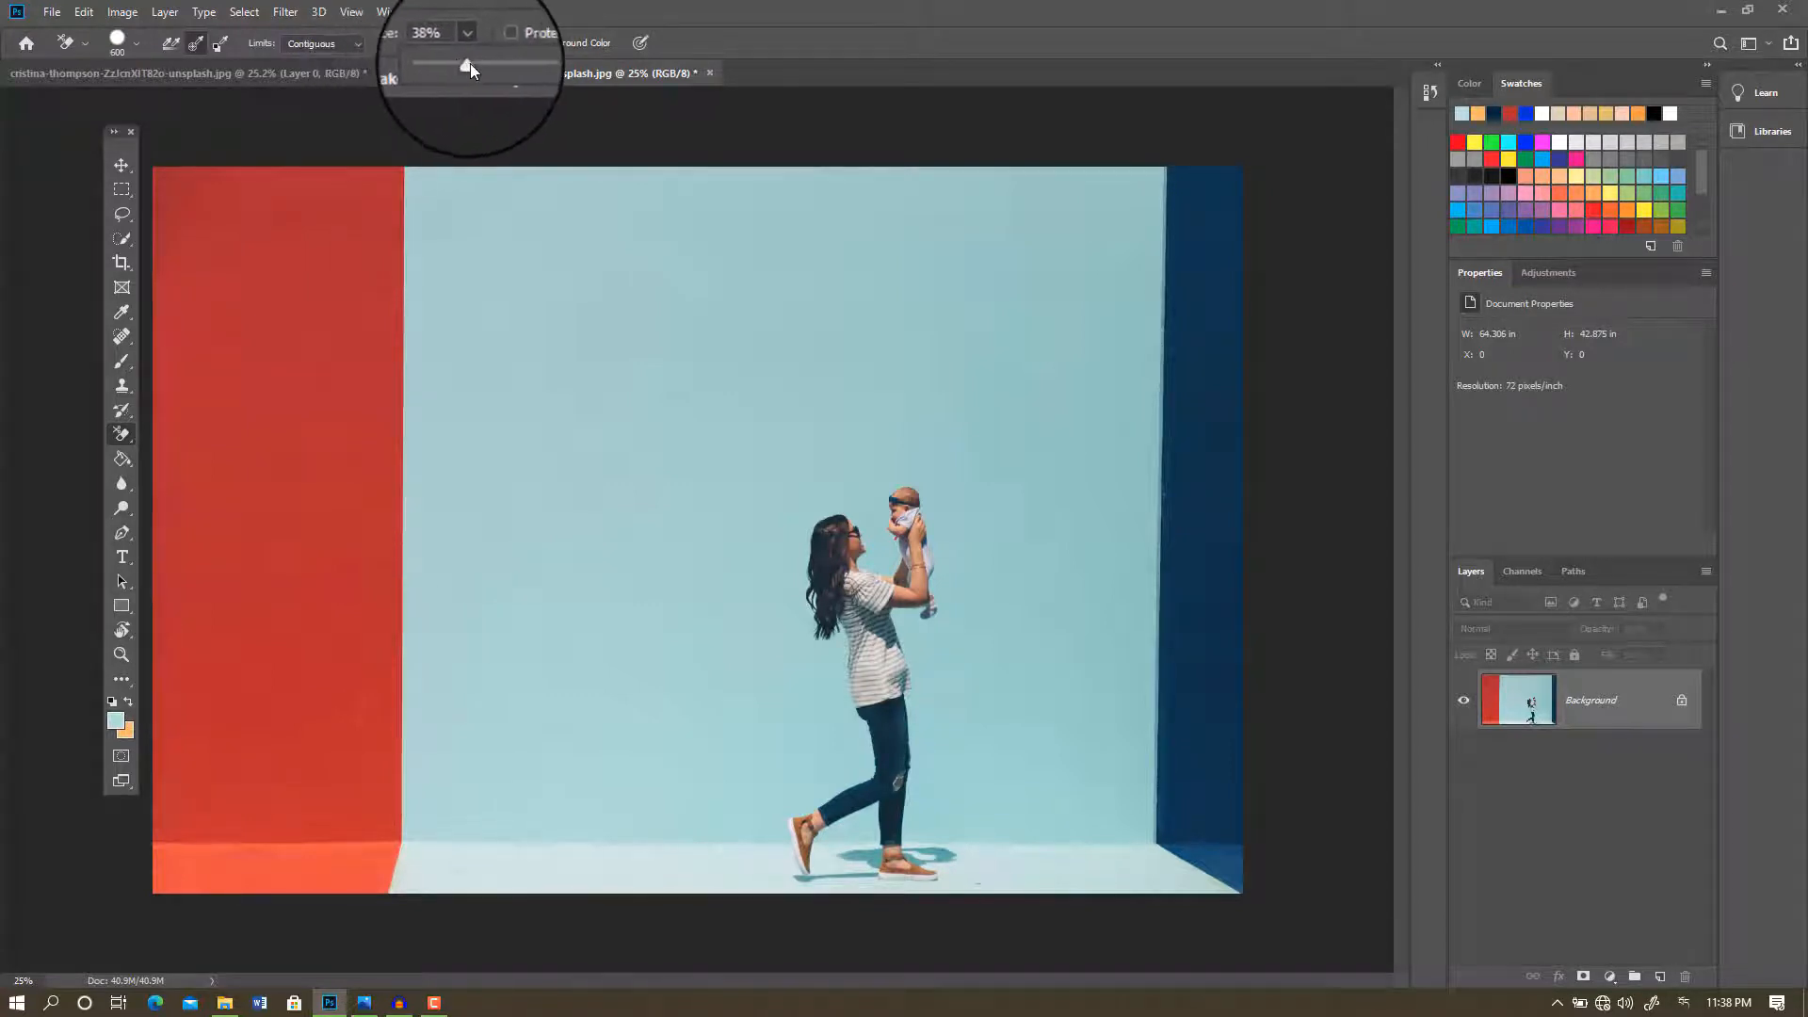
Step: Try erasing the red wall with one-time sampling at 100% tolerance, and undo the erasing
drag(470, 64, 537, 64)
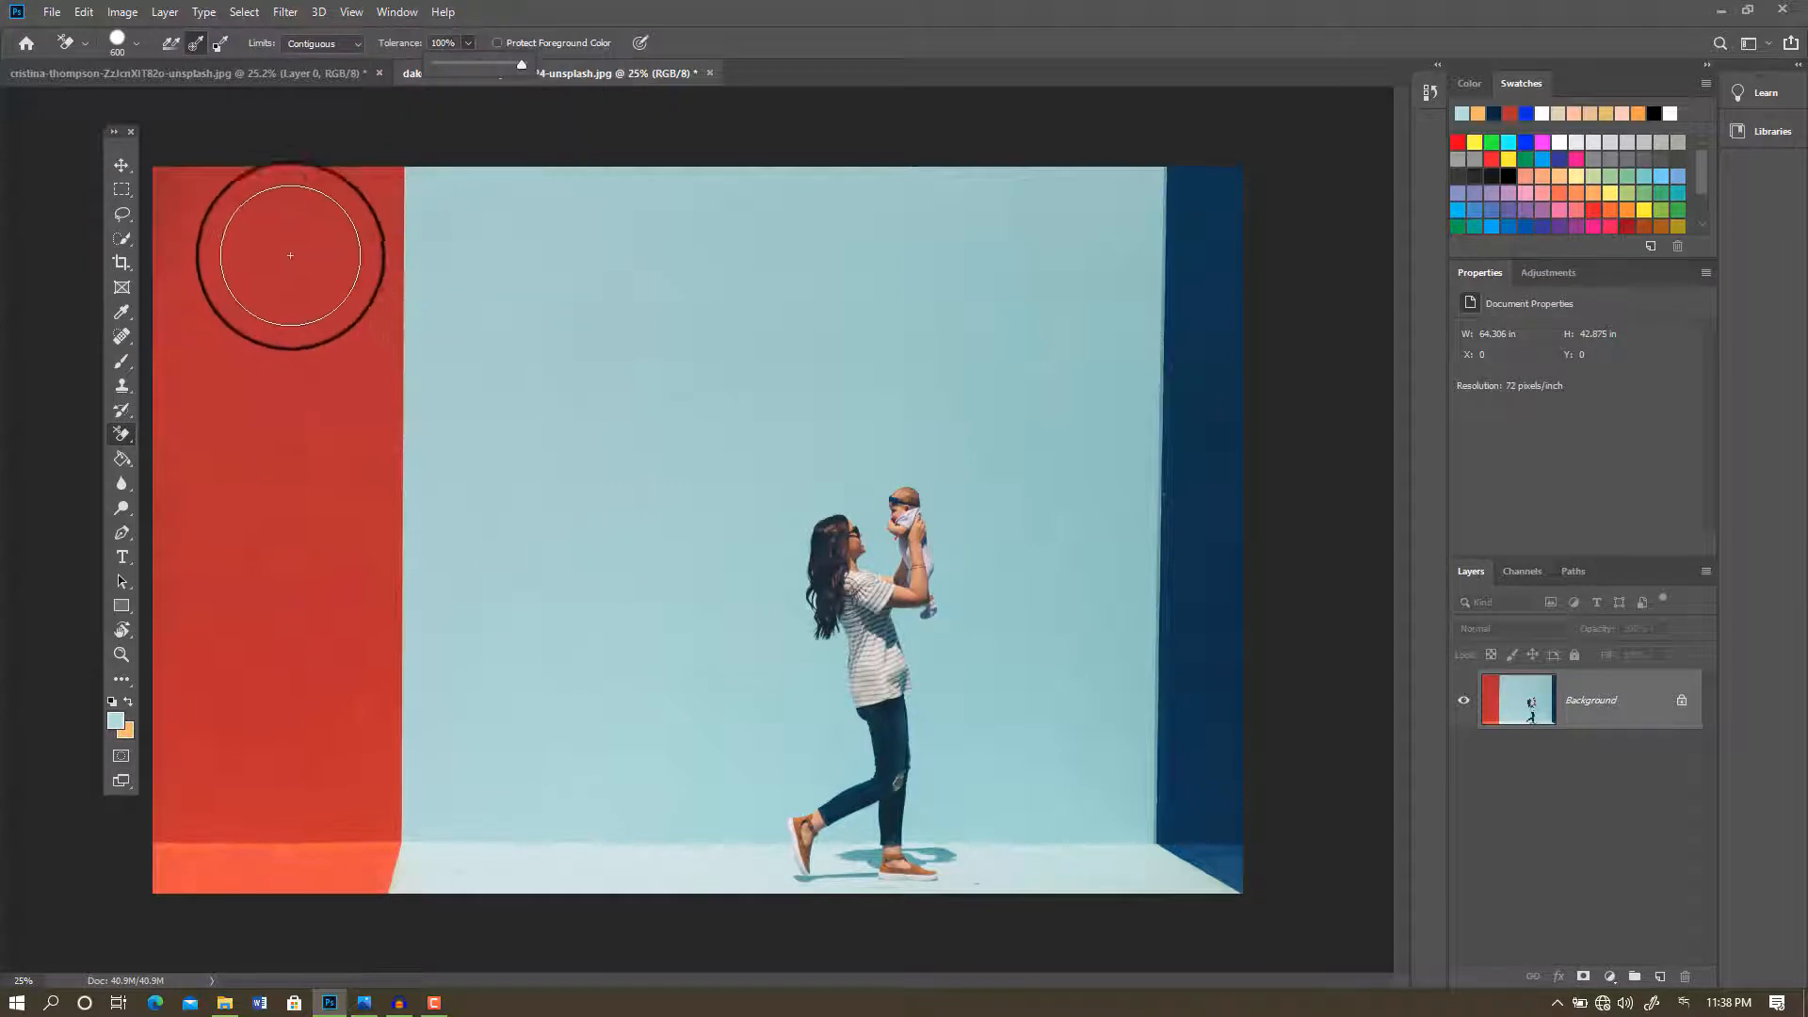
mouse_move(210, 226)
mouse_down()
mouse_move(315, 236)
mouse_move(368, 212)
mouse_move(382, 271)
mouse_move(384, 597)
mouse_move(344, 797)
mouse_move(310, 803)
mouse_move(207, 489)
mouse_move(183, 247)
mouse_move(226, 413)
mouse_move(292, 320)
mouse_up()
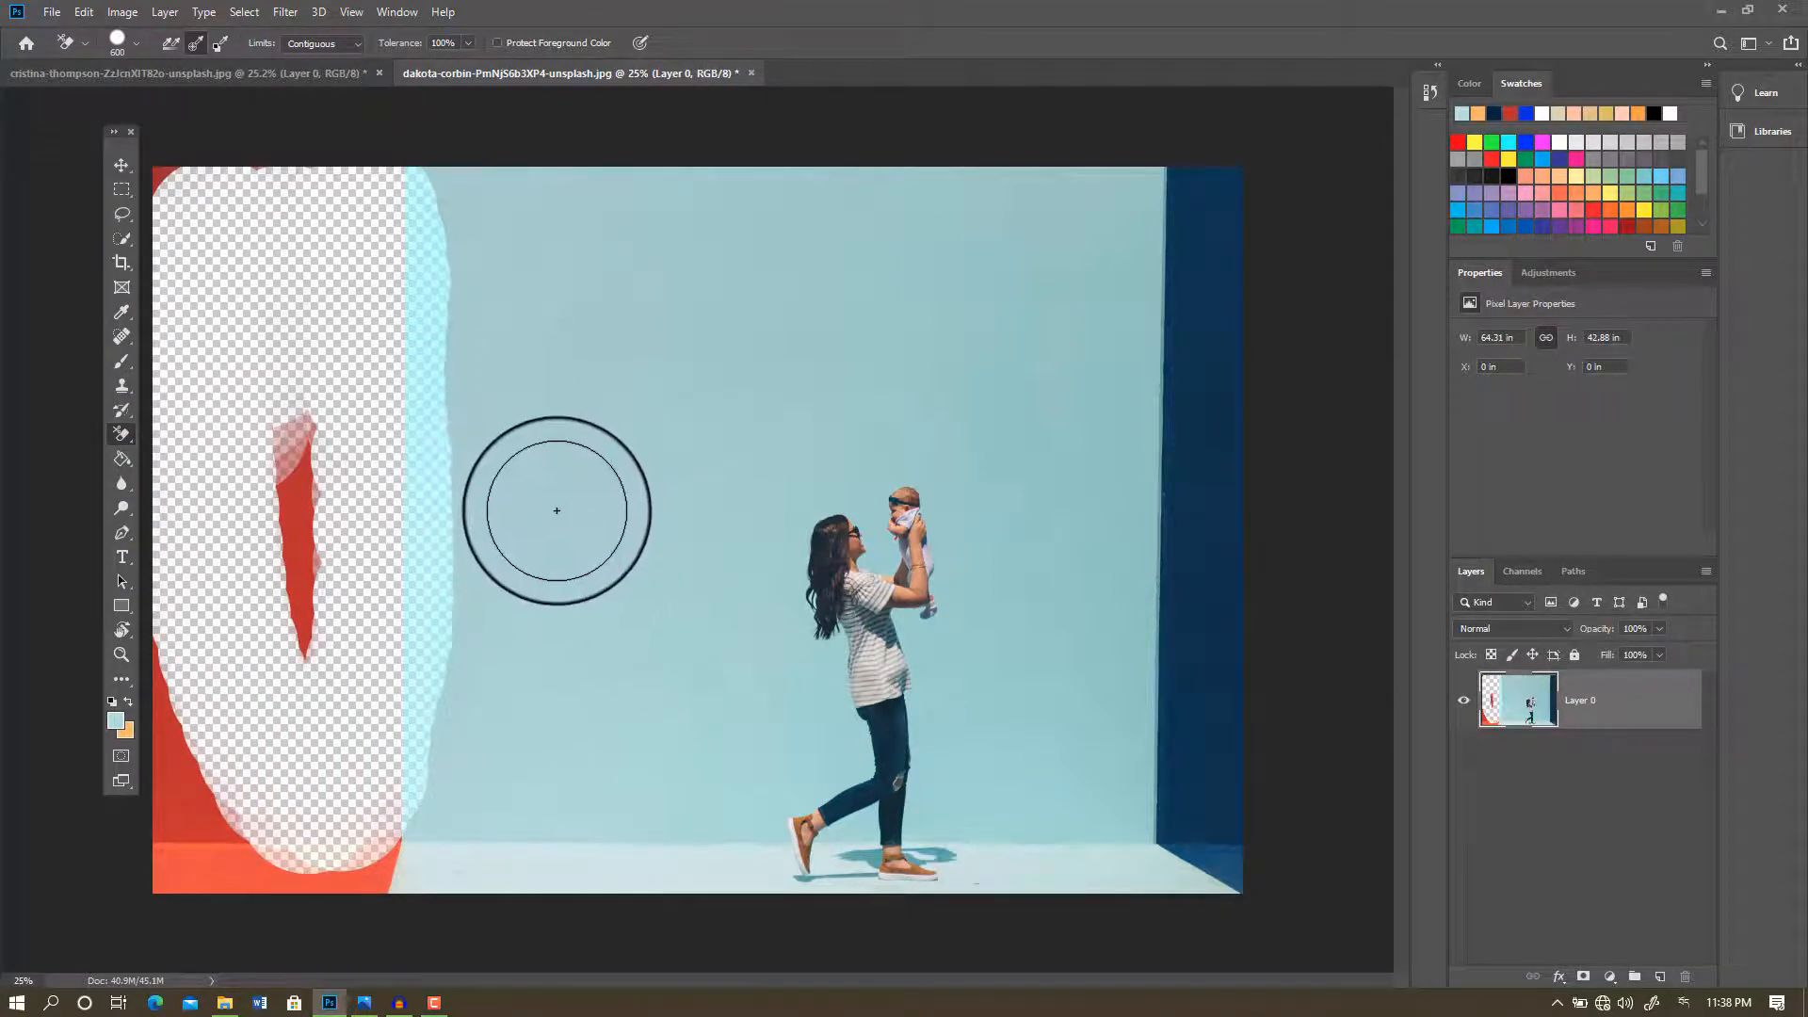
key(F12)
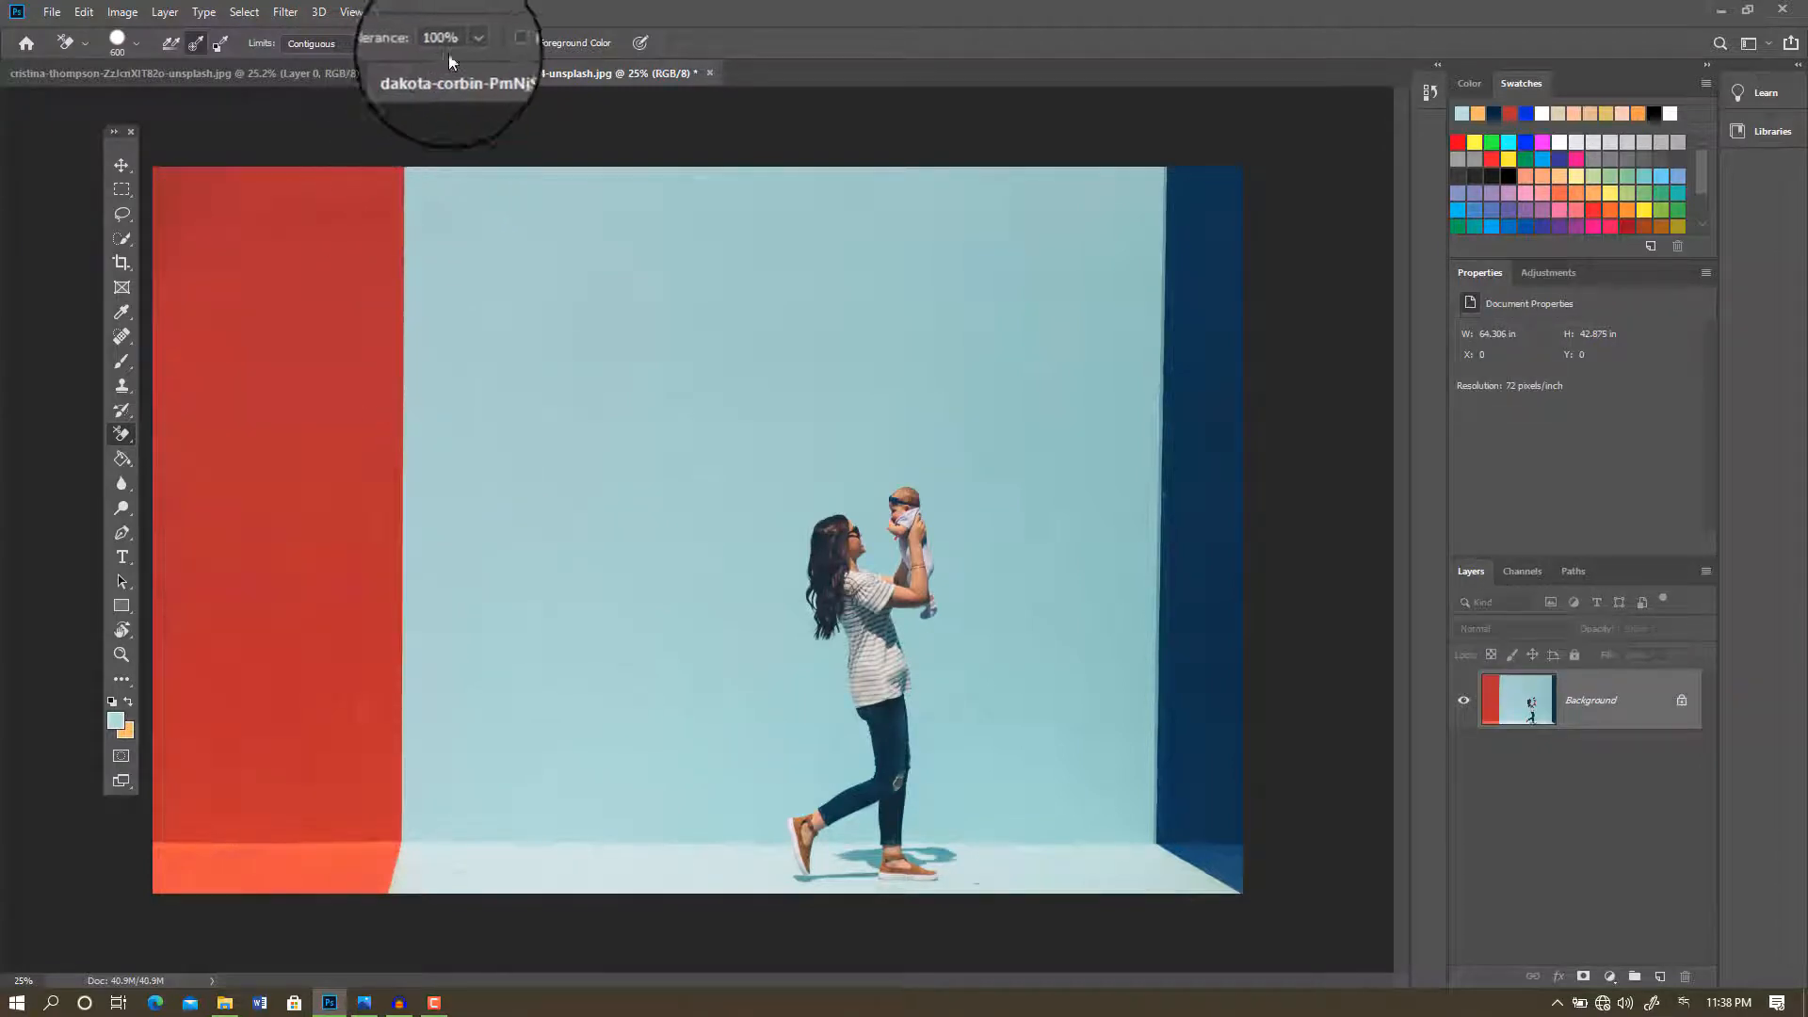
Step: Set the tolerance to 70%, try erasing the red wall up to the light-blue edge, and undo the erasing
click(465, 43)
drag(467, 62, 450, 65)
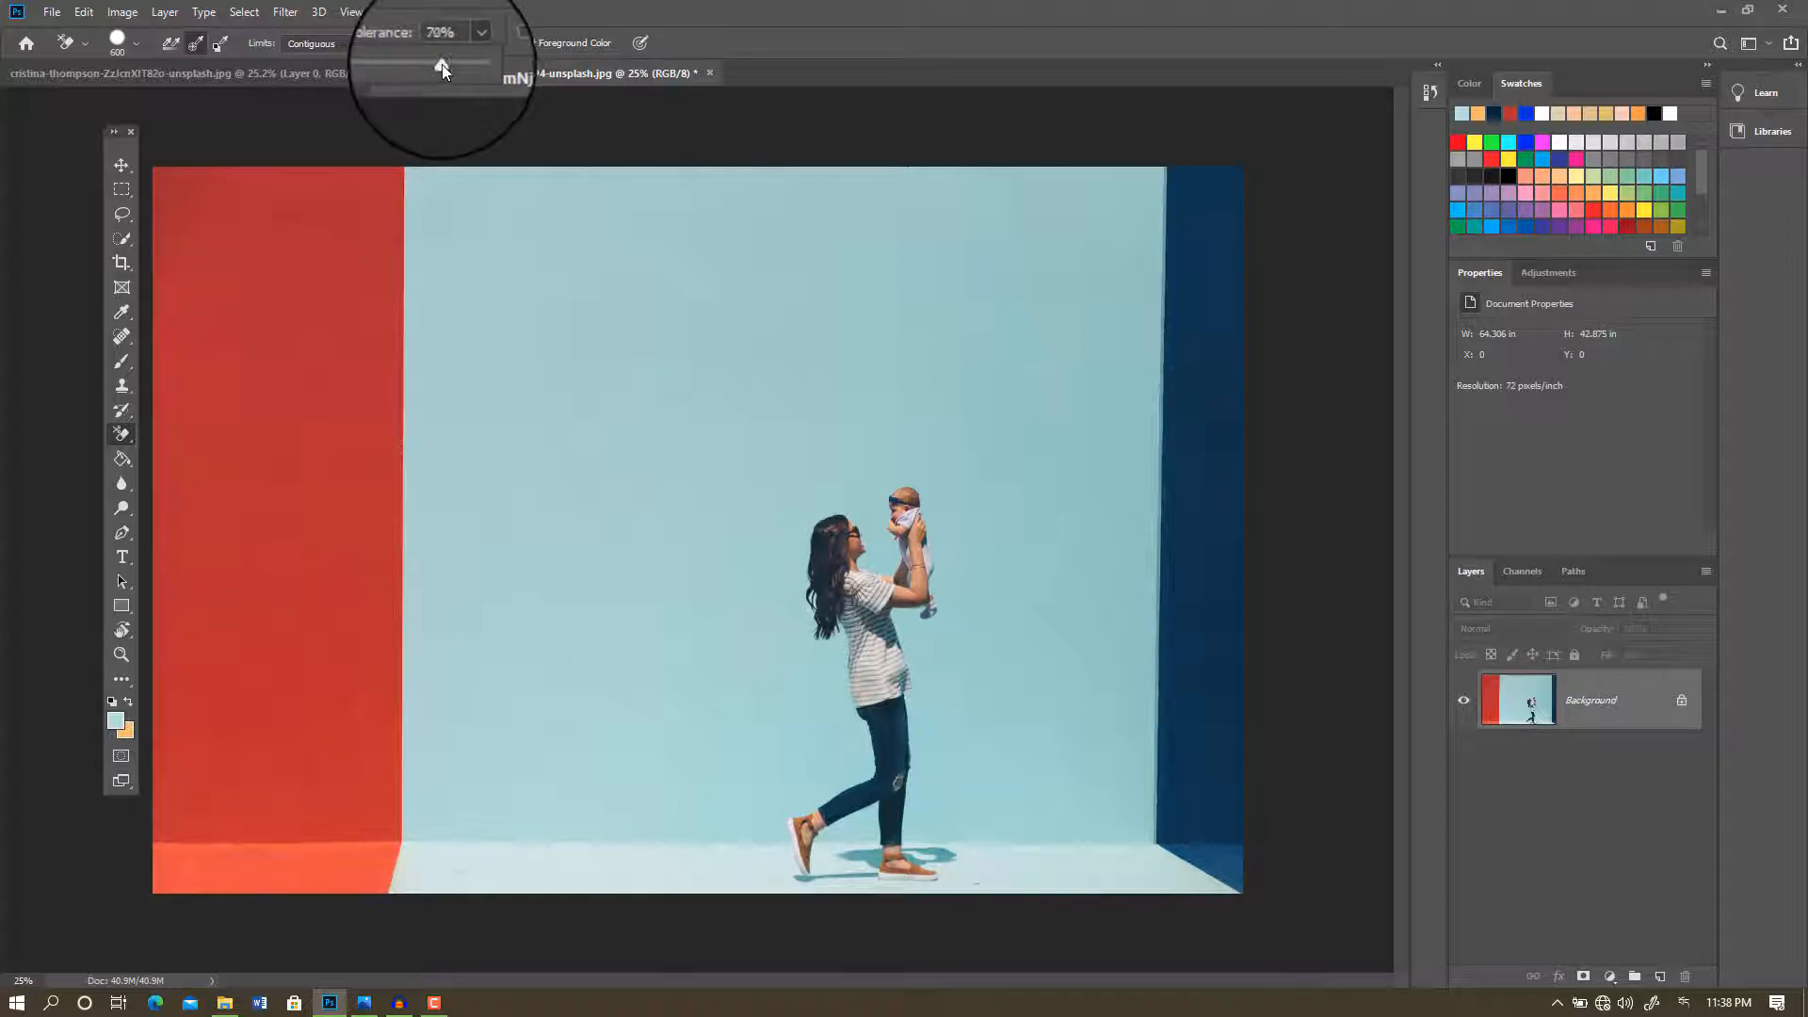
click(285, 219)
mouse_move(287, 218)
mouse_down()
mouse_move(364, 194)
mouse_move(375, 209)
mouse_move(371, 758)
mouse_move(323, 807)
mouse_move(203, 725)
mouse_up()
mouse_move(188, 226)
mouse_down()
mouse_move(194, 182)
mouse_move(294, 472)
mouse_move(222, 678)
mouse_move(289, 584)
mouse_move(145, 330)
mouse_move(258, 283)
mouse_move(315, 283)
mouse_move(302, 323)
mouse_up()
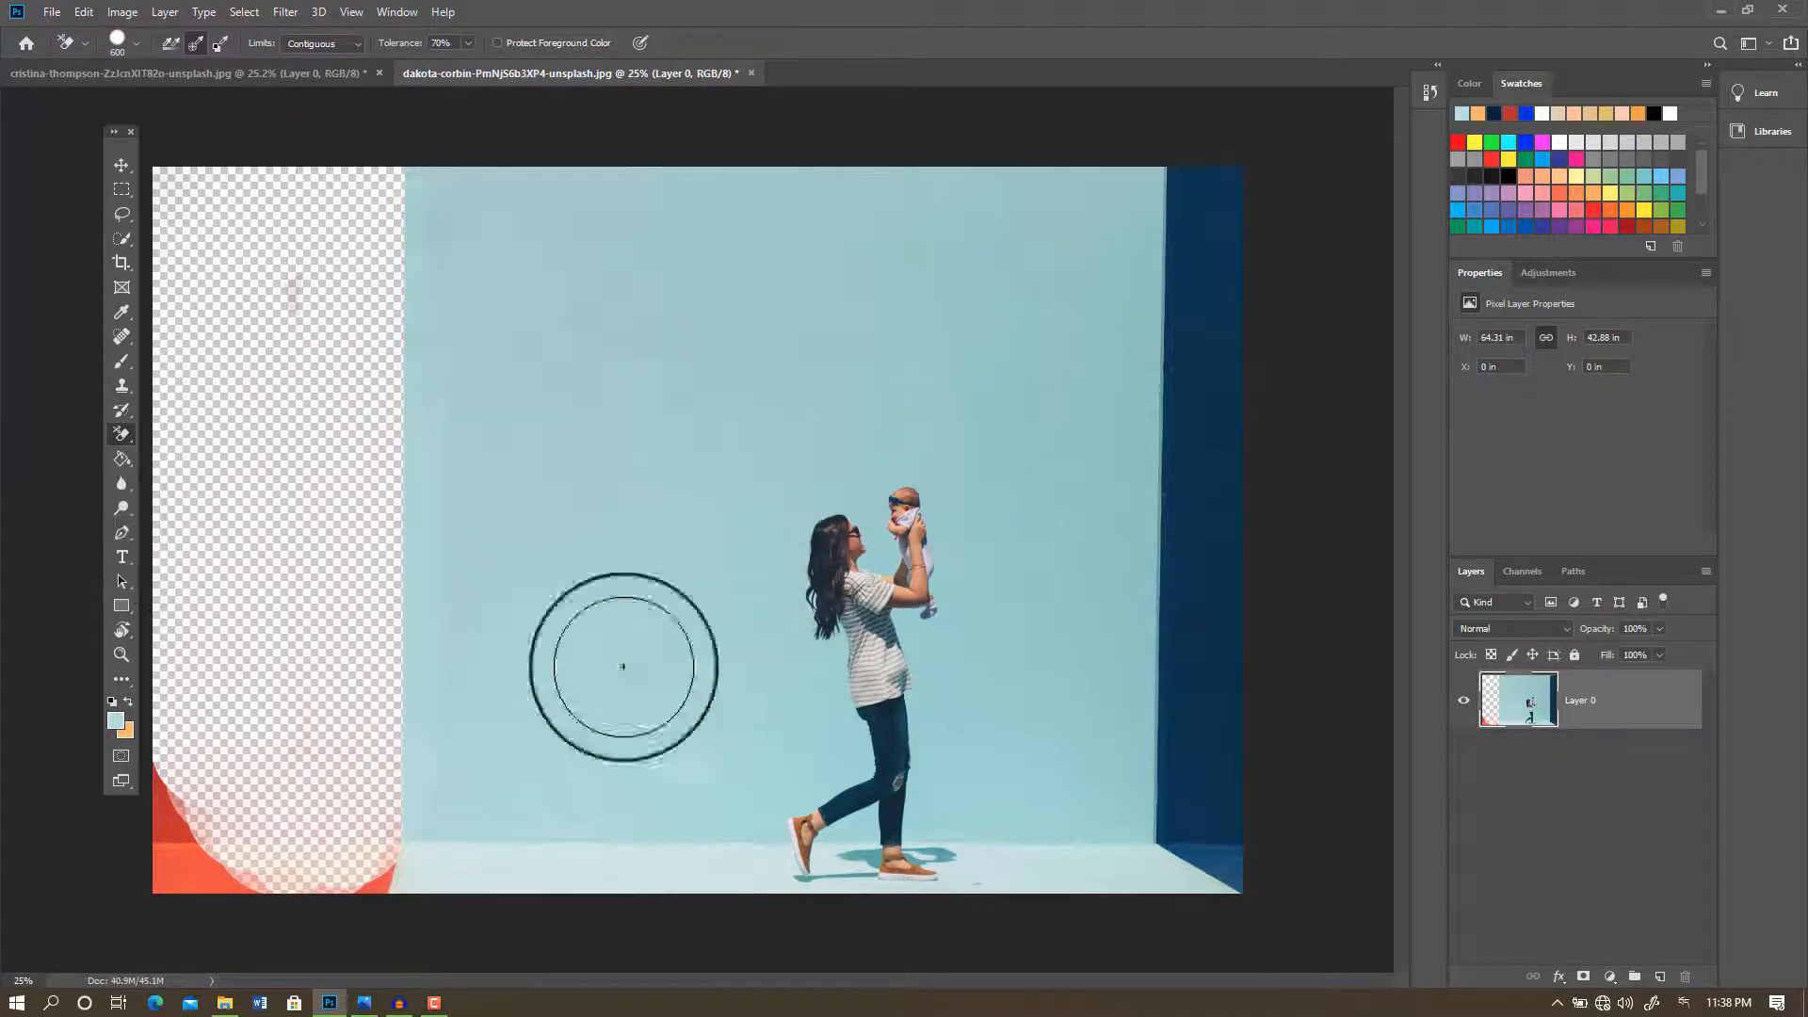
key(ctrl+z)
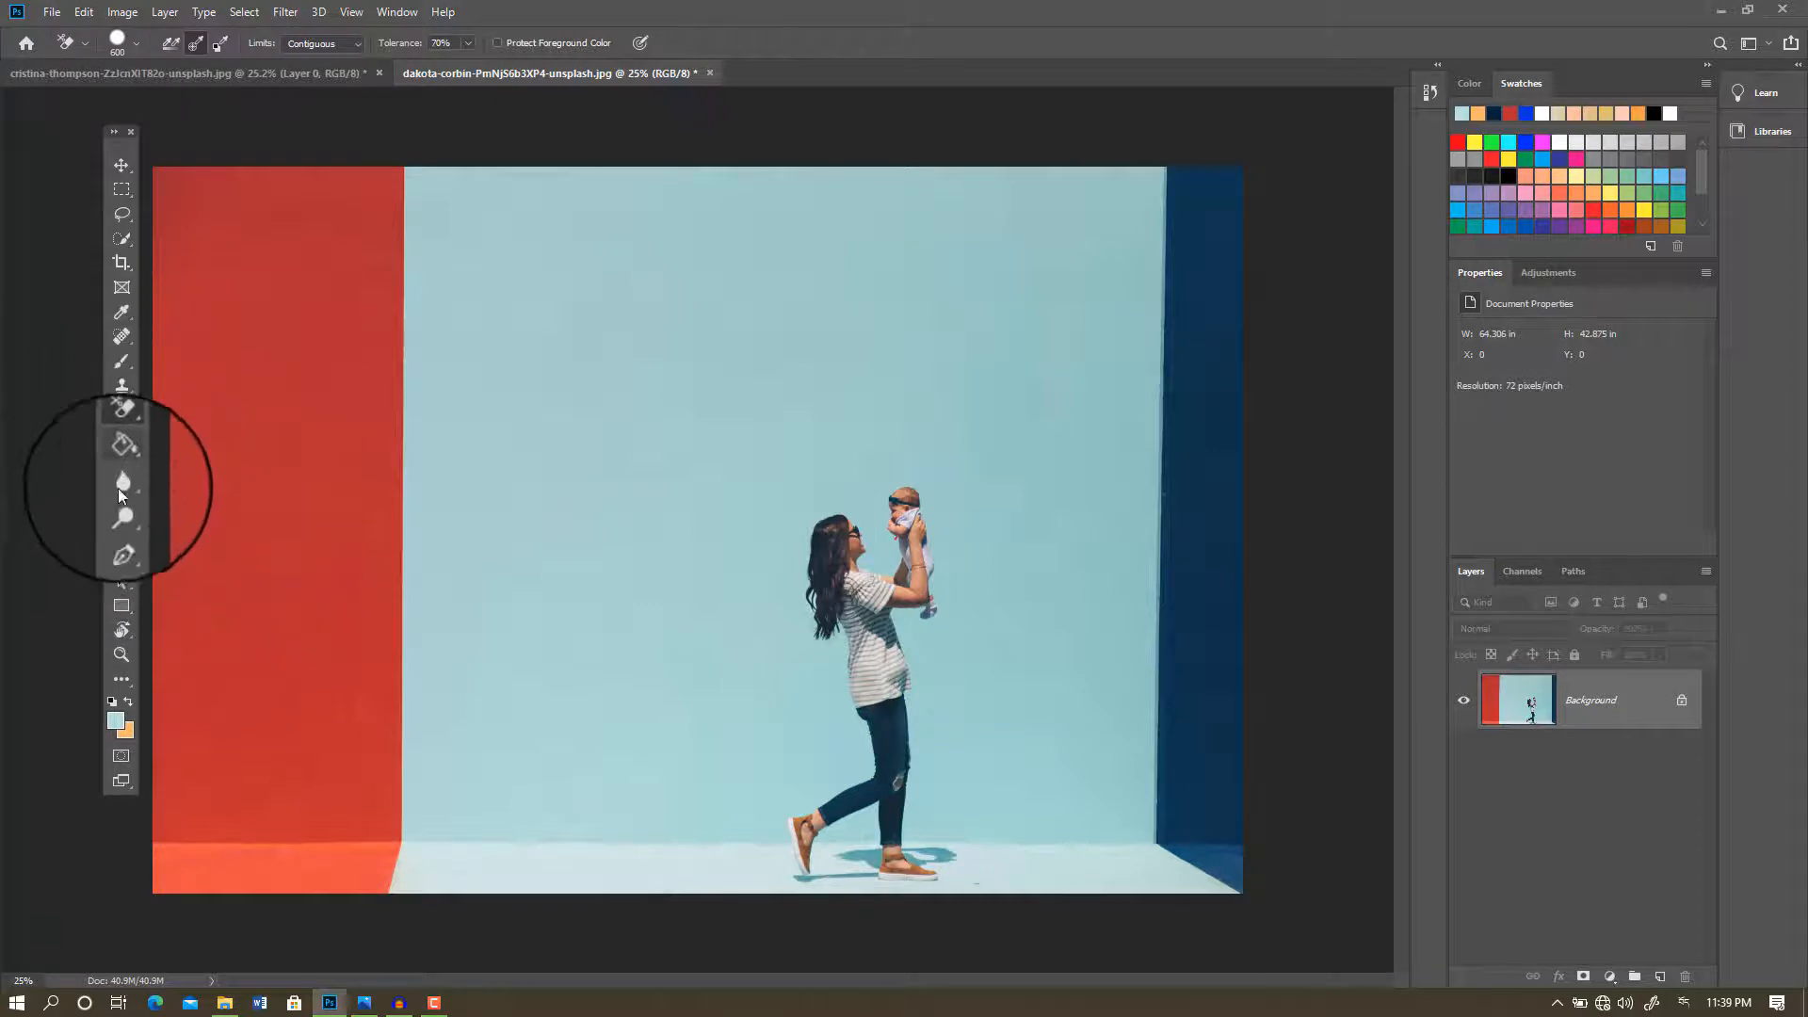
Step: Set the background colour to the red sampled from the wall in the photo
click(127, 731)
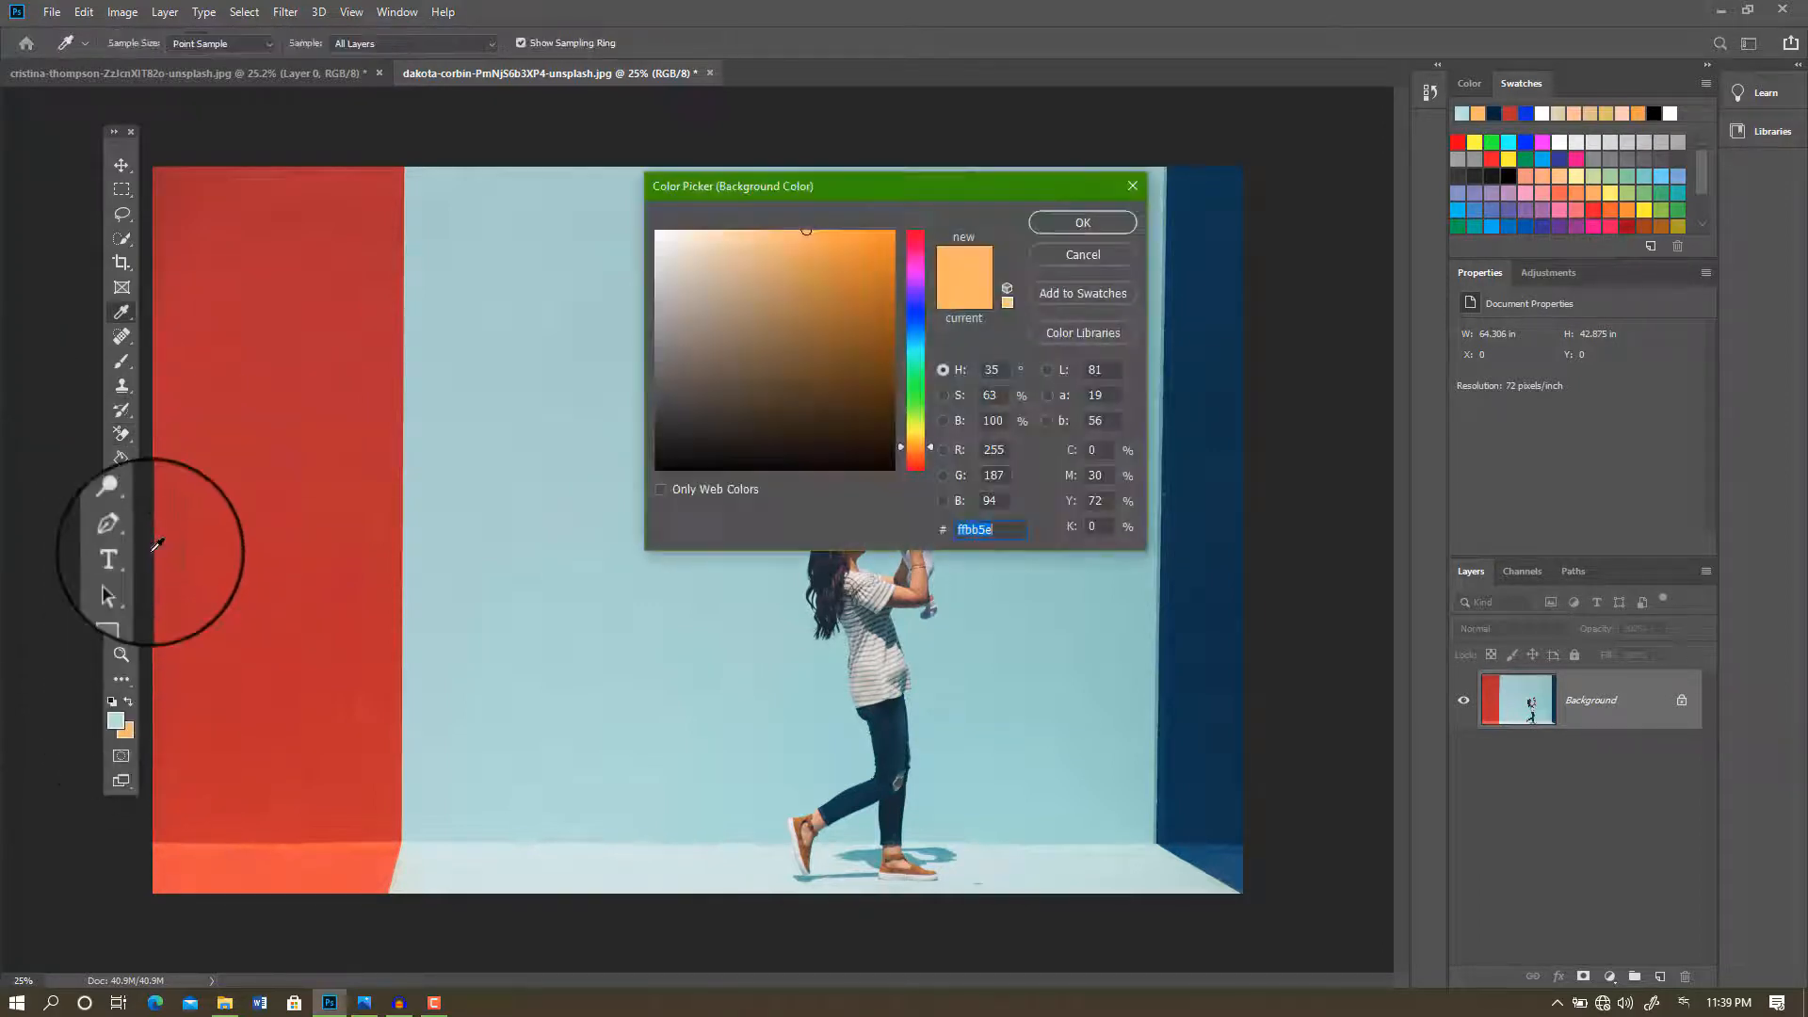
click(206, 311)
click(1058, 217)
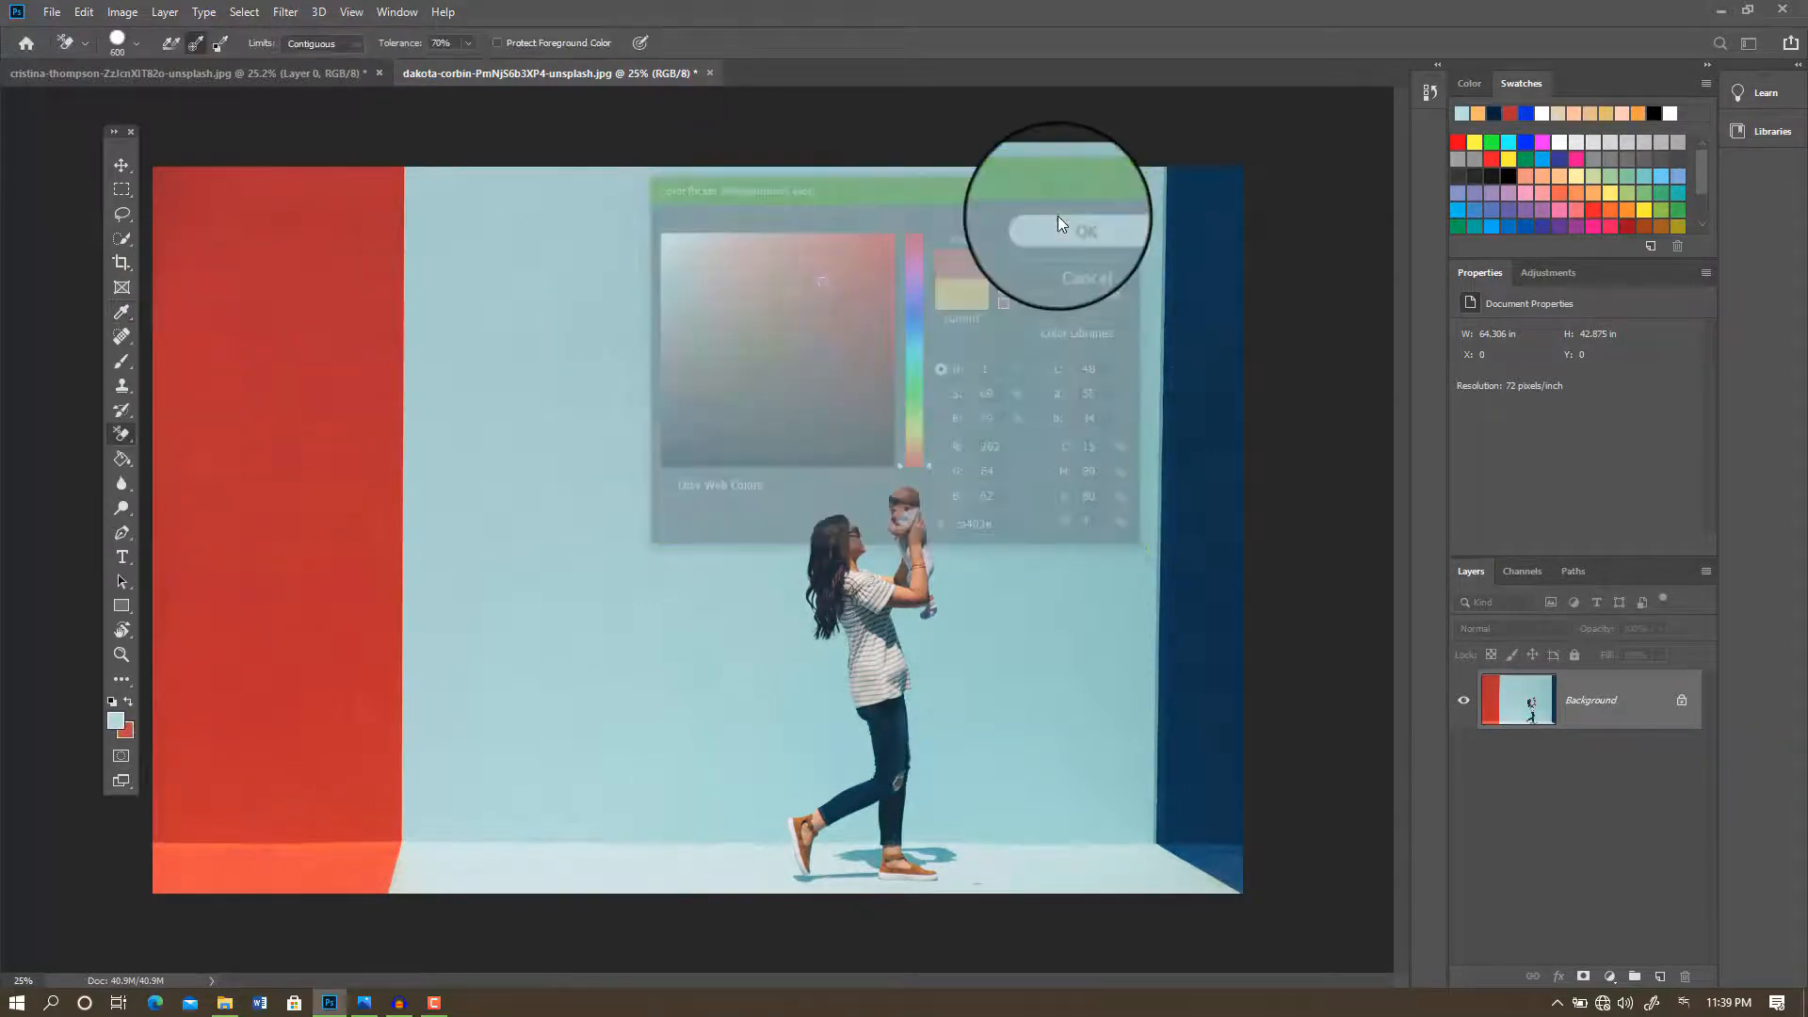
Step: Try erasing most of the red wall and a patch of the light-blue wall with one-time sampling
click(179, 201)
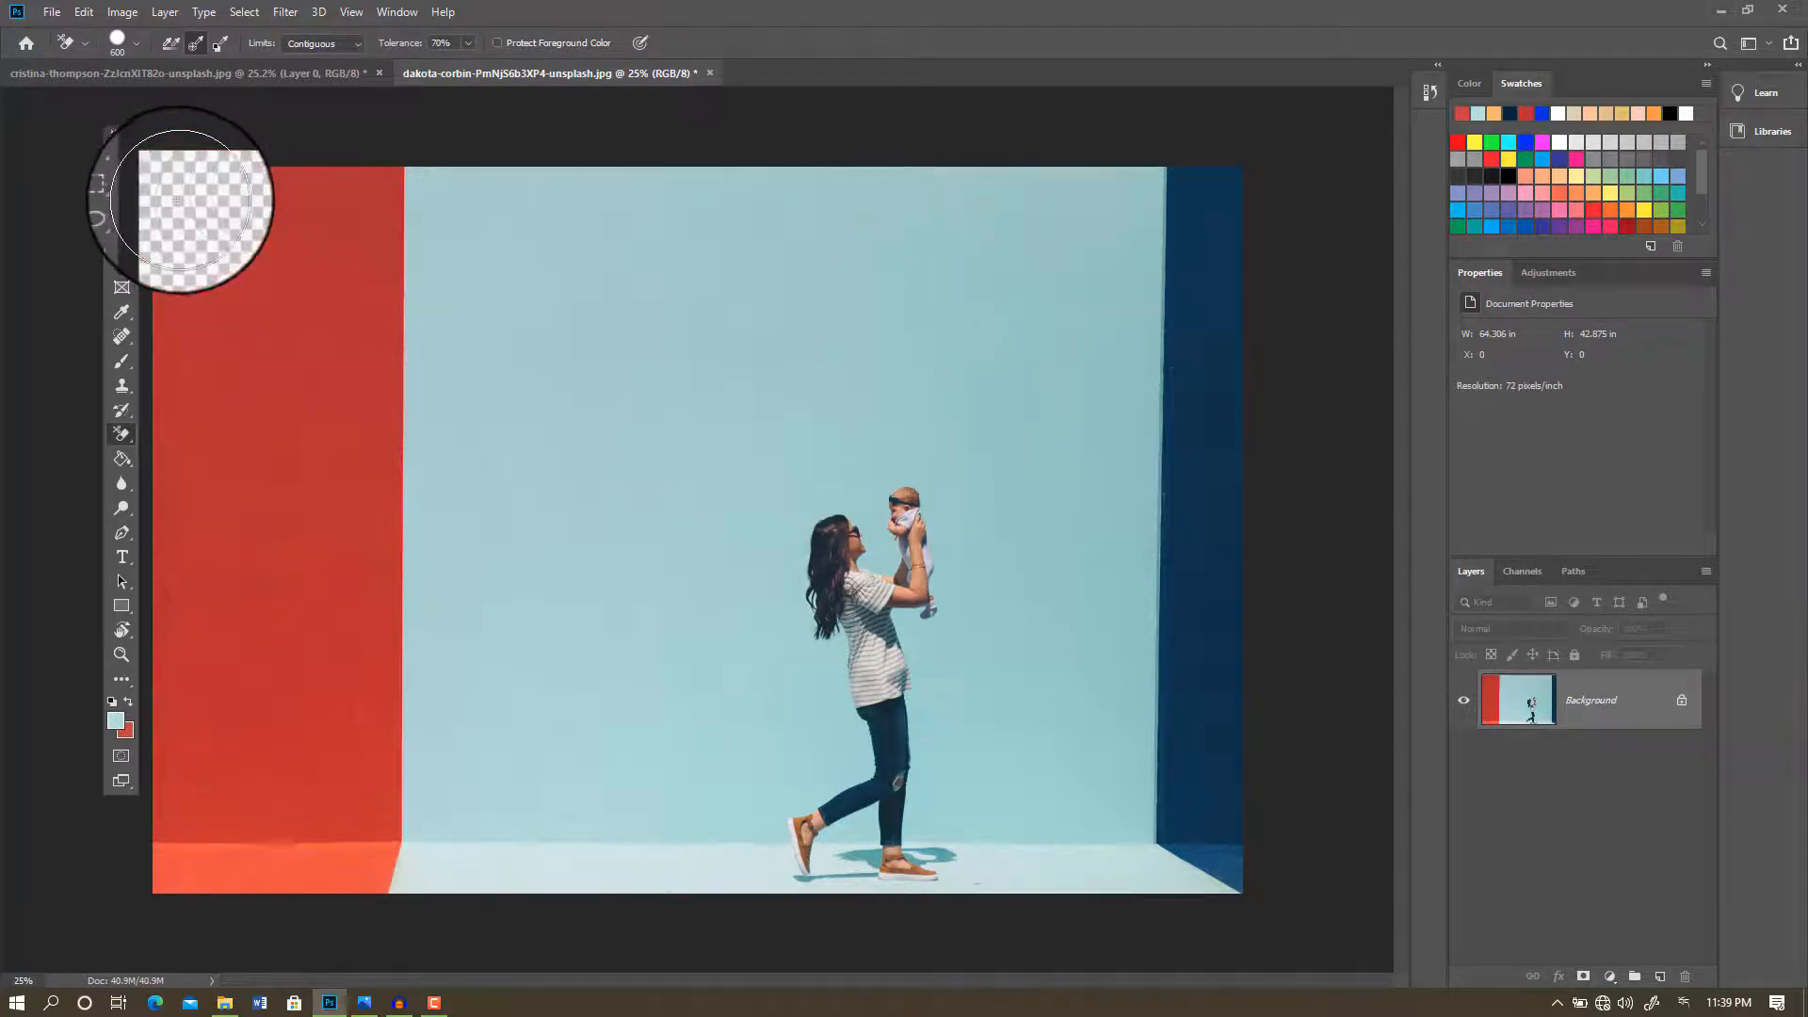
mouse_move(179, 201)
mouse_down()
mouse_move(743, 230)
mouse_move(276, 259)
mouse_move(353, 271)
mouse_move(213, 294)
mouse_move(170, 479)
mouse_move(210, 468)
mouse_move(270, 511)
mouse_move(303, 635)
mouse_move(341, 314)
mouse_move(367, 490)
mouse_move(387, 326)
mouse_move(315, 591)
mouse_move(355, 682)
mouse_move(375, 654)
mouse_move(377, 714)
mouse_move(597, 326)
mouse_up()
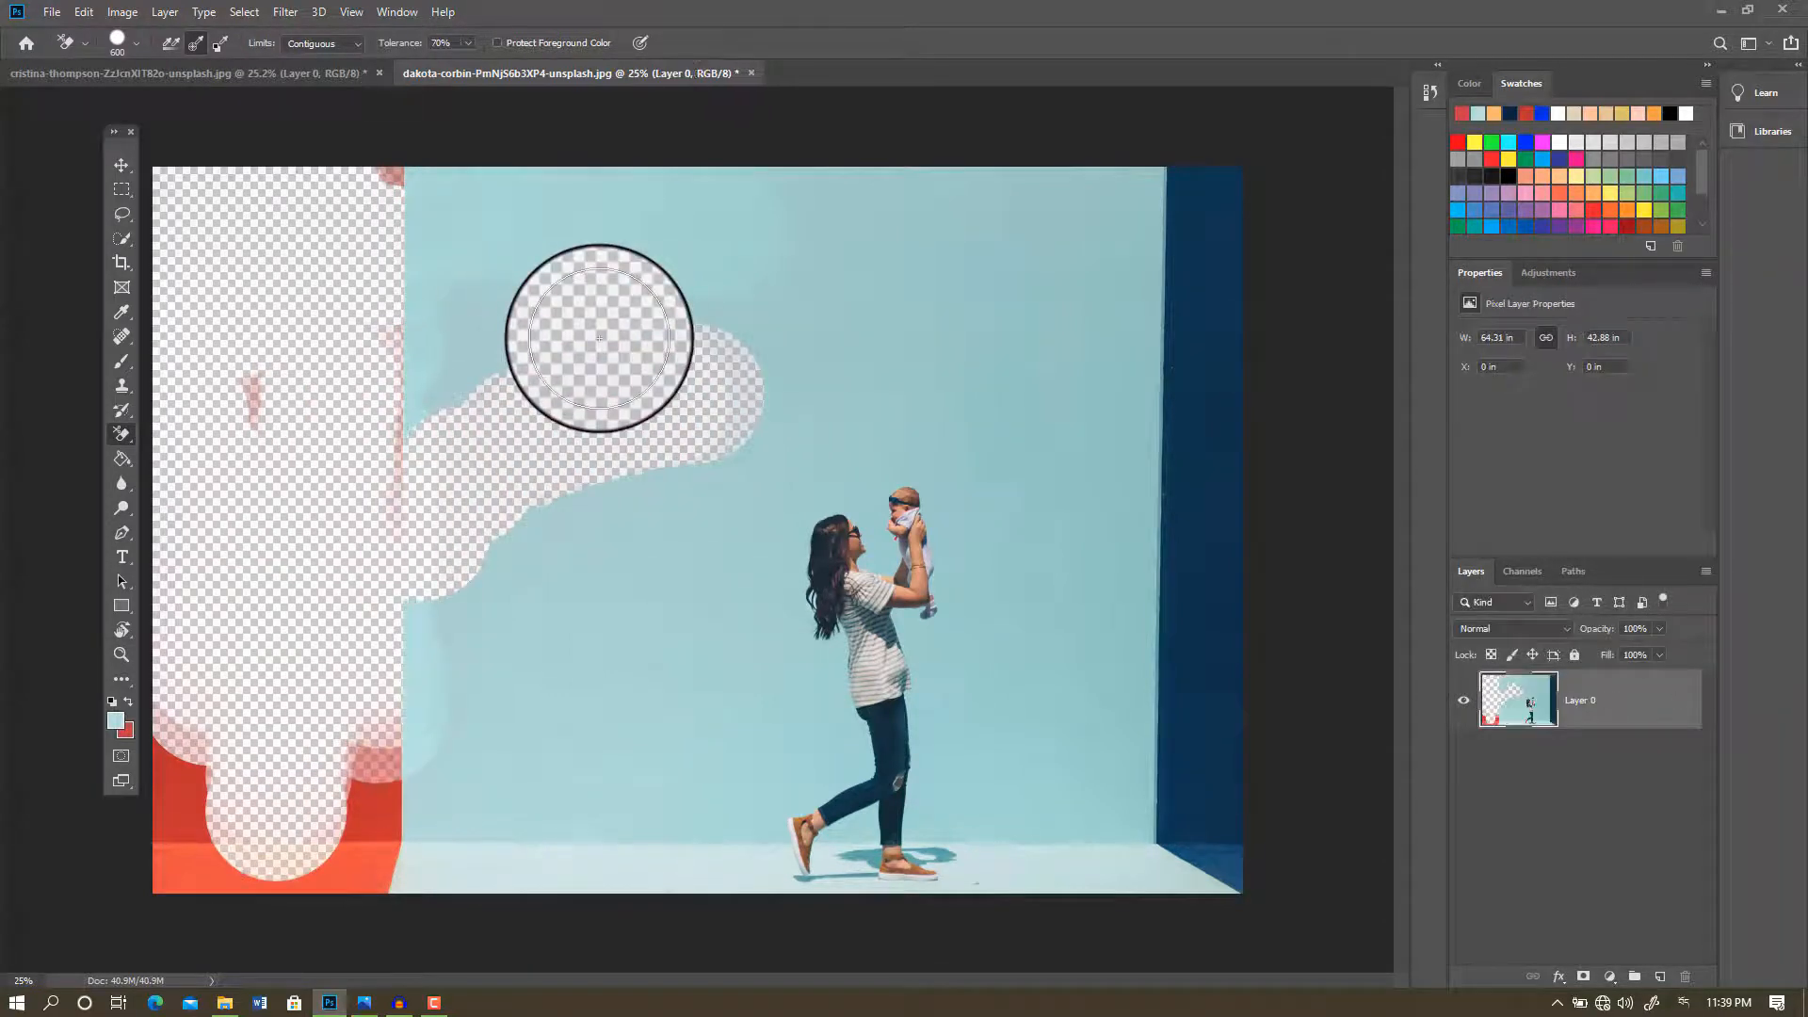
Step: Switch the Background Eraser to background swatch sampling and undo the erasing on both walls
click(222, 43)
key(ctrl+z)
key(ctrl+z)
key(ctrl+z)
key(ctrl+z)
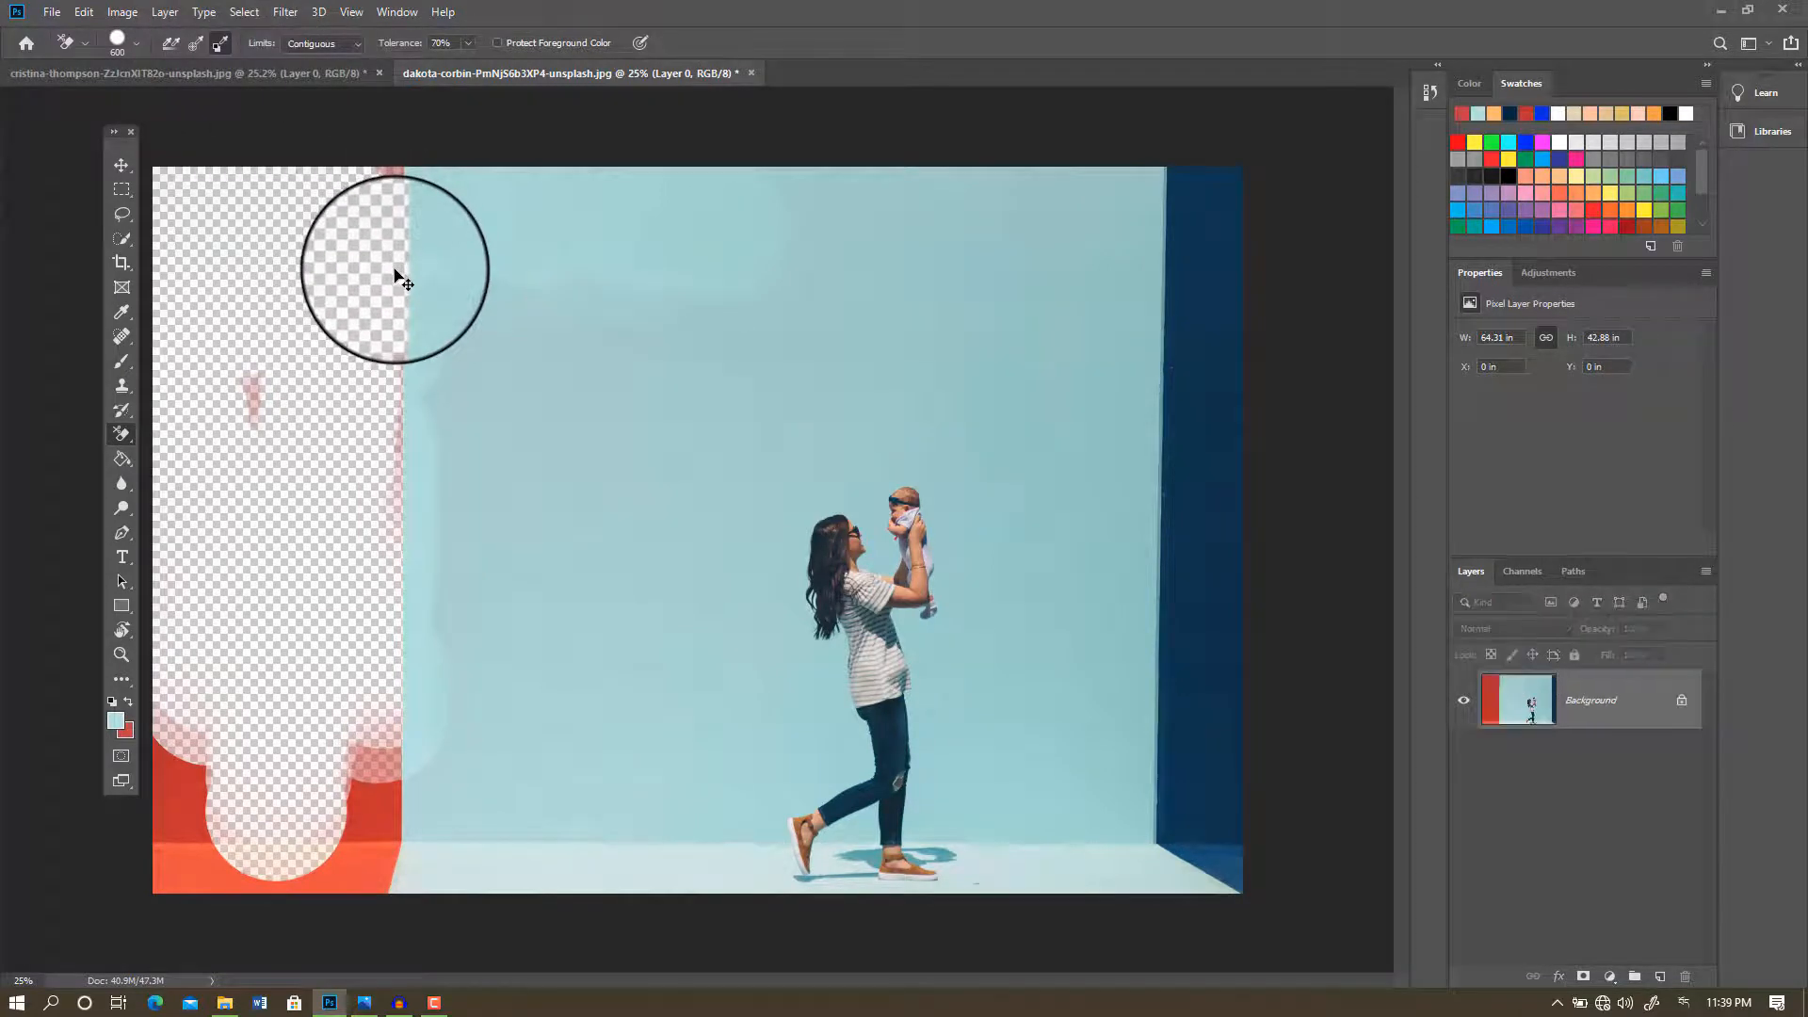
Step: Erase large parts of the red wall up to the light-blue edge using the red background swatch
mouse_move(393, 269)
mouse_down()
mouse_move(315, 235)
mouse_move(347, 235)
mouse_move(400, 585)
mouse_move(376, 803)
mouse_move(274, 860)
mouse_move(244, 657)
mouse_up()
click(229, 189)
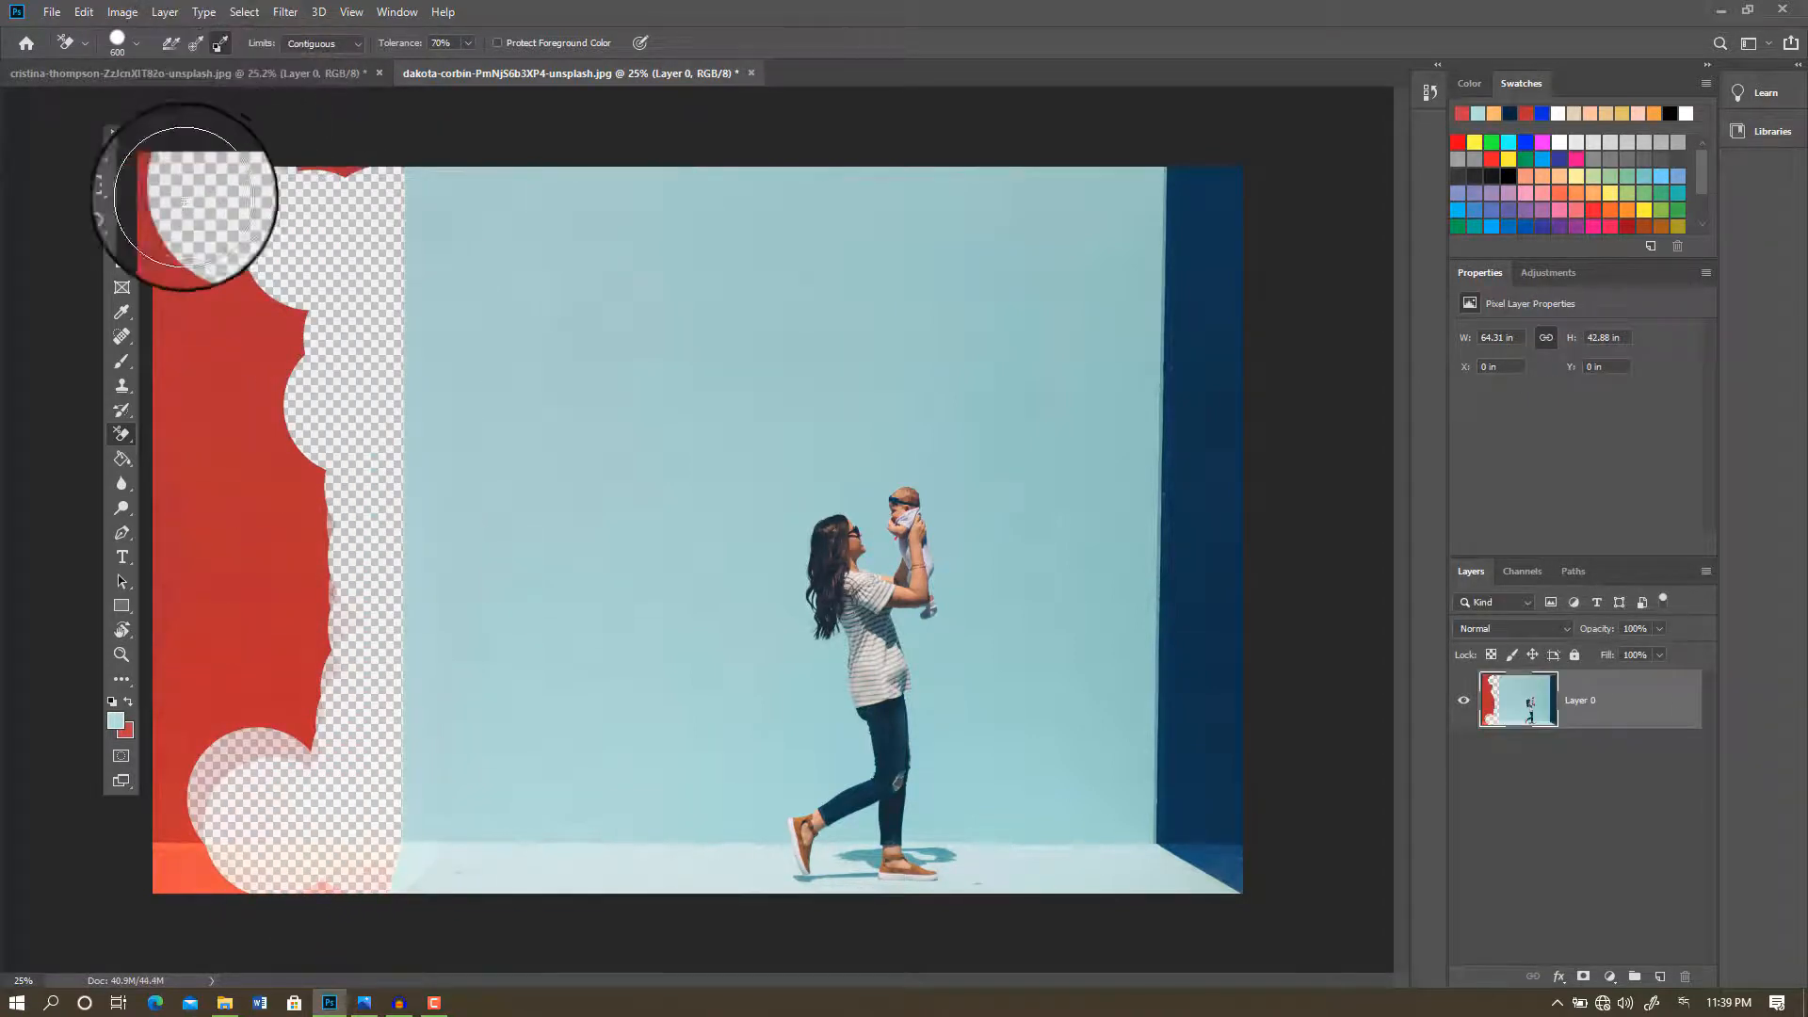
mouse_move(363, 179)
mouse_down()
mouse_move(232, 235)
mouse_move(222, 383)
mouse_up()
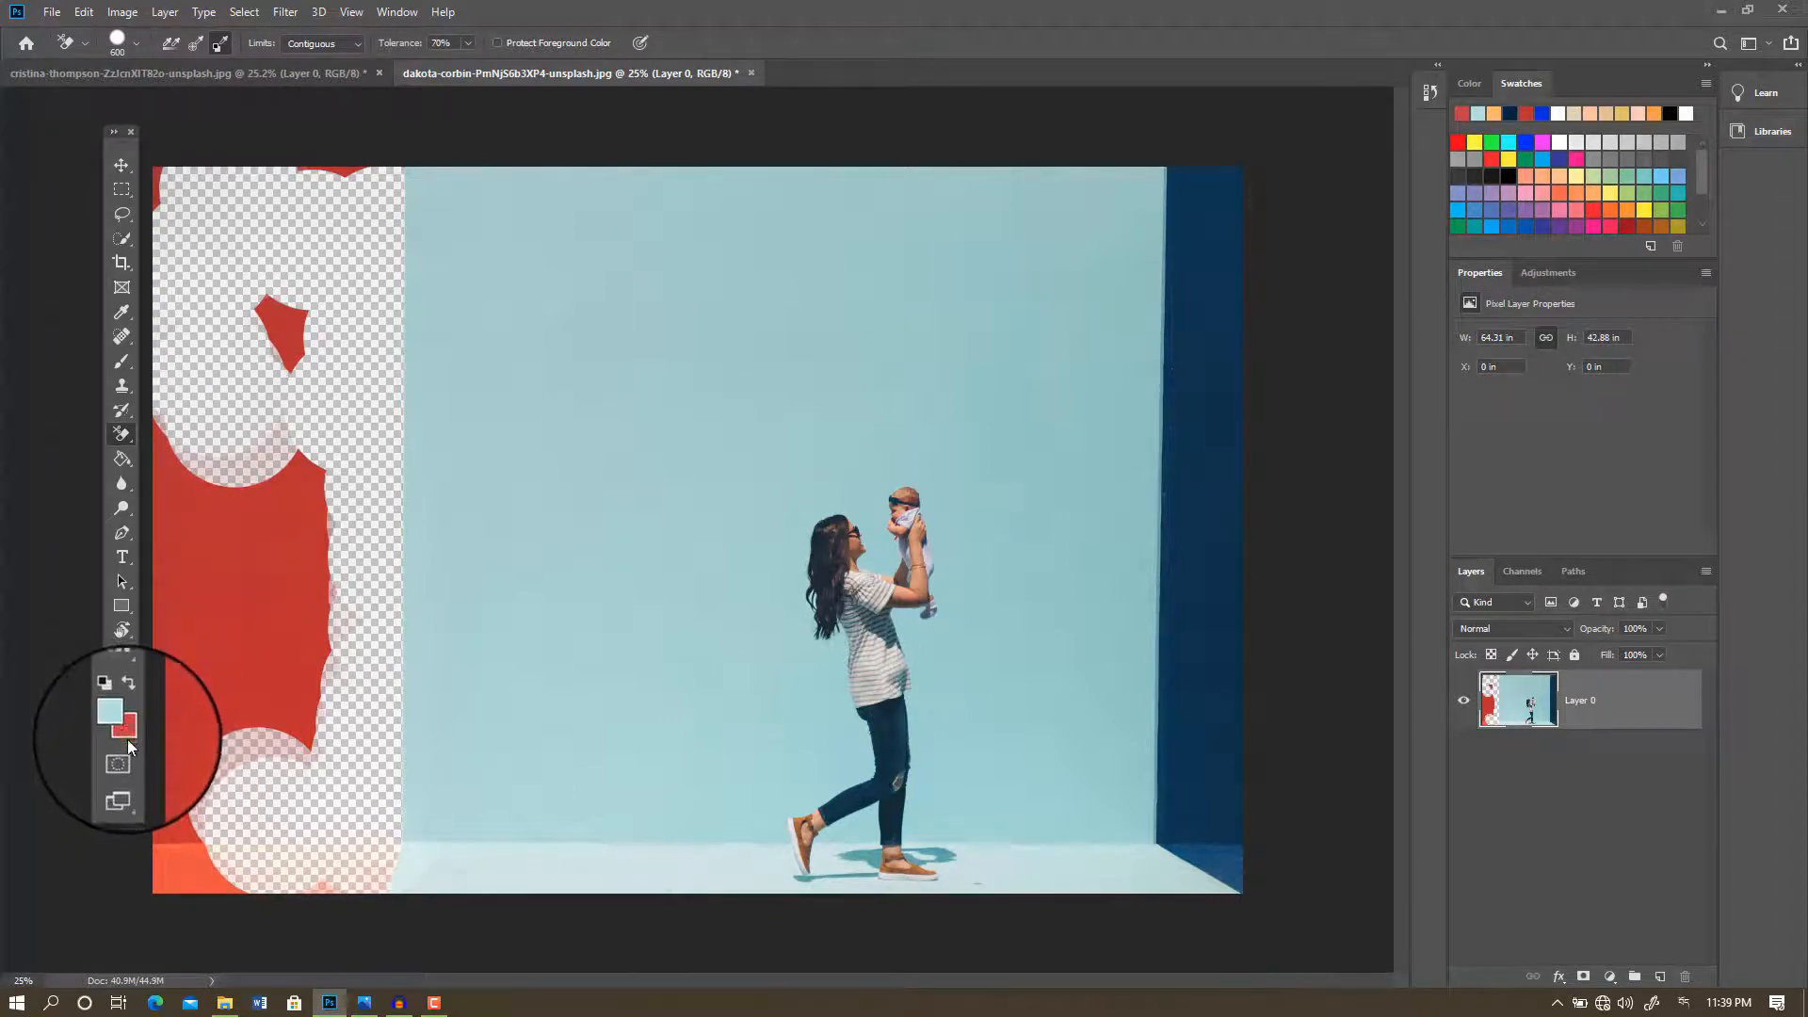
mouse_move(242, 525)
mouse_down()
mouse_move(251, 468)
mouse_move(216, 693)
mouse_move(278, 526)
mouse_move(281, 717)
mouse_move(312, 515)
mouse_up()
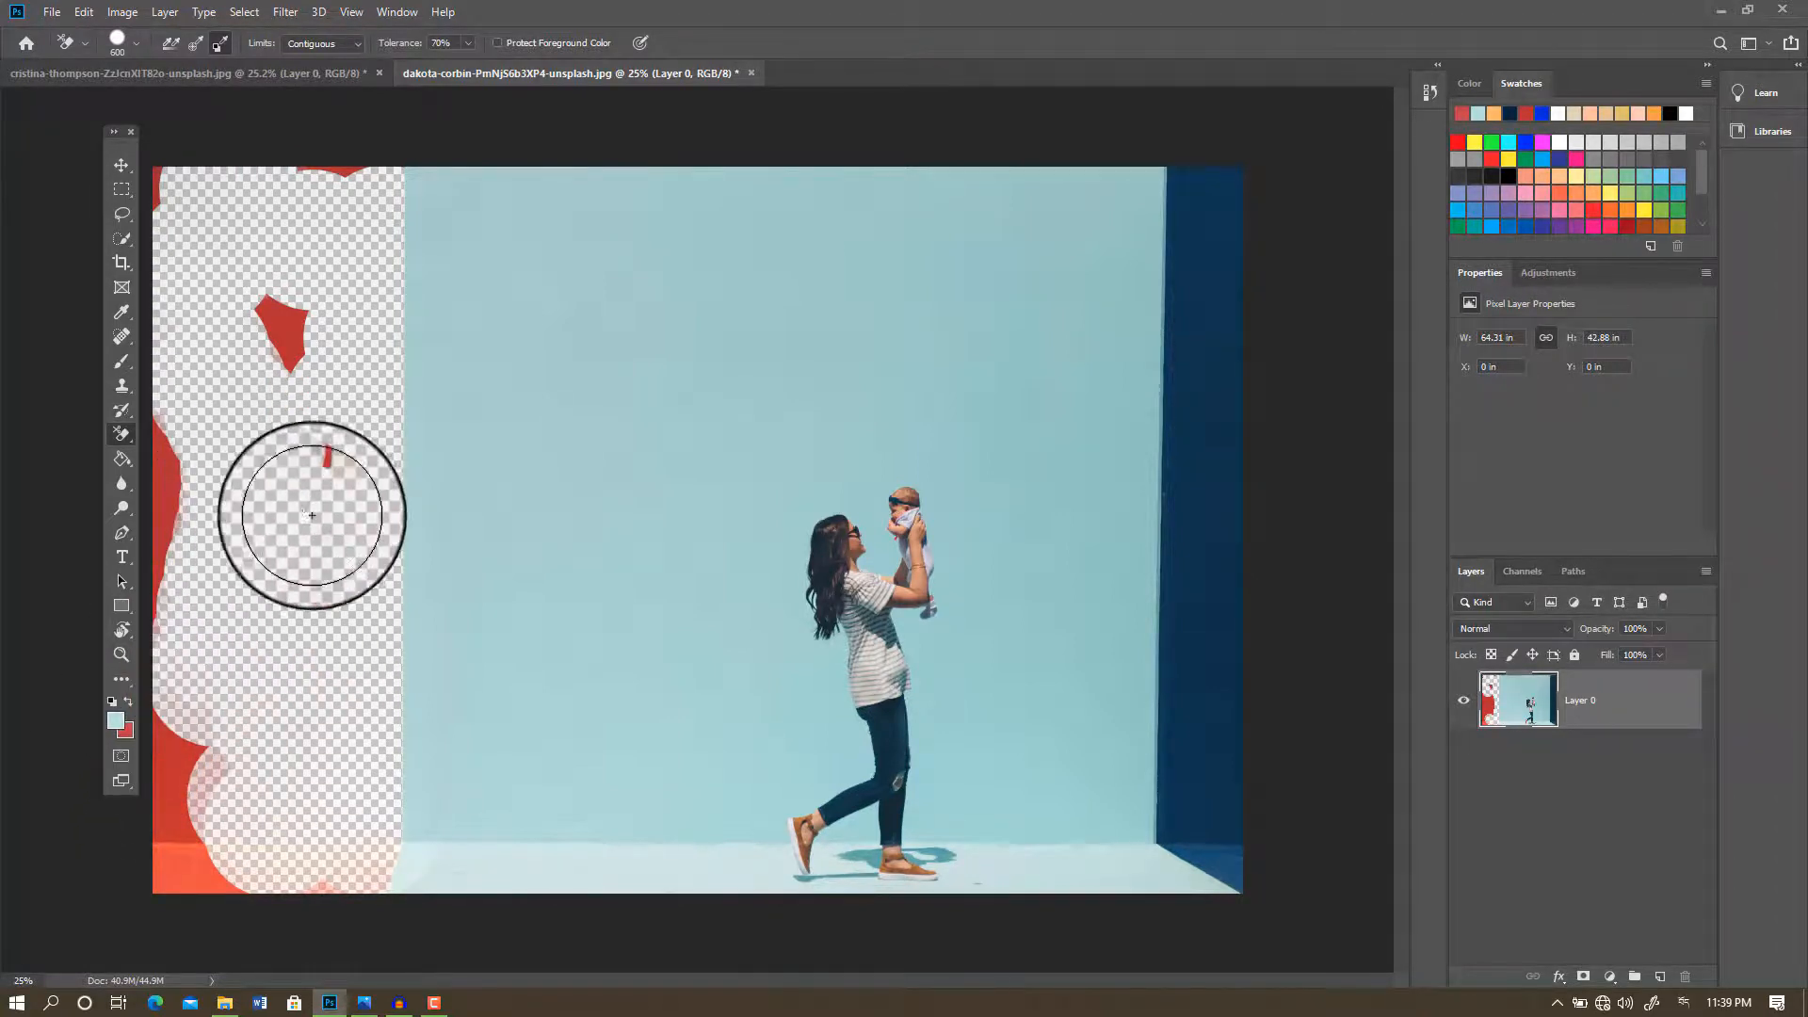
Step: Swap the foreground and background colours and erase most of the light-blue wall around the woman and baby
click(128, 702)
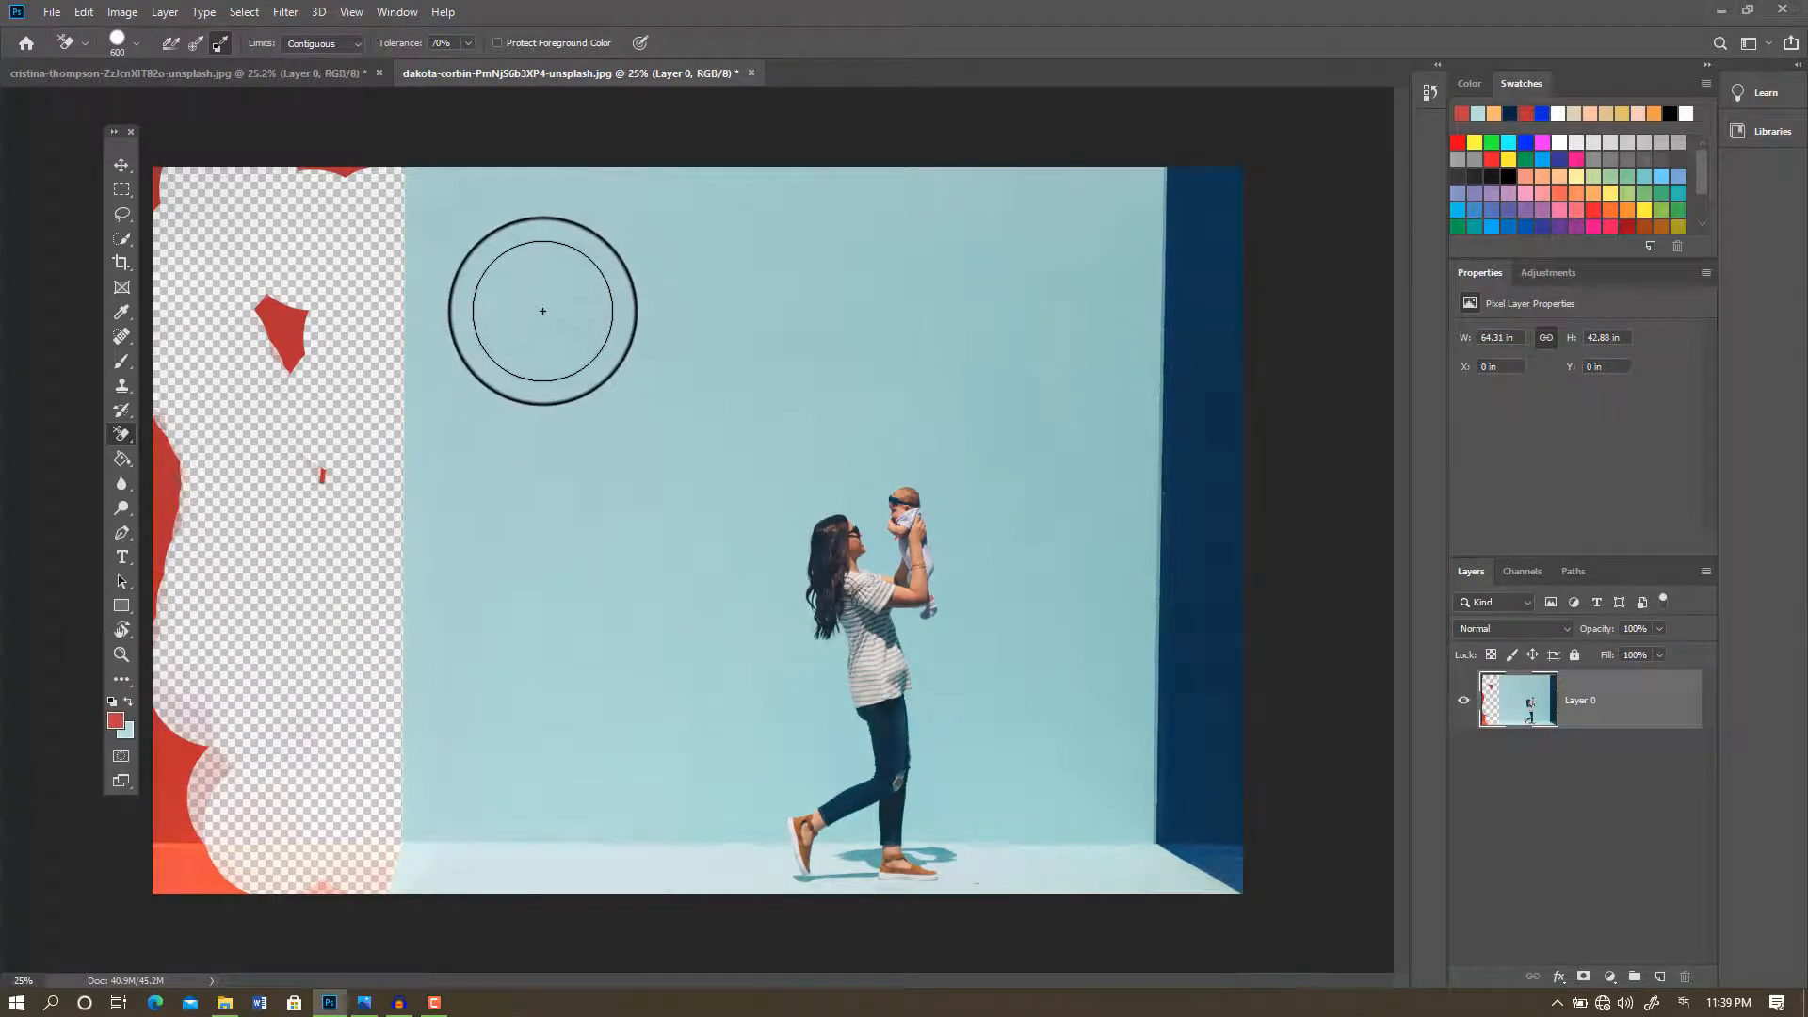
mouse_move(564, 302)
mouse_down()
mouse_move(362, 229)
mouse_move(630, 219)
mouse_move(488, 207)
mouse_move(342, 229)
mouse_move(293, 324)
mouse_move(380, 313)
mouse_move(571, 372)
mouse_move(678, 369)
mouse_move(899, 237)
mouse_move(426, 184)
mouse_move(568, 178)
mouse_move(410, 182)
mouse_move(1092, 201)
mouse_move(1143, 227)
mouse_move(1157, 327)
mouse_move(1178, 228)
mouse_move(1122, 473)
mouse_move(1050, 658)
mouse_move(1014, 390)
mouse_move(743, 587)
mouse_move(800, 615)
mouse_move(968, 592)
mouse_move(859, 676)
mouse_move(846, 762)
mouse_move(910, 818)
mouse_move(1111, 673)
mouse_move(1153, 776)
mouse_move(1003, 895)
mouse_move(844, 678)
mouse_up()
scroll(907, 678, up, 3)
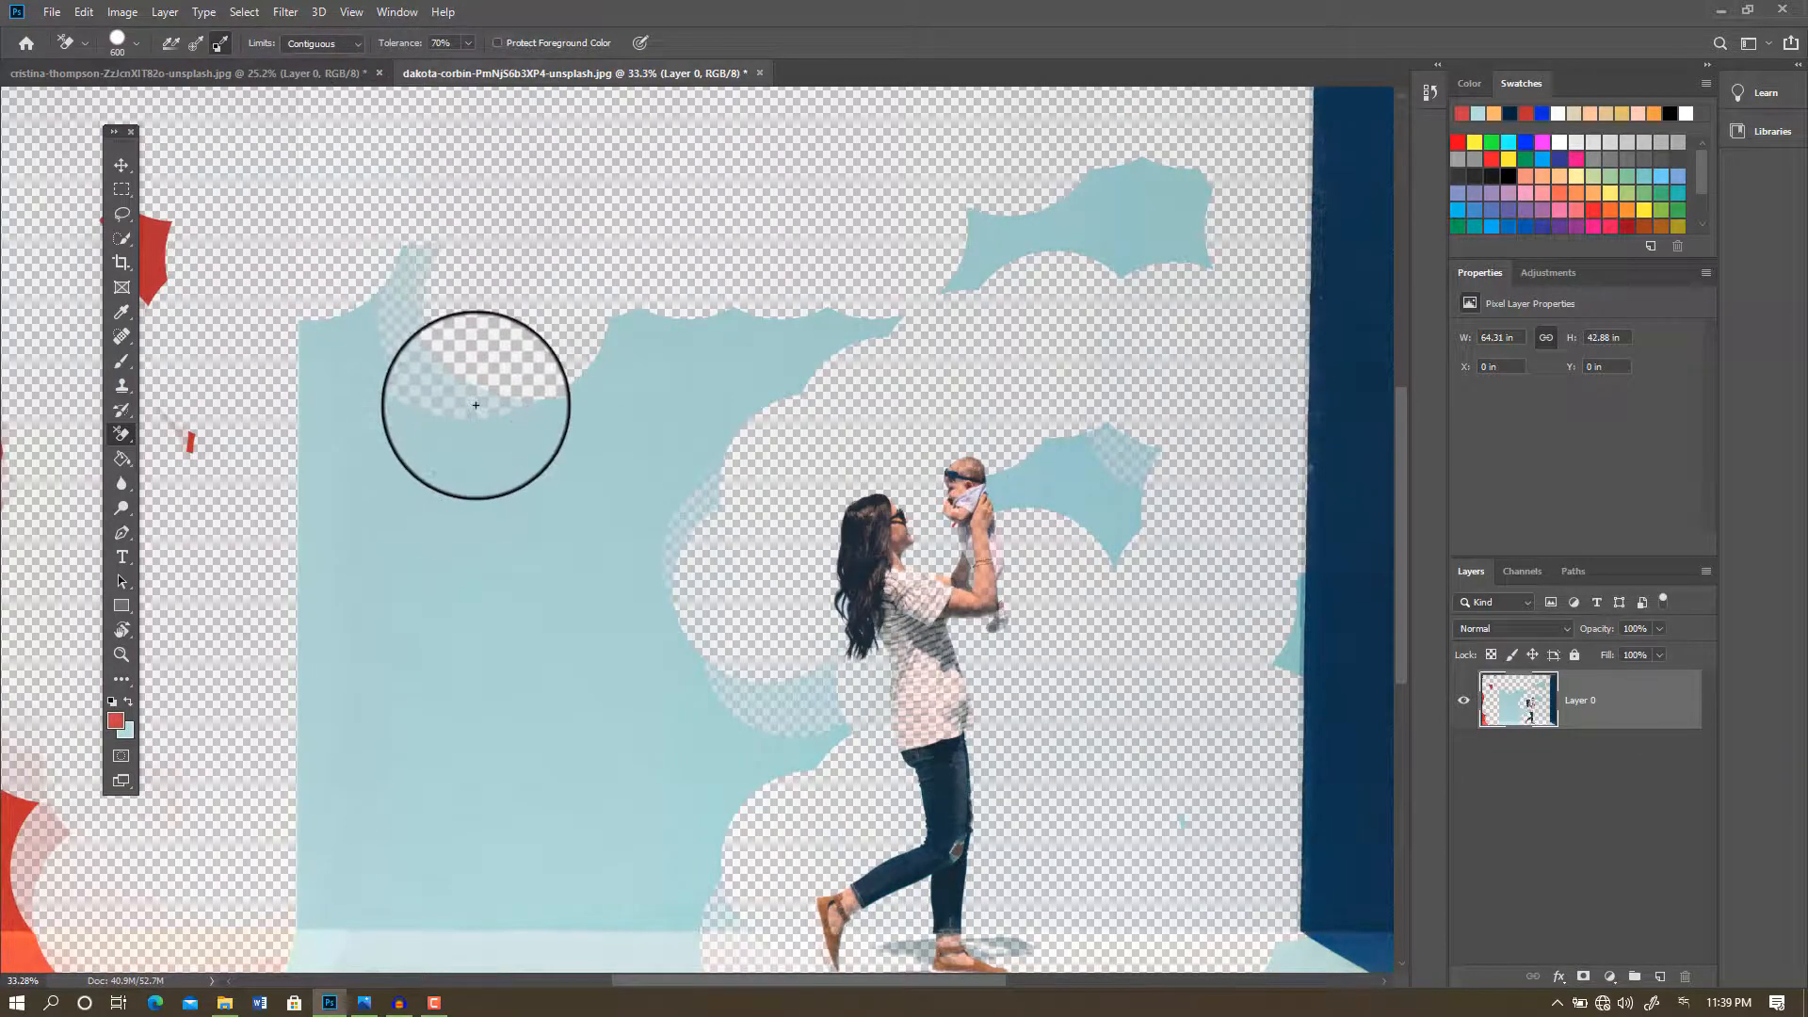
scroll(475, 405, down, 2)
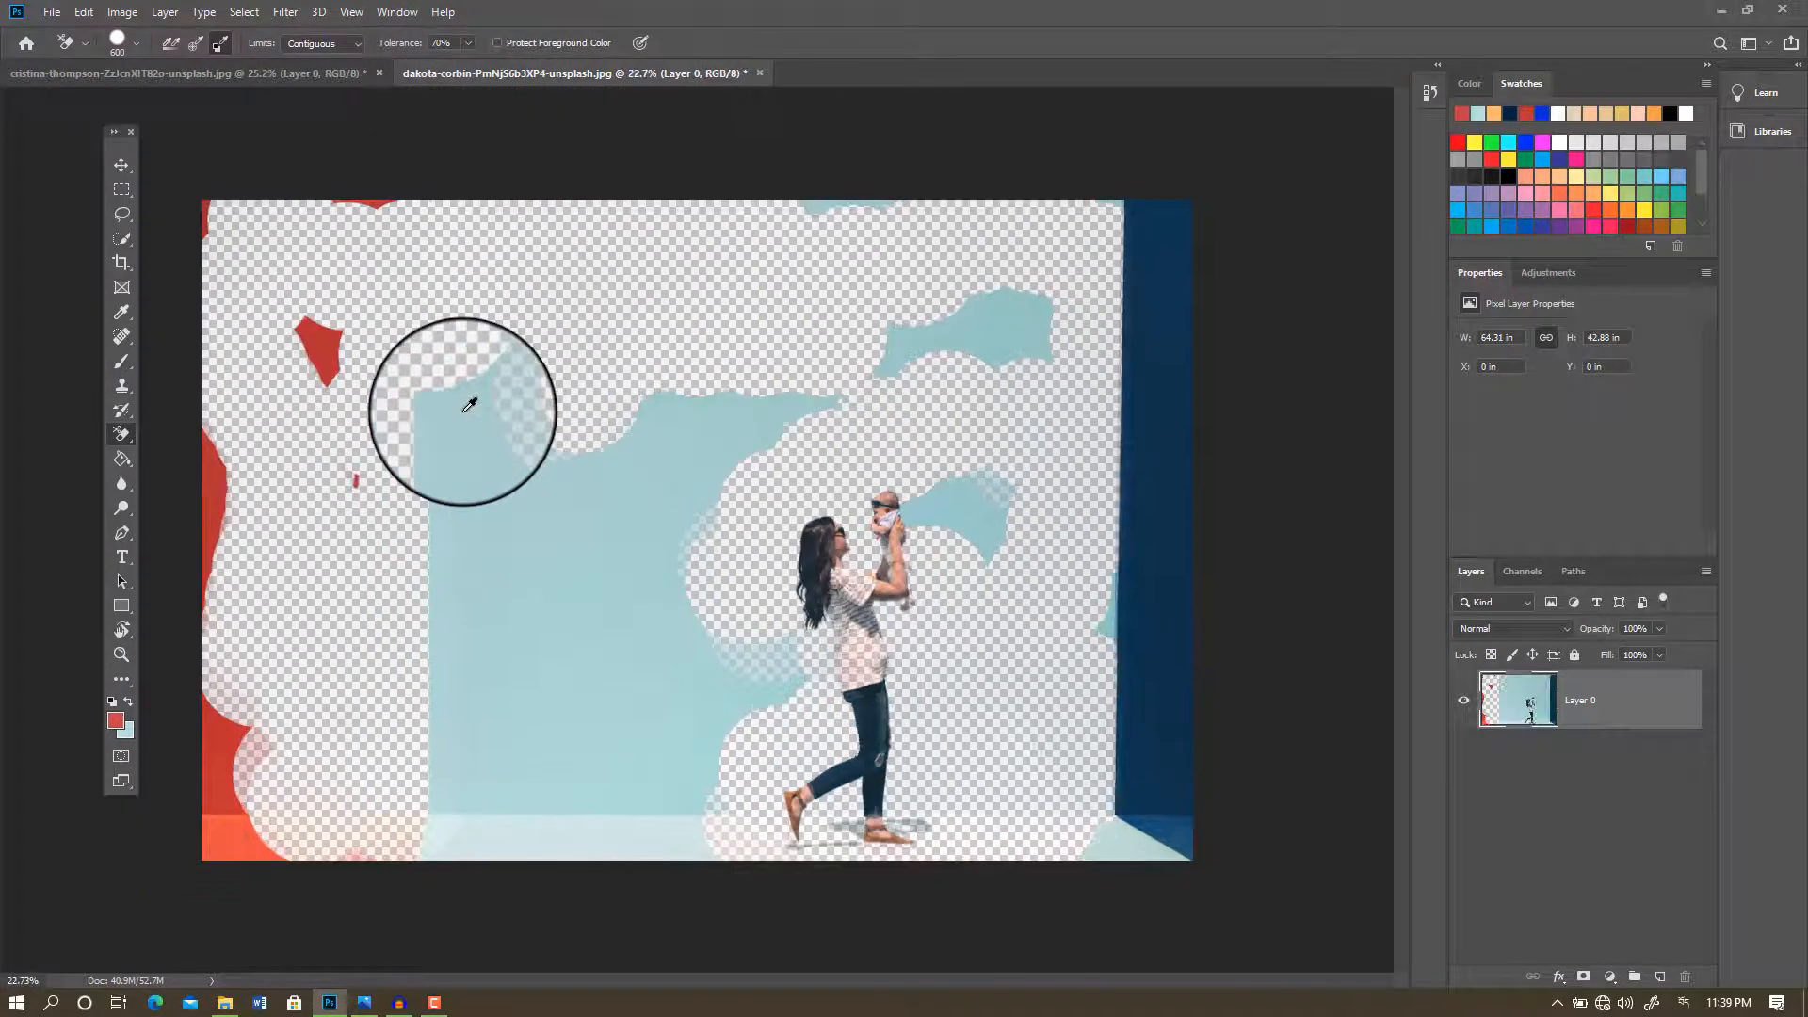
Step: Undo all the swatch-based erasing, back to the original locked Background layer
key(ctrl+z)
key(ctrl+z)
key(ctrl+z)
key(ctrl+z)
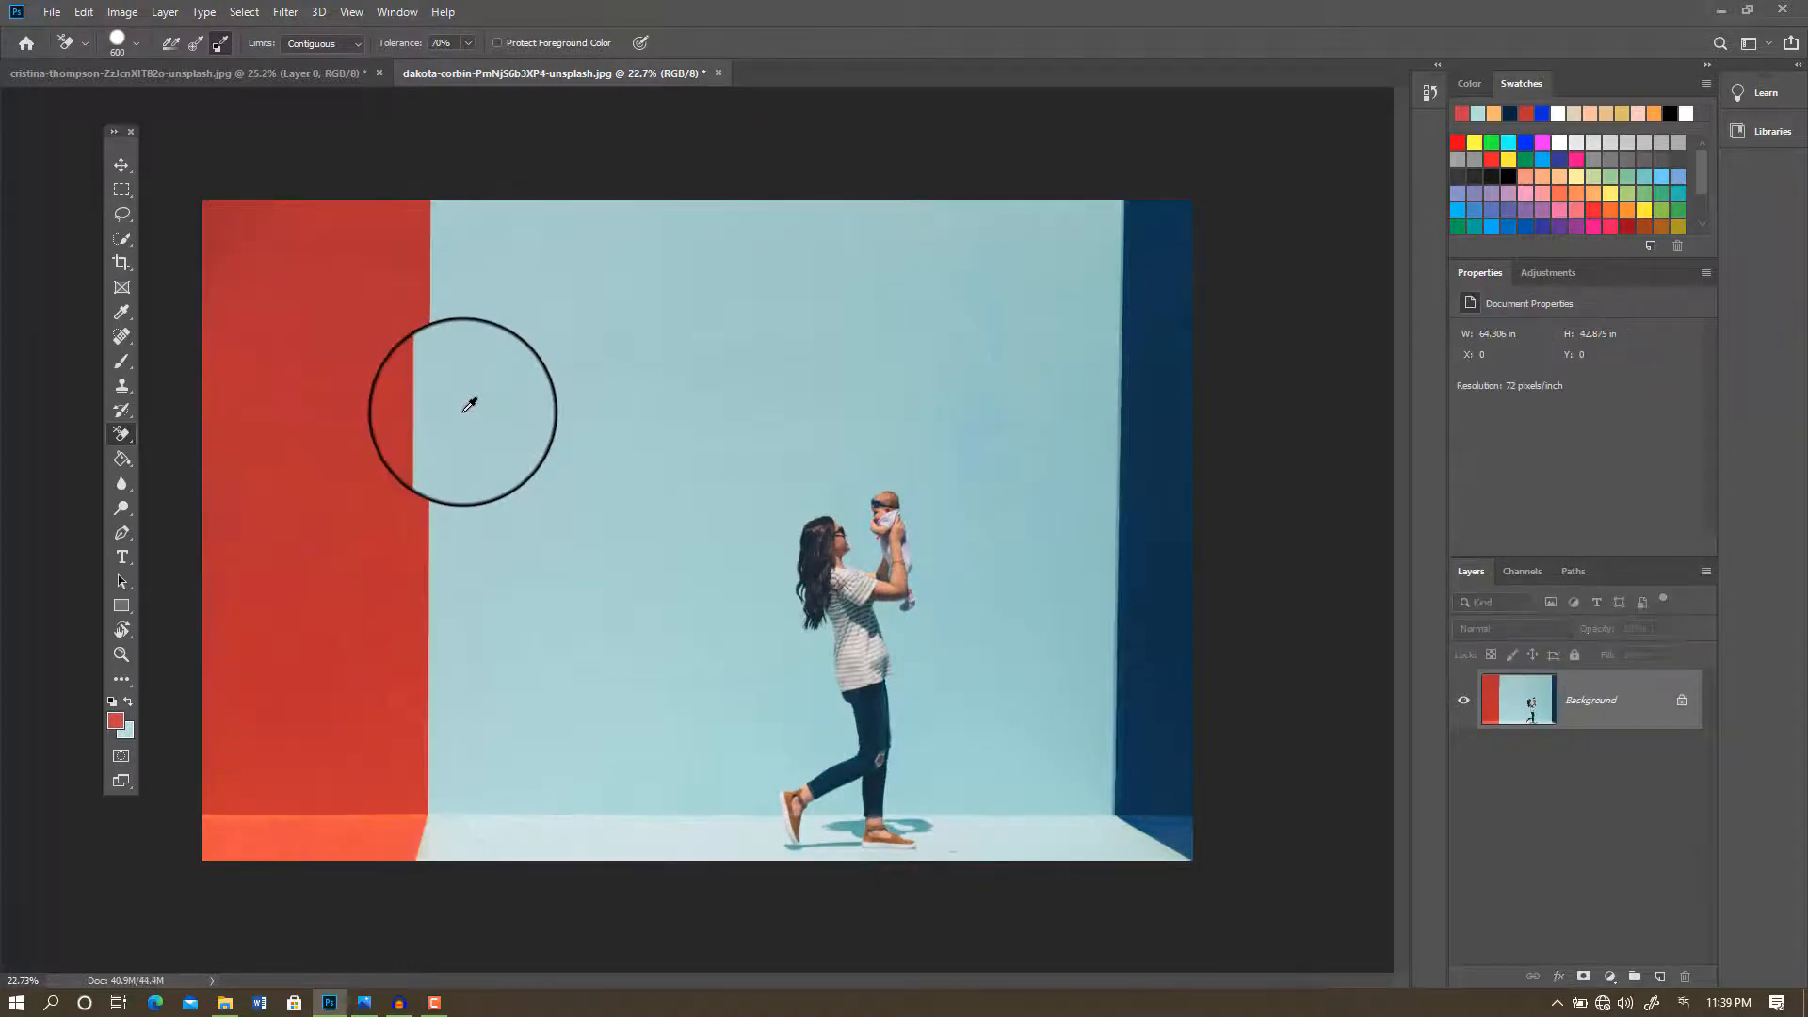